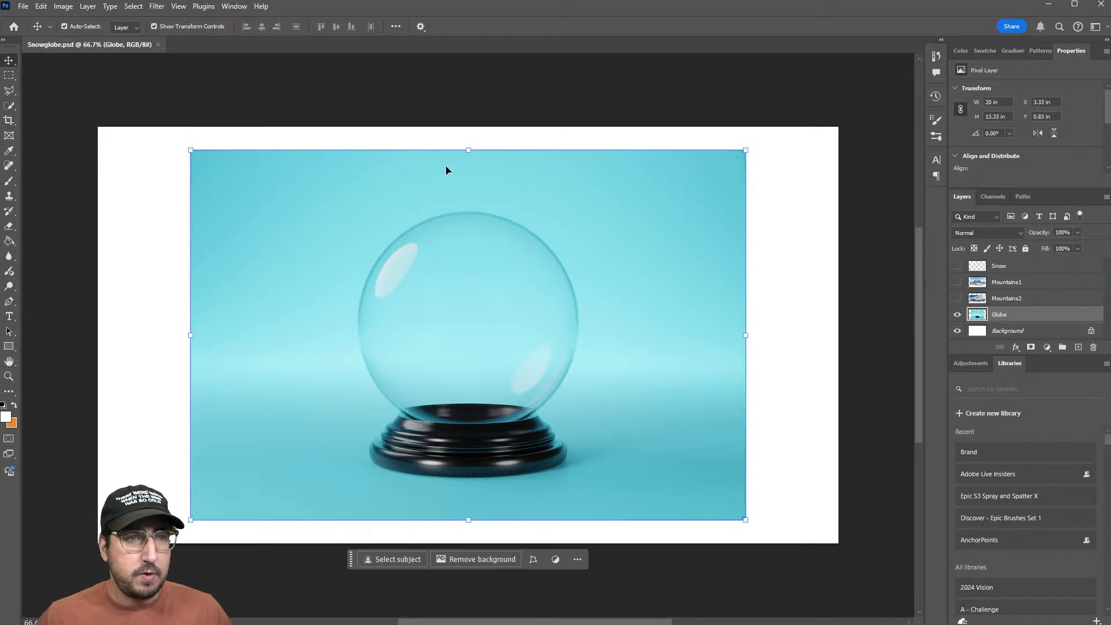
Select a full-height strip about 3.78 in wide over the globe photo's right edge and run Generative Fill without a prompt
click(14, 75)
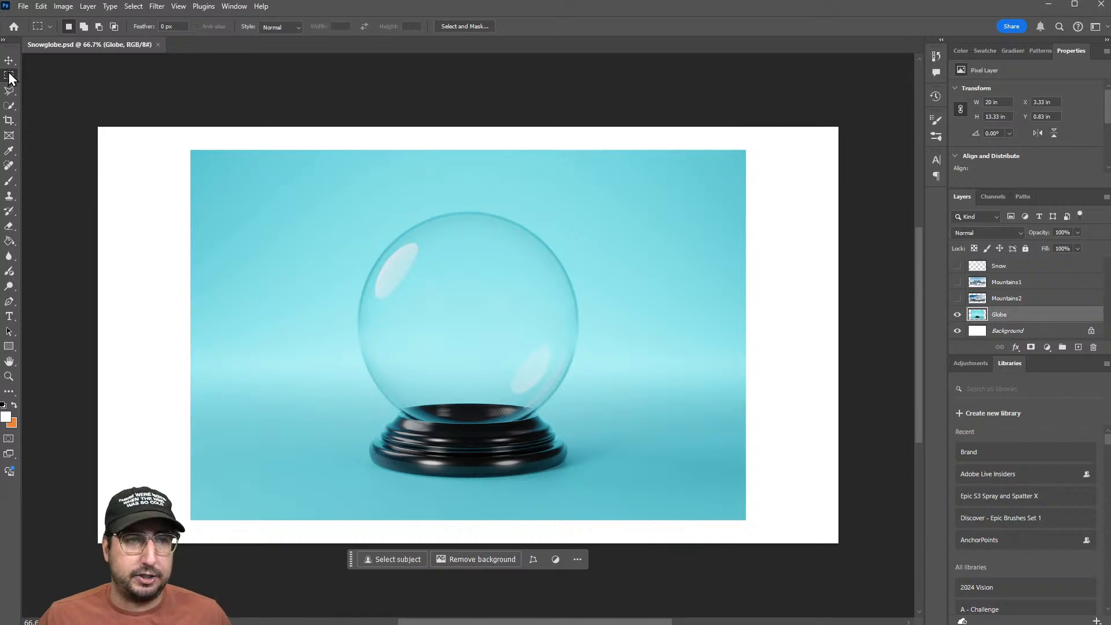
drag(735, 124, 900, 527)
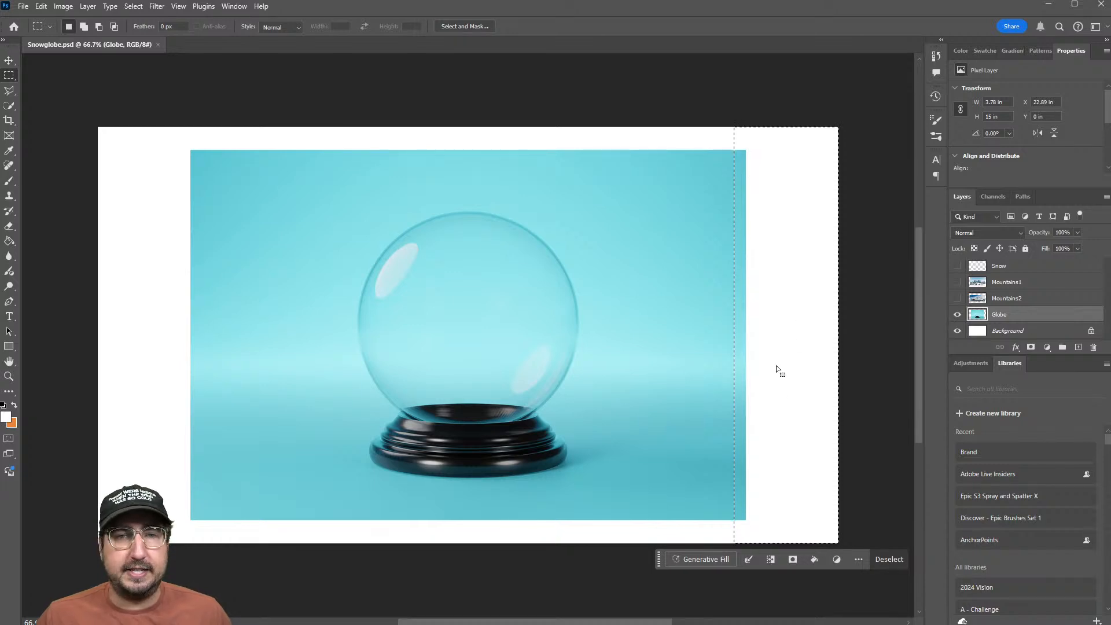
click(694, 561)
click(865, 559)
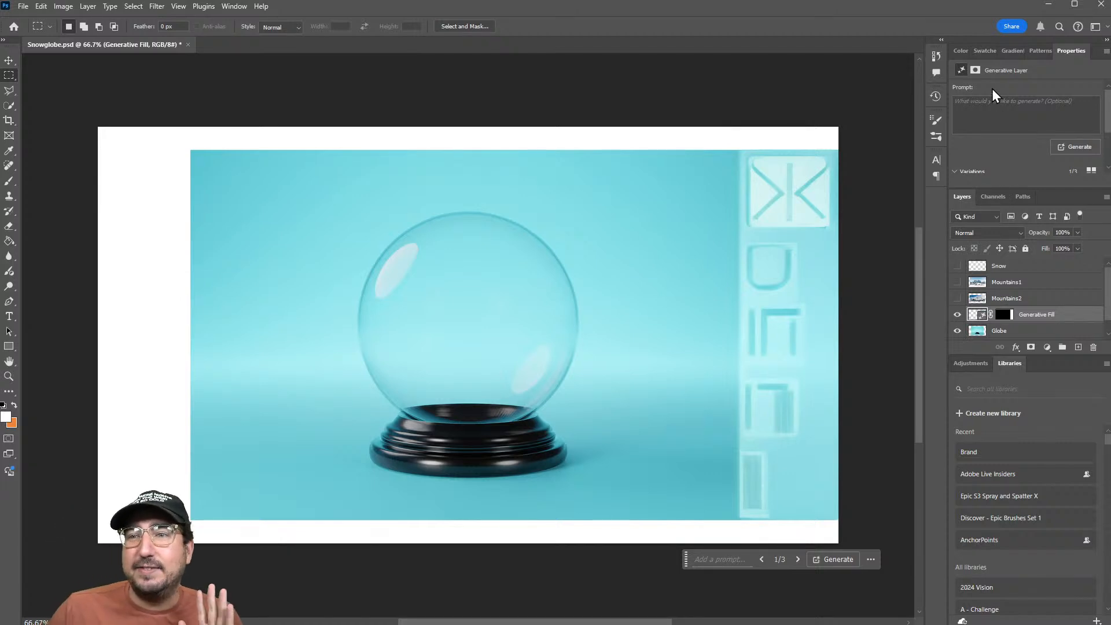
Choose the second variation, a plain turquoise background, for the Generative Fill on the canvas's right side
scroll(1015, 149, down, 2)
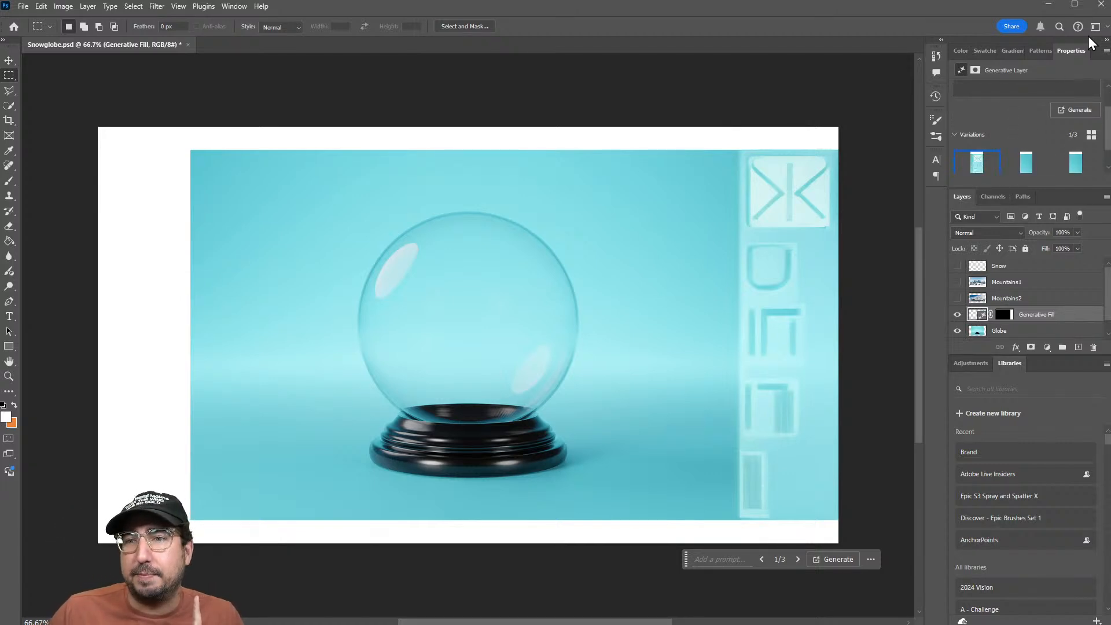
scroll(1035, 121, down, 1)
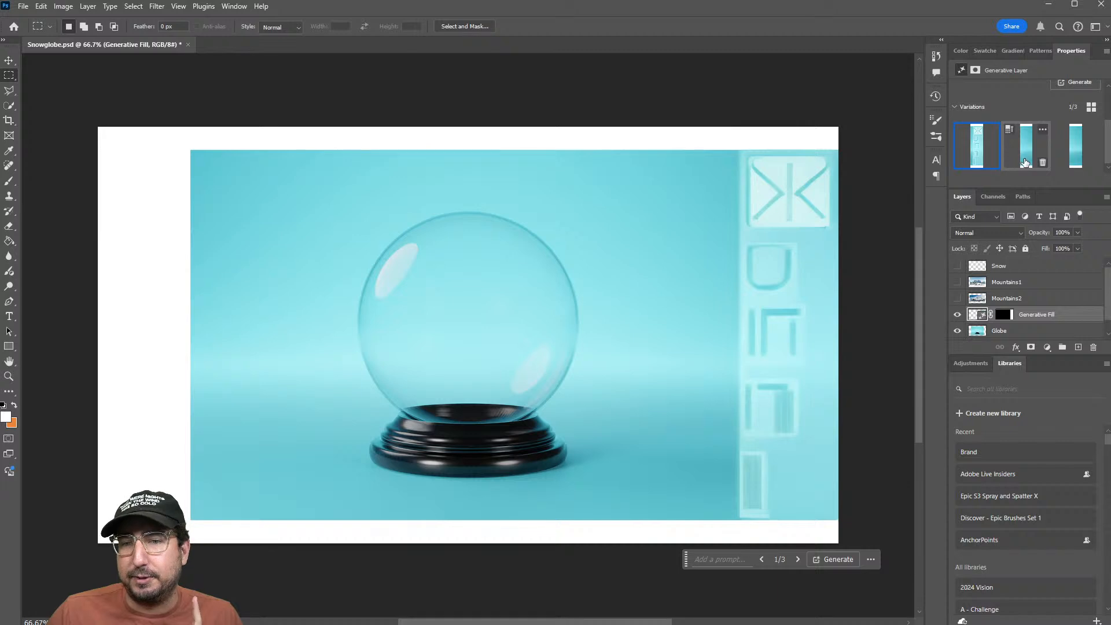
click(1024, 162)
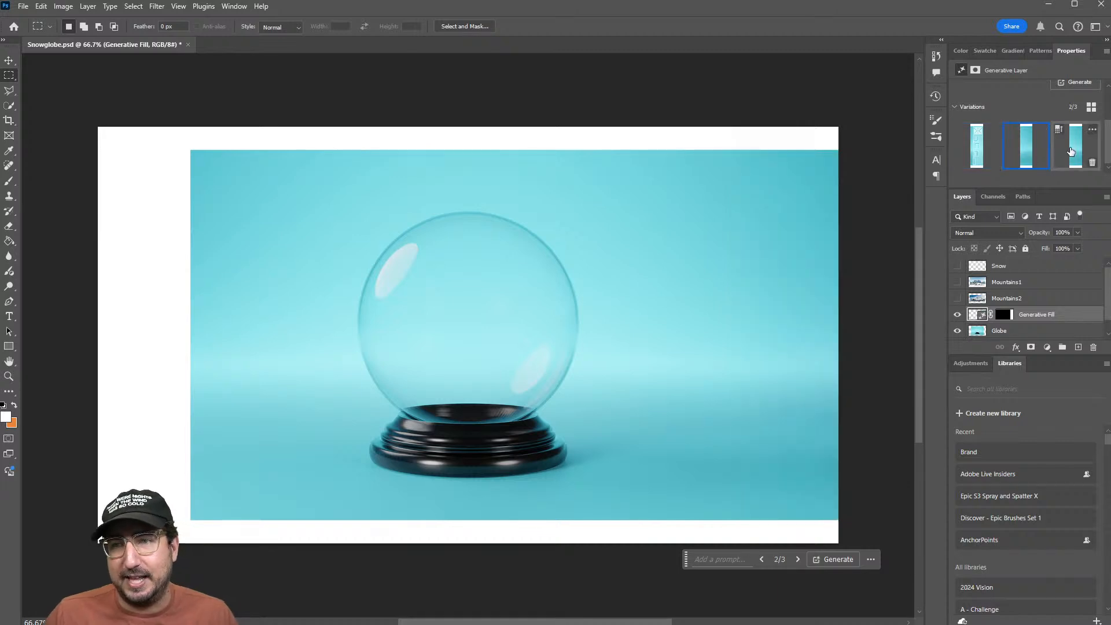
Select the remaining white borders along the canvas's left, bottom and top edges, overlapping the photo, and run Generative Fill without a prompt
drag(89, 116, 690, 158)
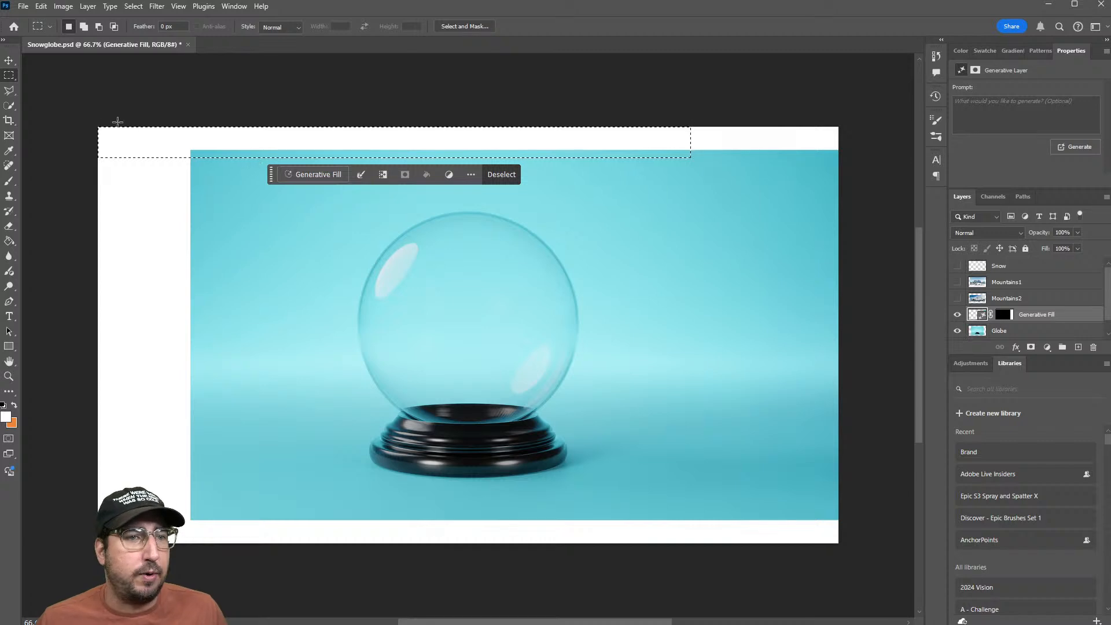
drag(82, 110, 198, 556)
drag(93, 510, 854, 559)
drag(660, 109, 850, 155)
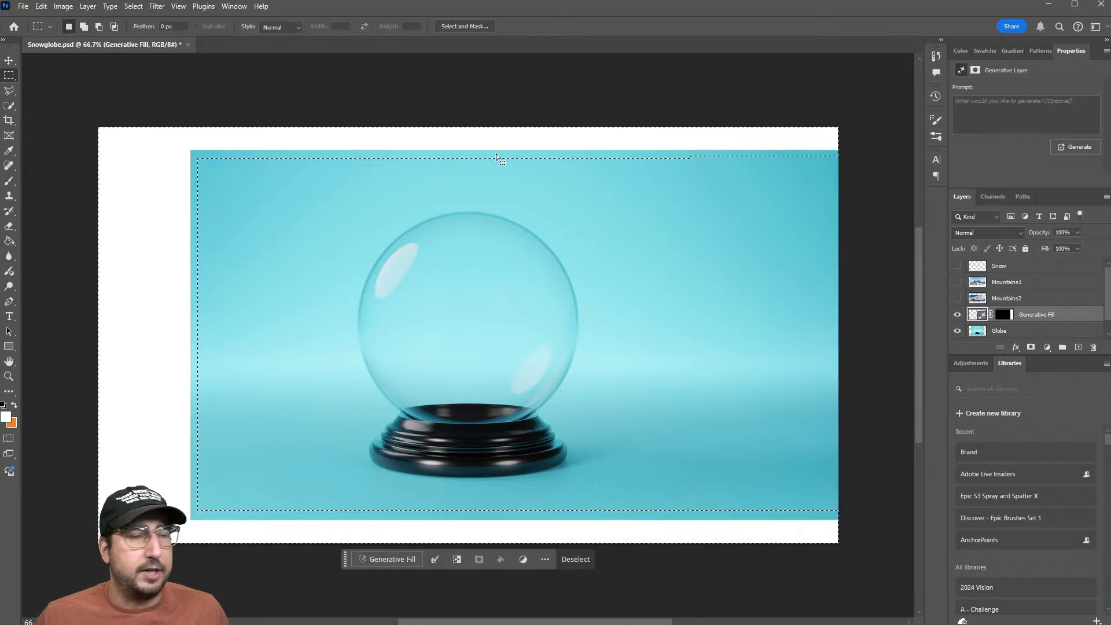
click(379, 560)
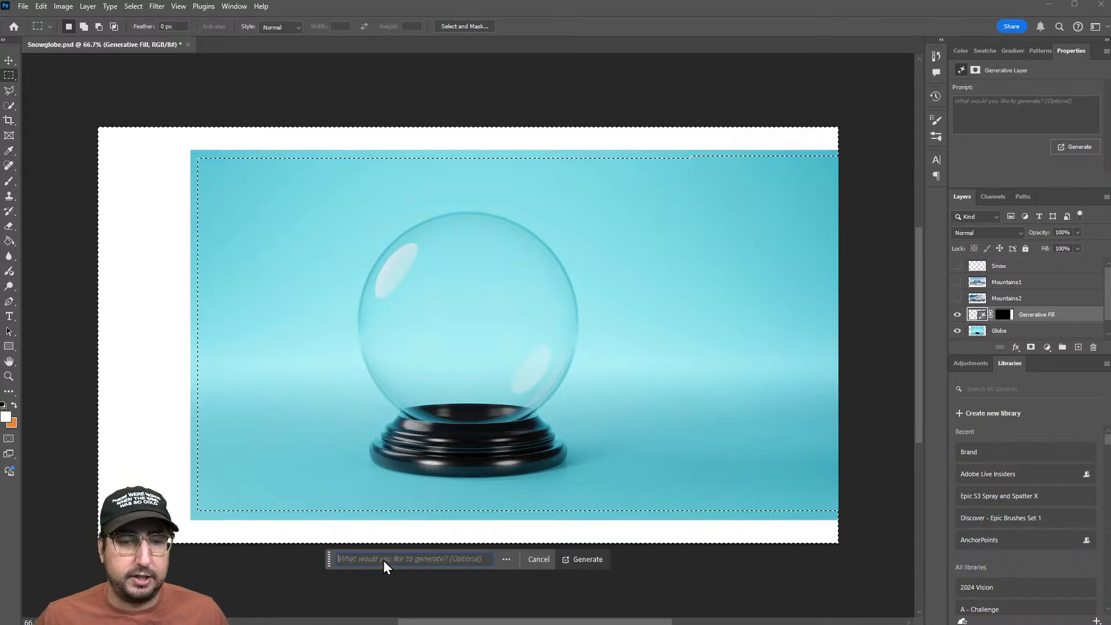
click(592, 557)
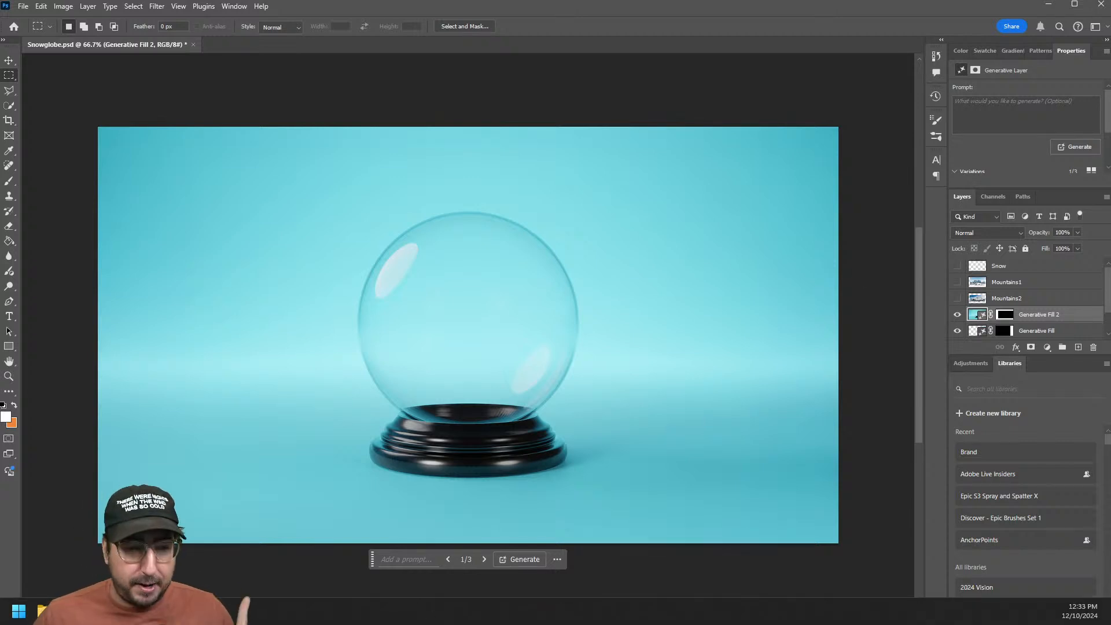
Switch to the Chrome browser and open behance.net/challenge/photoshop in a new tab
click(71, 611)
click(85, 571)
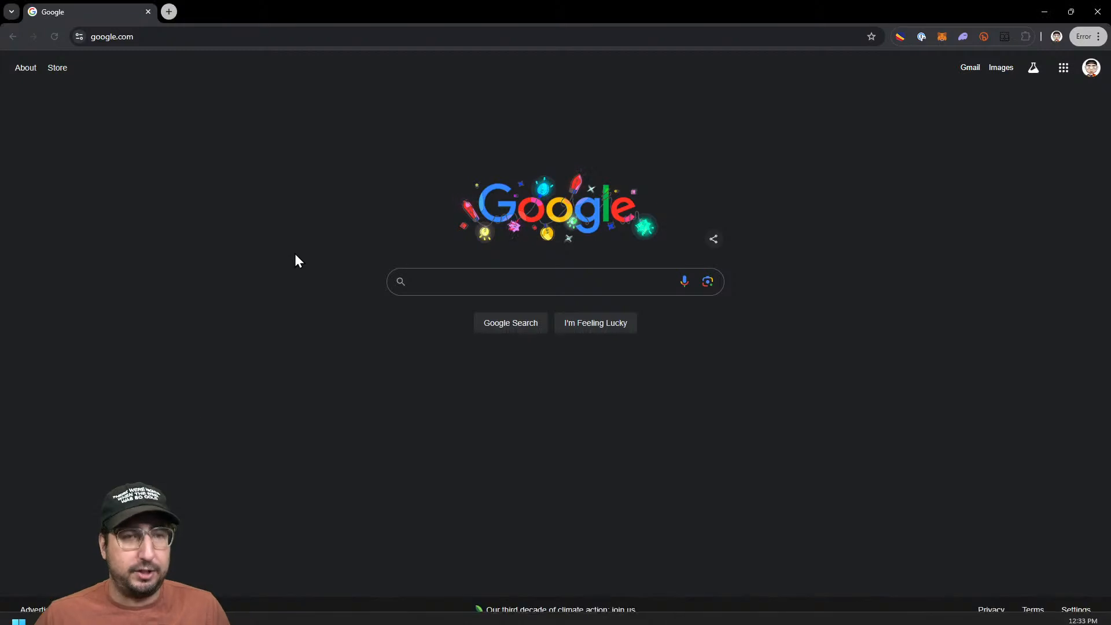
key(ctrl+t)
text(behance.net/live/adobelive)
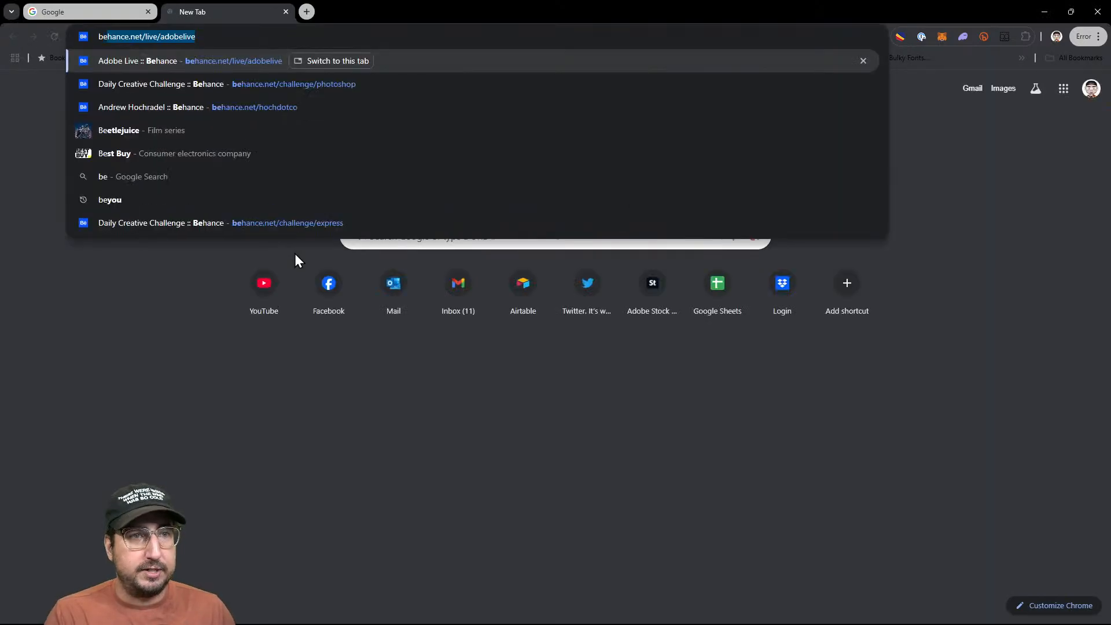
key(Down)
key(Return)
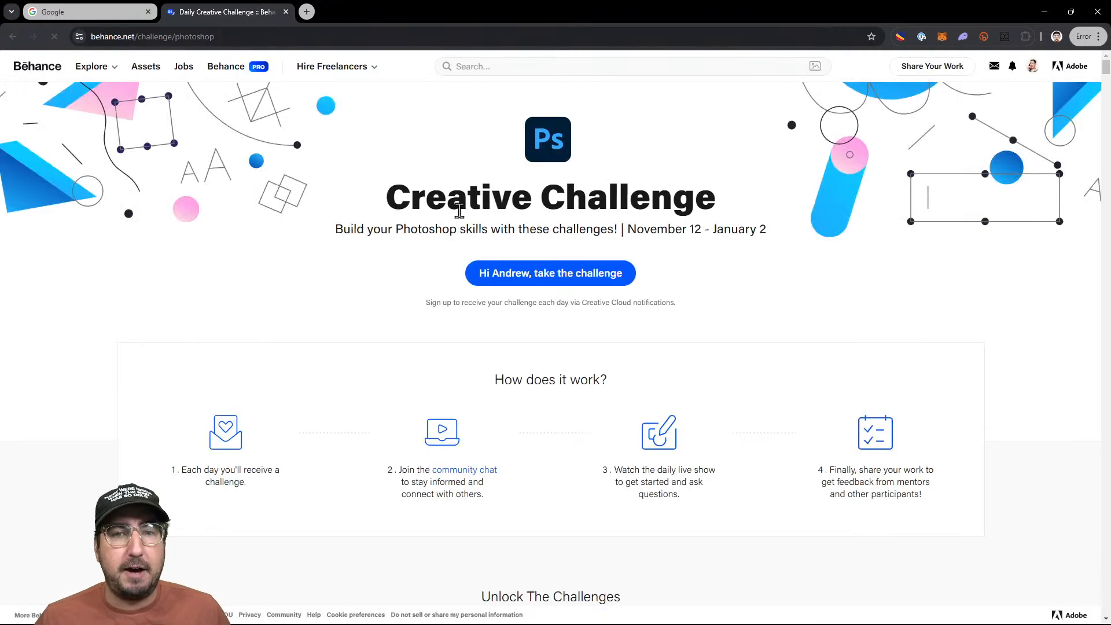
Look through the current and past Photoshop challenges listed on the Creative Challenge page
scroll(498, 203, down, 3)
scroll(497, 203, down, 7)
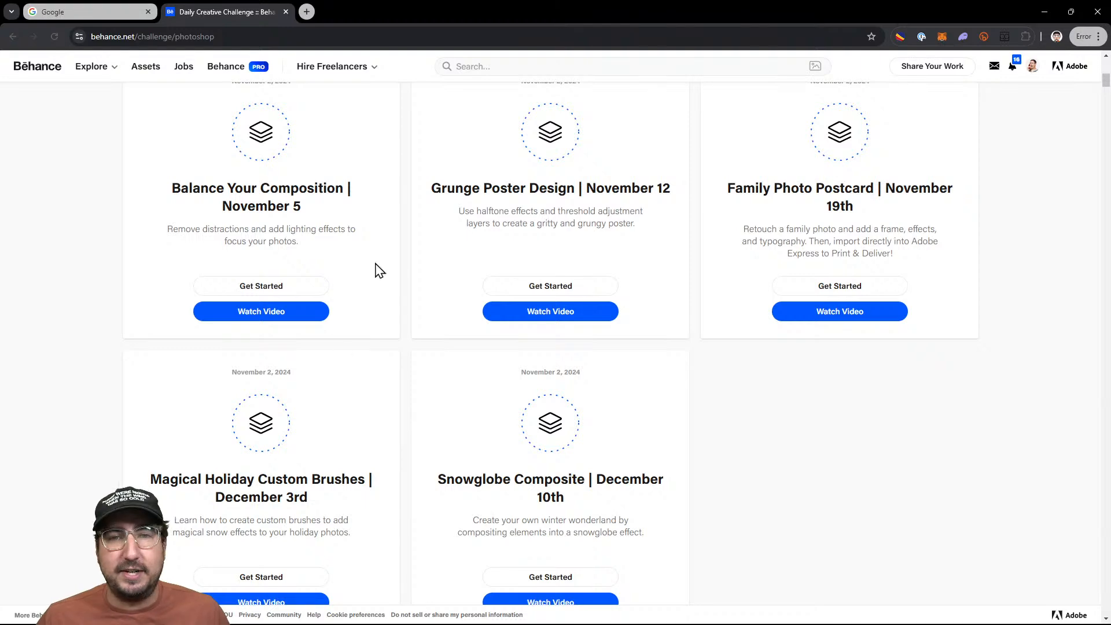
scroll(761, 374, down, 11)
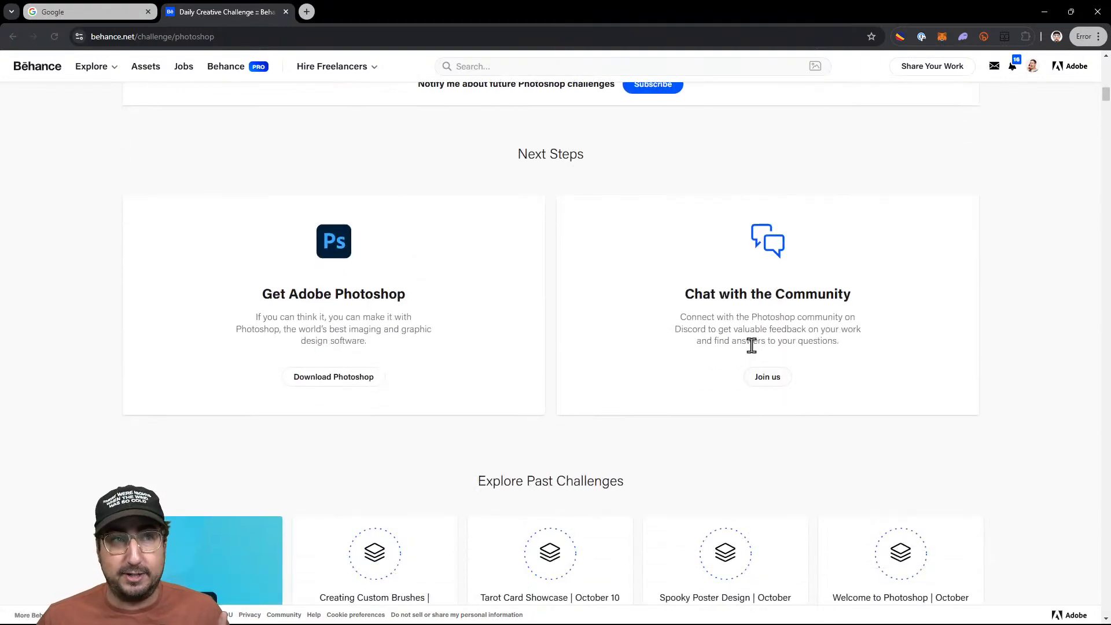
scroll(752, 346, down, 10)
scroll(751, 346, down, 20)
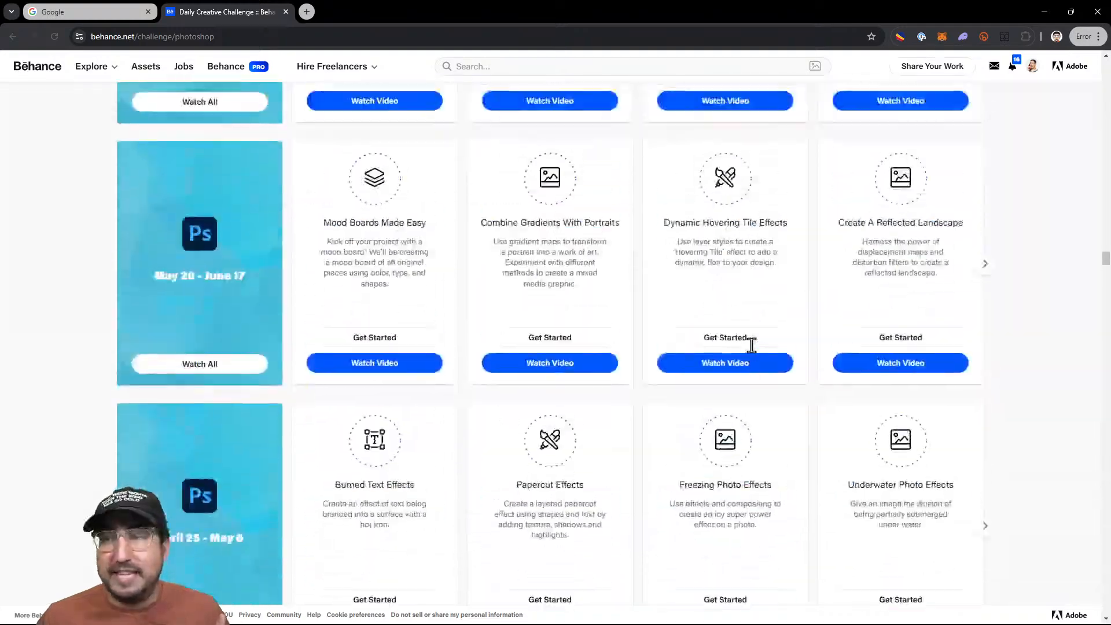
scroll(751, 345, down, 20)
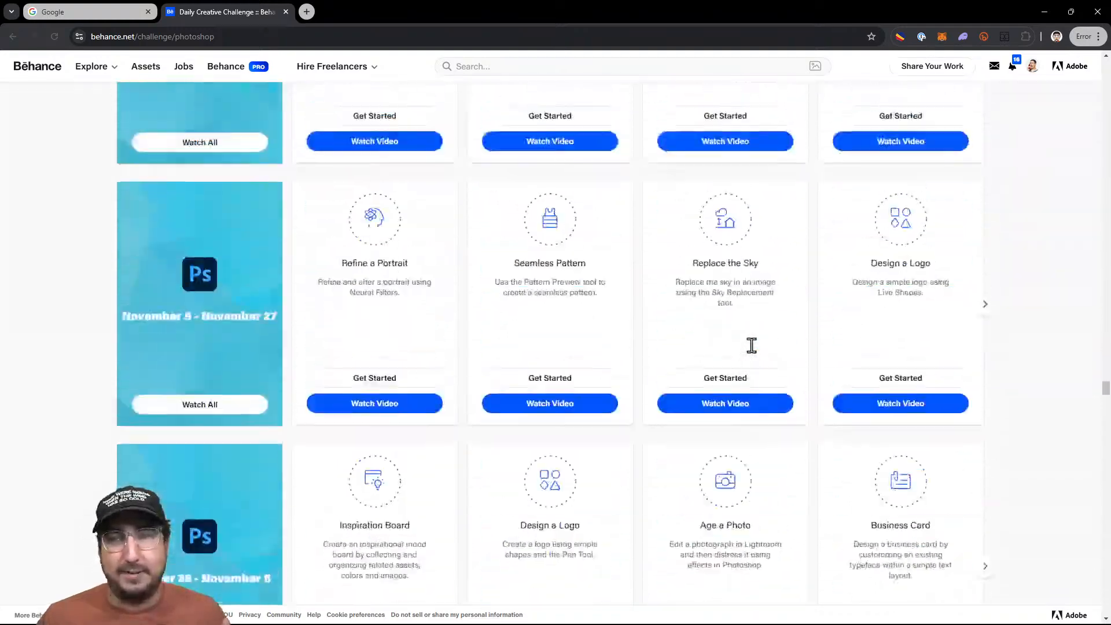
scroll(751, 346, down, 5)
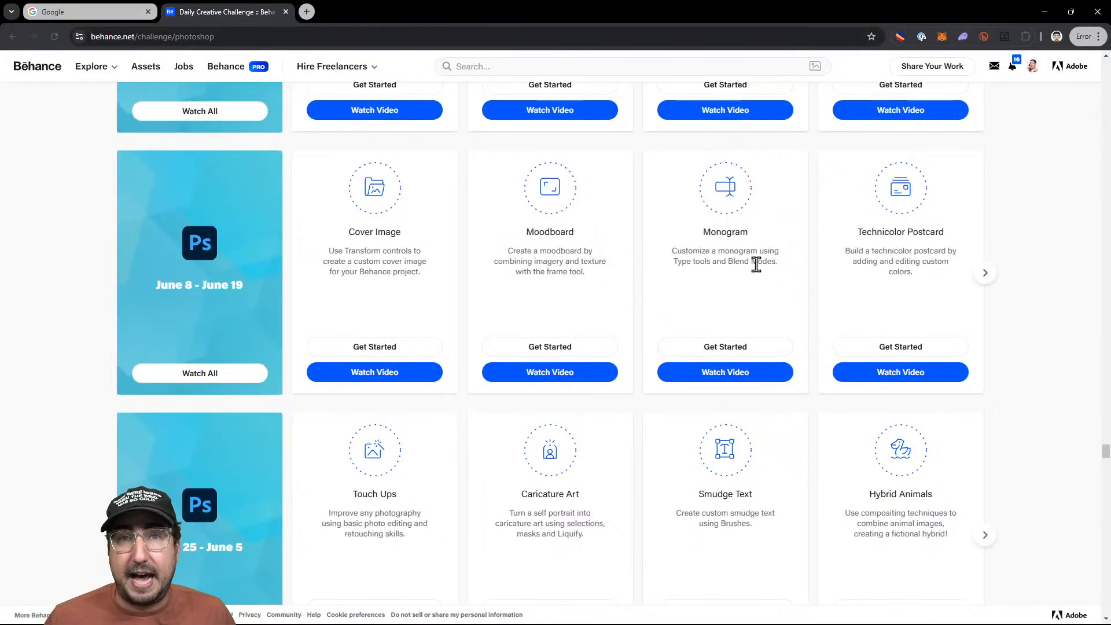
Search the challenge page for "masking", step through to the fourth match, and close the search
key(ctrl+f)
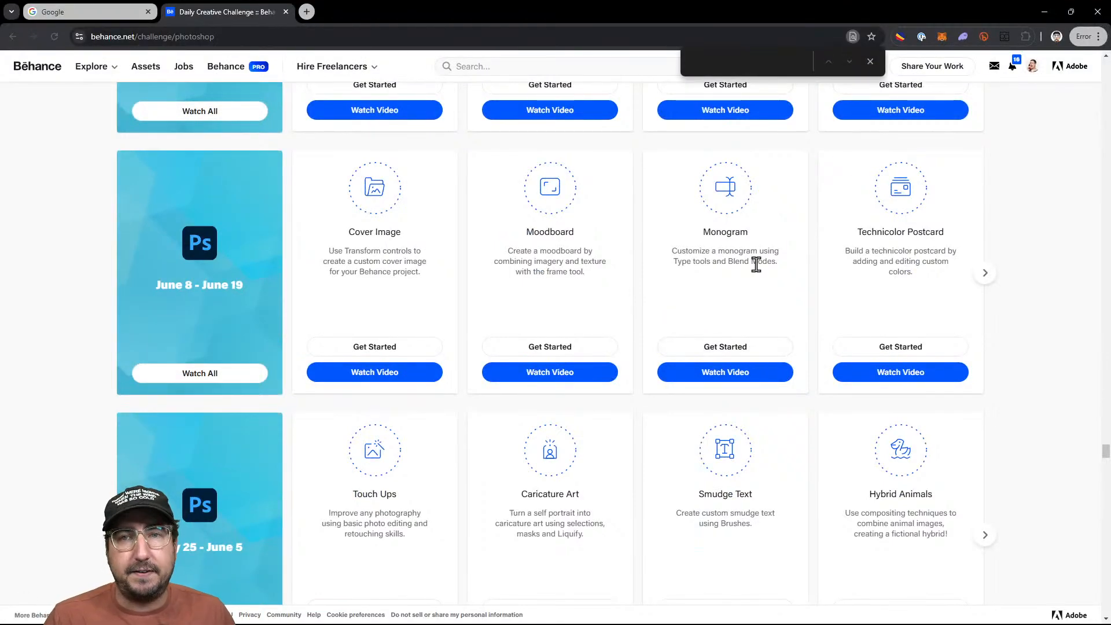
text(masking)
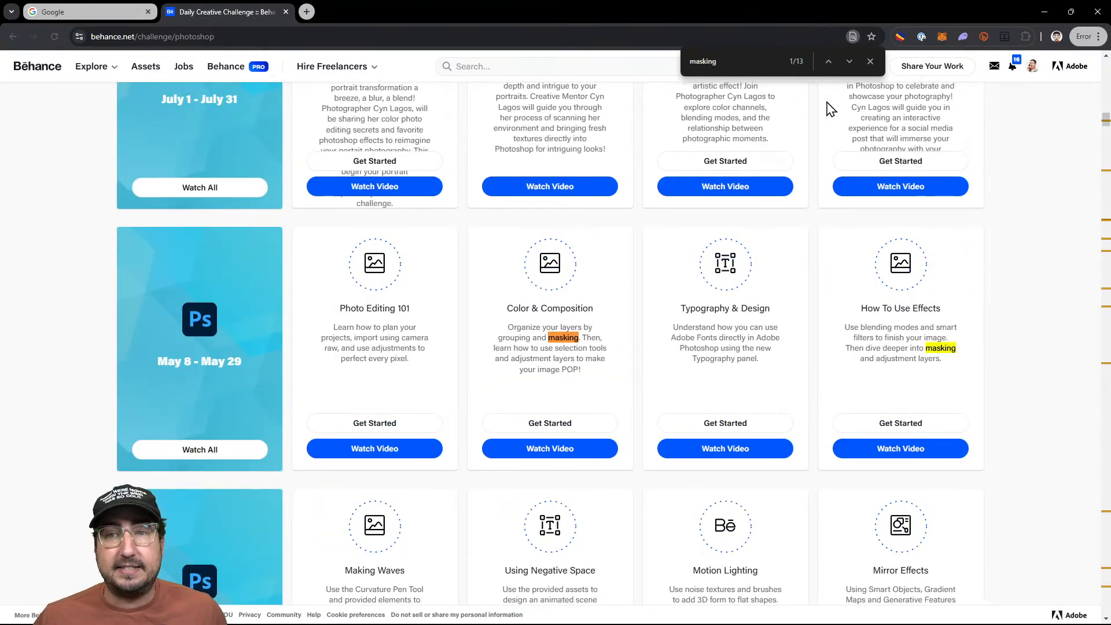
click(850, 61)
click(850, 60)
click(850, 61)
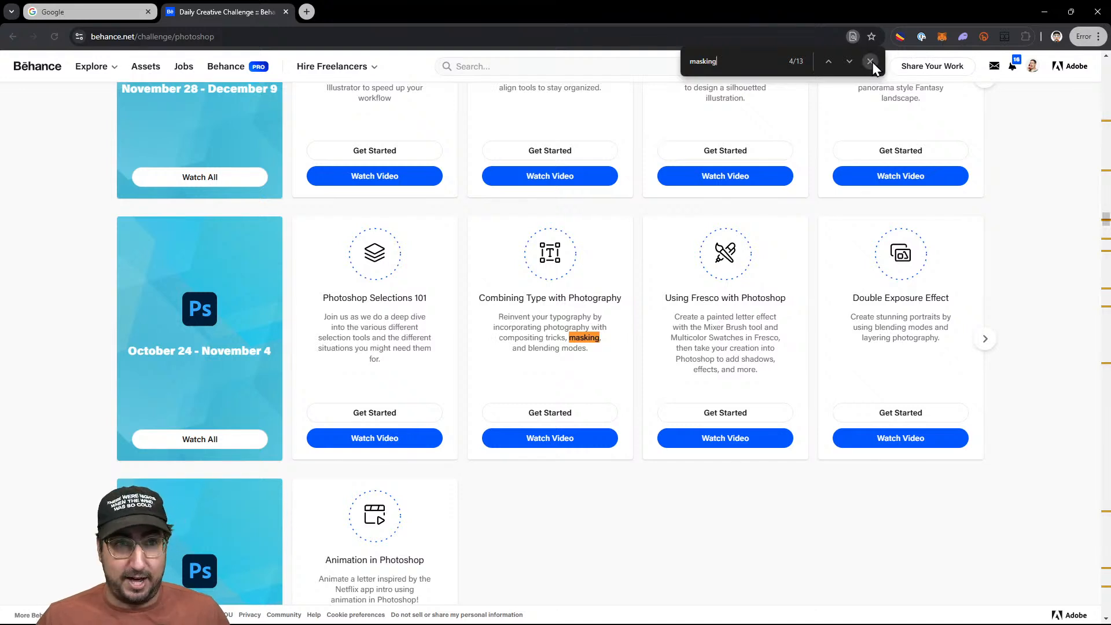
click(870, 61)
Switch back to Photoshop and make the Mountains2 layer visible
mouse_move(267, 622)
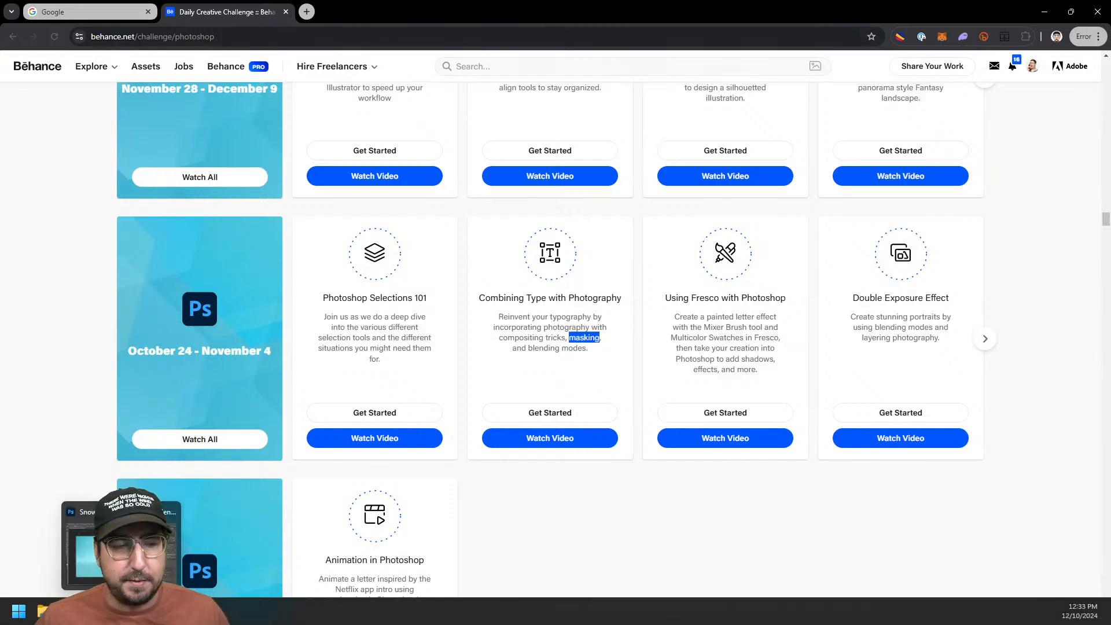
click(120, 611)
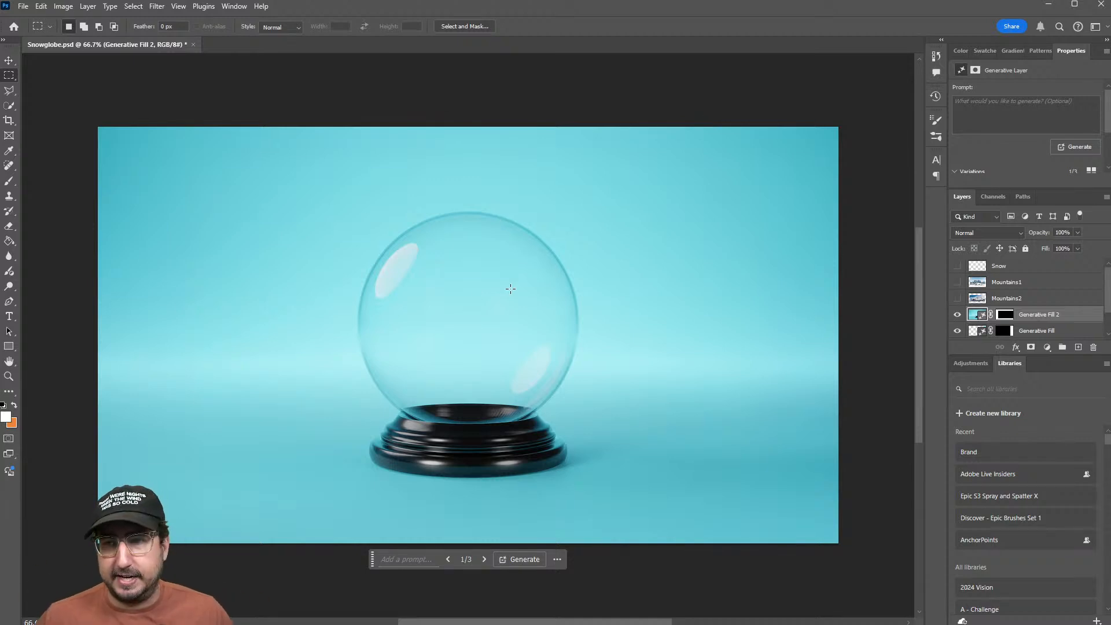
click(958, 299)
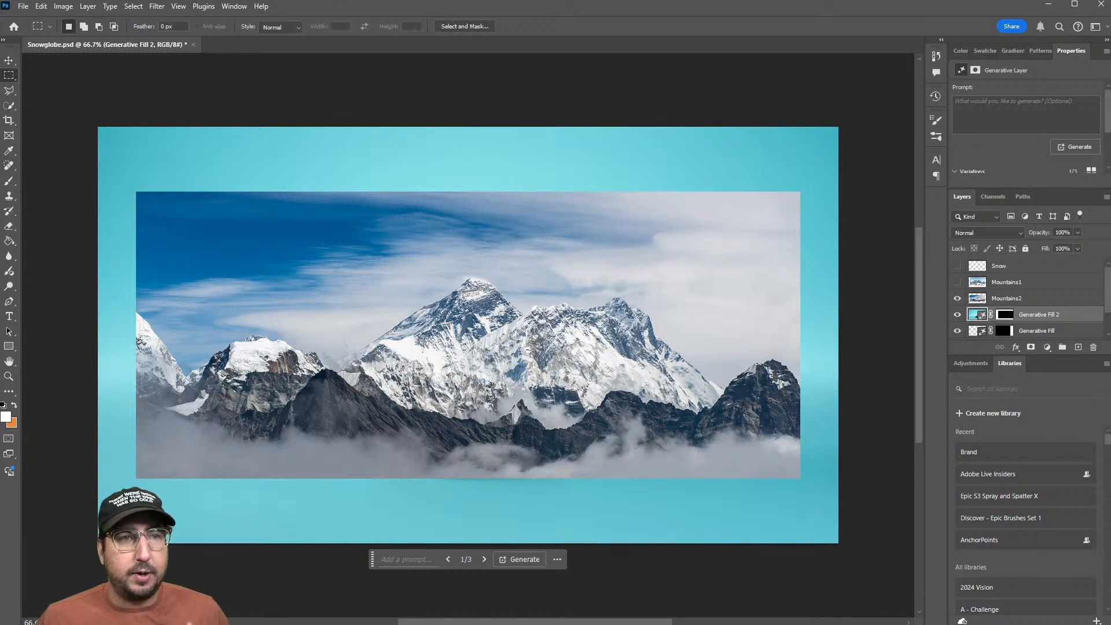
Select the central snow-covered peaks on the Mountains2 layer by outlining them with the Object Selection Tool in Lasso mode
click(9, 108)
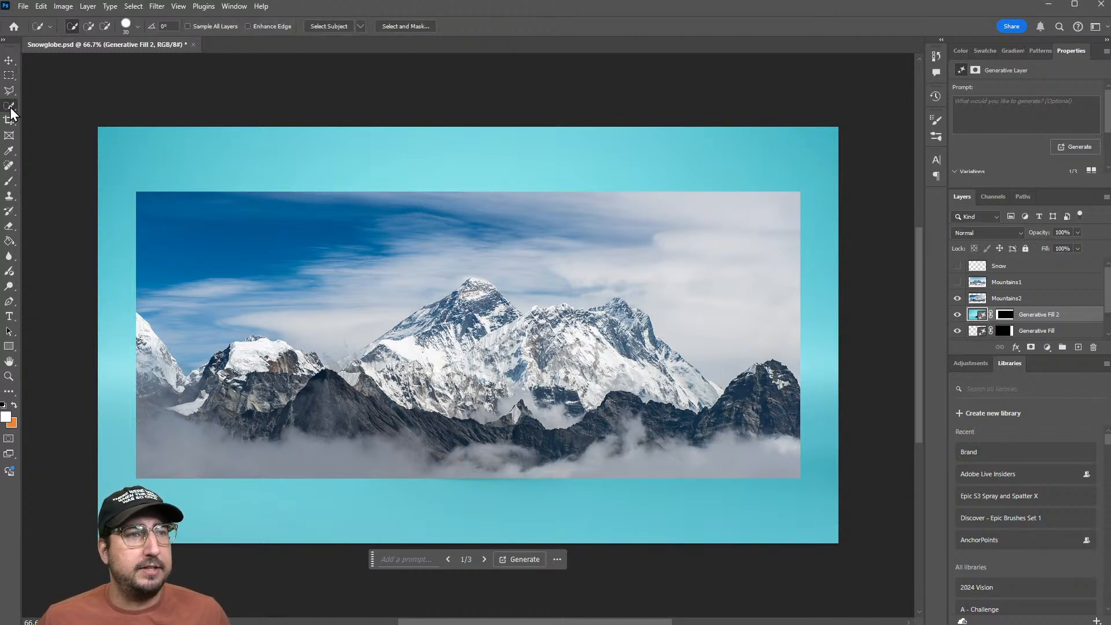
right_click(10, 107)
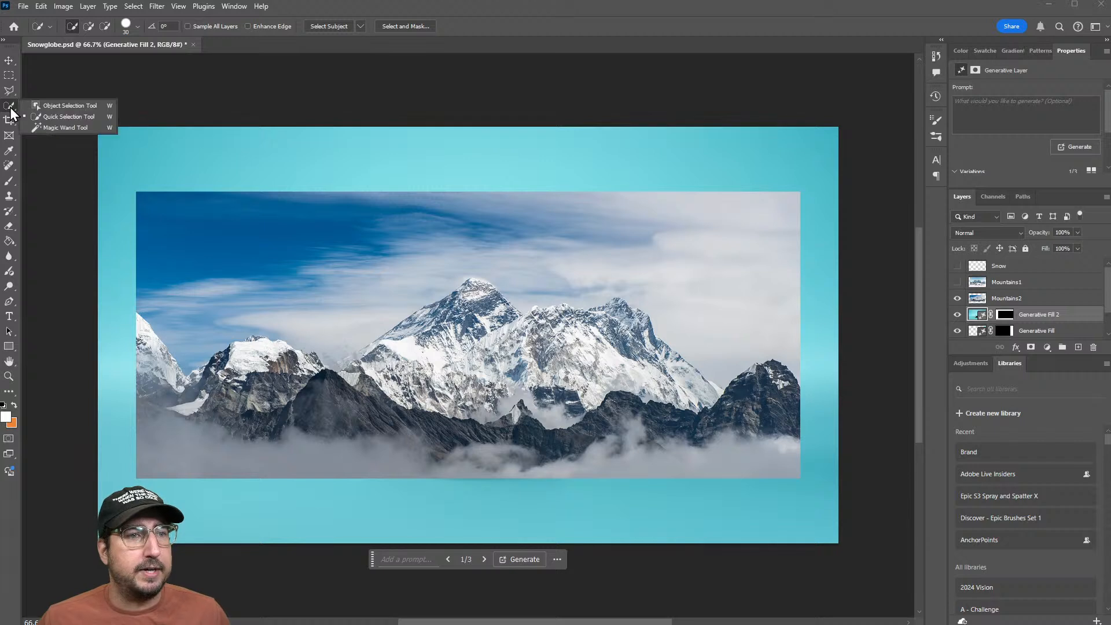
click(61, 106)
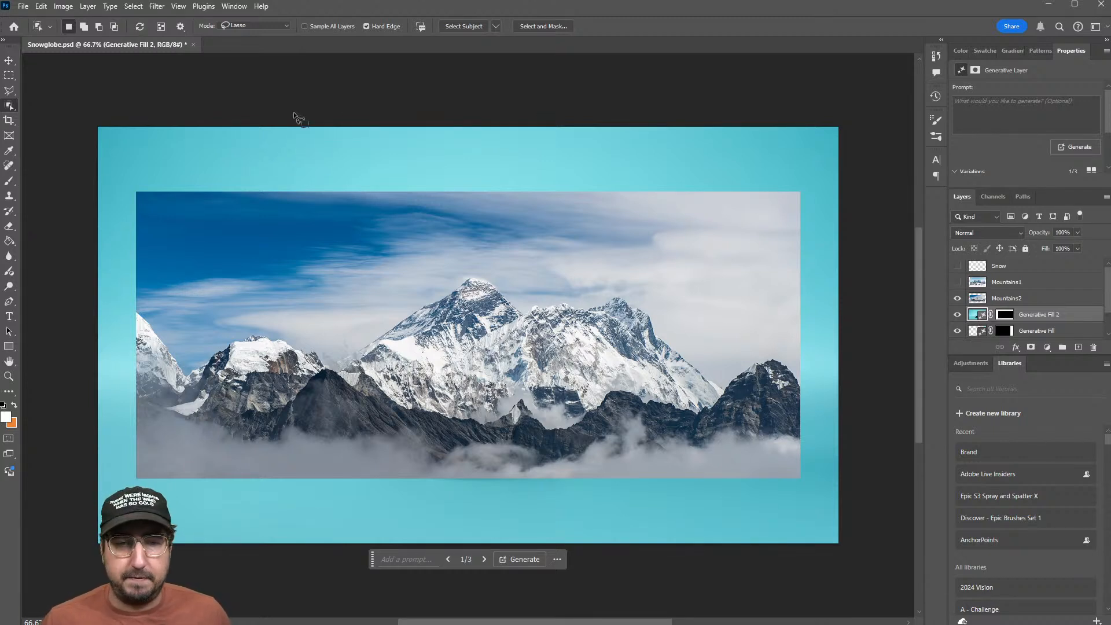
click(1011, 299)
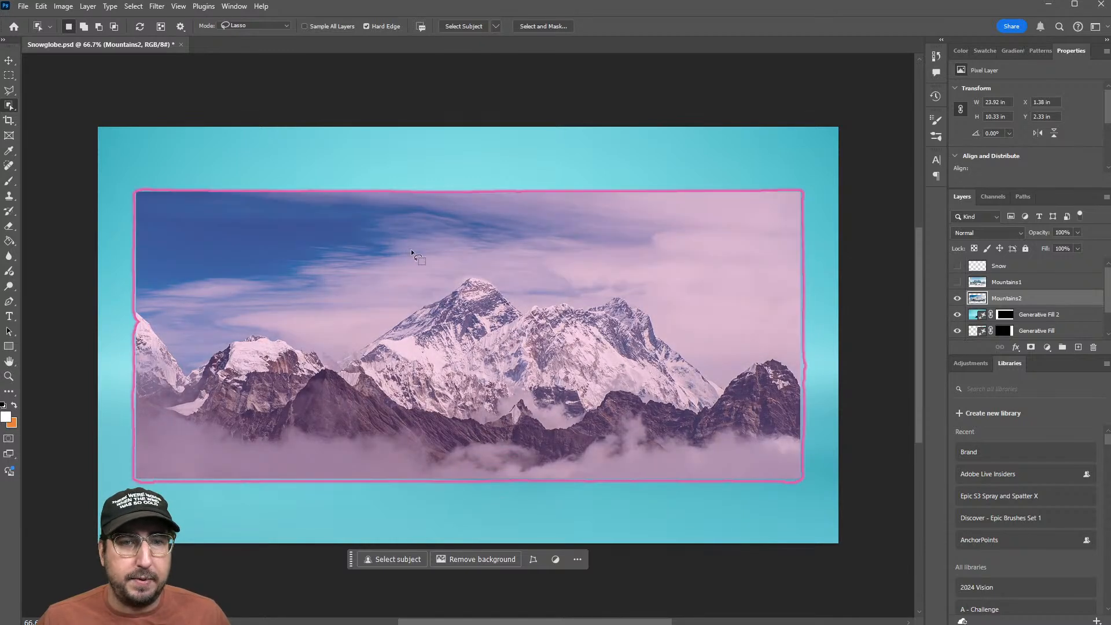
drag(469, 274, 344, 346)
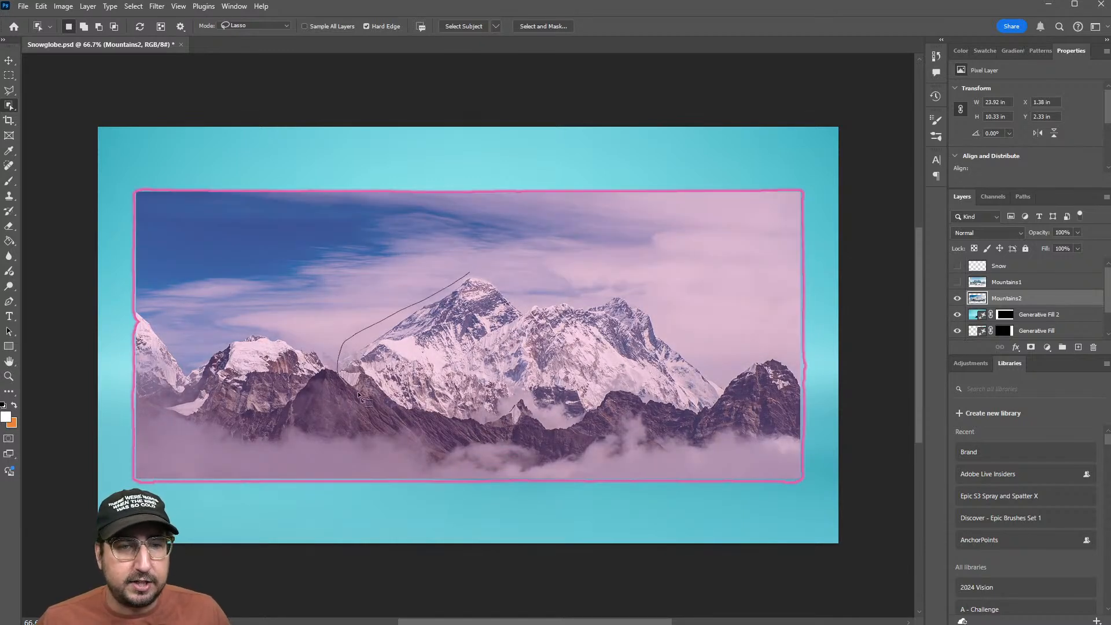
drag(519, 409, 538, 425)
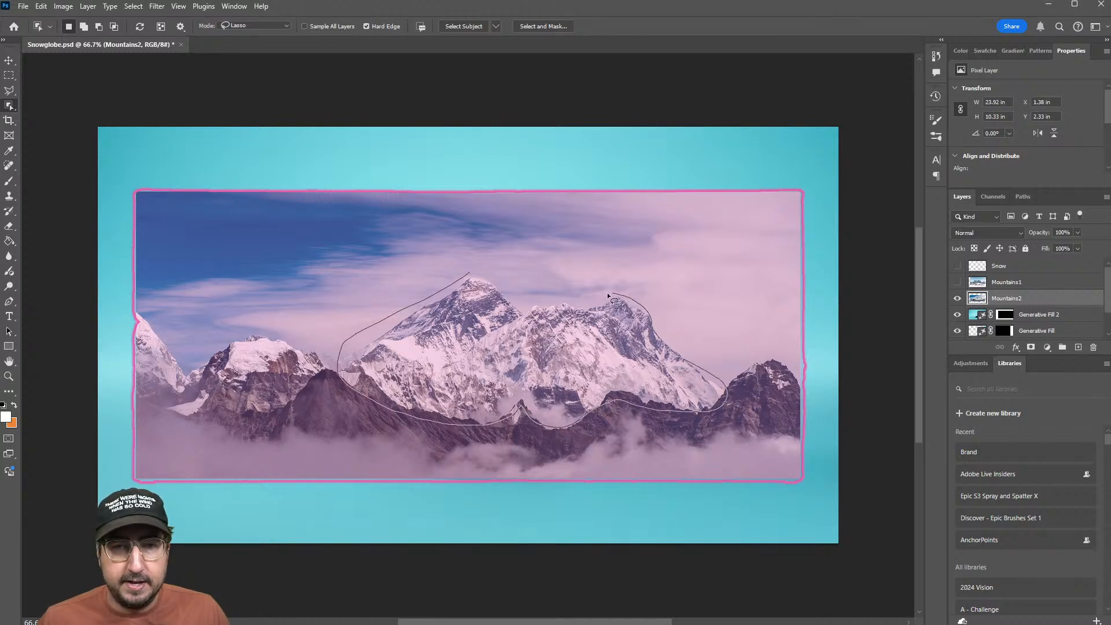
drag(495, 285, 474, 276)
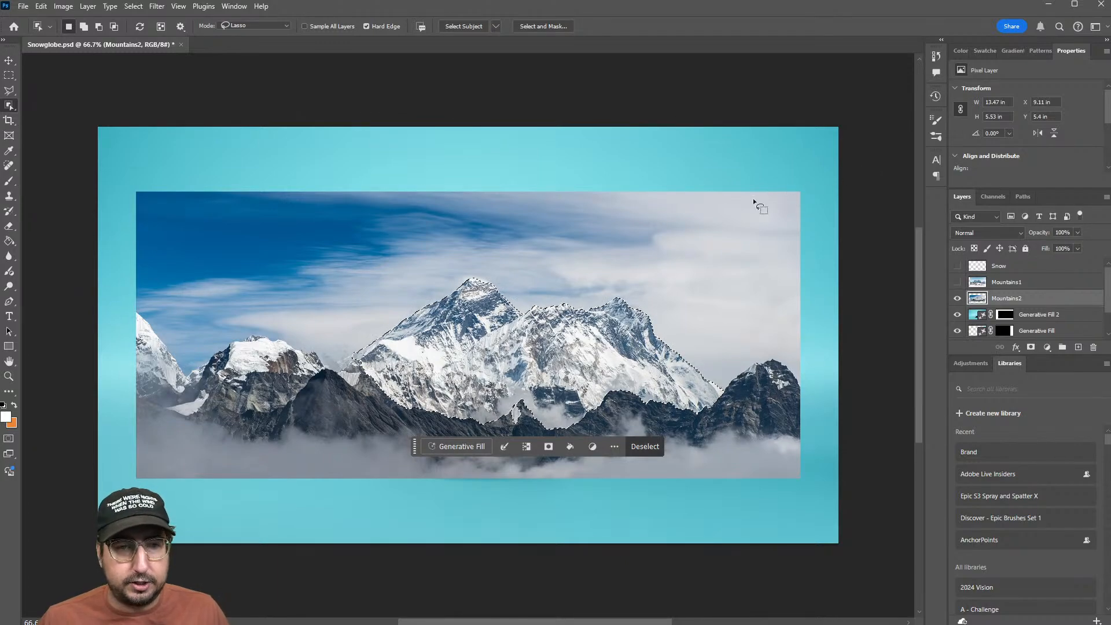
Add the rocky ridge at the main peak's lower-left foot to the selection with the Object Selection Tool
key(z)
drag(354, 374, 411, 376)
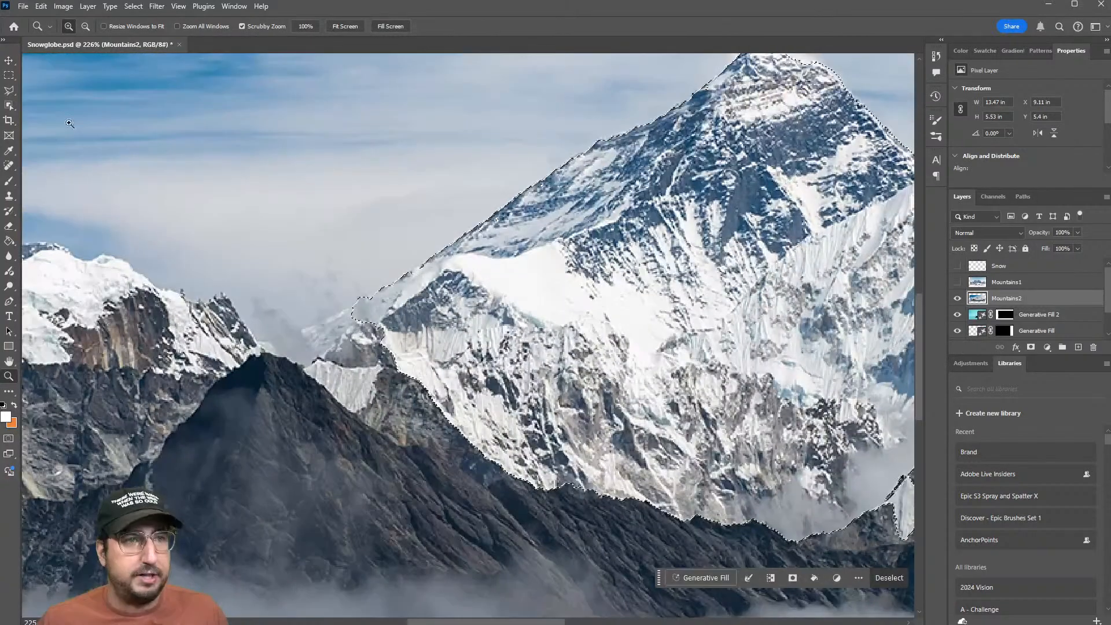
key(w)
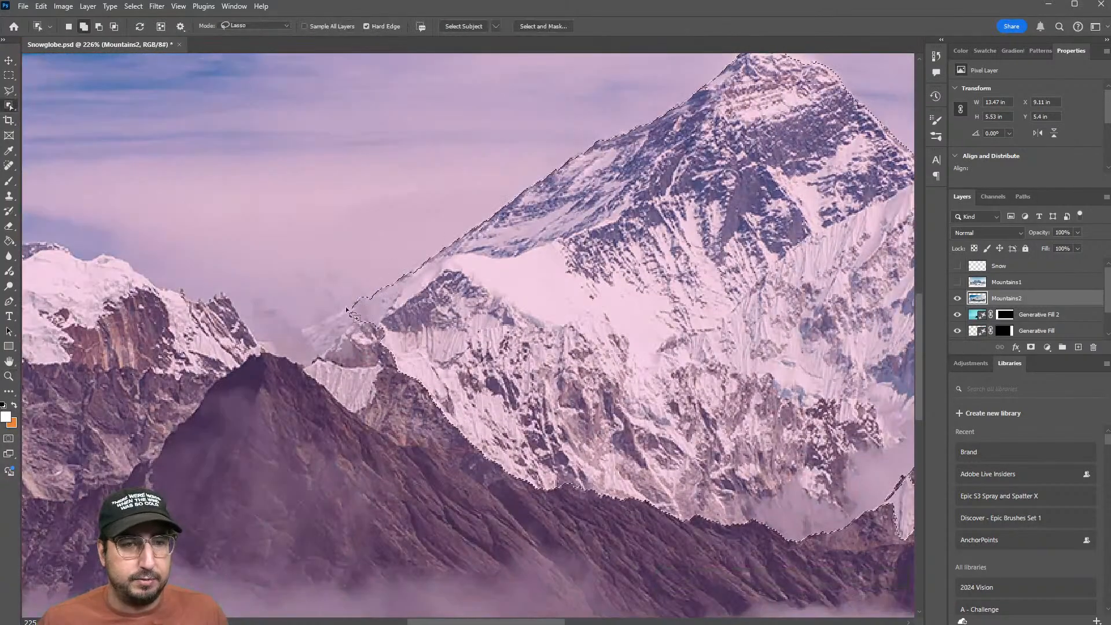
mouse_move(359, 300)
mouse_down()
mouse_move(270, 348)
mouse_move(276, 376)
mouse_move(346, 415)
mouse_up()
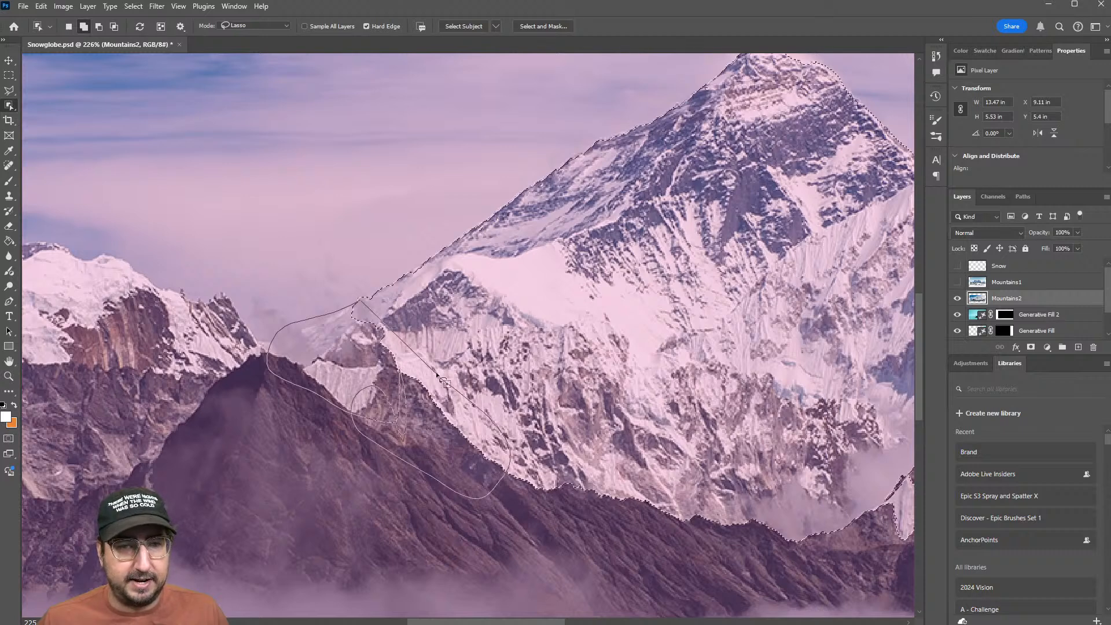
drag(434, 370, 435, 372)
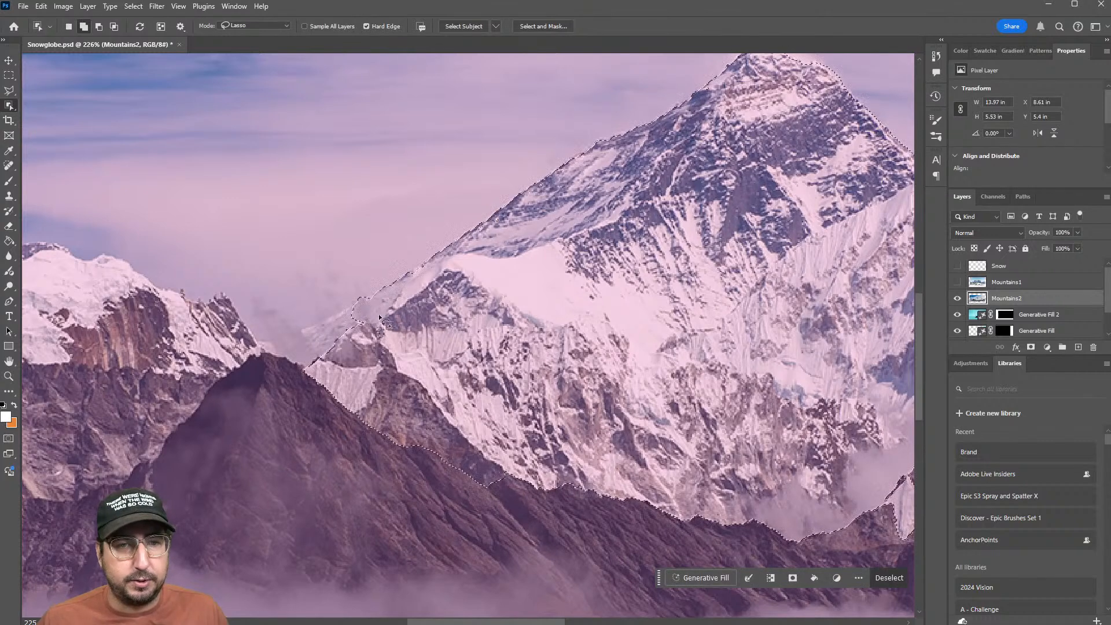
Try to add the hazy snow slope at the main peak's left foot to the selection with the Object Selection Tool
drag(379, 316, 373, 365)
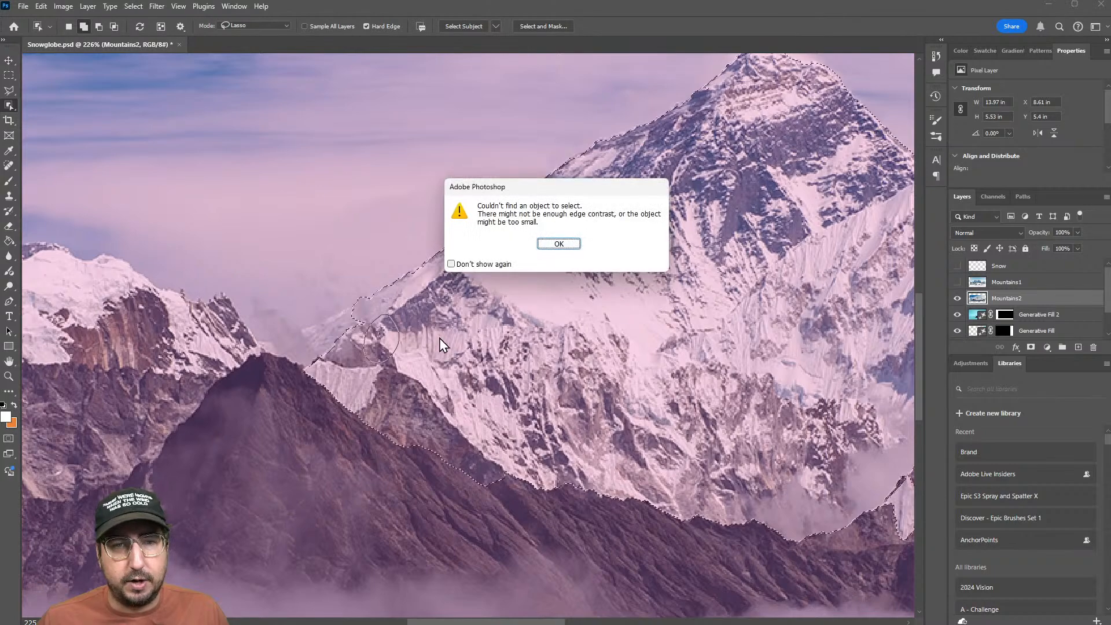
click(561, 244)
Subtract the small rocky spire below the central peaks from the selection with the Object Selection Tool
drag(568, 405, 443, 332)
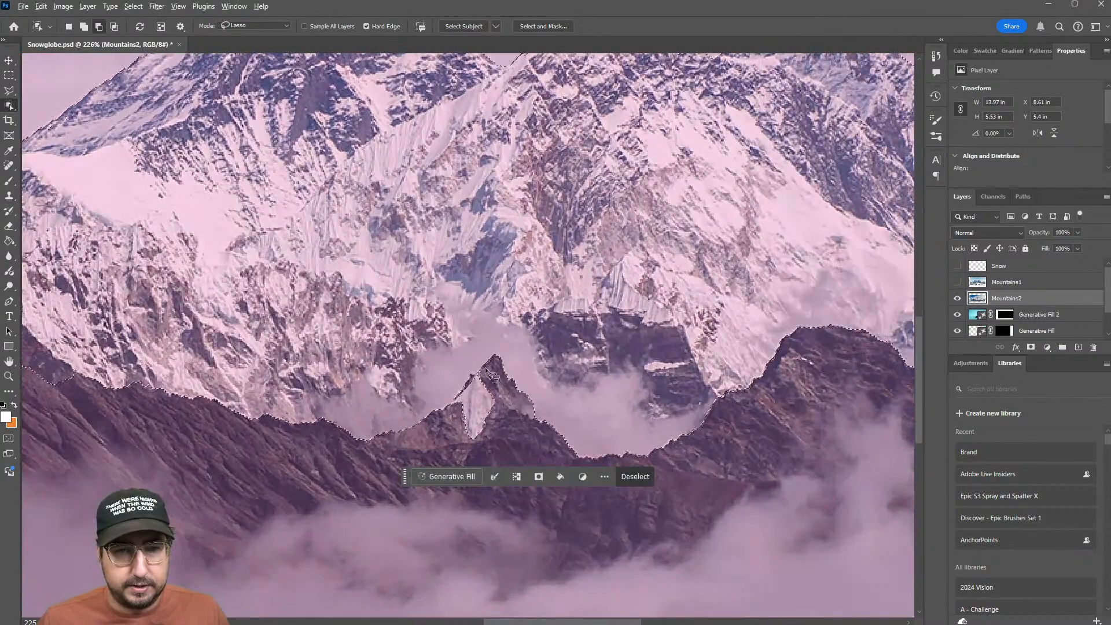
drag(475, 374, 436, 412)
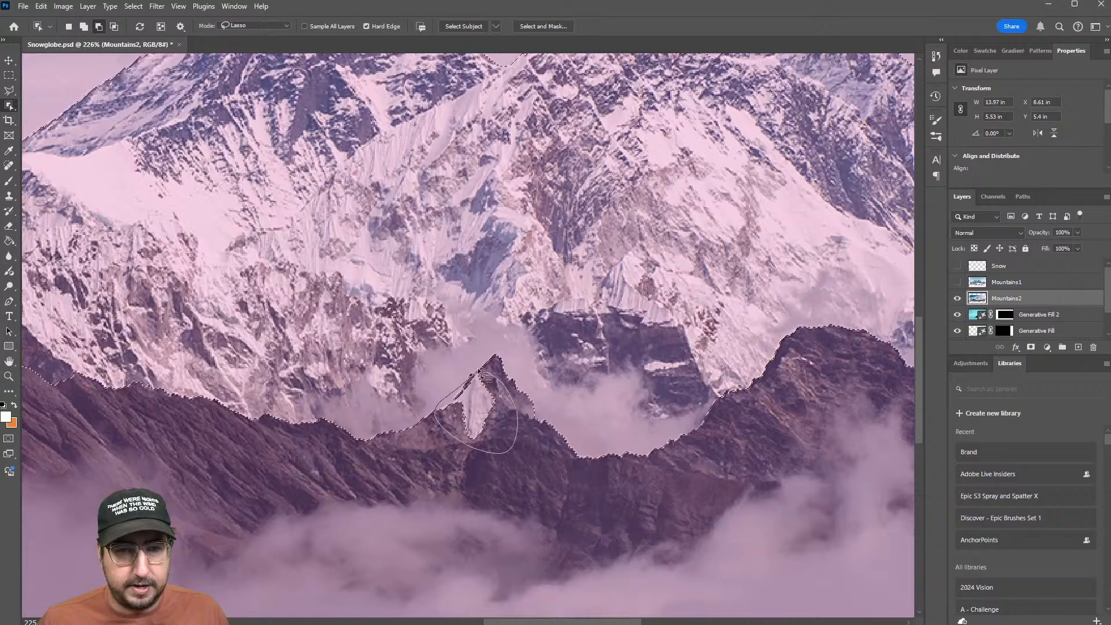
mouse_move(488, 373)
mouse_down()
mouse_move(461, 347)
mouse_move(578, 402)
mouse_move(798, 373)
mouse_up()
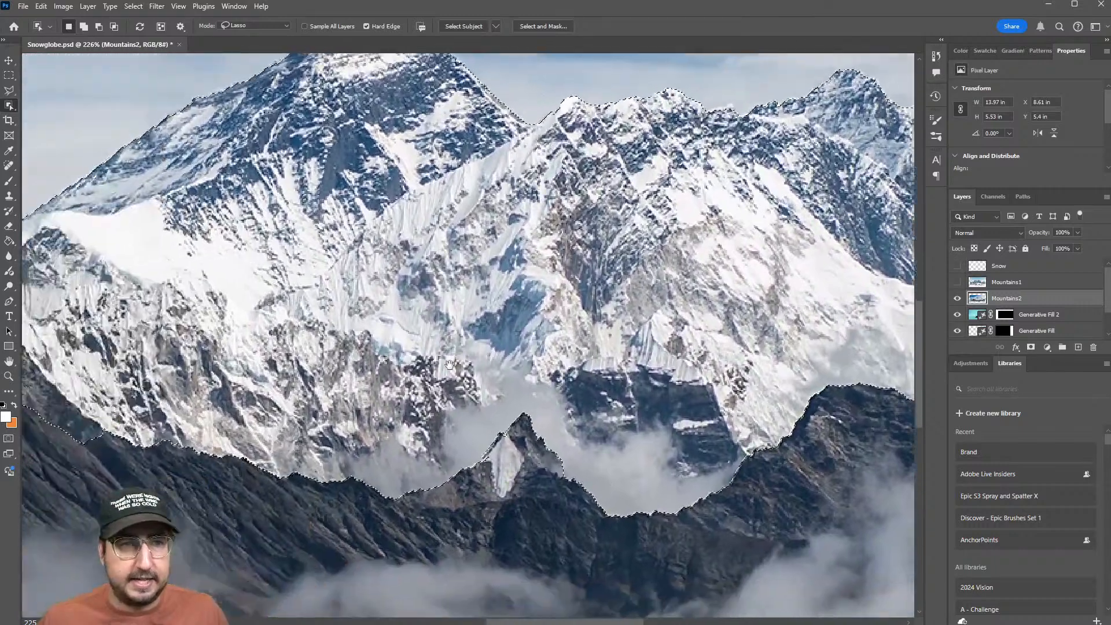
Add the hazy snow slope at the main peak's left foot to the selection with the Quick Selection Tool
drag(115, 328, 371, 326)
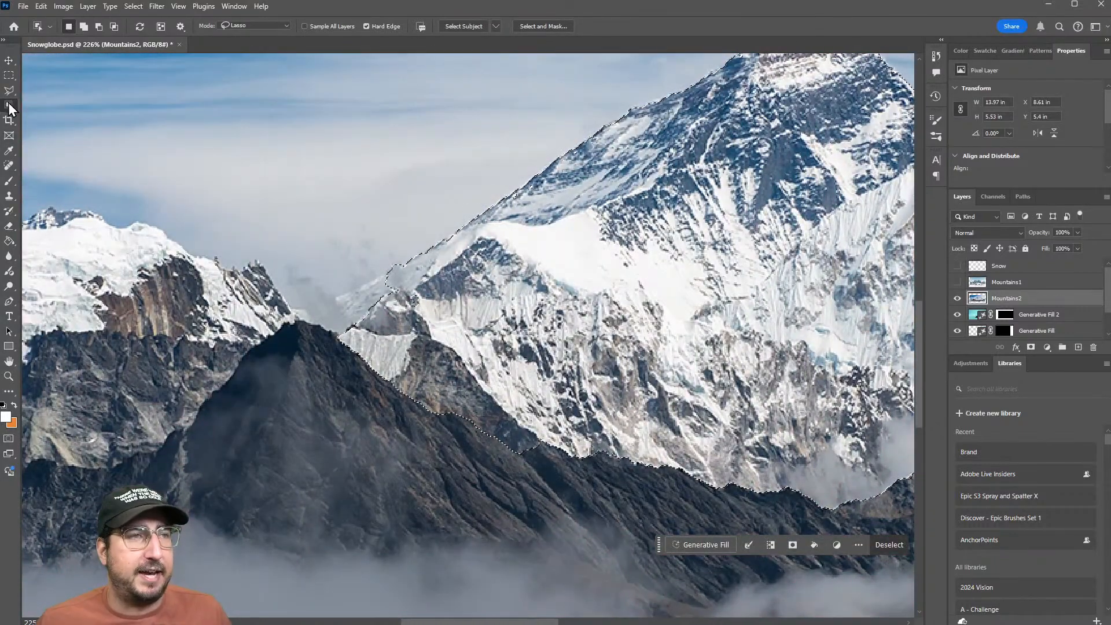
click(8, 104)
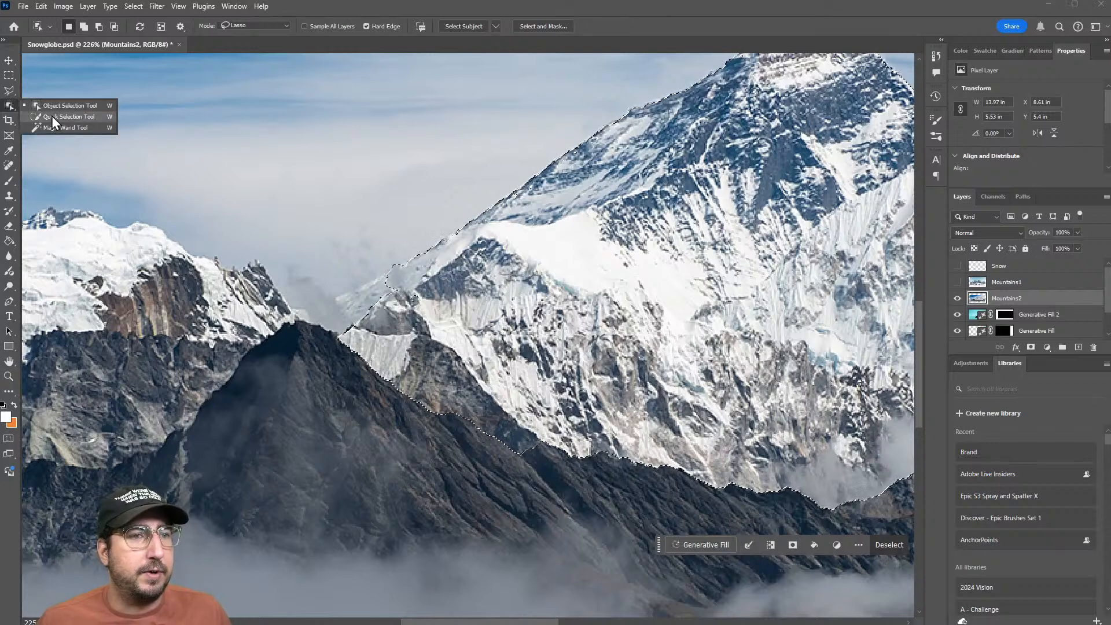
click(53, 117)
mouse_move(367, 271)
mouse_down()
mouse_move(392, 294)
mouse_move(348, 315)
mouse_up()
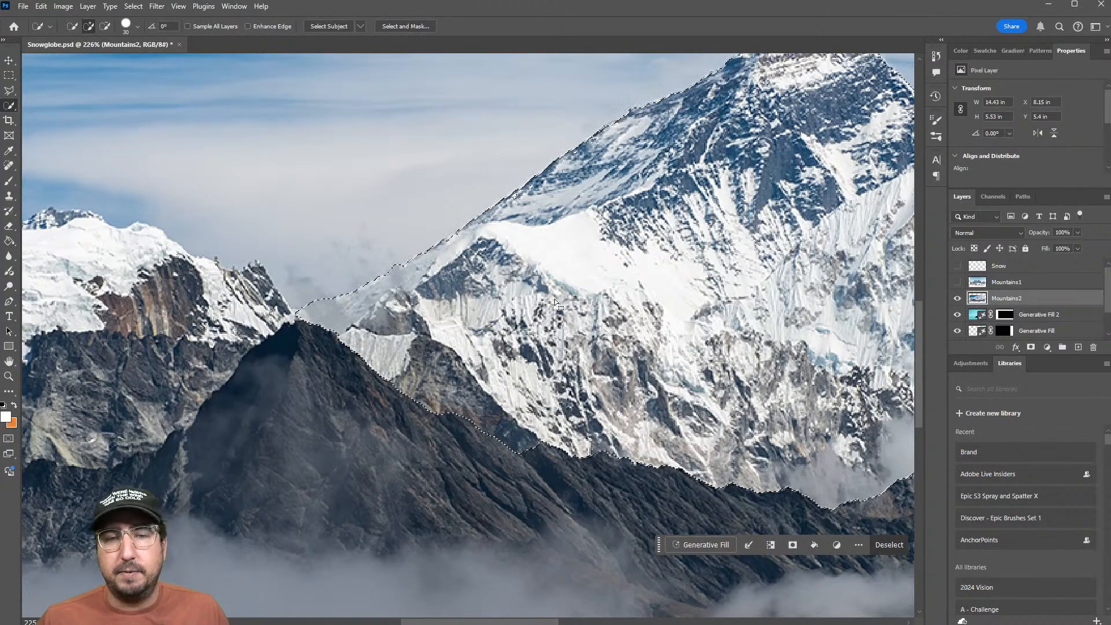
Add a layer mask to Mountains2 that keeps only the selected snow-covered peaks
drag(662, 236, 309, 262)
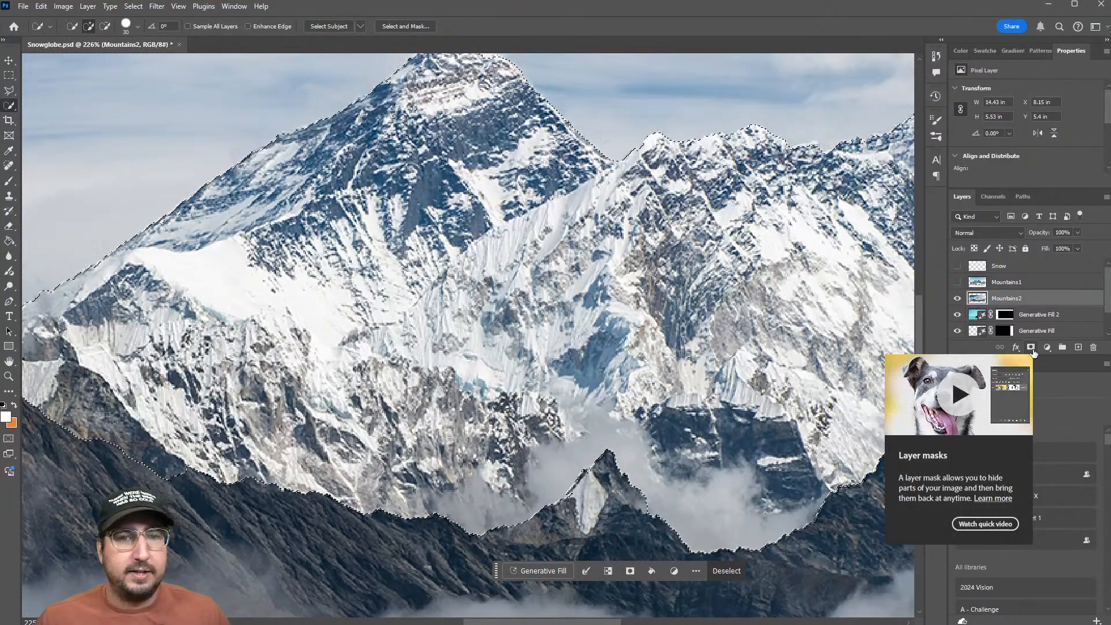
click(1031, 348)
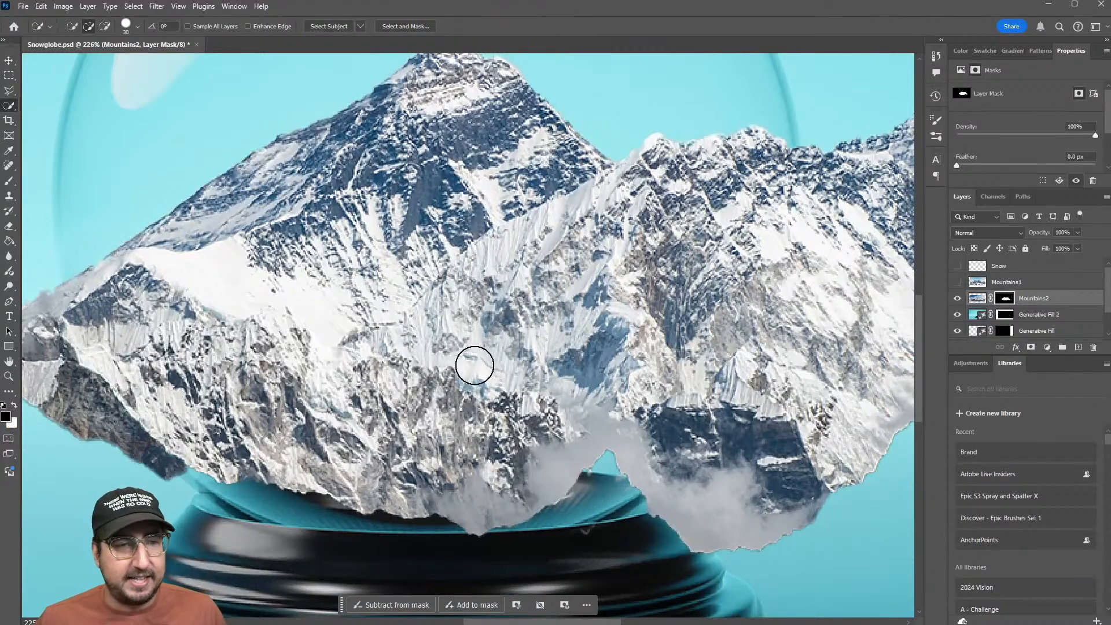
key(z)
alt+click(503, 375)
alt+click(514, 379)
alt+click(530, 381)
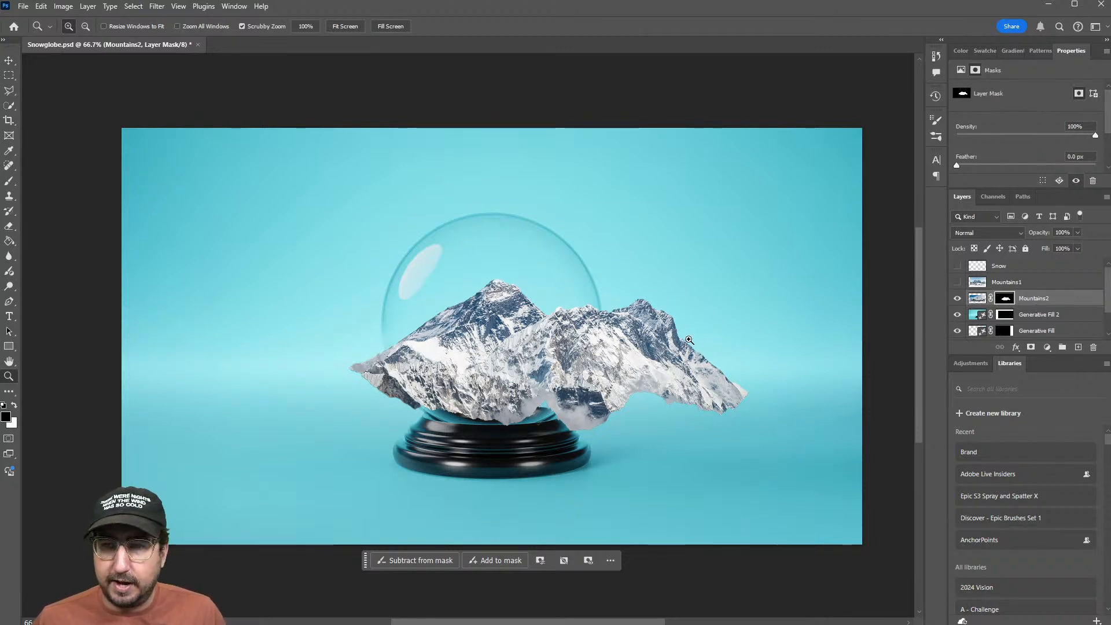
Scale the masked Mountains2 layer proportionally to about 72% with Free Transform and position its peaks across the globe
key(ctrl+t)
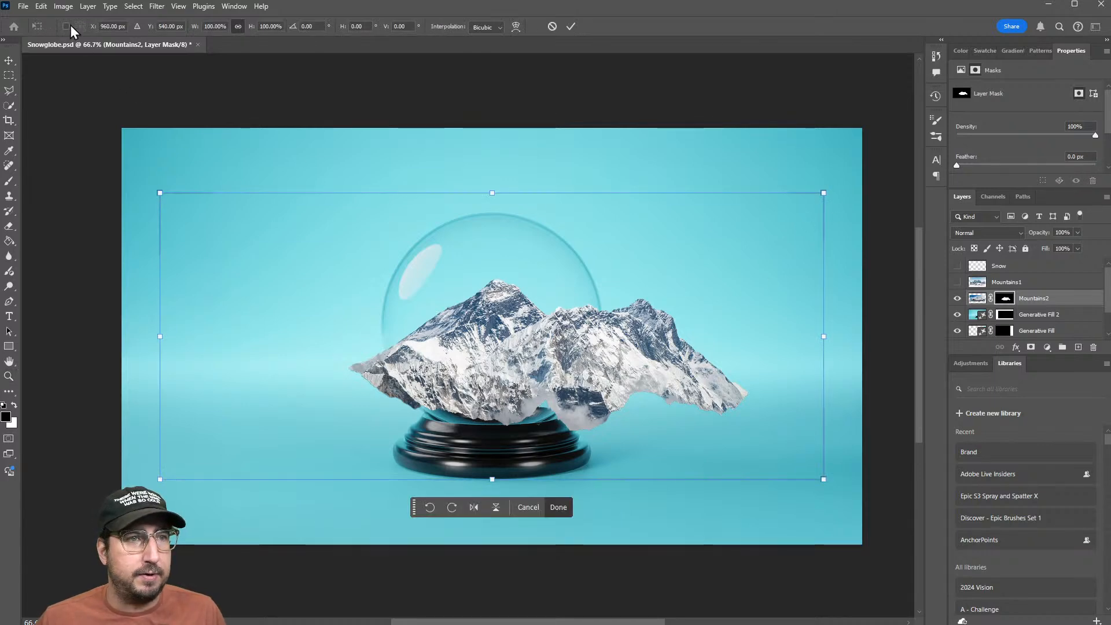
click(24, 6)
mouse_move(41, 6)
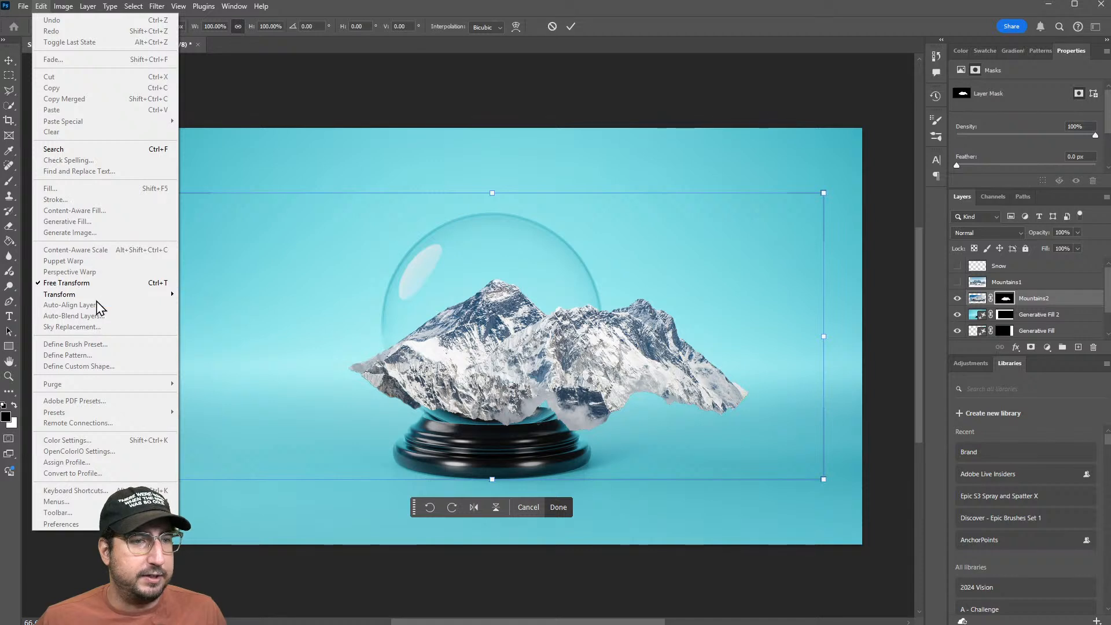
mouse_move(124, 294)
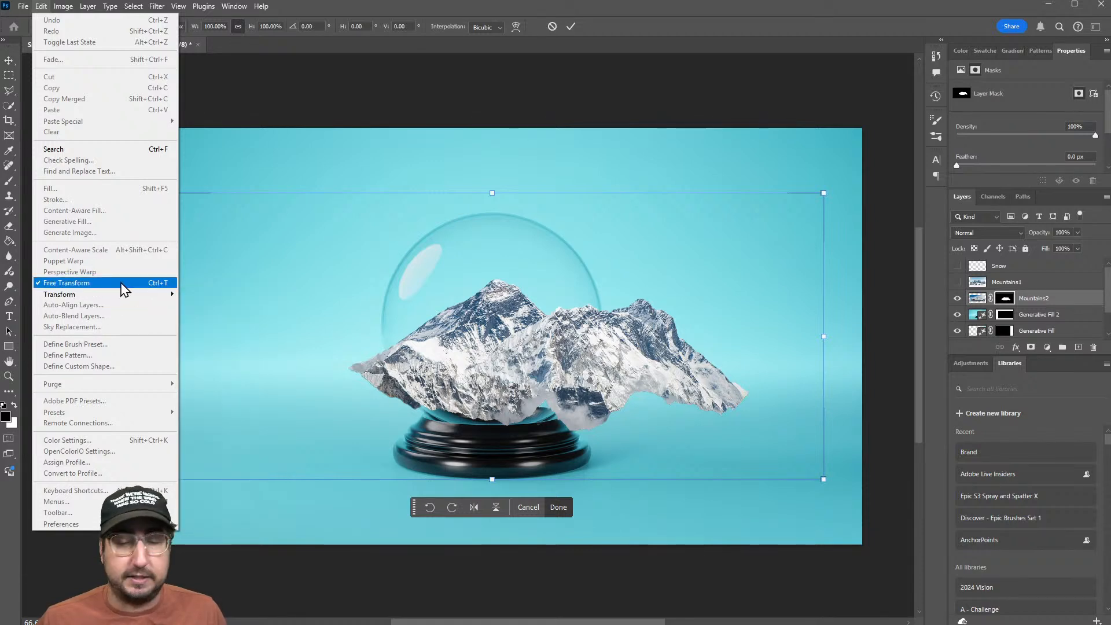
click(662, 280)
drag(827, 189, 651, 293)
drag(503, 409, 547, 369)
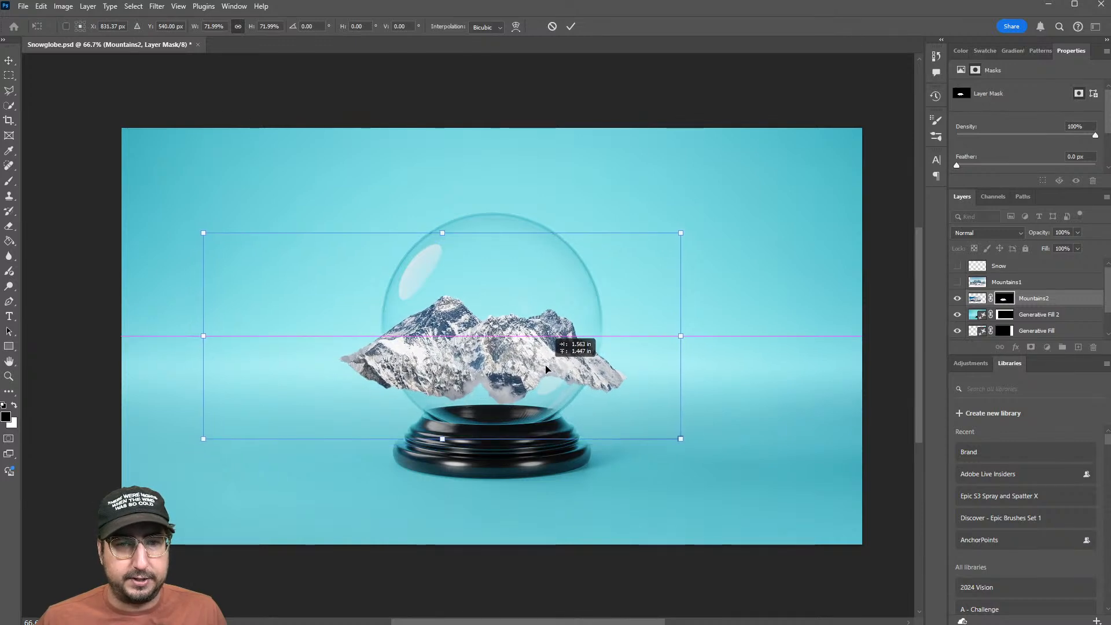
key(Return)
Make the Mountains1 layer visible and select it for editing
key(z)
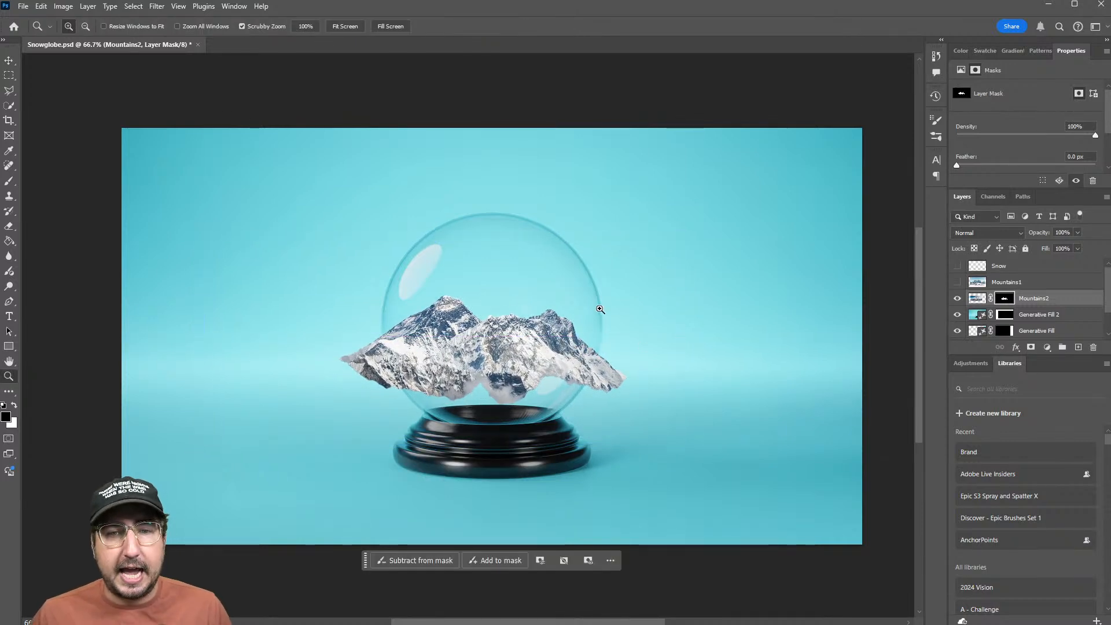
drag(480, 368, 510, 374)
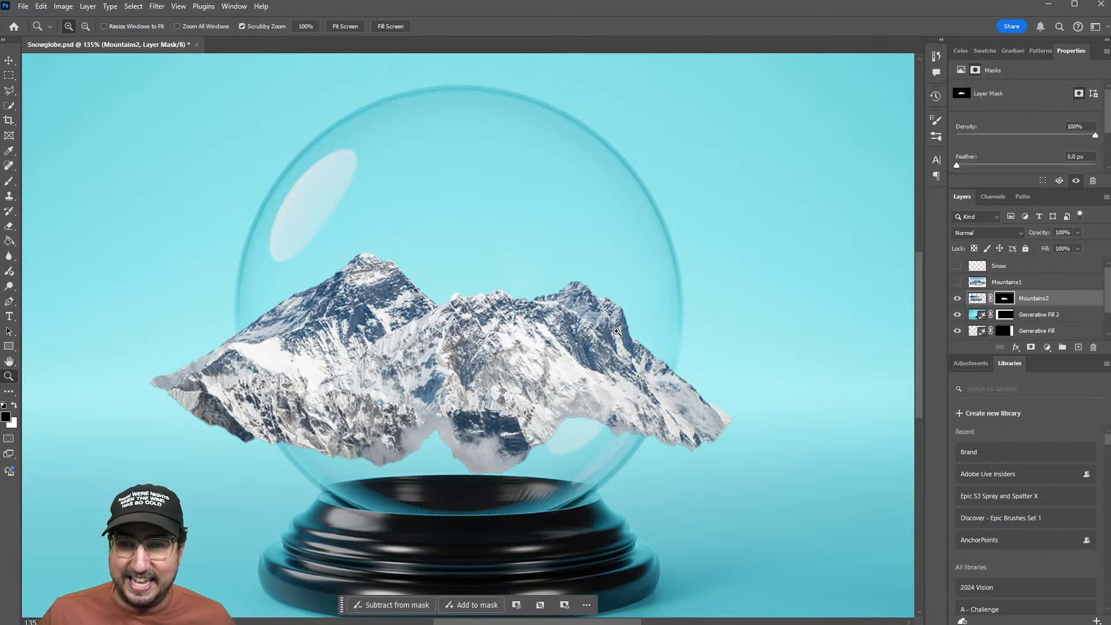
click(958, 282)
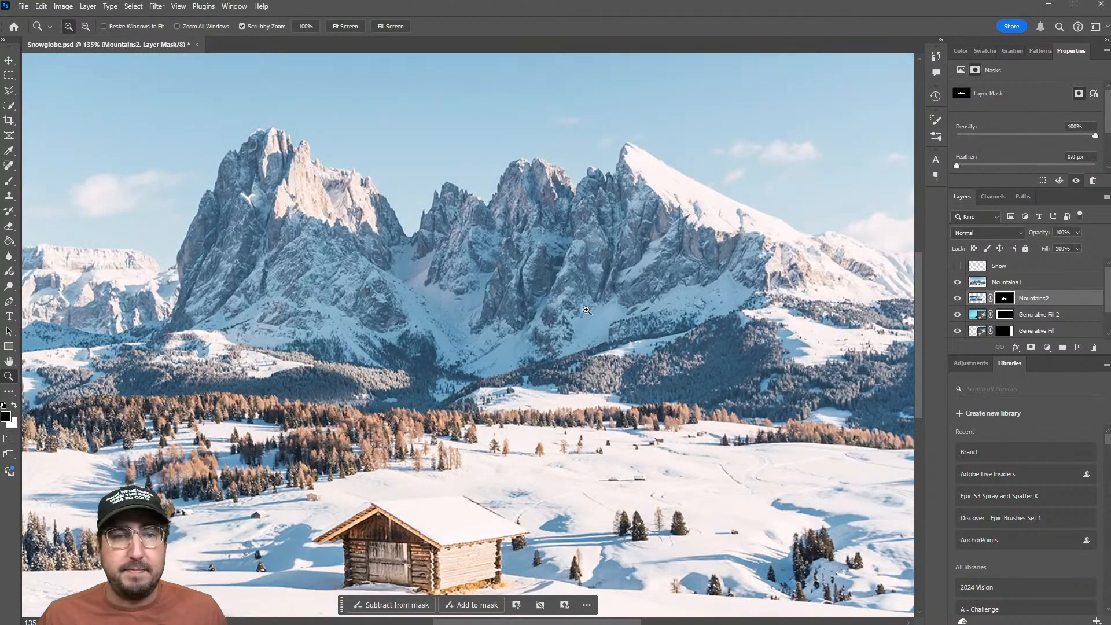
alt+click(498, 374)
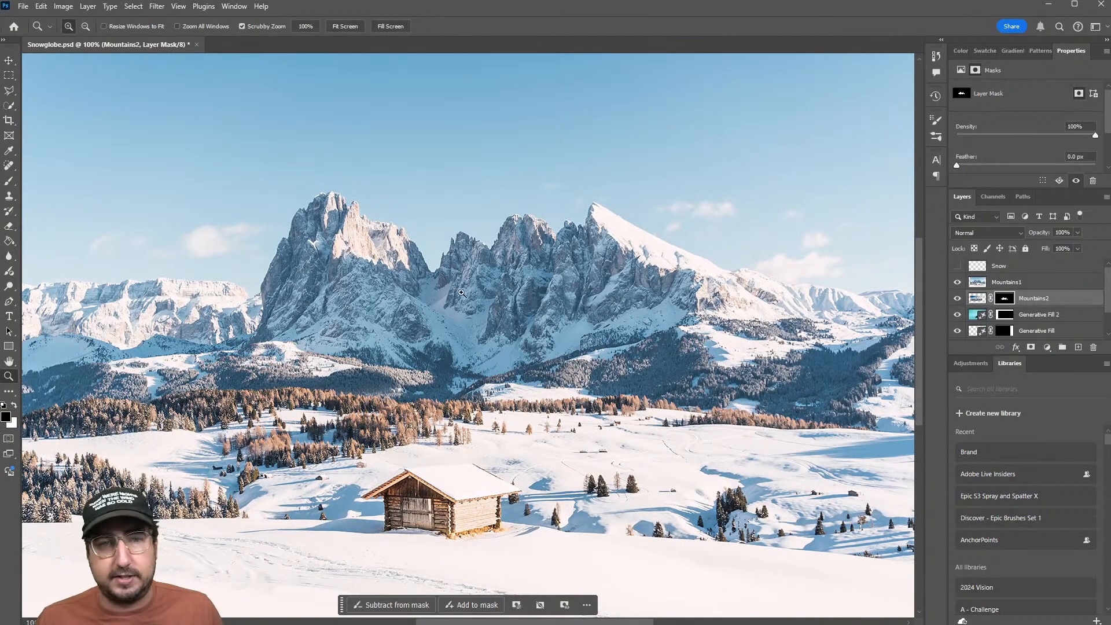
alt+click(467, 321)
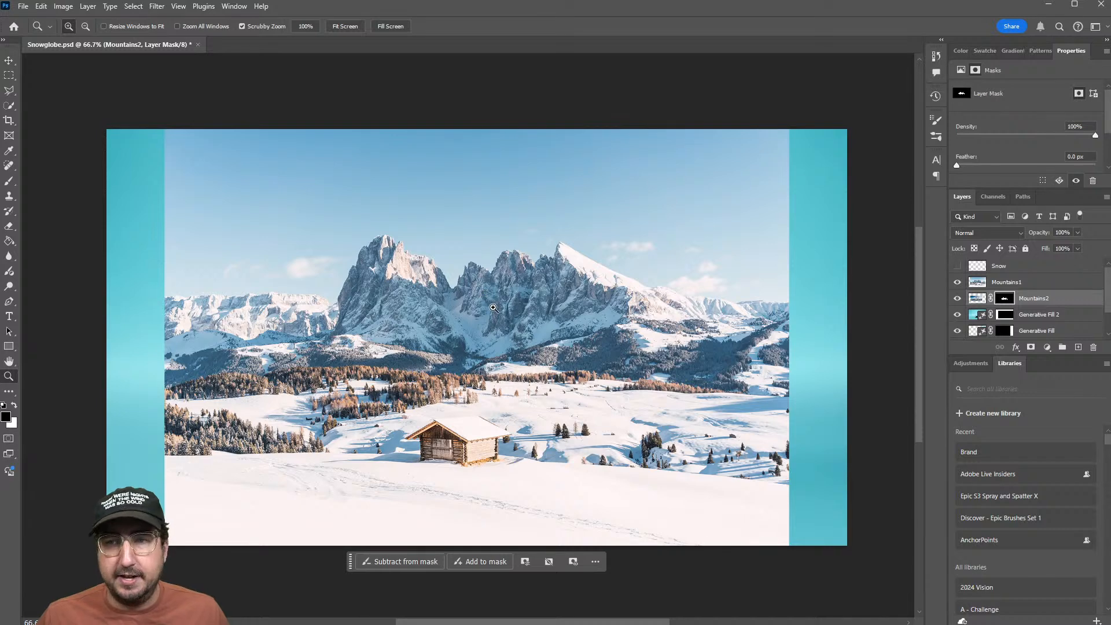
click(979, 283)
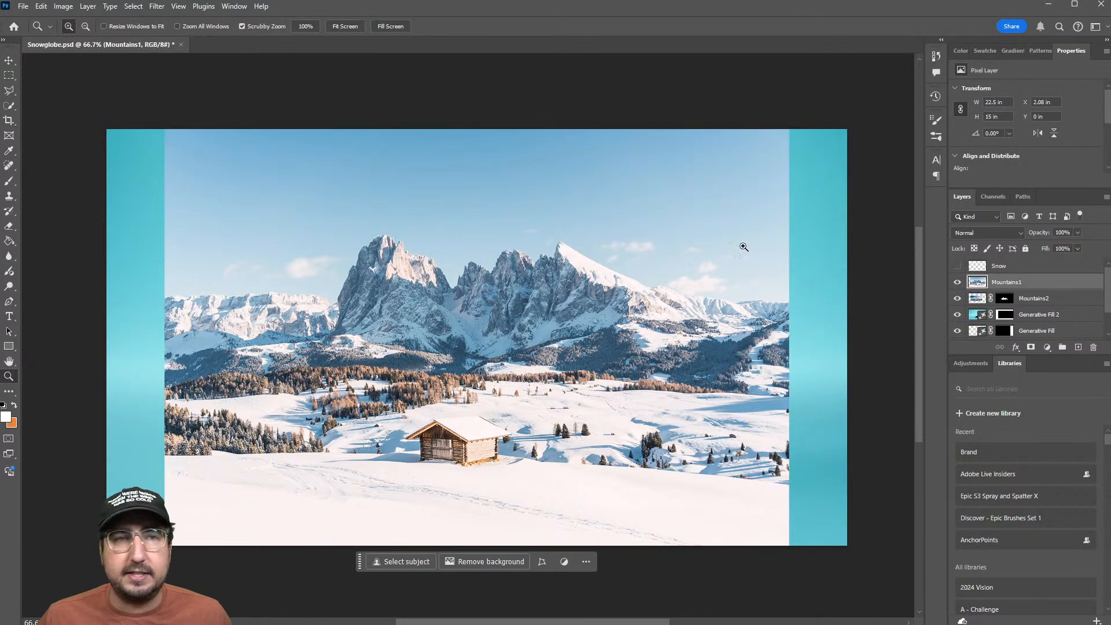
Select the sky of the Mountains1 layer automatically and expand the selection by 3 pixels
click(133, 10)
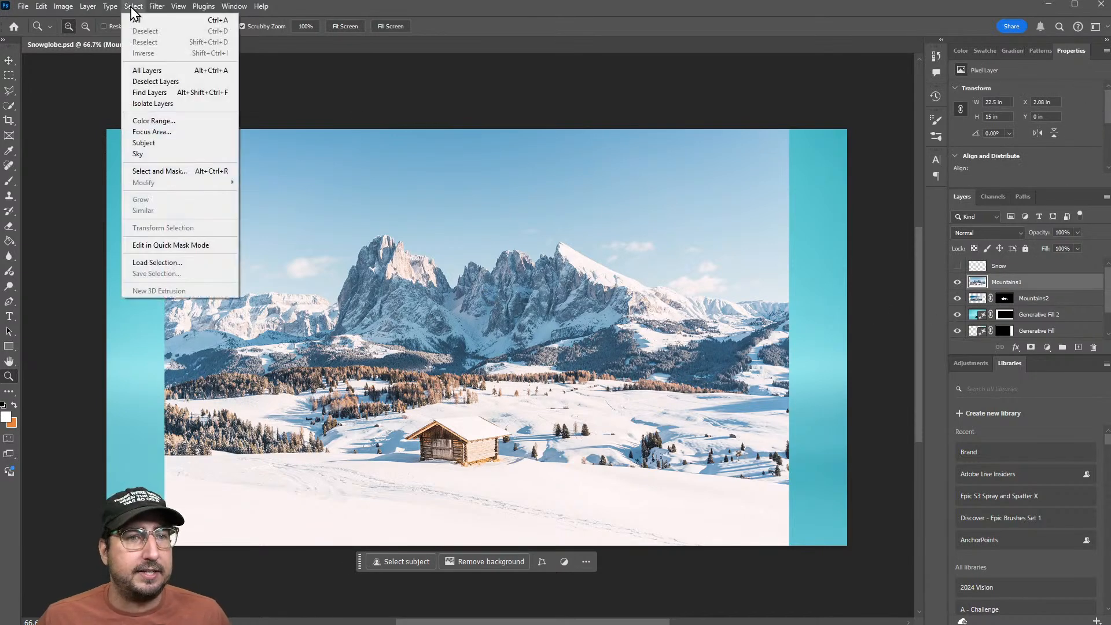
click(150, 154)
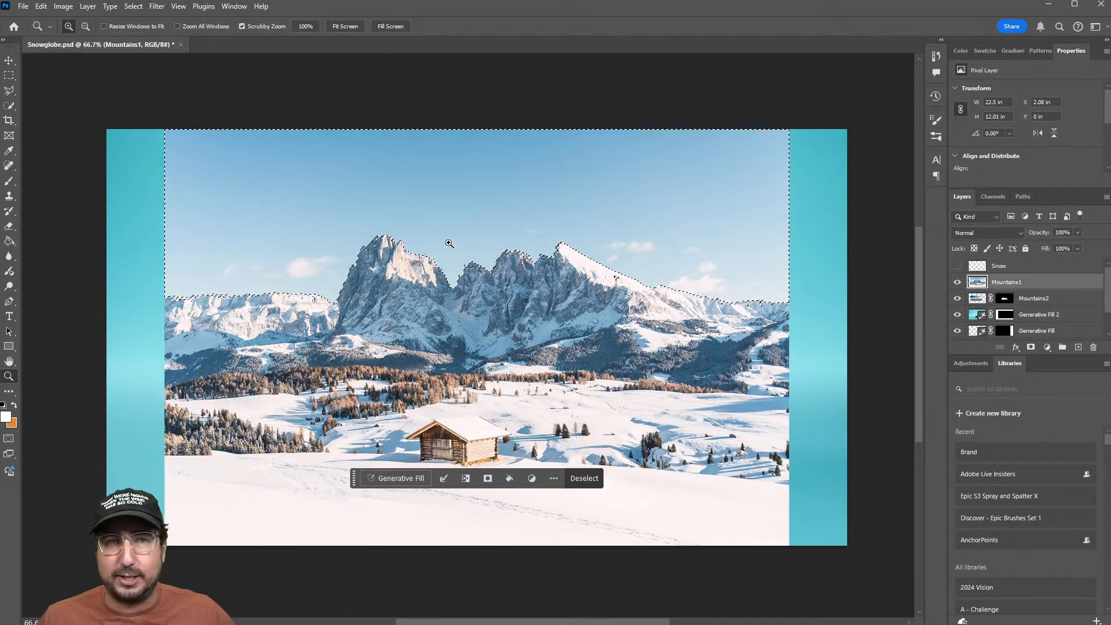
click(443, 479)
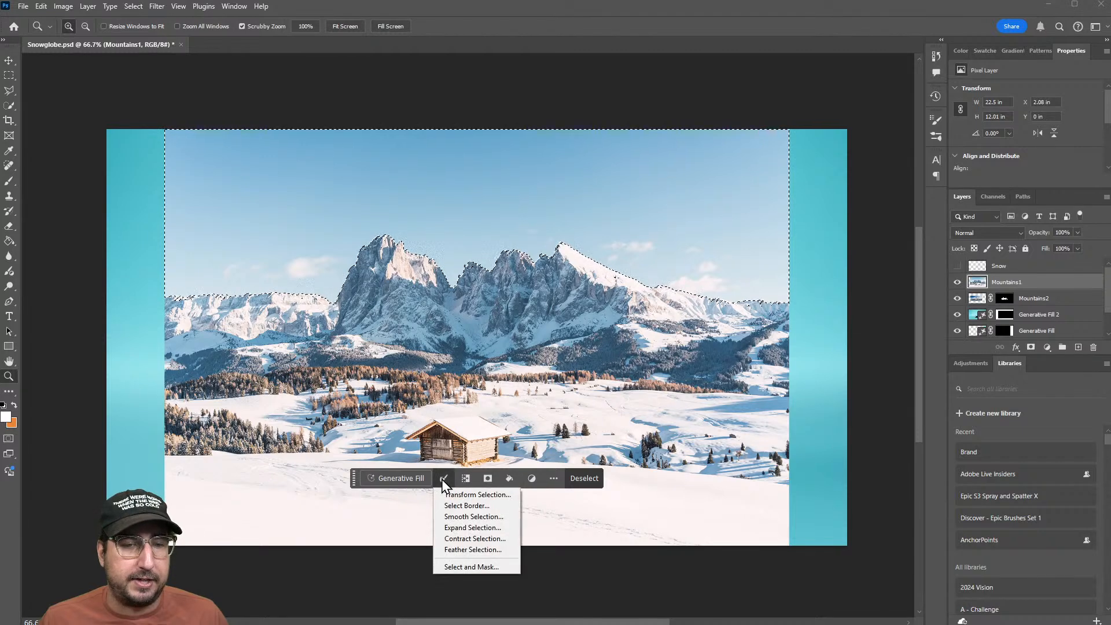
click(473, 527)
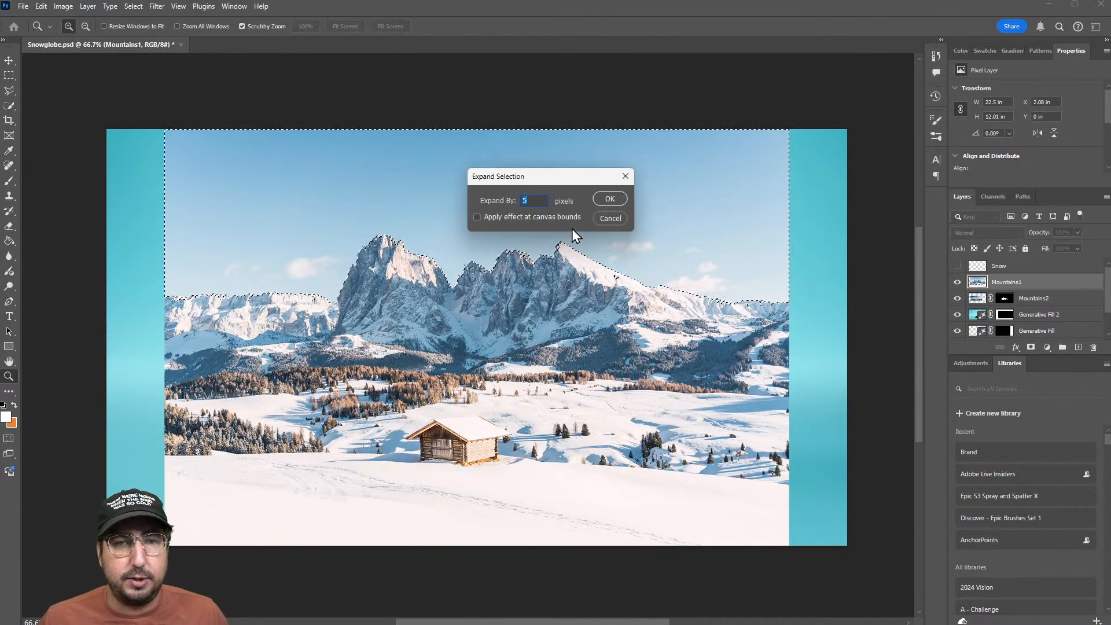
text(3)
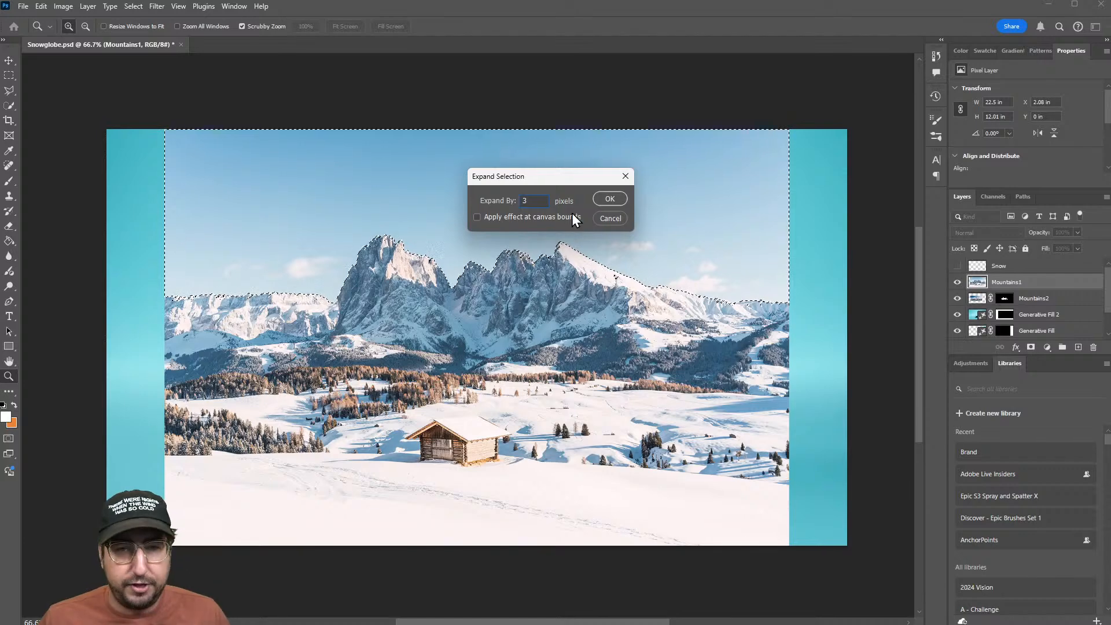
click(604, 196)
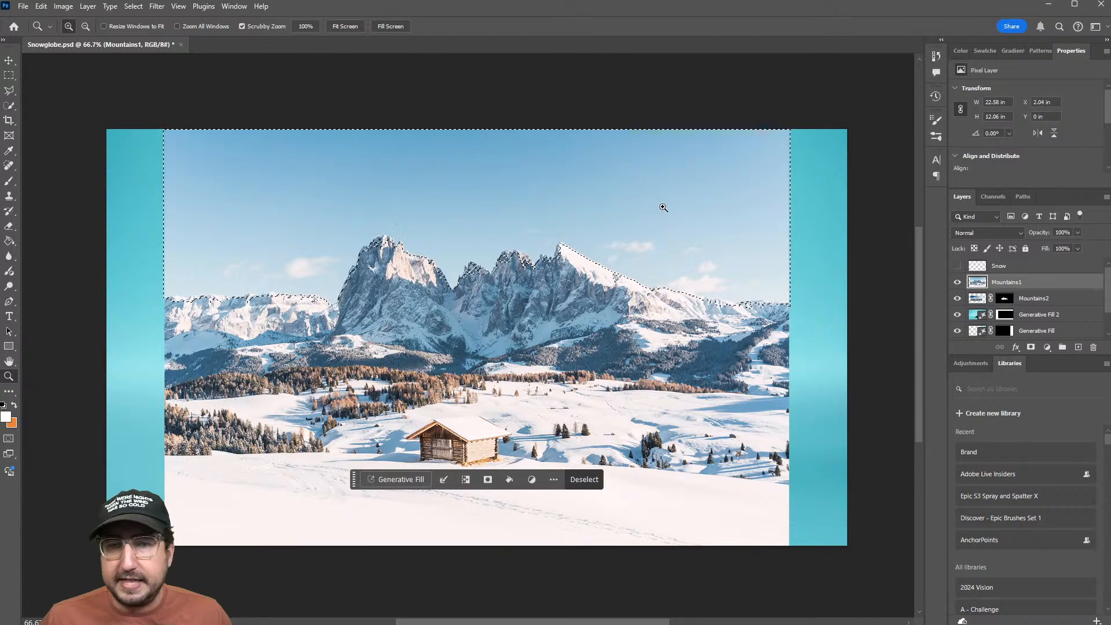
Try masking the sky out of Mountains1 by inverting the selection and adding a layer mask, and undo the attempt
click(466, 480)
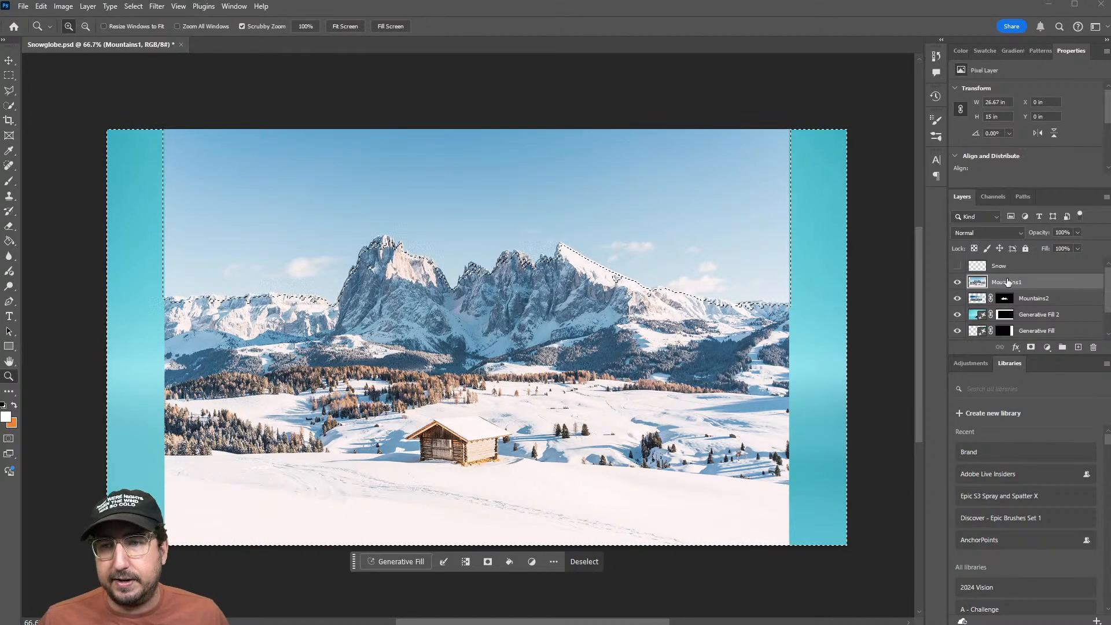
click(1031, 347)
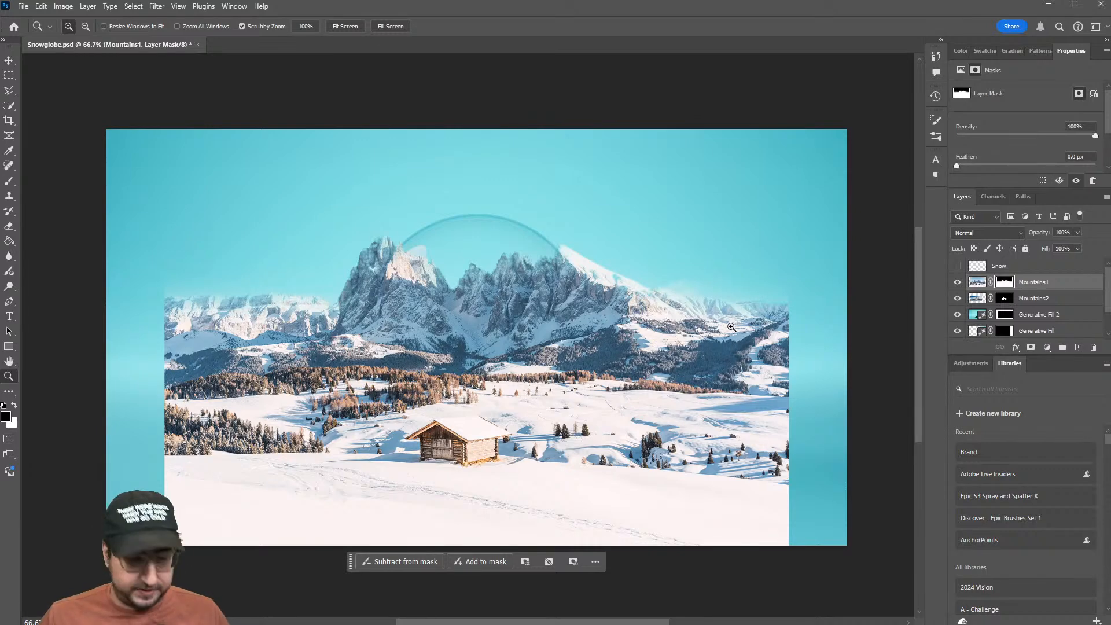
key(ctrl+z)
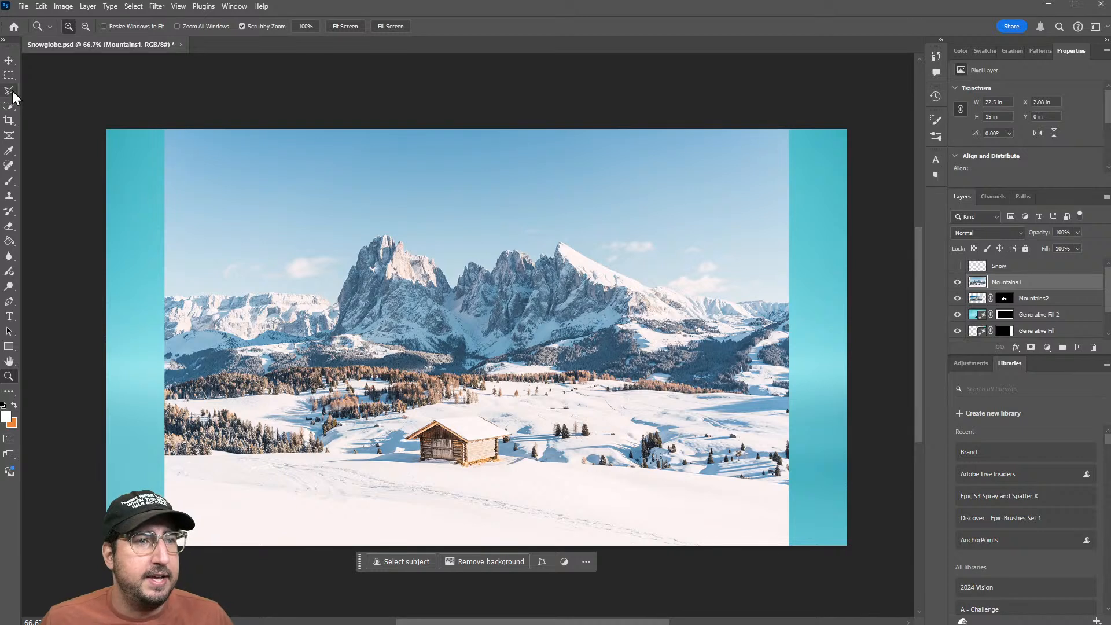
Select the mountains and snowy landscape on Mountains1 with the Object Selection Tool, extending the selection into the foreground snow
click(10, 106)
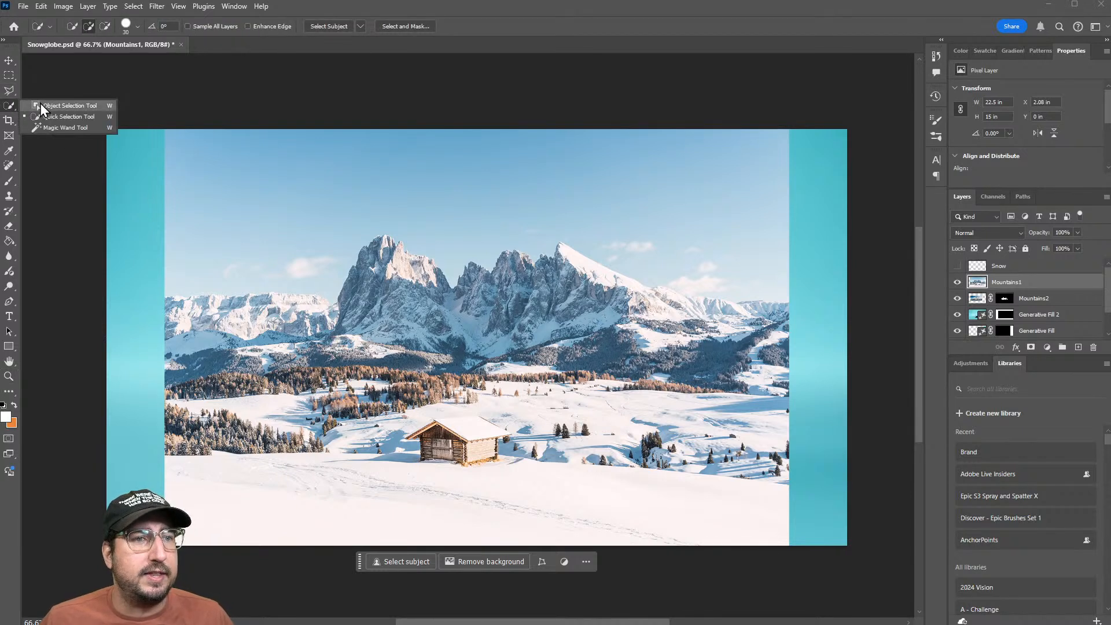
key(shift+w)
mouse_move(178, 289)
mouse_down()
mouse_move(140, 340)
mouse_move(171, 491)
mouse_move(345, 526)
mouse_move(784, 521)
mouse_move(842, 472)
mouse_move(789, 288)
mouse_move(711, 291)
mouse_move(574, 239)
mouse_move(468, 253)
mouse_move(363, 225)
mouse_move(304, 283)
mouse_up()
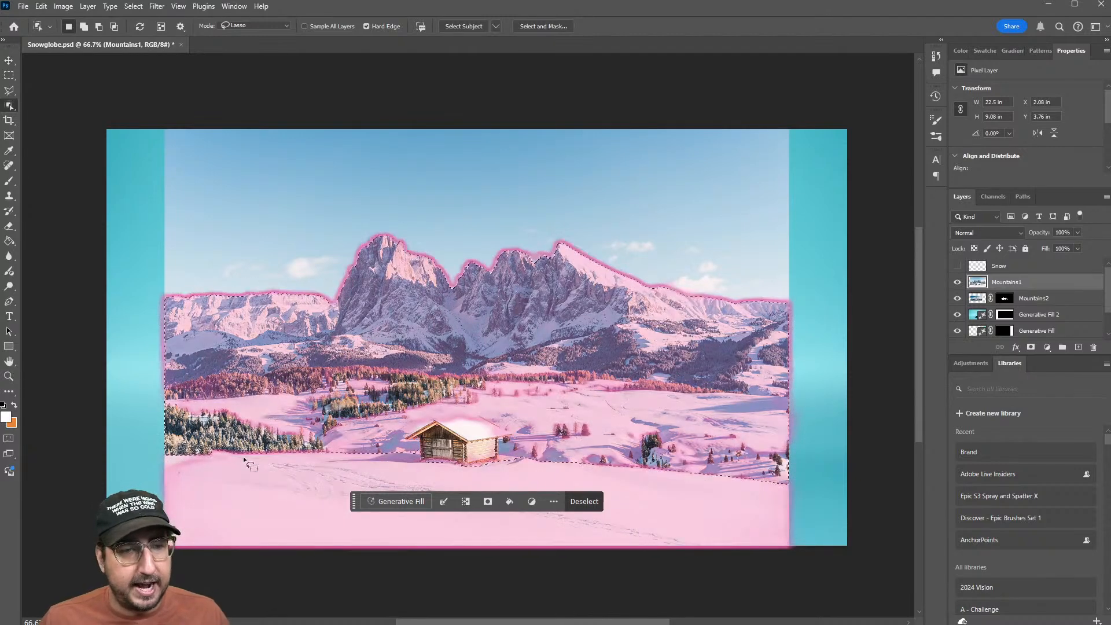
mouse_move(211, 451)
mouse_down()
mouse_move(151, 567)
mouse_move(588, 585)
mouse_move(843, 538)
mouse_move(667, 461)
mouse_move(217, 441)
mouse_up()
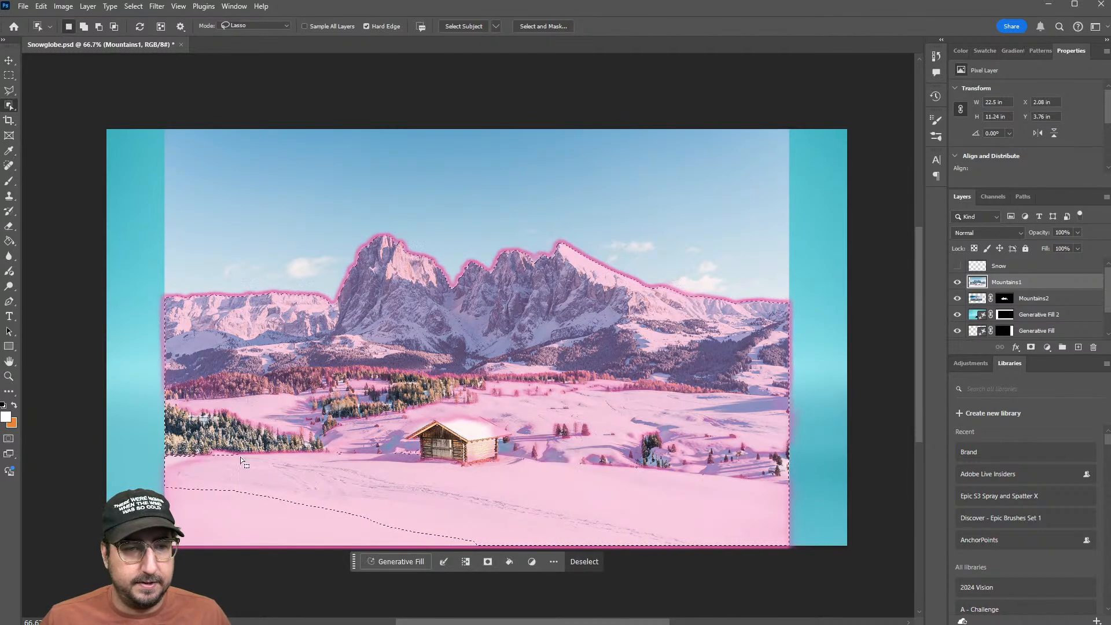
Add the remaining foreground snow to the selection with the Quick Selection Tool and mask Mountains1 with the selection
key(shift+w)
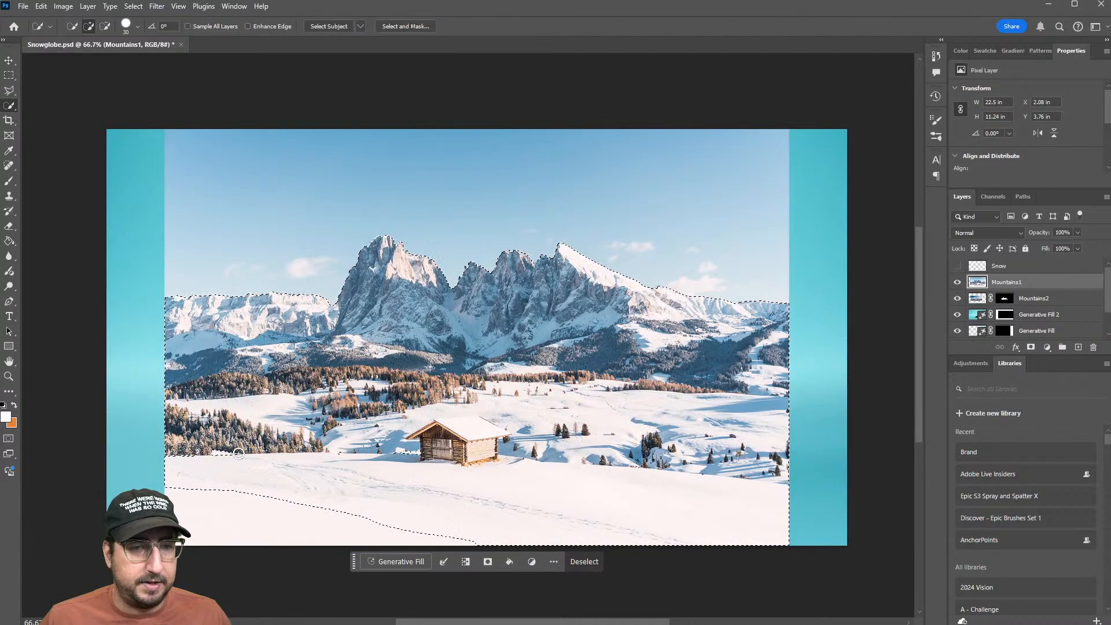
mouse_move(176, 454)
mouse_down()
mouse_move(204, 544)
mouse_move(313, 520)
mouse_move(495, 532)
mouse_up()
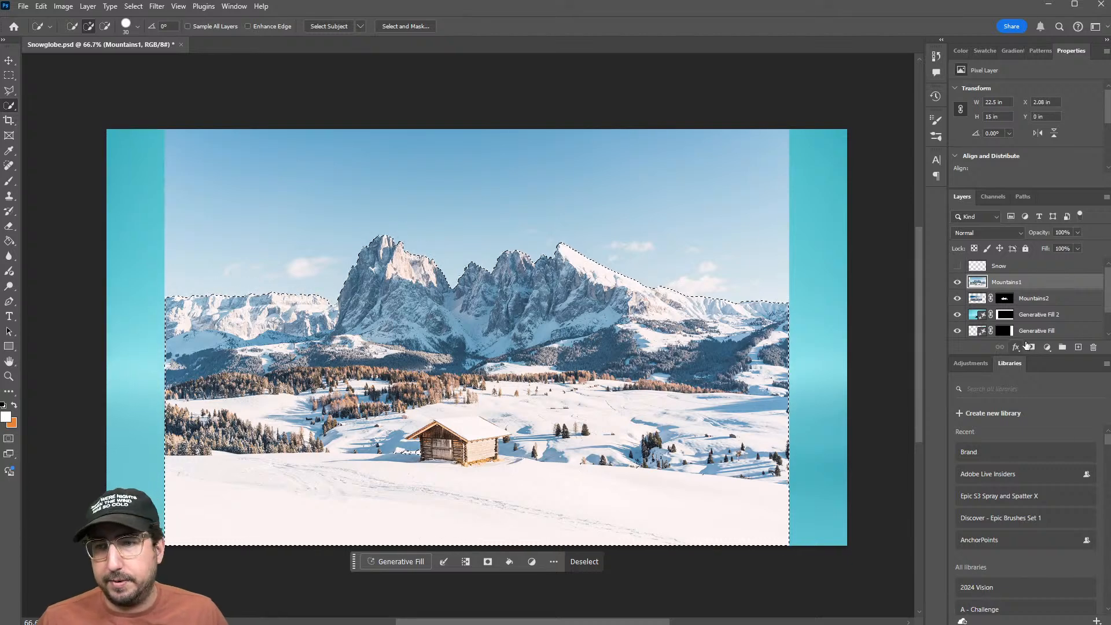
click(487, 561)
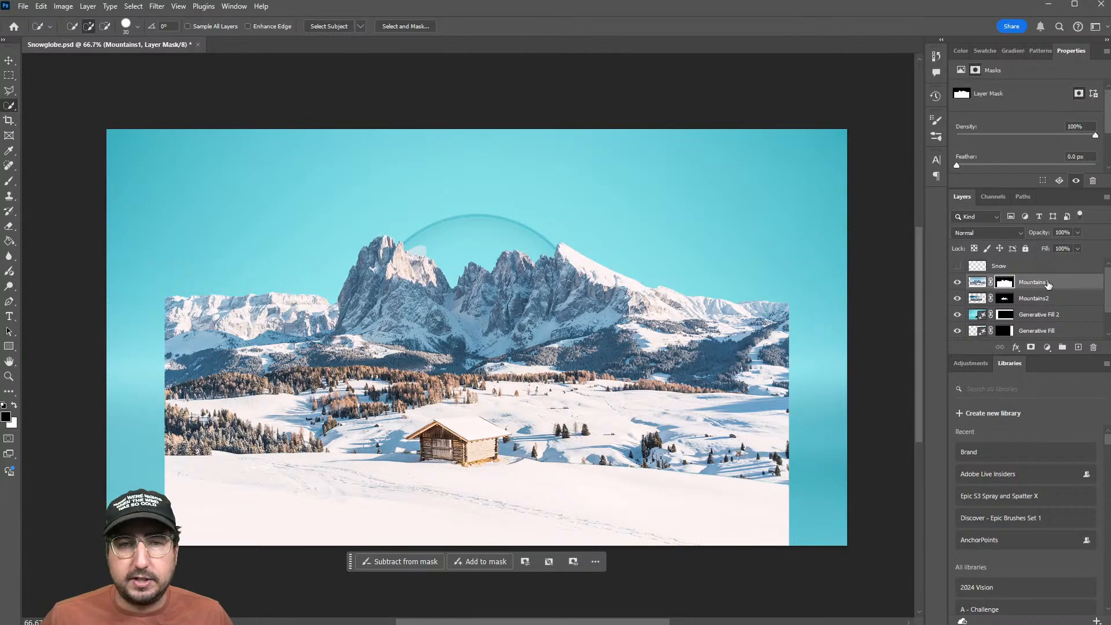
Move the Mountains1 layer below Mountains2, then scale it to about 43.55% and shift it slightly down over the globe
drag(1058, 285, 1018, 305)
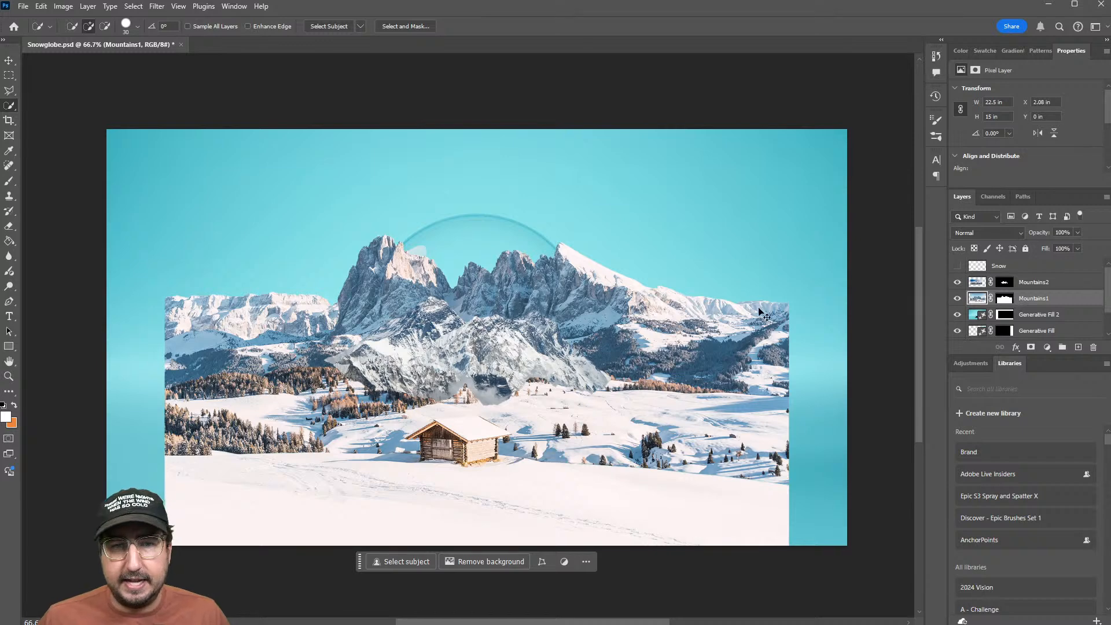
key(ctrl+t)
drag(789, 130, 622, 260)
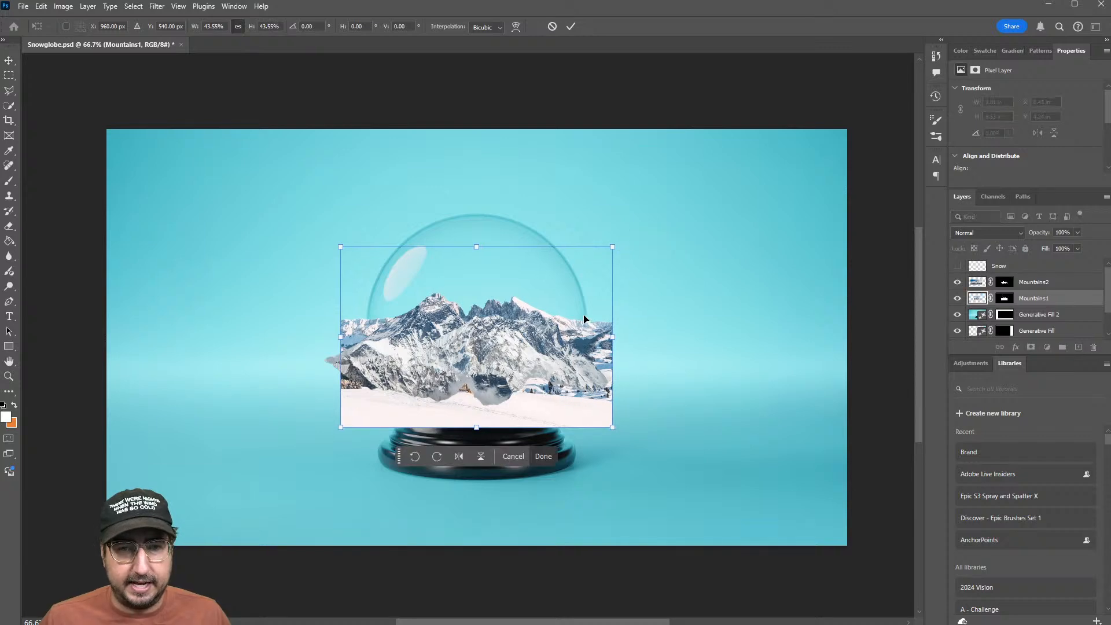
drag(583, 319, 582, 325)
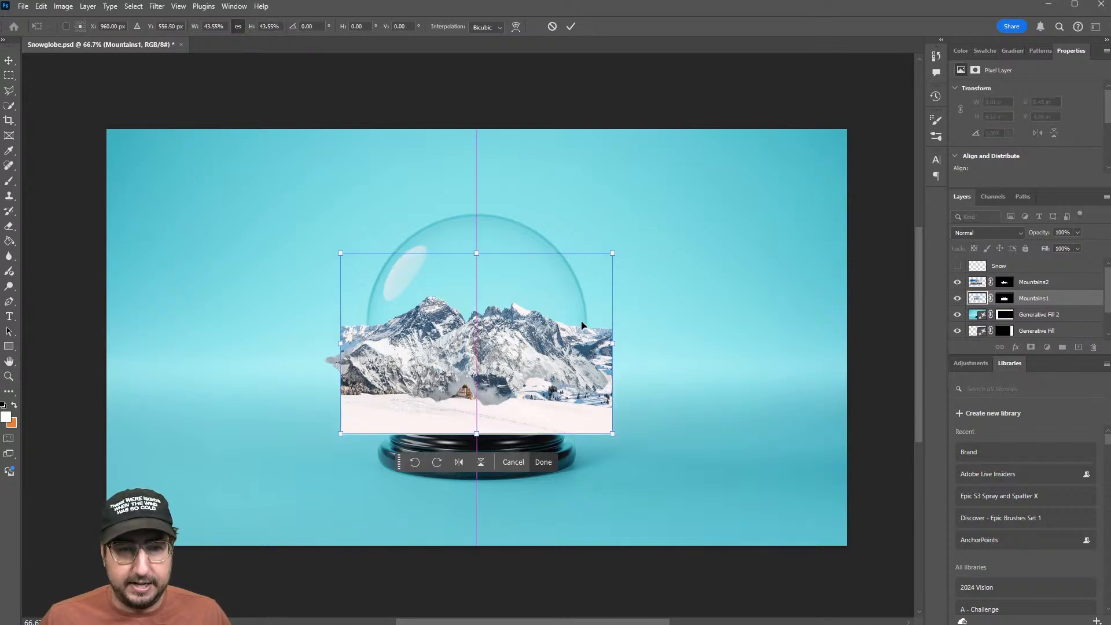
key(Return)
Reorder Mountains2 beneath Mountains1 and nudge it up to Y 2.39 in so its peaks rise behind the front scenery
key(w)
click(1020, 288)
drag(1045, 295, 1042, 291)
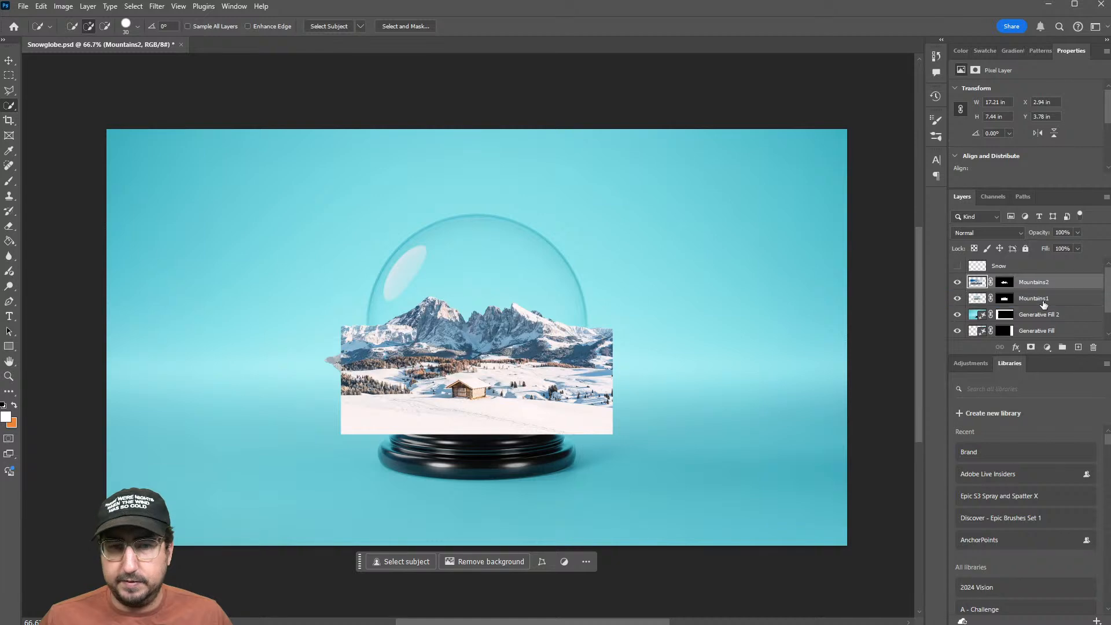
key(v)
key(shift+Up)
key(shift+Up)
key(shift+Up)
key(shift+Up)
key(shift+Up)
key(shift+Up)
key(shift+Up)
key(shift+Up)
key(shift+Up)
key(shift+Up)
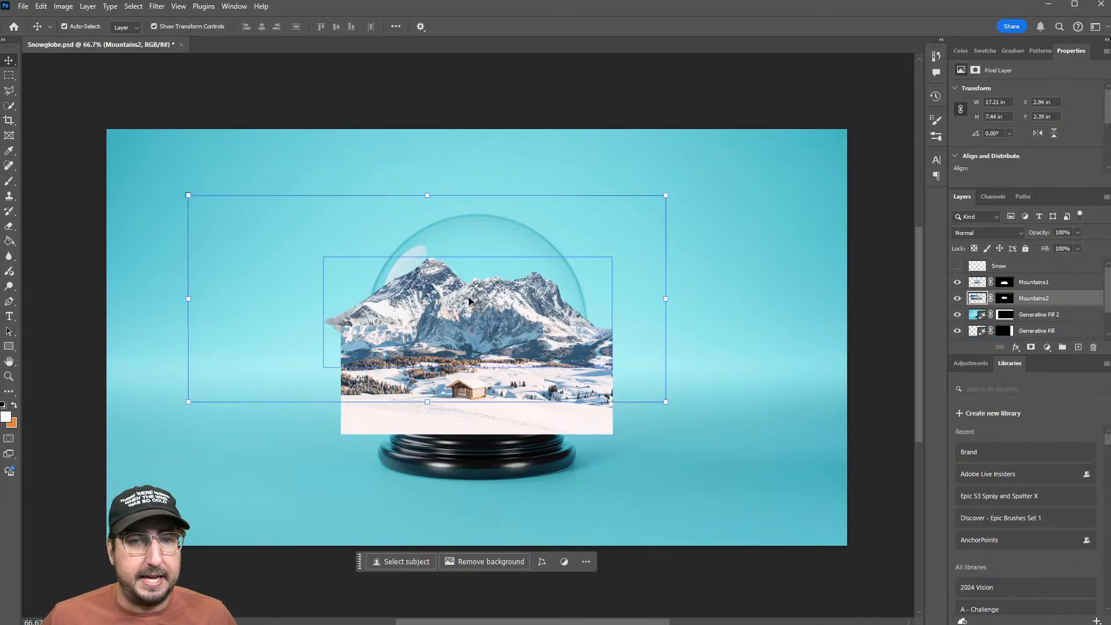
Make the Snow layer visible over the mountain scenery
key(z)
mouse_move(474, 302)
mouse_down()
mouse_move(531, 314)
mouse_move(490, 309)
mouse_up()
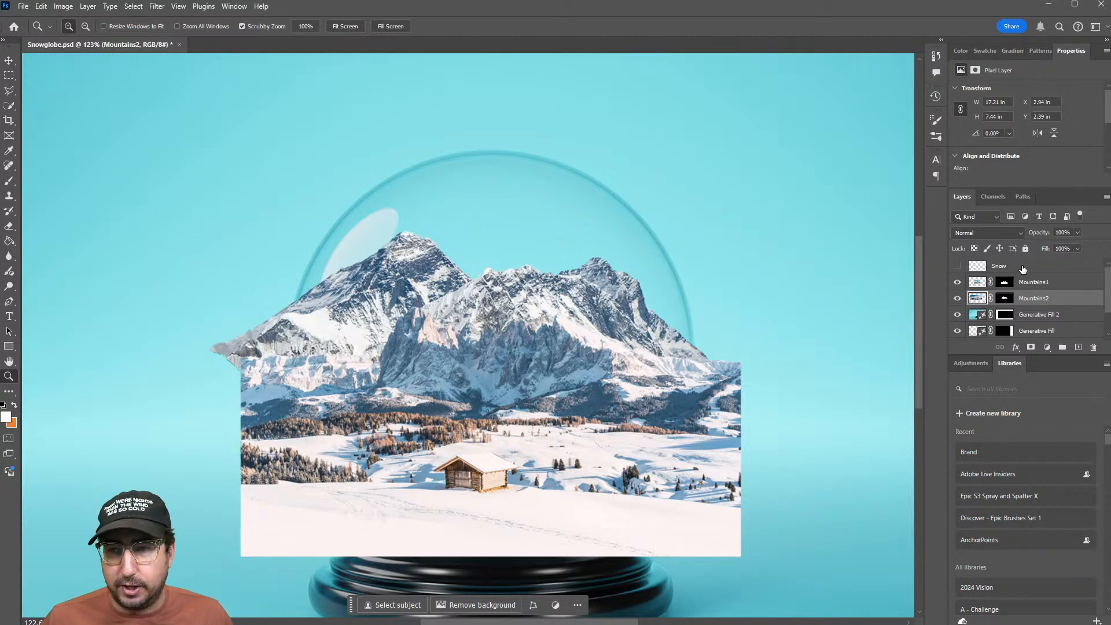
click(957, 266)
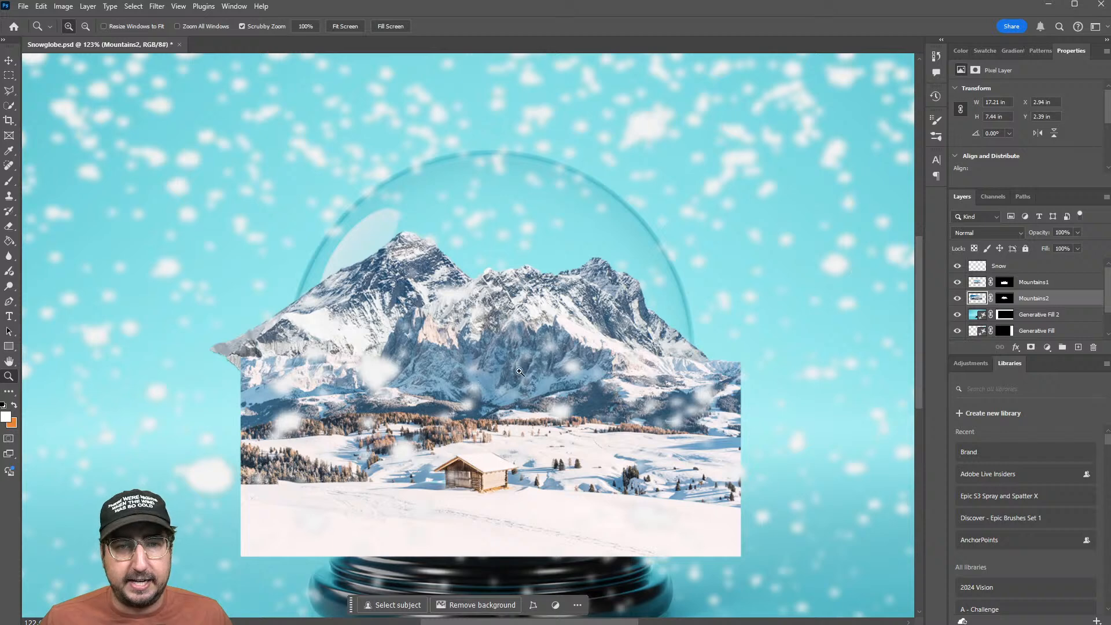
drag(519, 371, 417, 347)
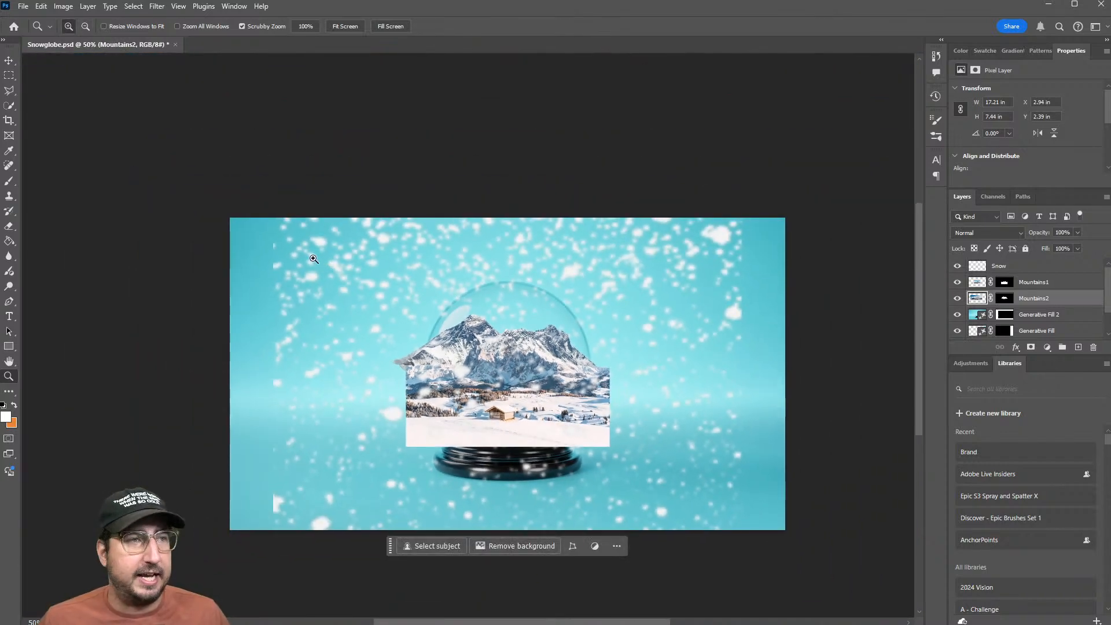
Scale the Snow layer down with Free Transform to about 12.19 in wide and center it over the globe
key(ctrl+t)
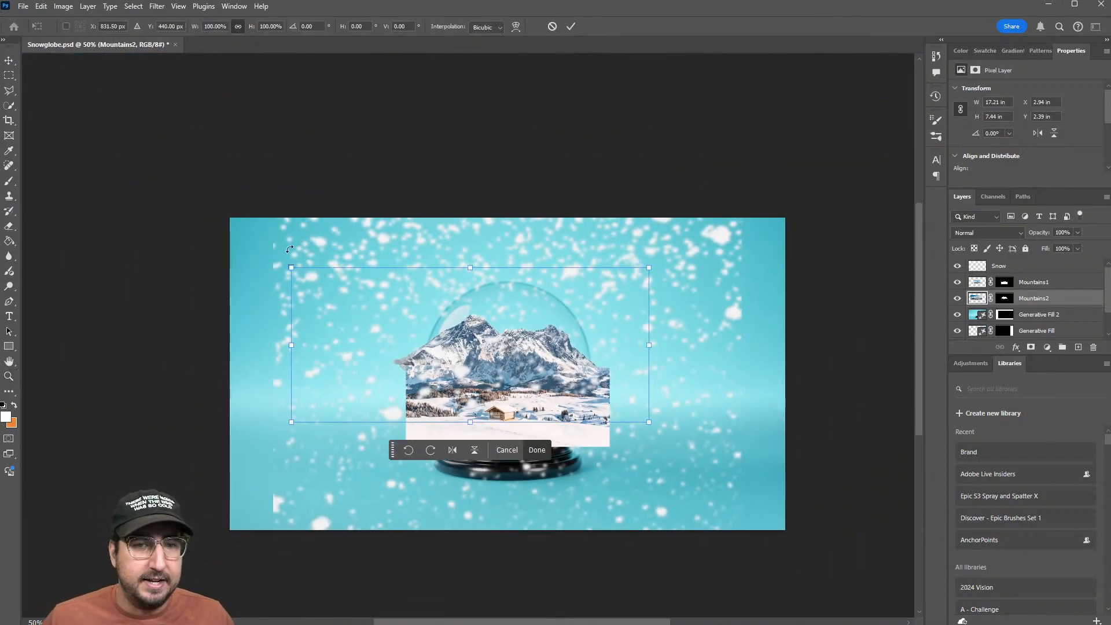
key(Escape)
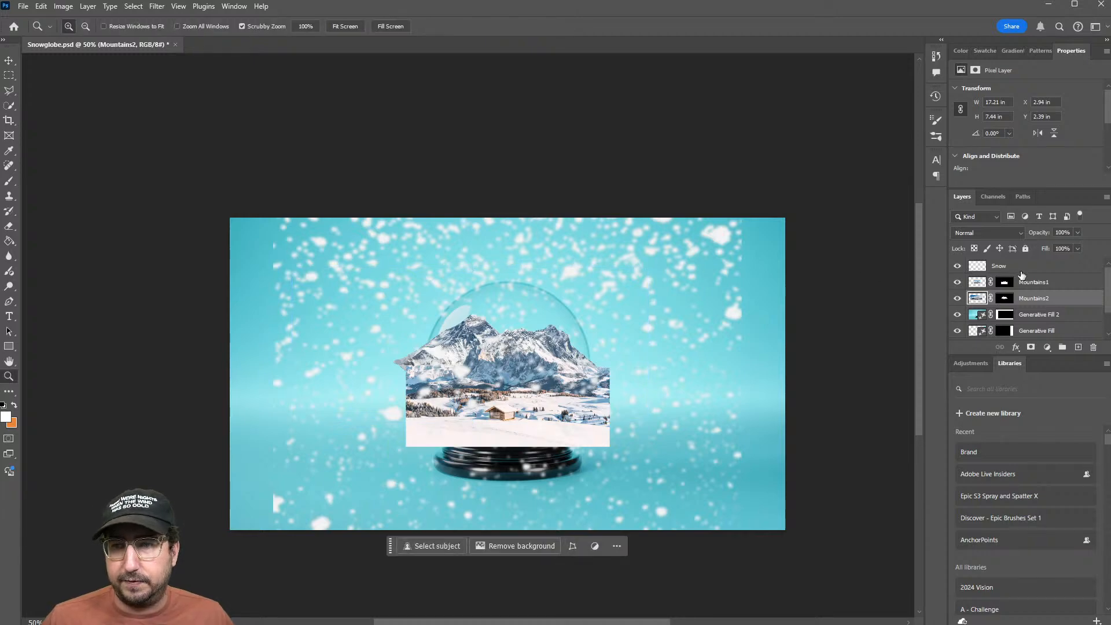
click(1021, 269)
click(41, 7)
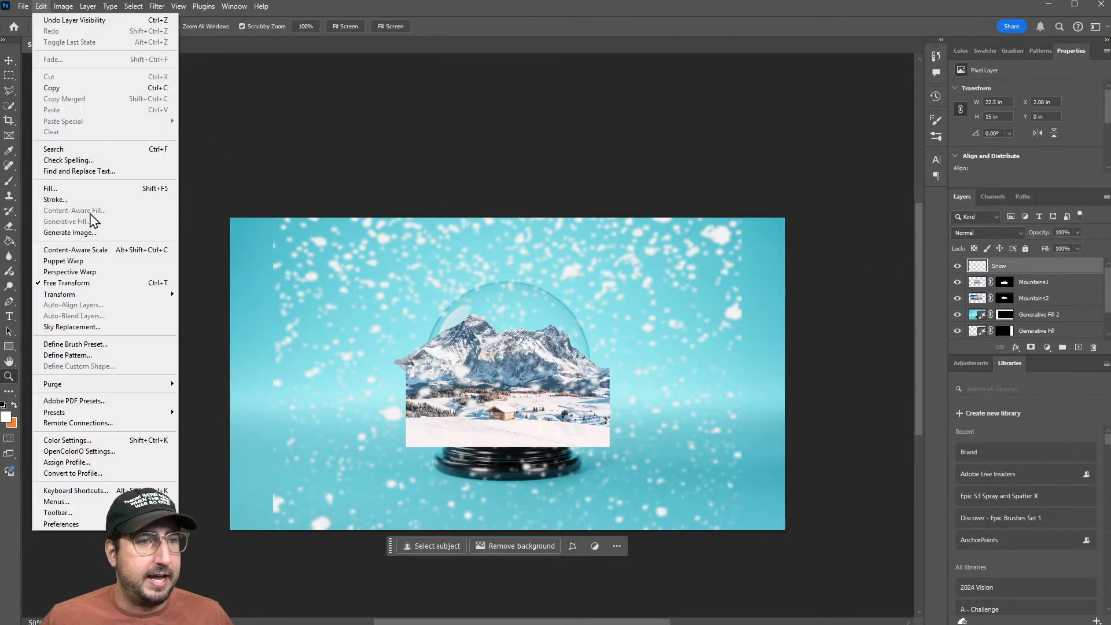
click(92, 290)
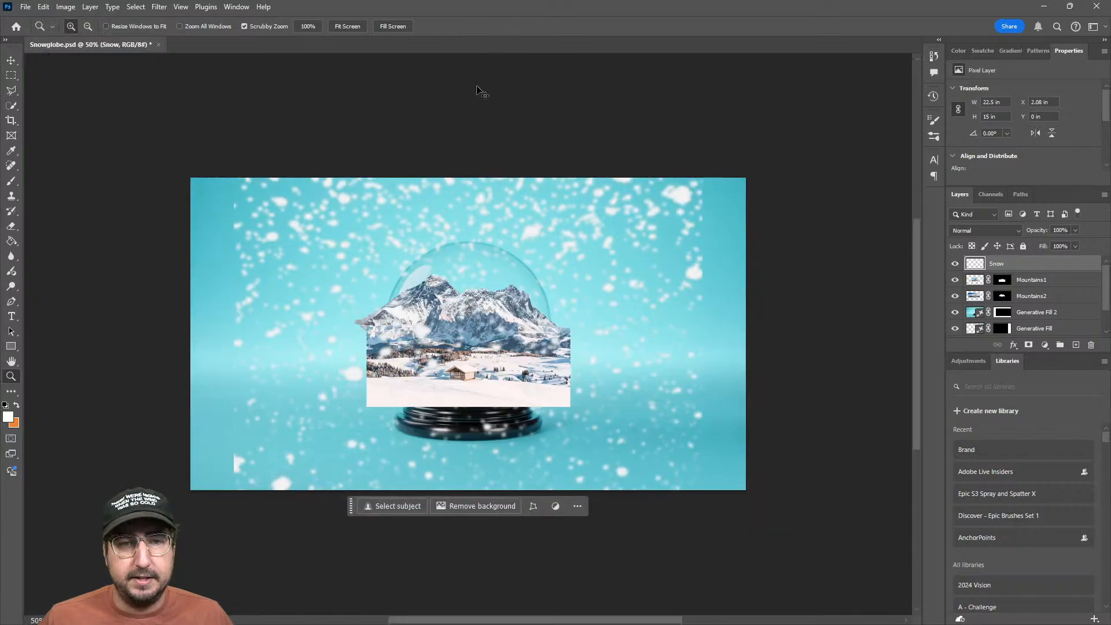
drag(234, 180, 341, 237)
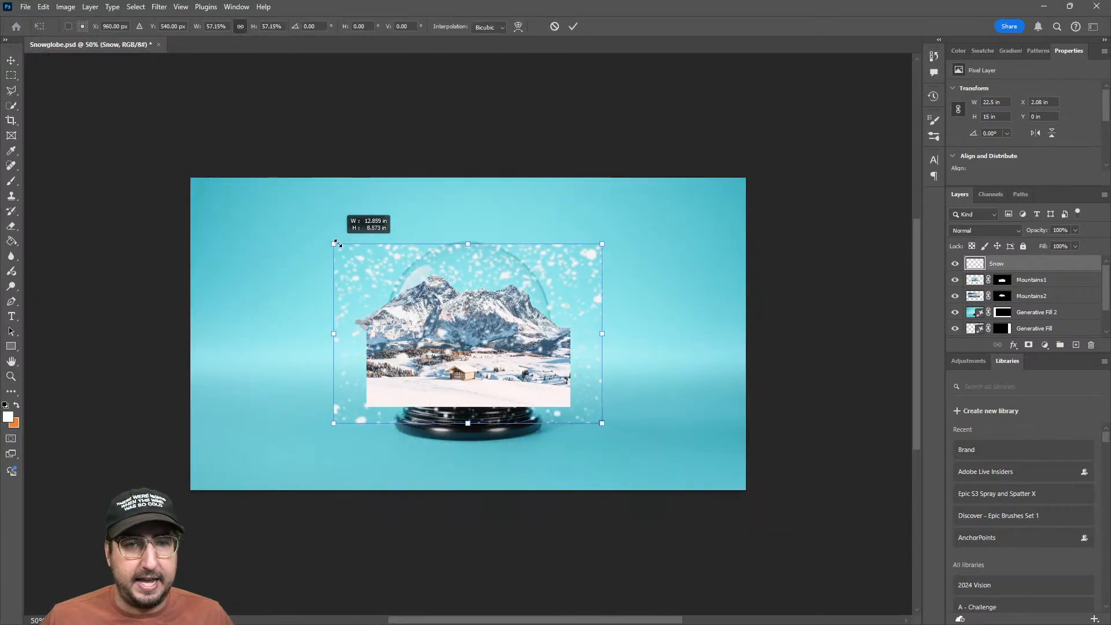
drag(439, 309, 814, 289)
key(Return)
With the Snow and both mountain layers hidden, try fitting a circular Elliptical Marquee selection to the glass globe, and deselect it
key(z)
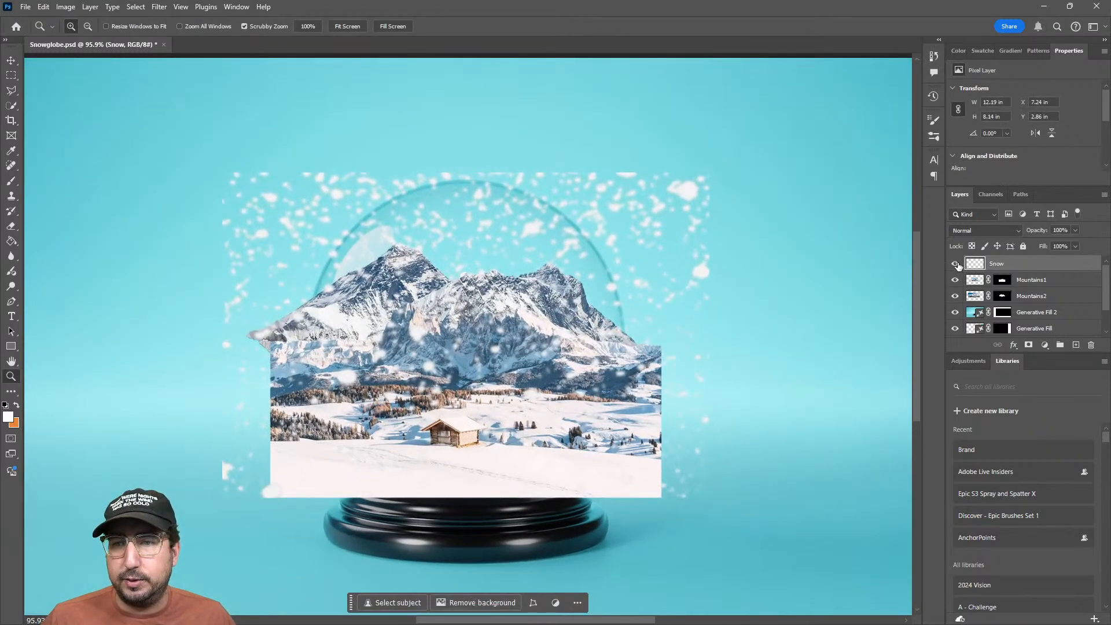
drag(957, 266, 957, 301)
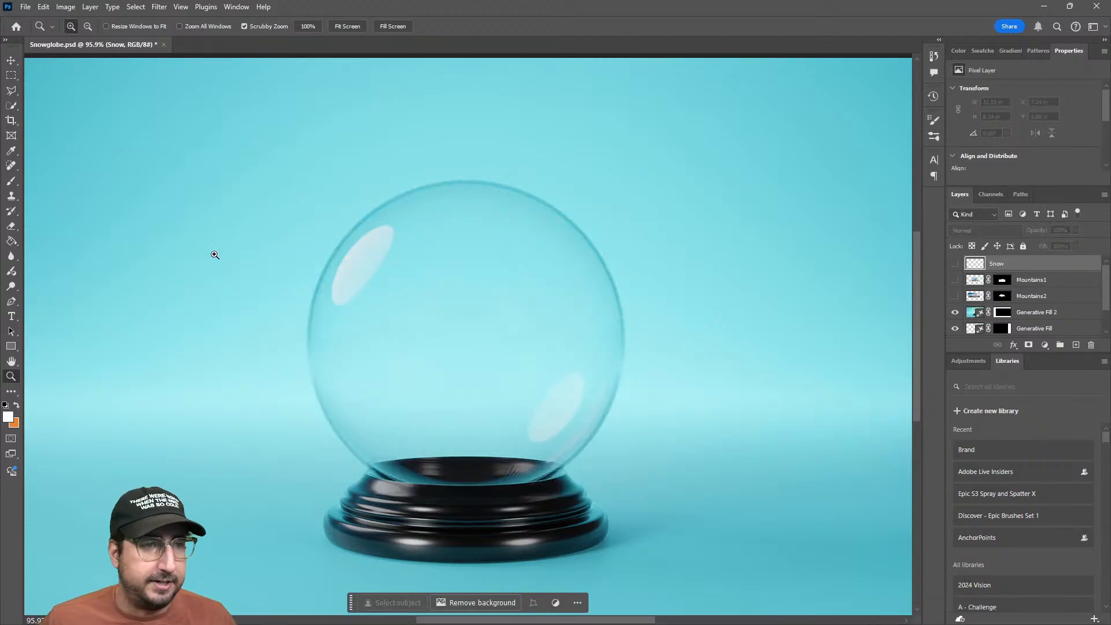
click(12, 76)
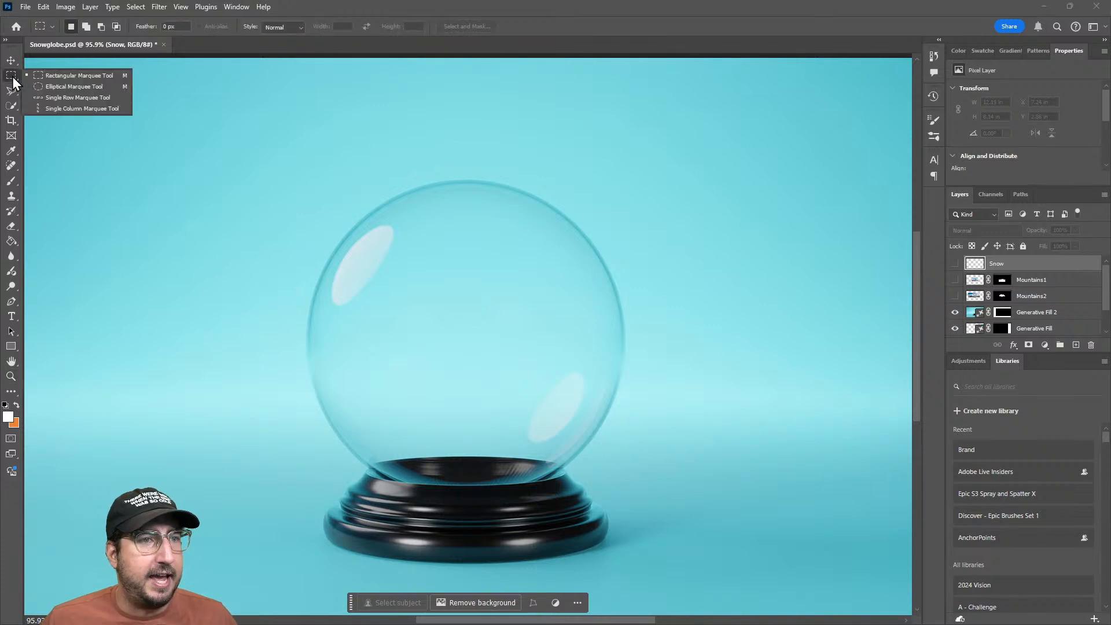
click(53, 85)
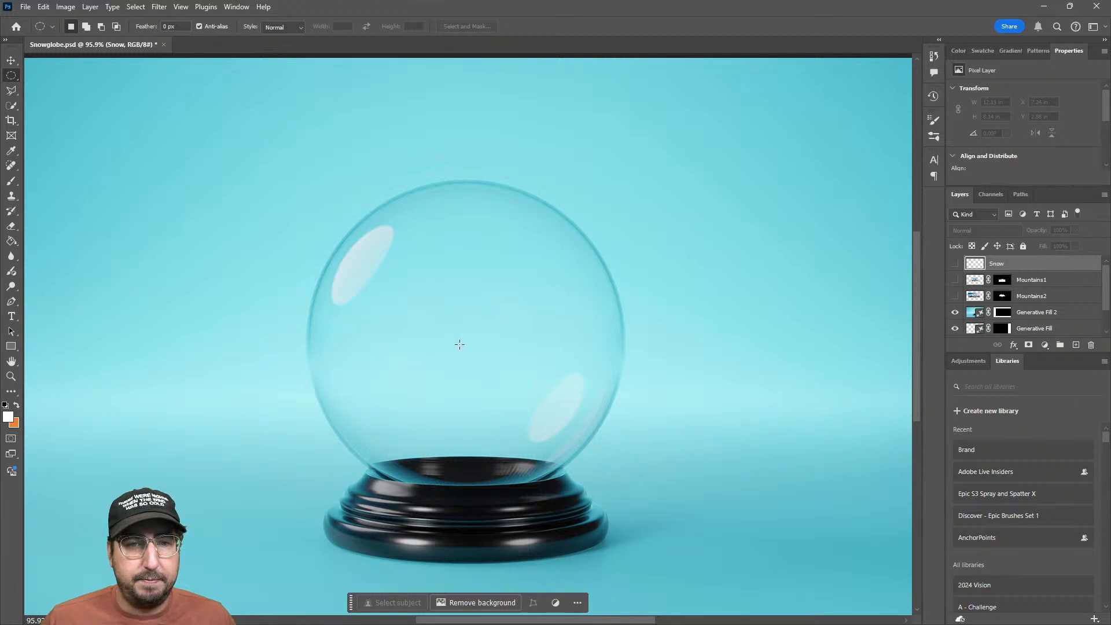
drag(459, 344, 302, 181)
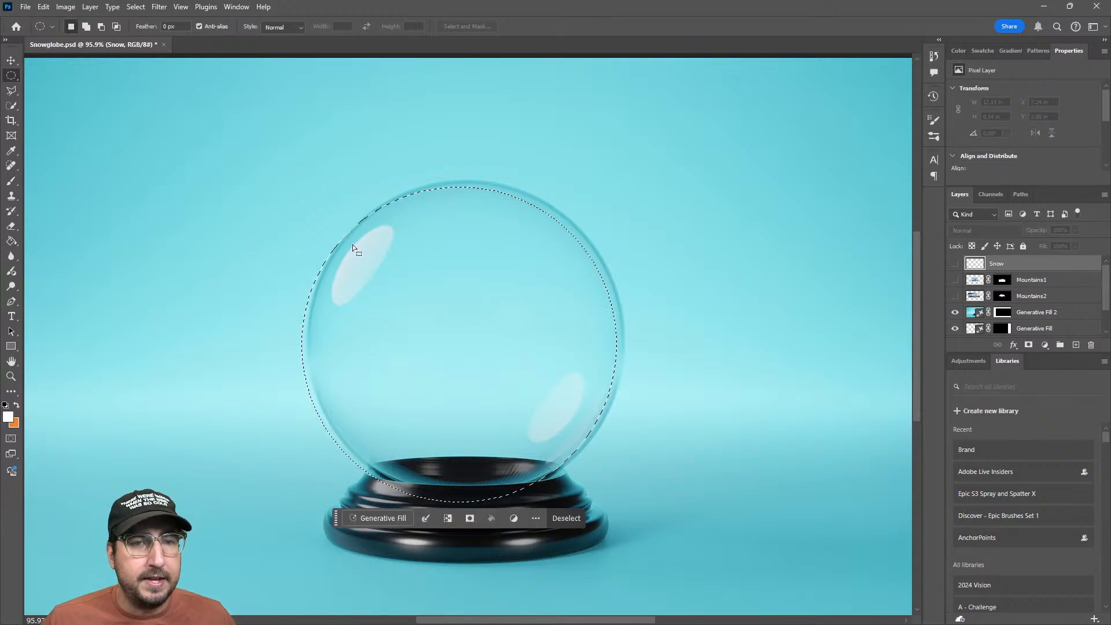
drag(375, 273, 382, 269)
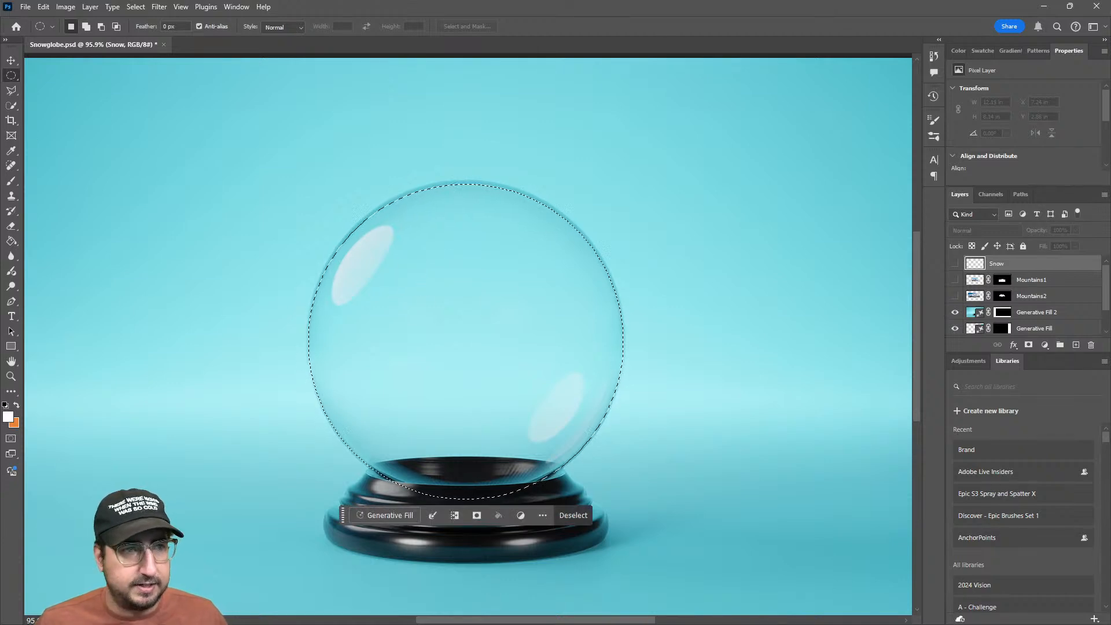
key(shift)
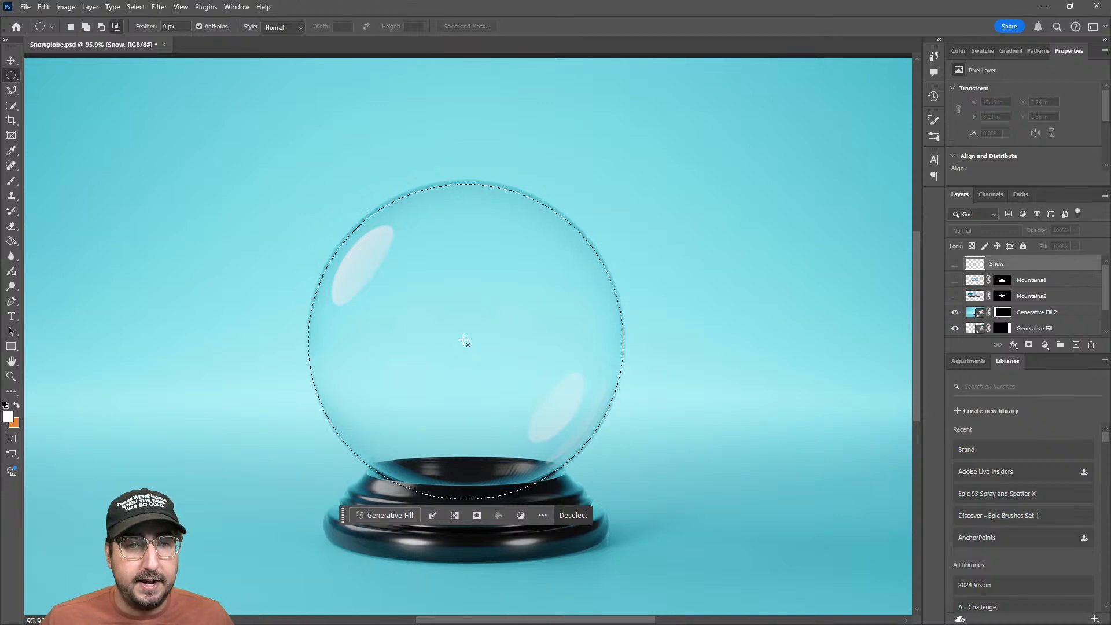
drag(468, 339, 307, 187)
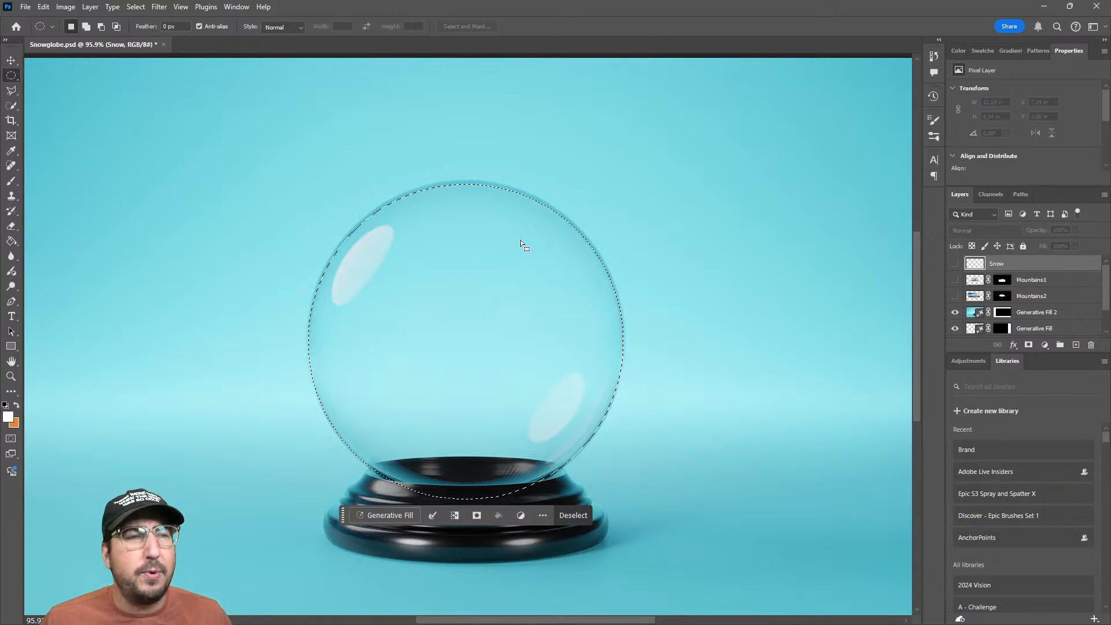
key(ctrl+d)
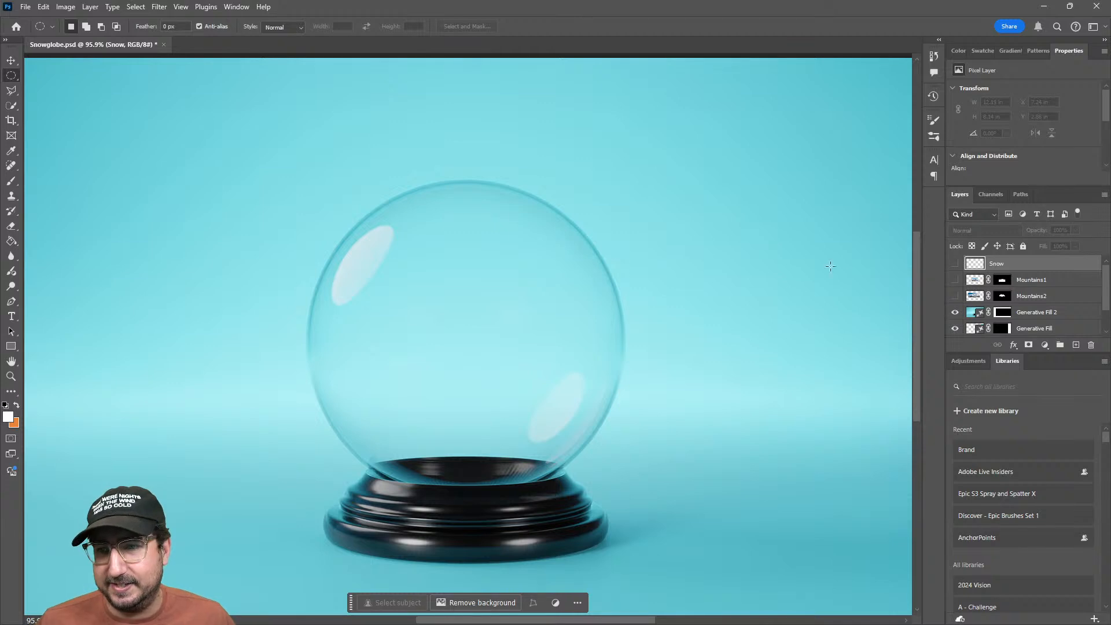
Show the Snow, Mountains1 and Mountains2 layers again and put them in a new group named Inside
drag(955, 264, 955, 296)
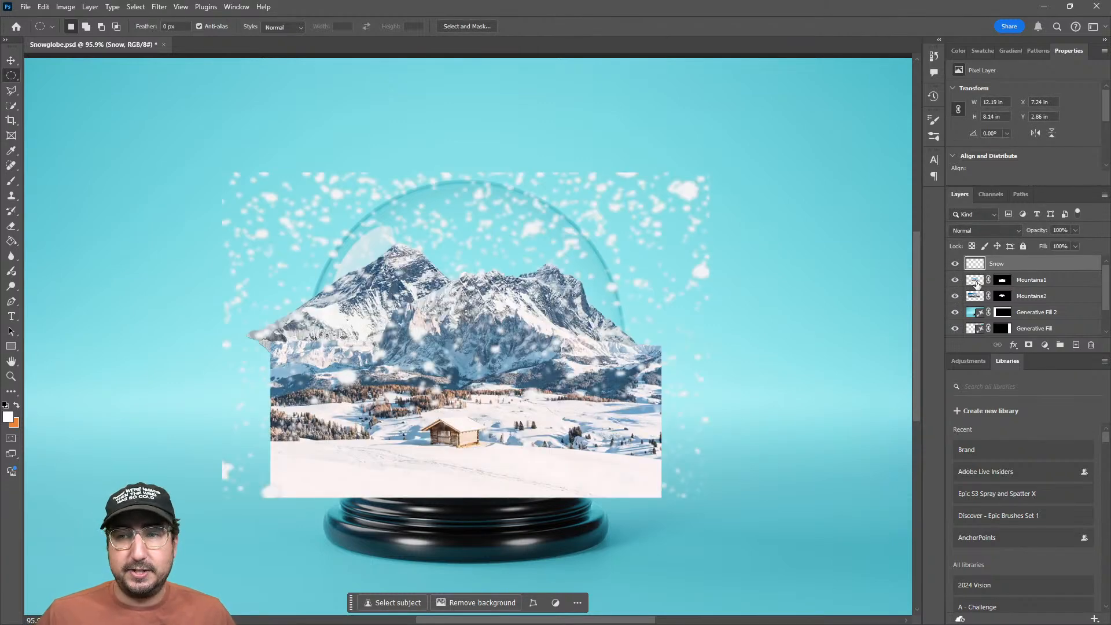
shift+click(1024, 296)
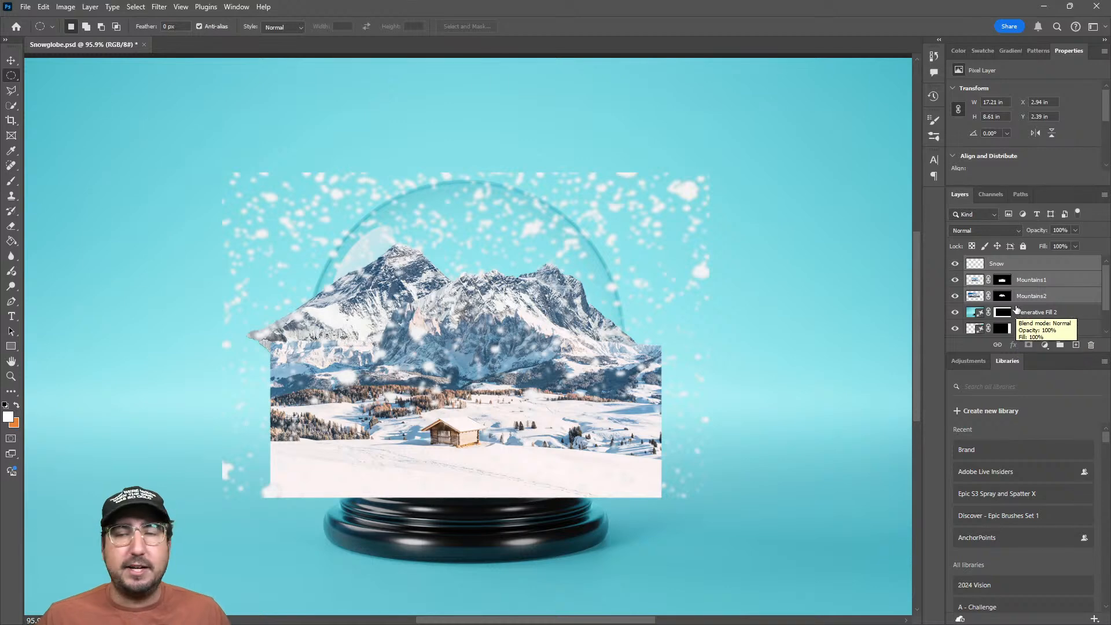
right_click(1025, 265)
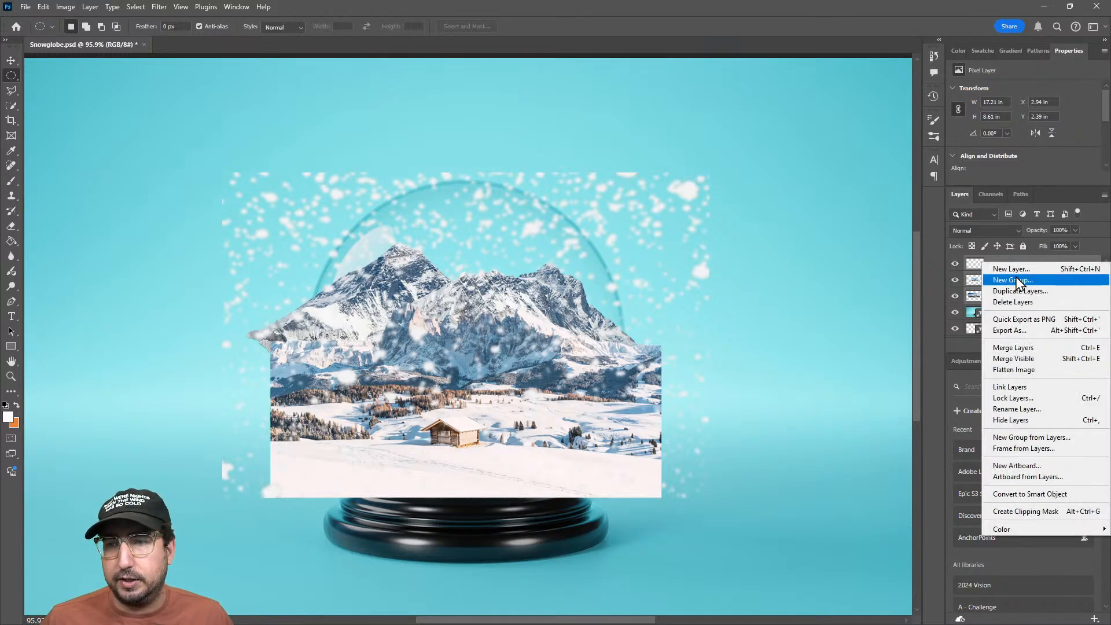
click(1017, 280)
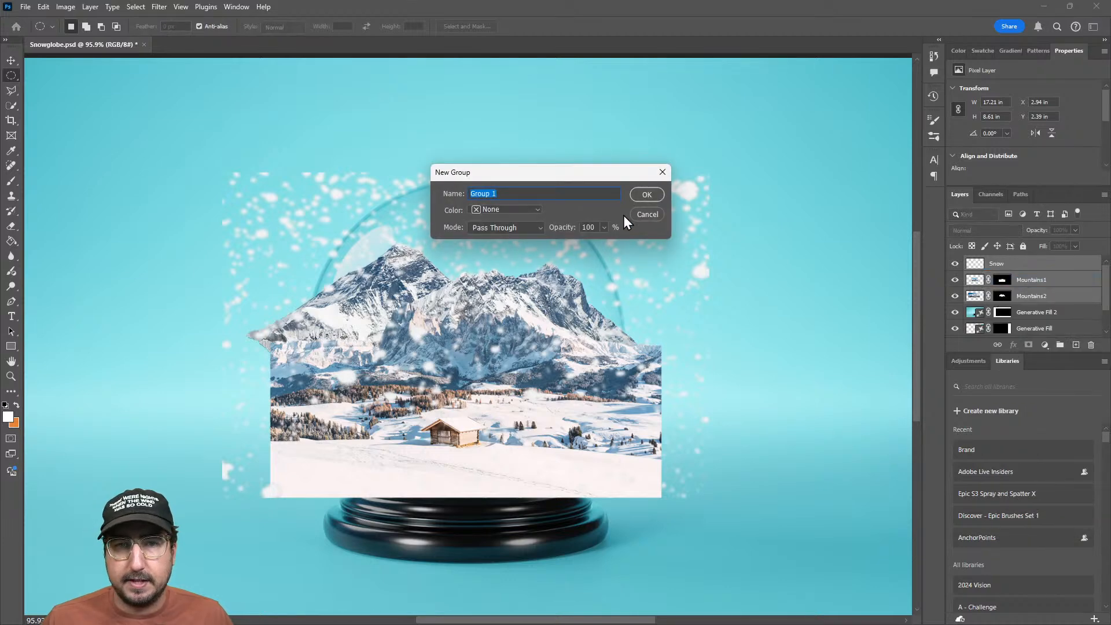
text(I)
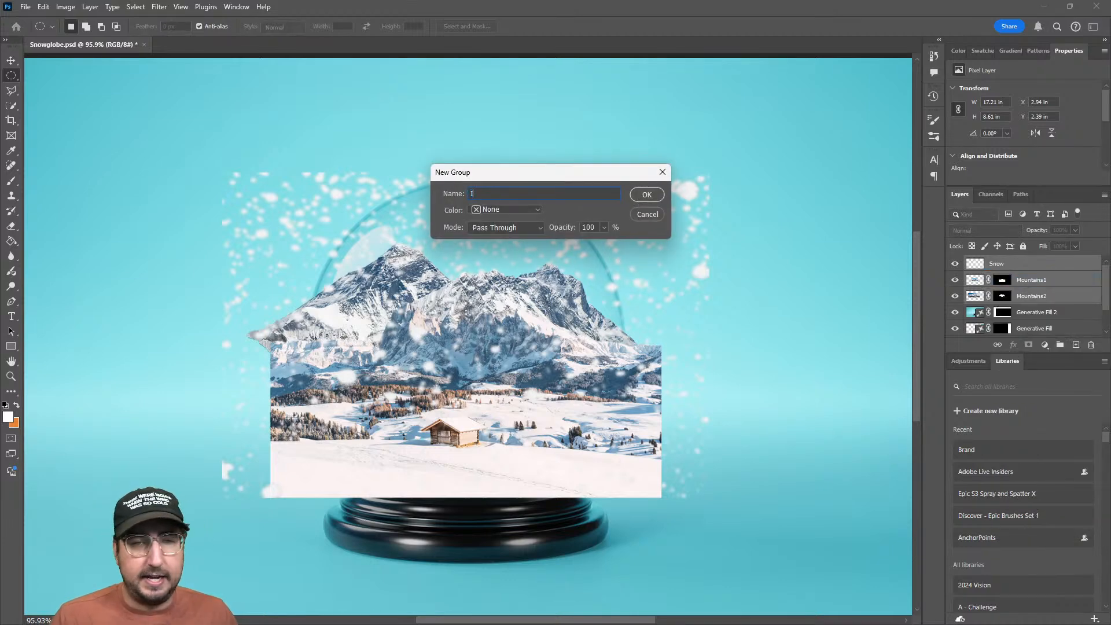
text(nside)
click(638, 197)
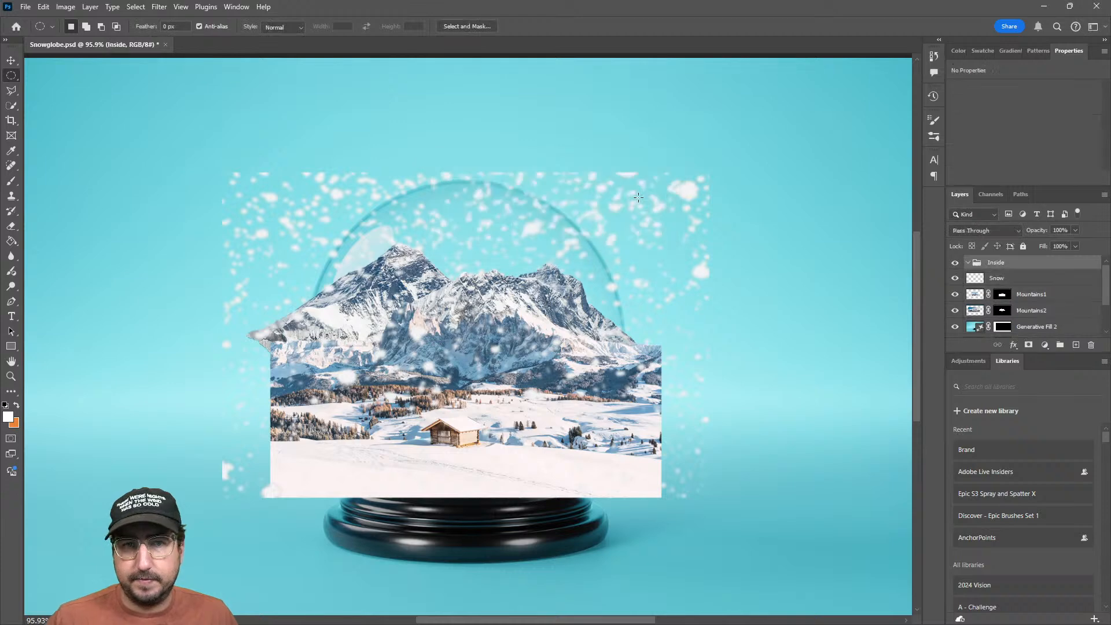
Add a layer mask to the Inside group and set up a Hard Round brush with a size of 500 px
click(1028, 346)
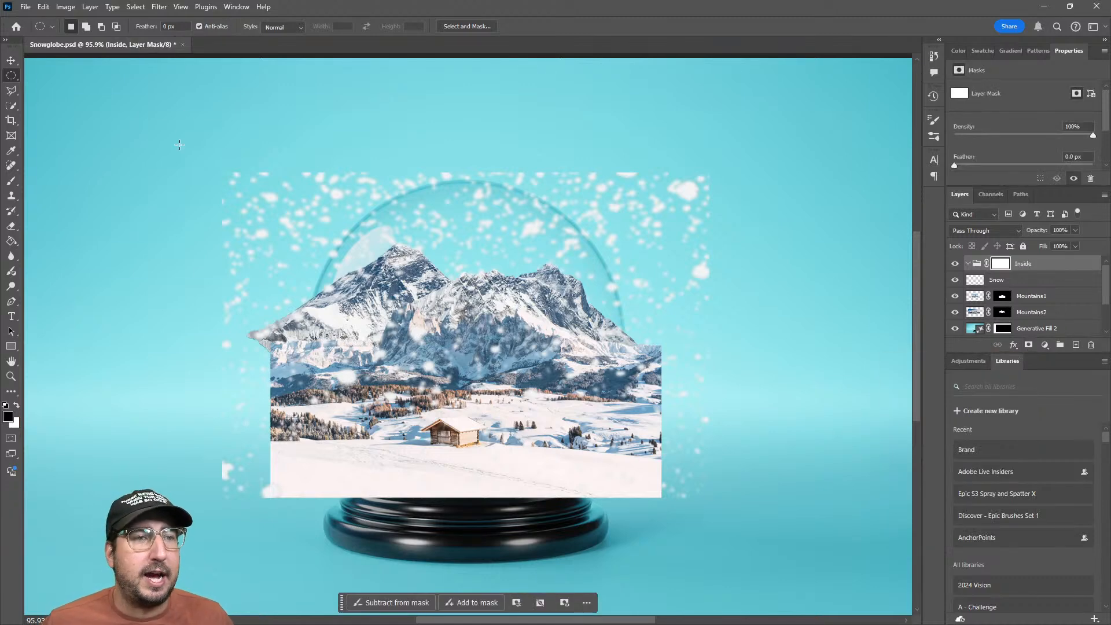
key(b)
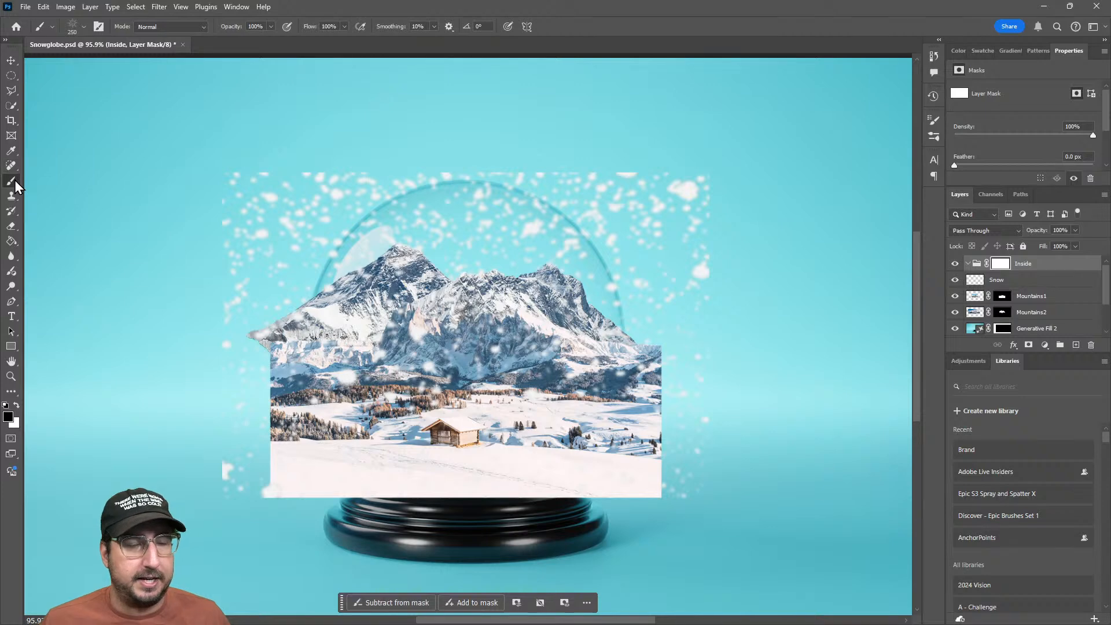
right_click(334, 208)
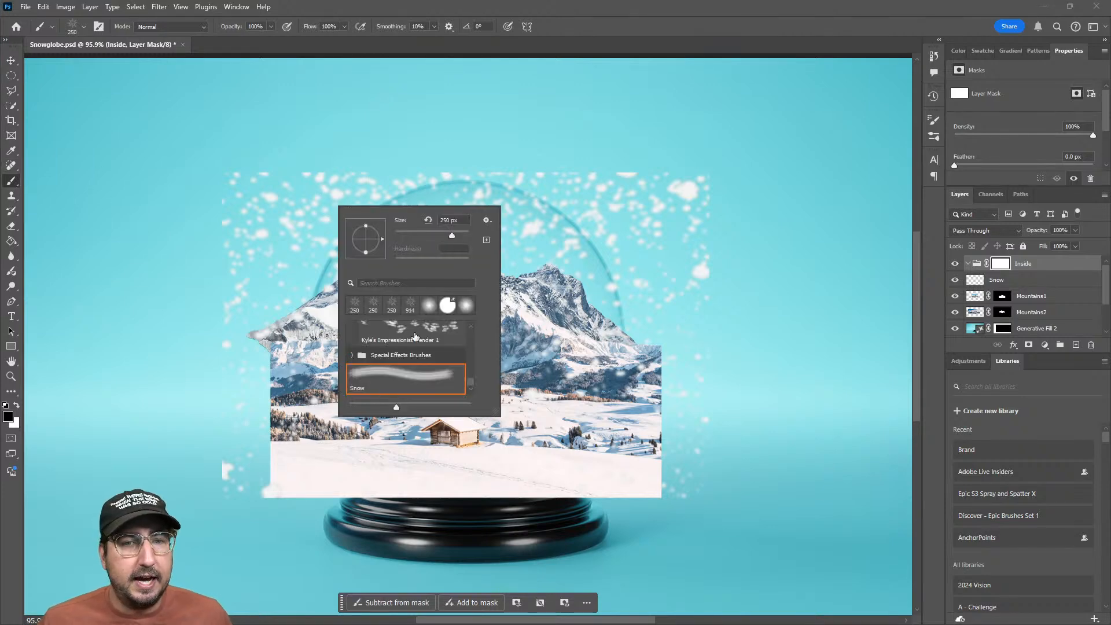
scroll(413, 344, up, 10)
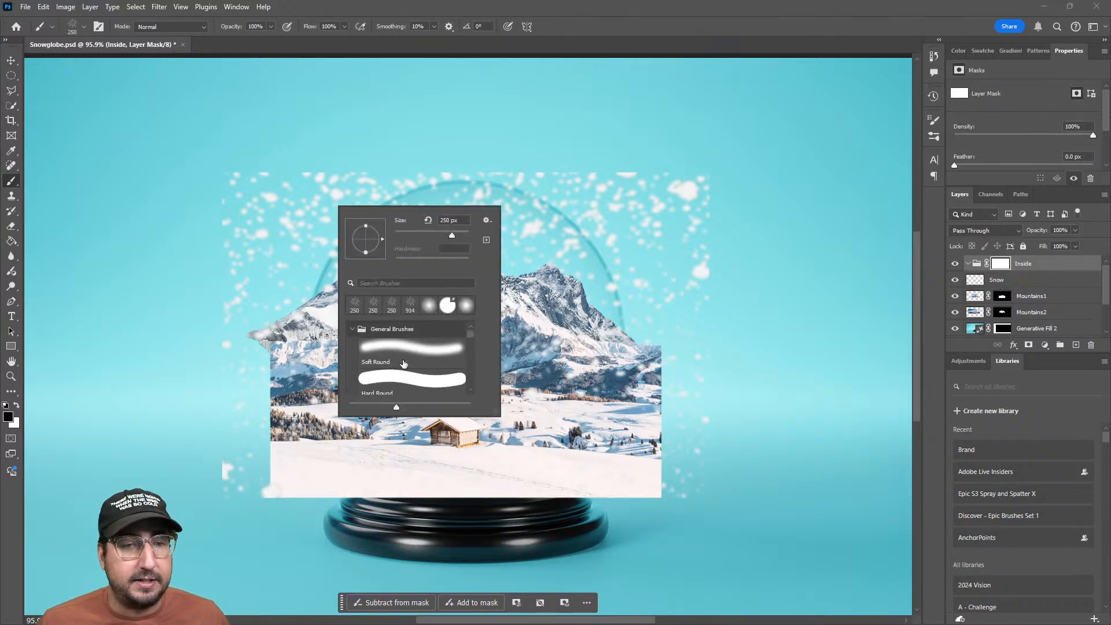
click(398, 381)
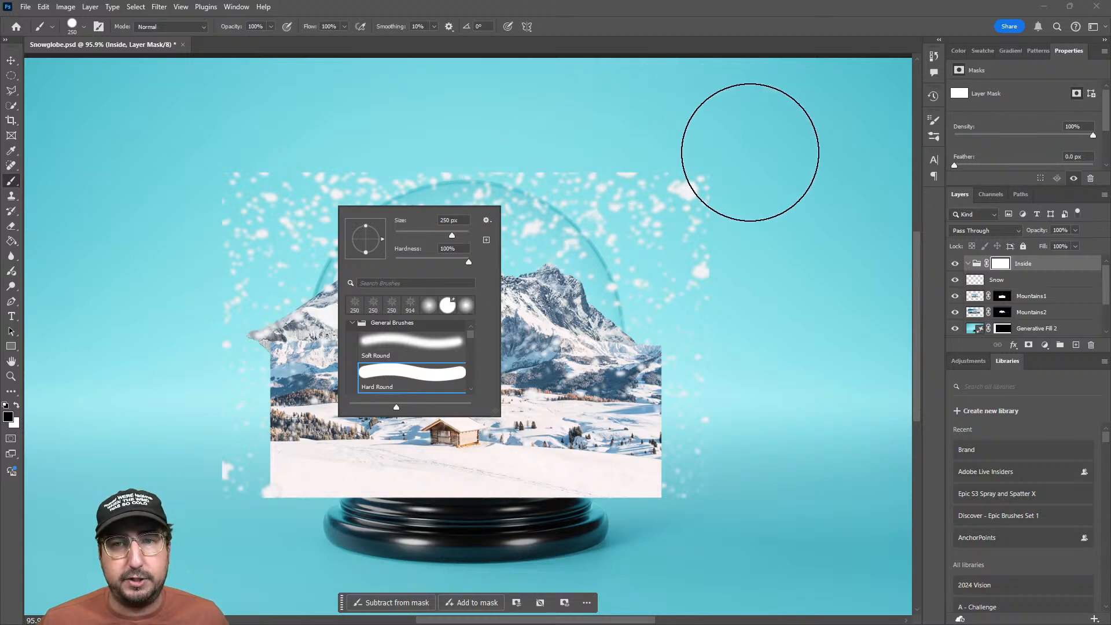
click(760, 41)
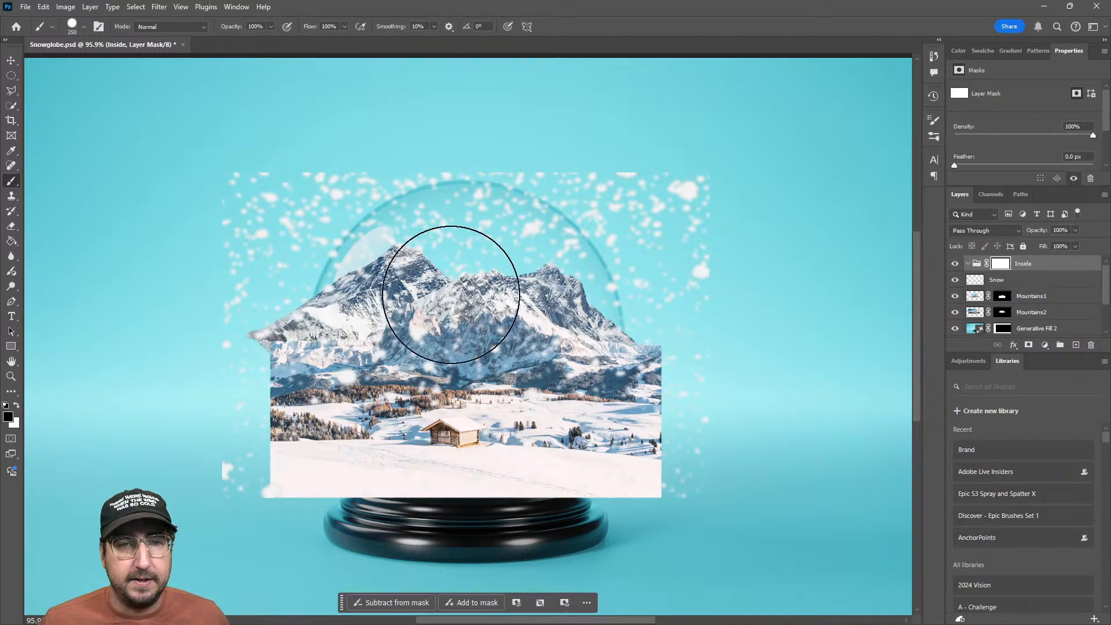
key(bracketright)
key(bracketright)
key(bracketright)
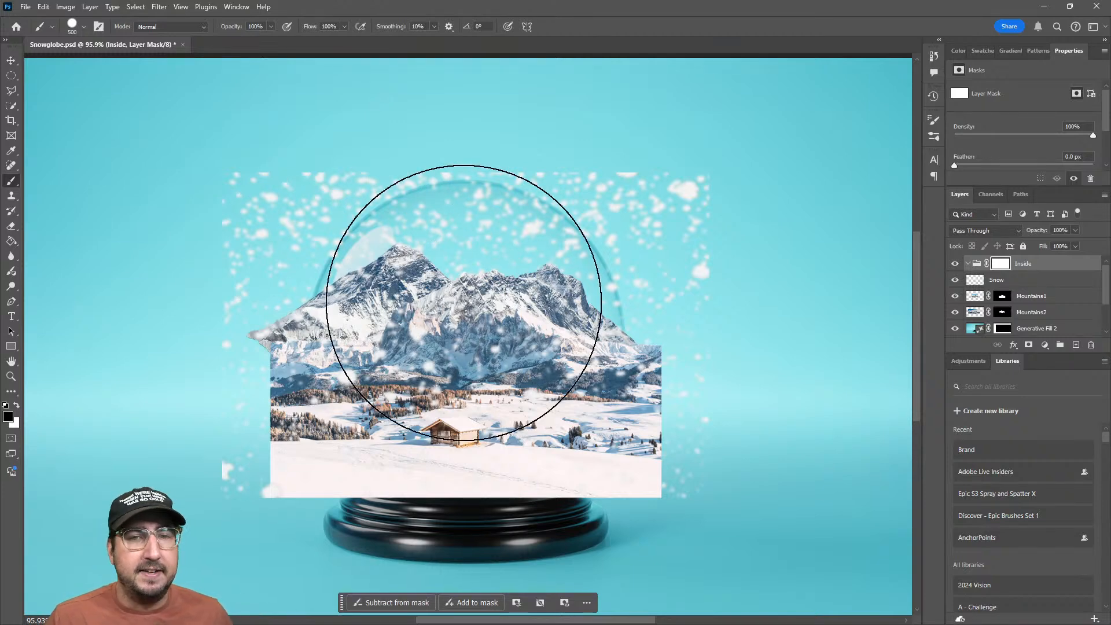
Move the Snow, Mountains1 and Mountains2 layers into the masked Inside group and hide the group
key(bracketright)
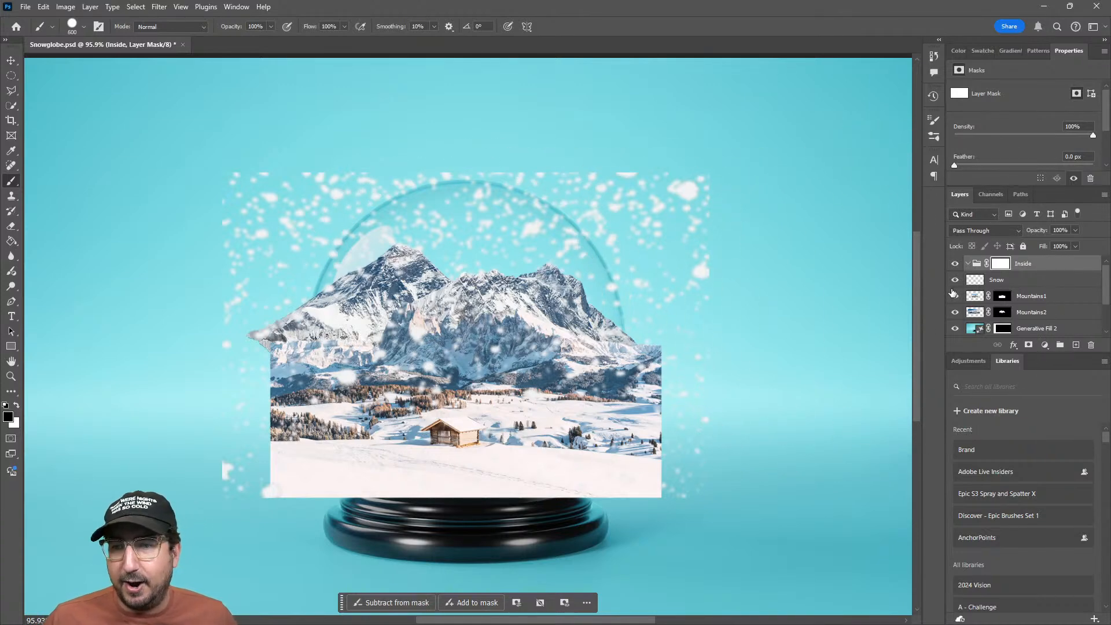
click(956, 265)
click(956, 265)
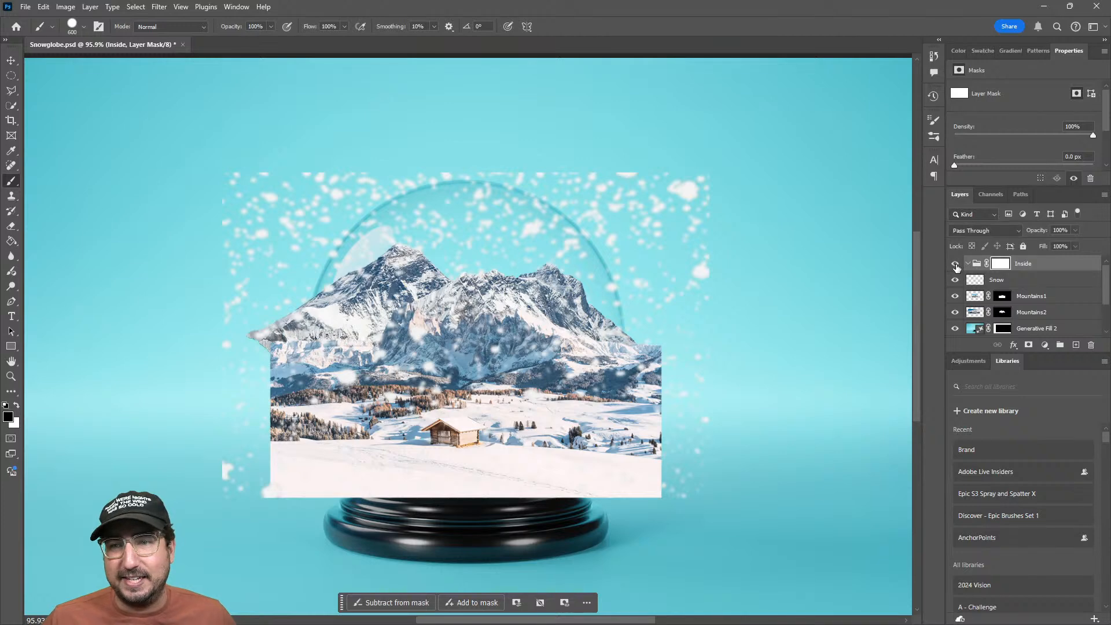
click(1025, 283)
shift+click(1041, 314)
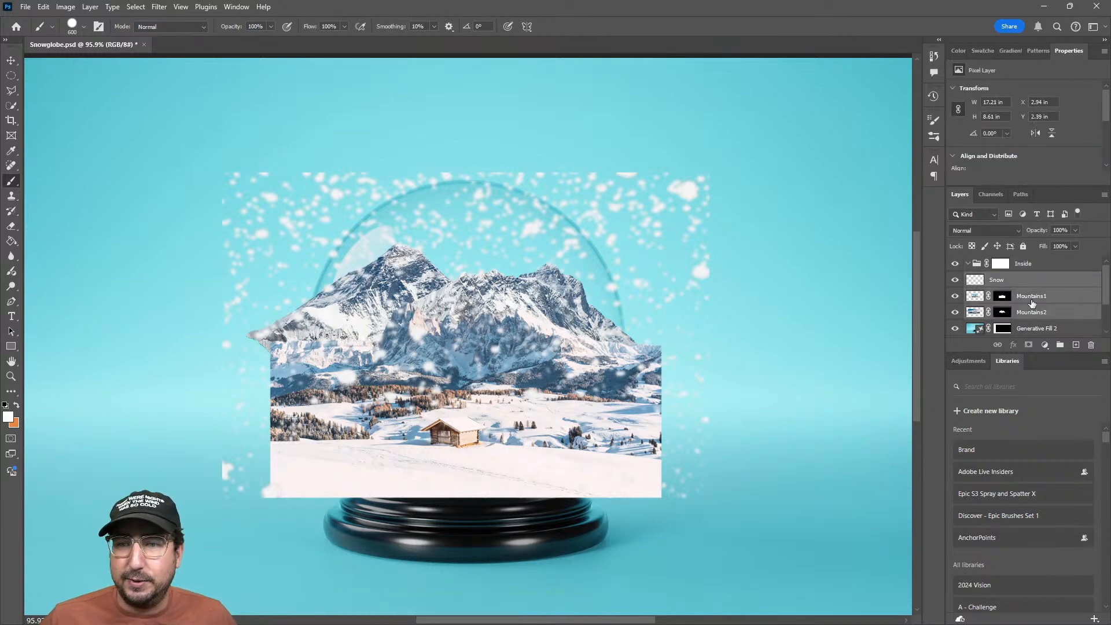
drag(1000, 283, 1036, 265)
click(955, 264)
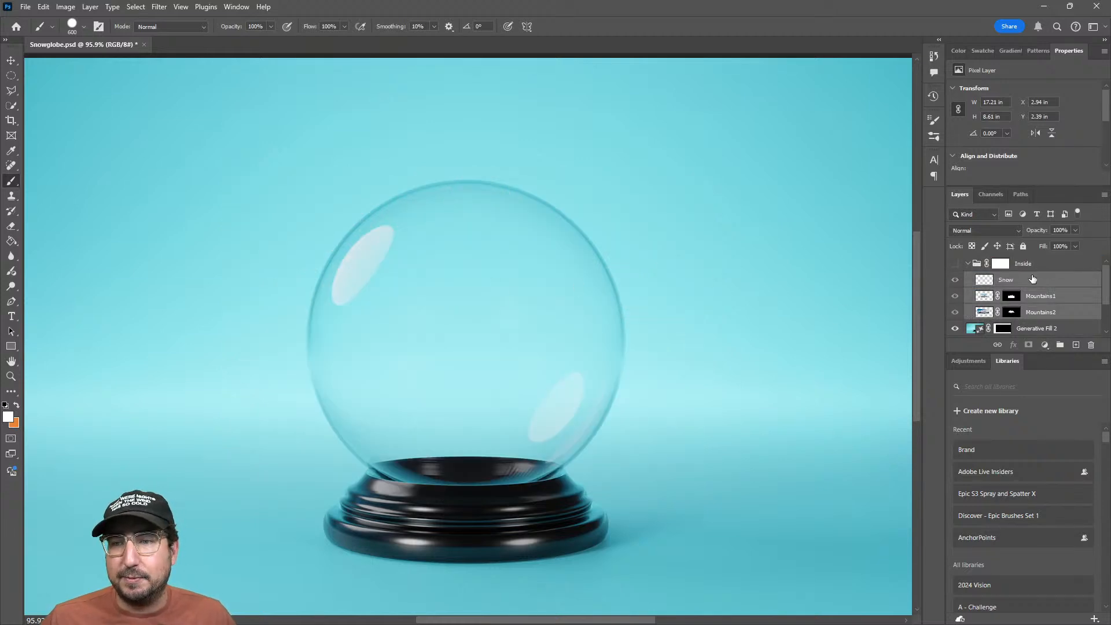
Match the hard round brush to the outline of the empty glass globe by setting its size to 575 px
click(1042, 328)
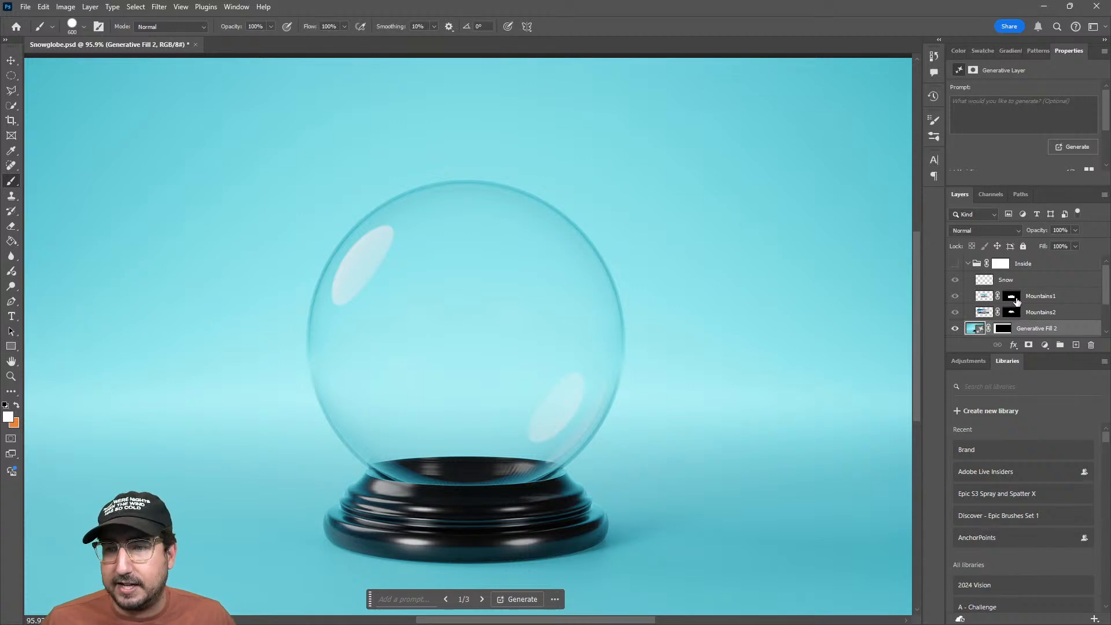
click(978, 313)
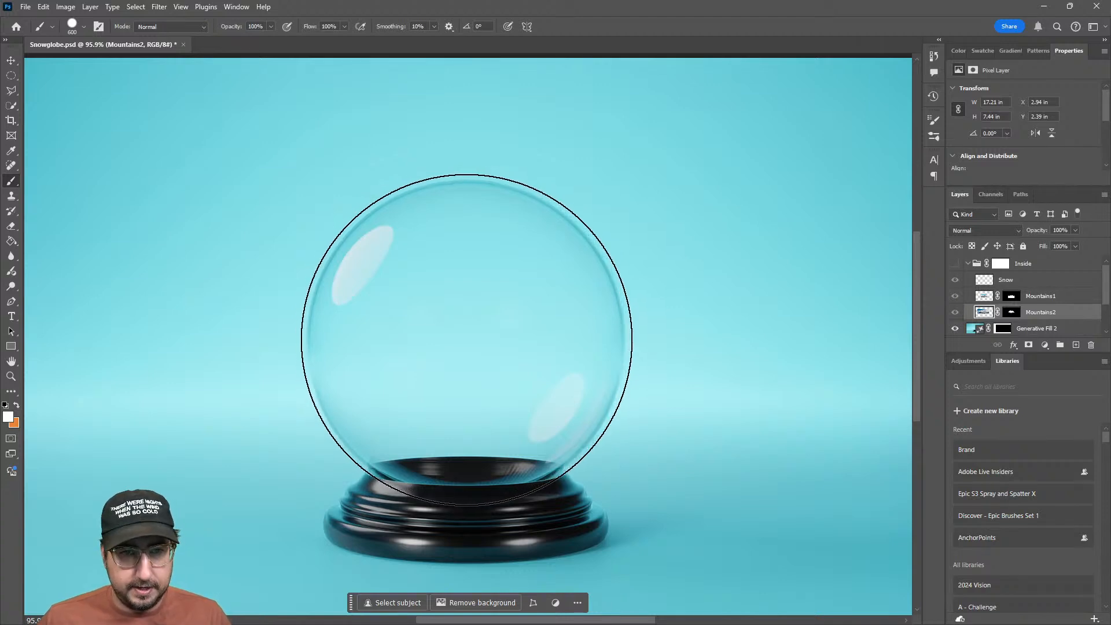
key(bracketleft)
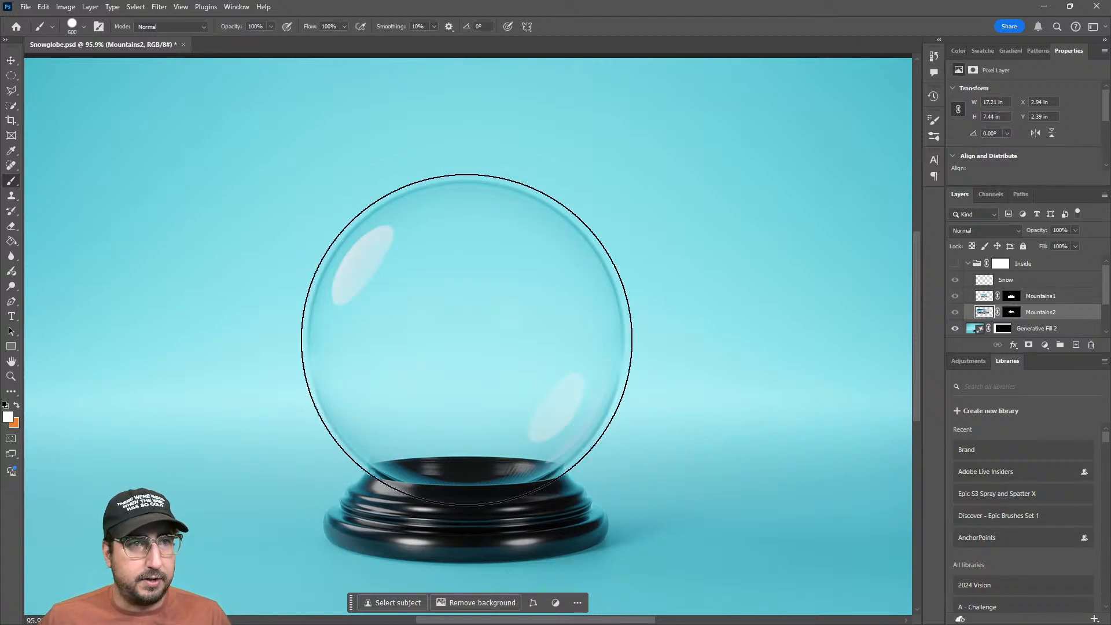
key(bracketright)
key(bracketleft)
right_click(467, 340)
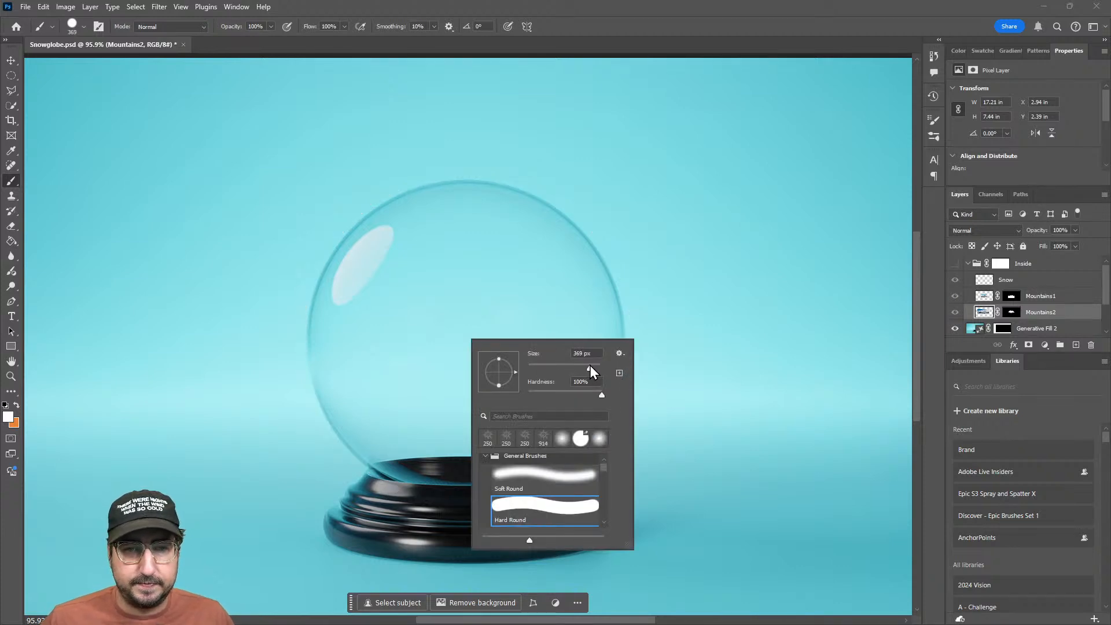
drag(593, 366, 593, 366)
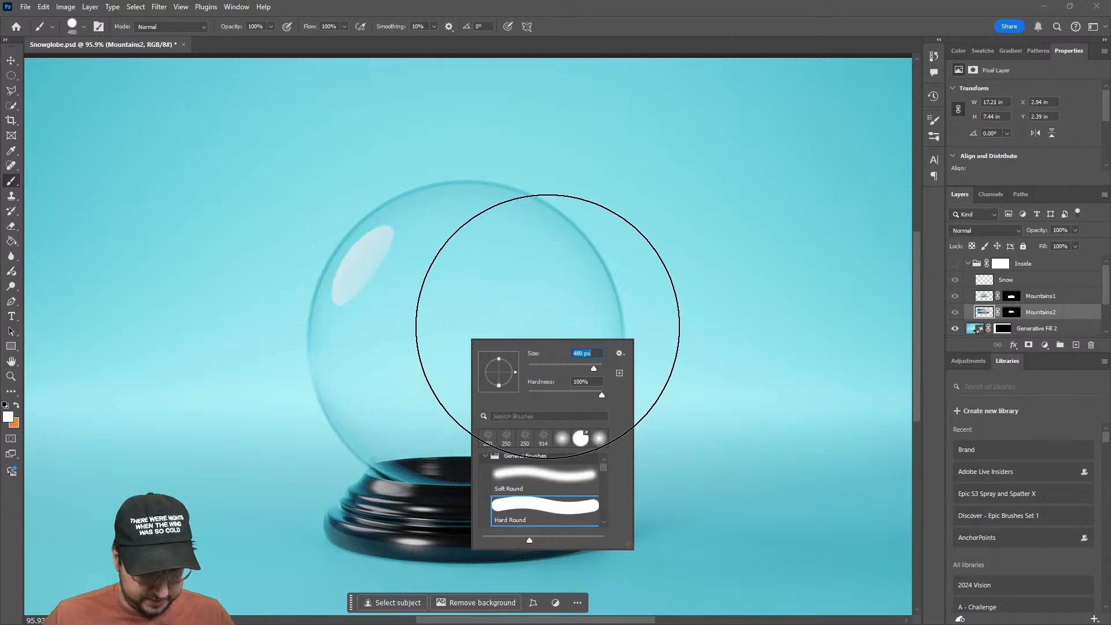
text(550)
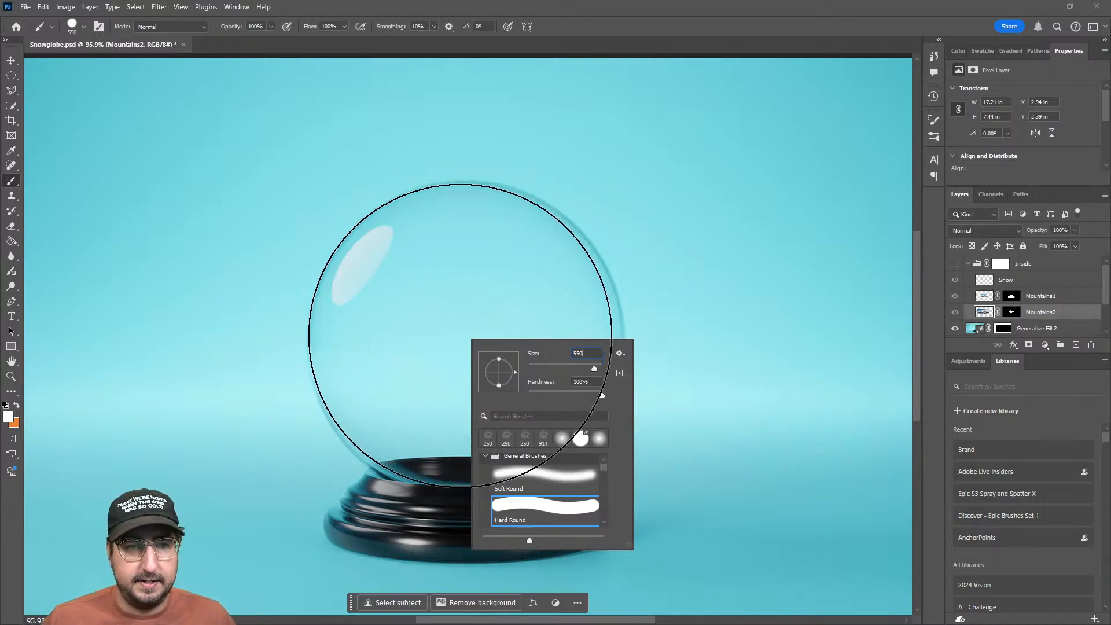
drag(596, 351, 568, 354)
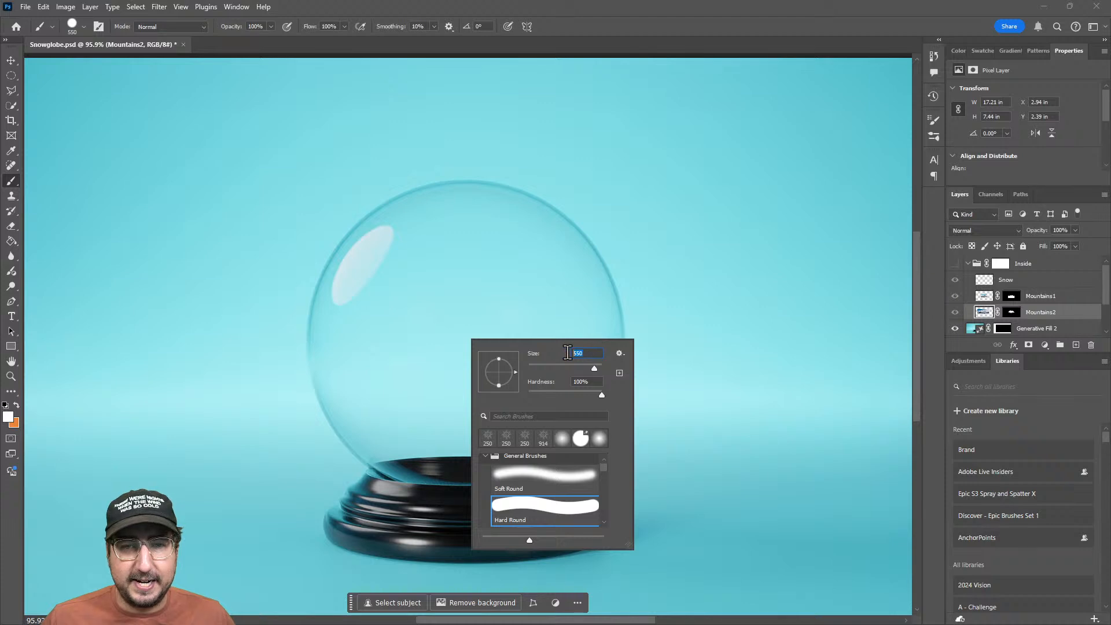
text(575)
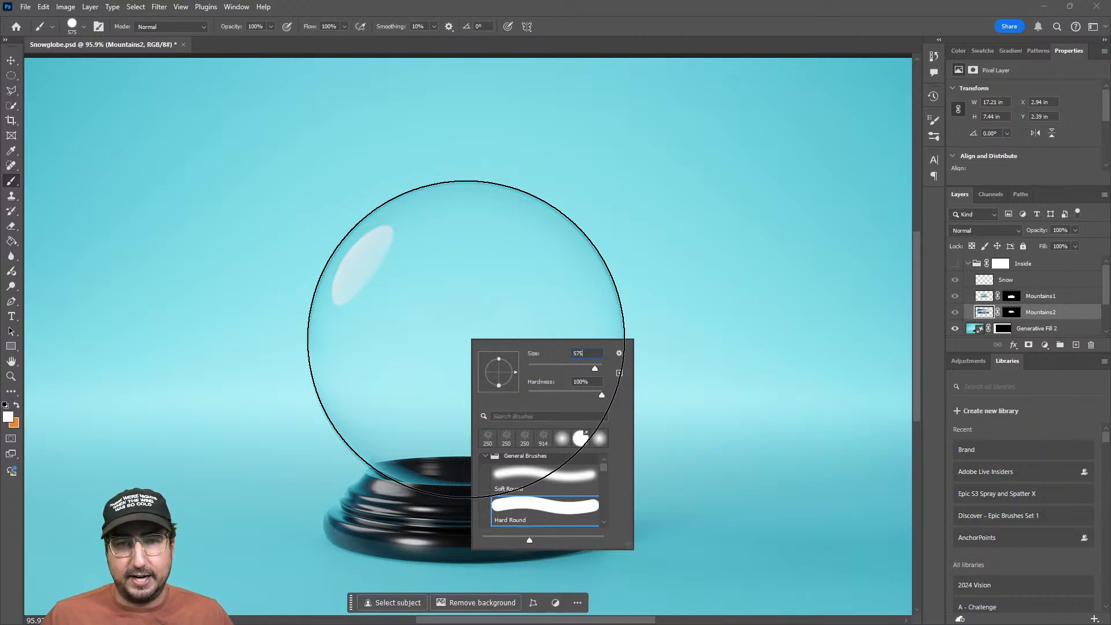
key(Return)
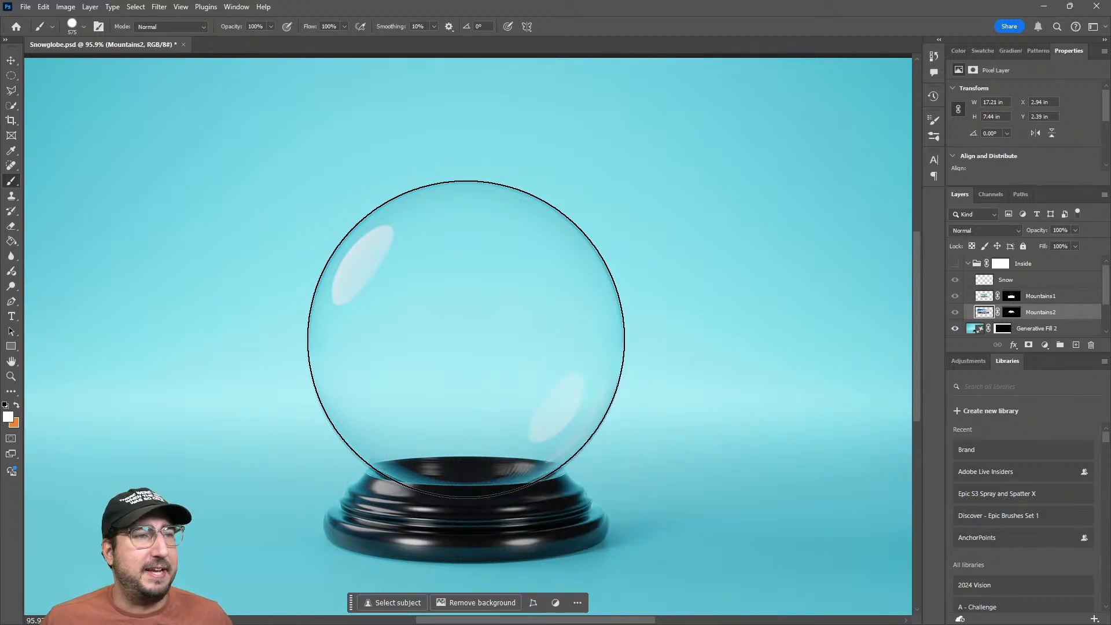
Show the Inside group, invert its layer mask to black, and reveal the scene with one white dab centered over the globe
click(955, 264)
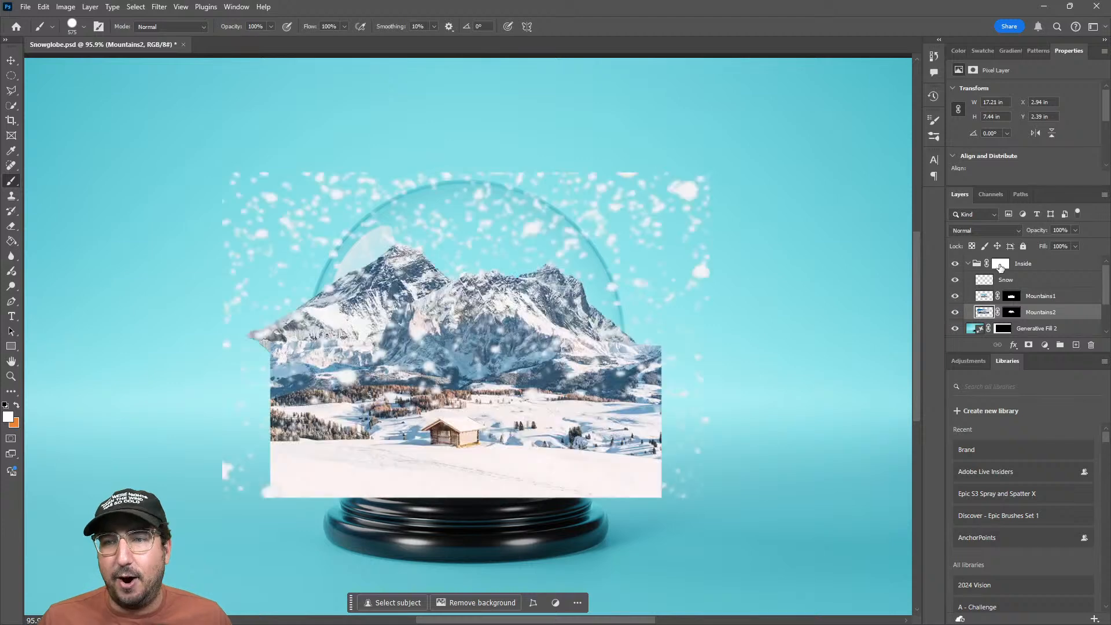
click(1002, 265)
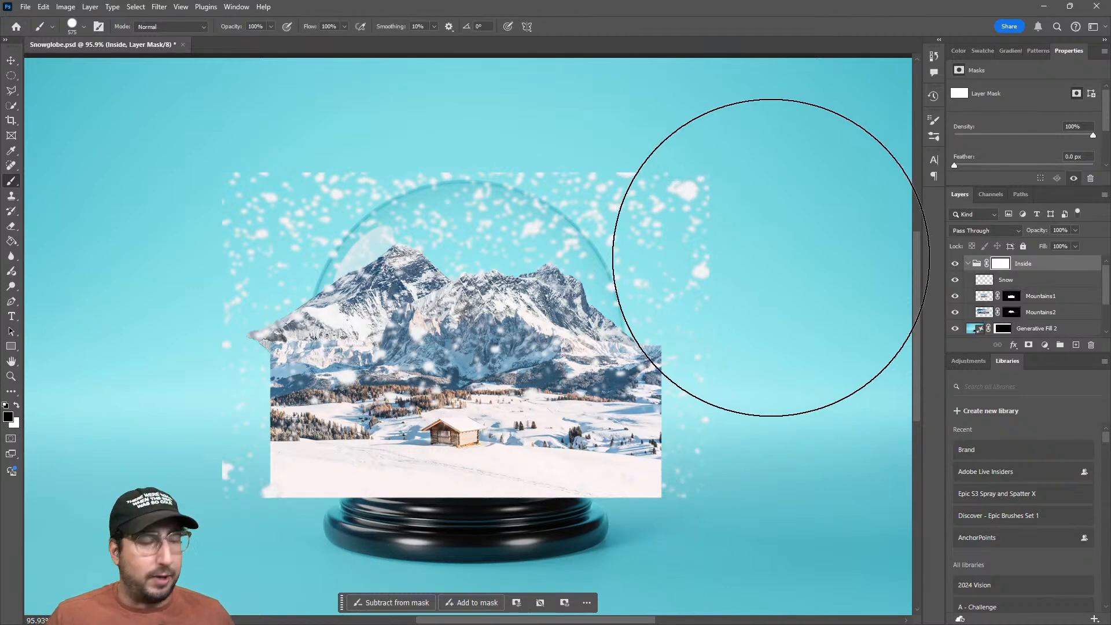
key(ctrl+i)
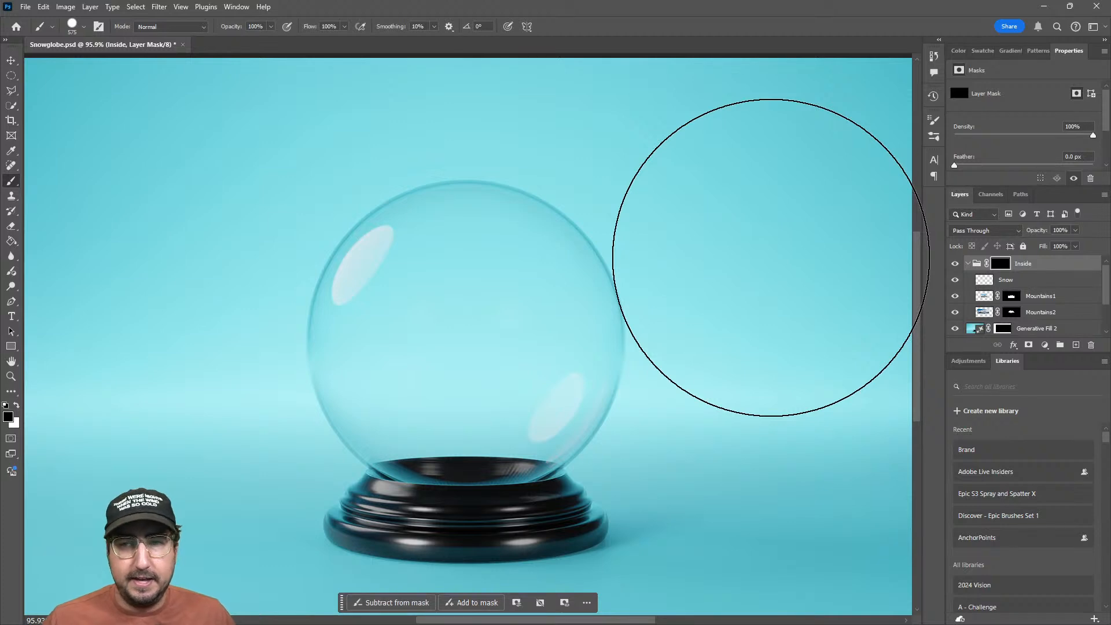
click(17, 405)
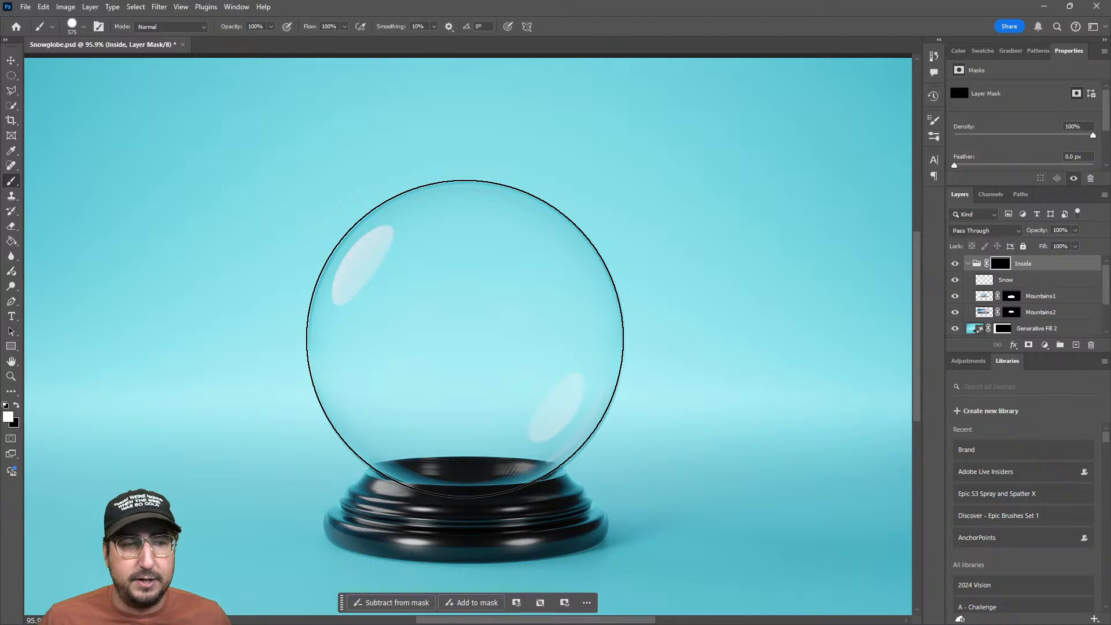
click(465, 339)
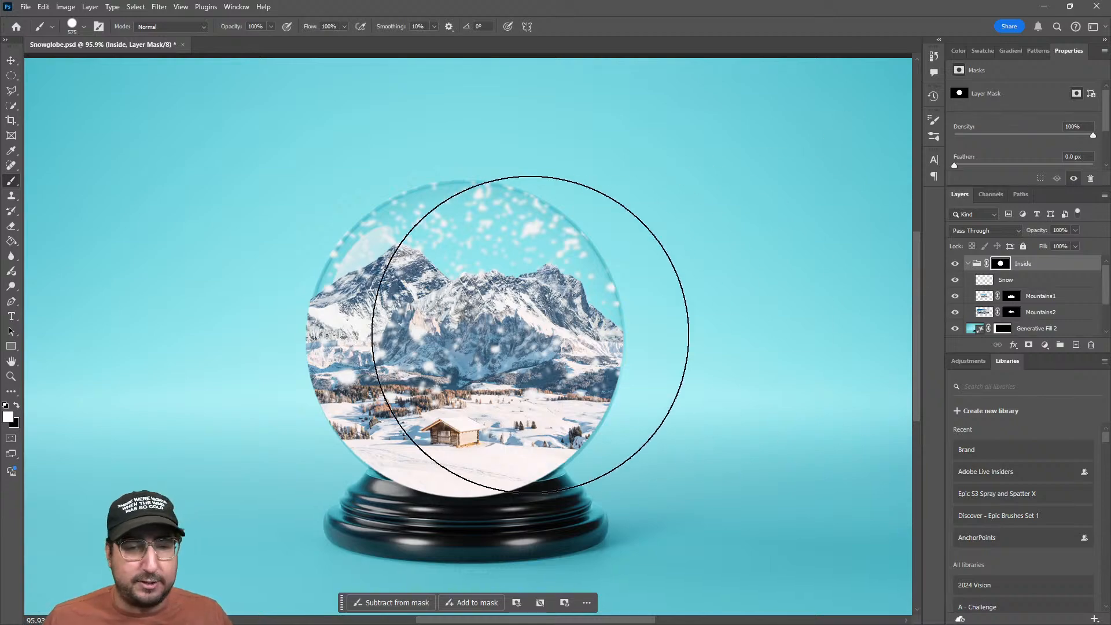
Paint black on the Inside group's mask with a 45 px brush to hide the snow overlapping the black base
key(z)
drag(461, 479, 498, 416)
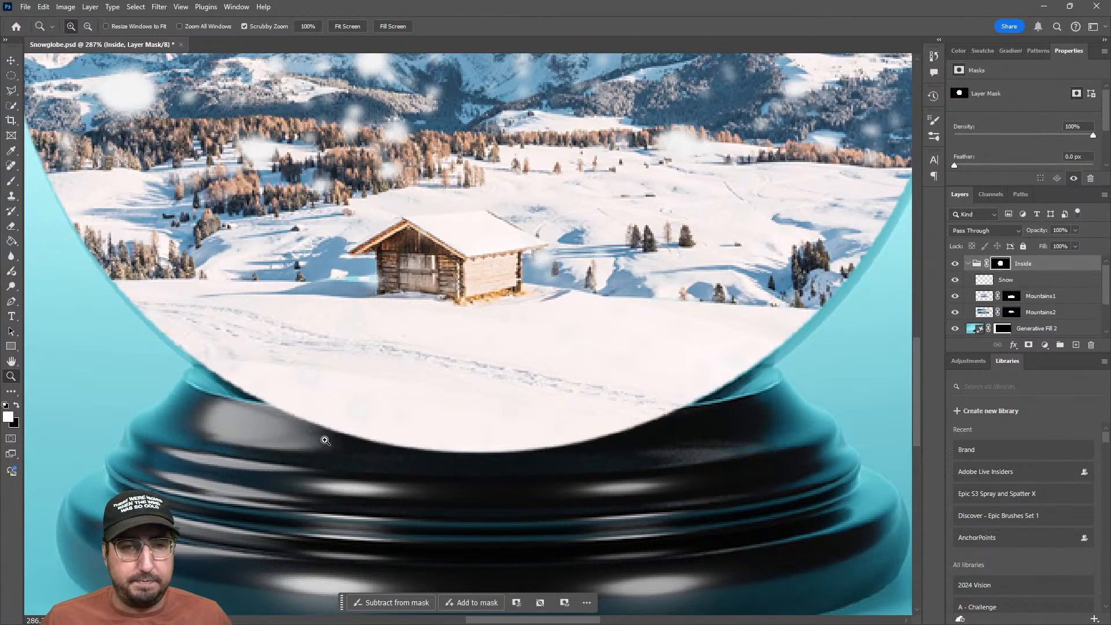
key(b)
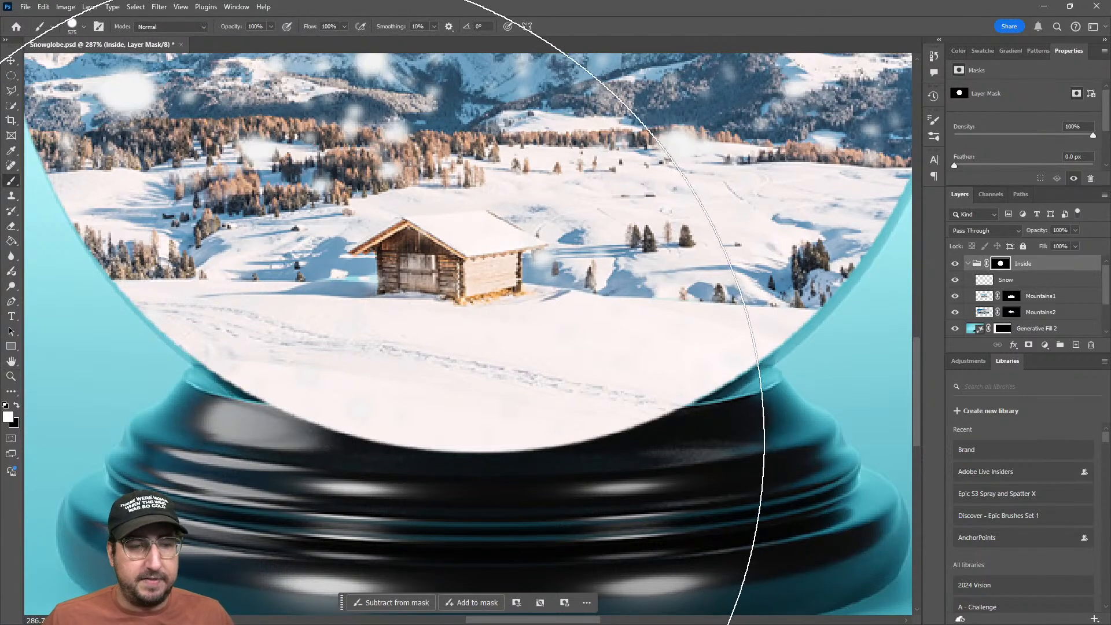
key(bracketleft)
key(bracketleft)
key(bracketleft)
key(bracketleft)
key(bracketleft)
key(bracketleft)
key(bracketleft)
key(bracketleft)
key(bracketleft)
key(bracketleft)
key(bracketleft)
key(bracketleft)
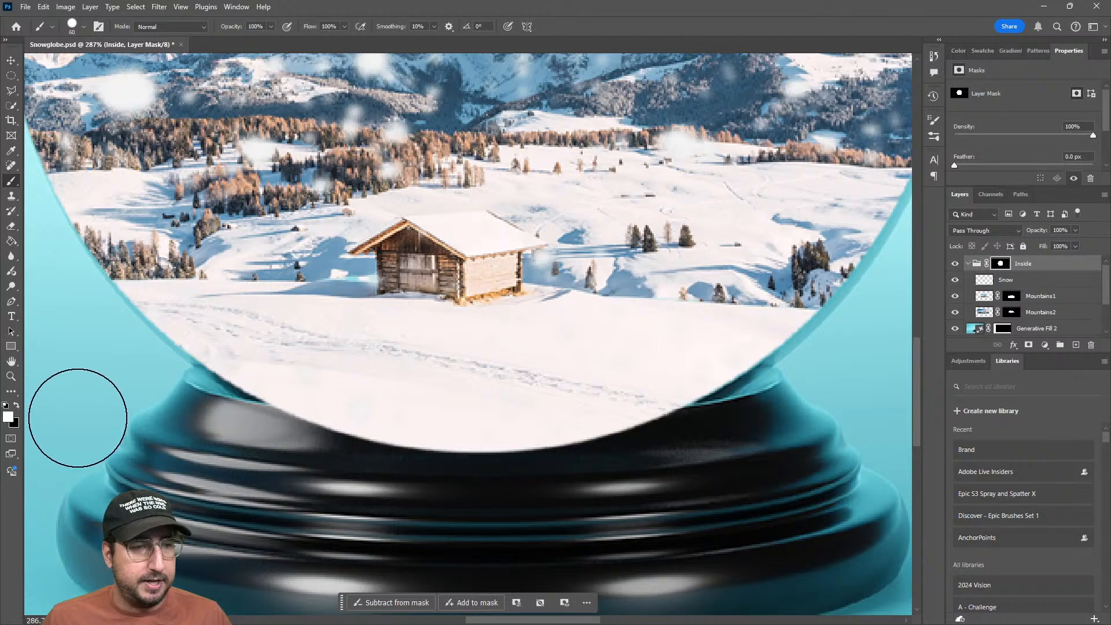
click(17, 405)
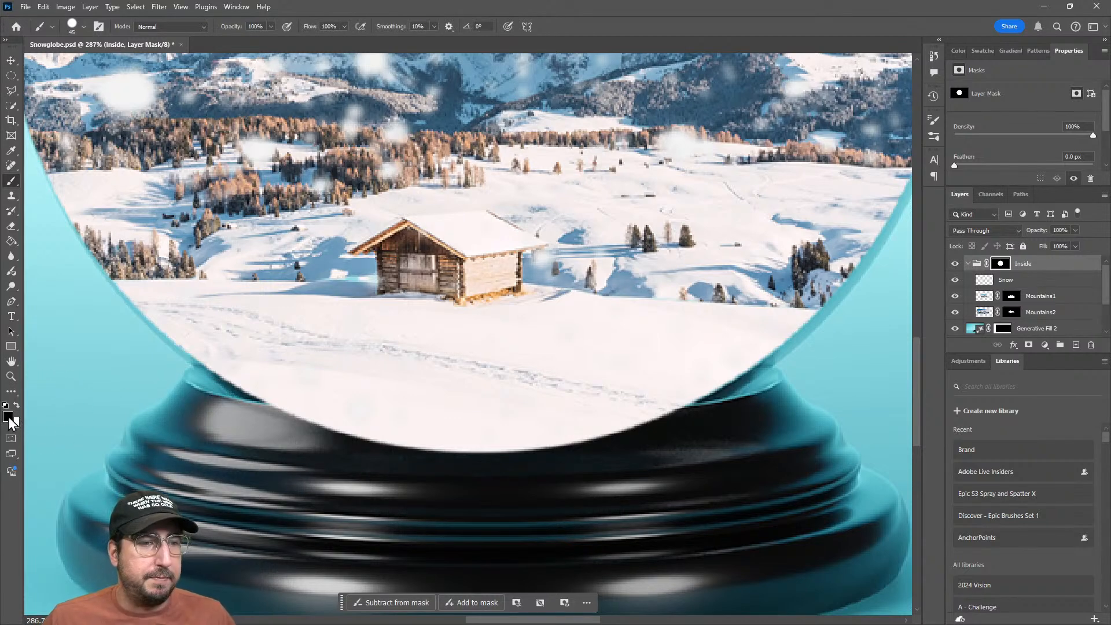
mouse_move(148, 443)
mouse_down()
mouse_move(253, 432)
mouse_move(561, 450)
mouse_move(671, 435)
mouse_move(729, 407)
mouse_move(379, 445)
mouse_move(196, 432)
mouse_move(771, 401)
mouse_move(249, 390)
mouse_up()
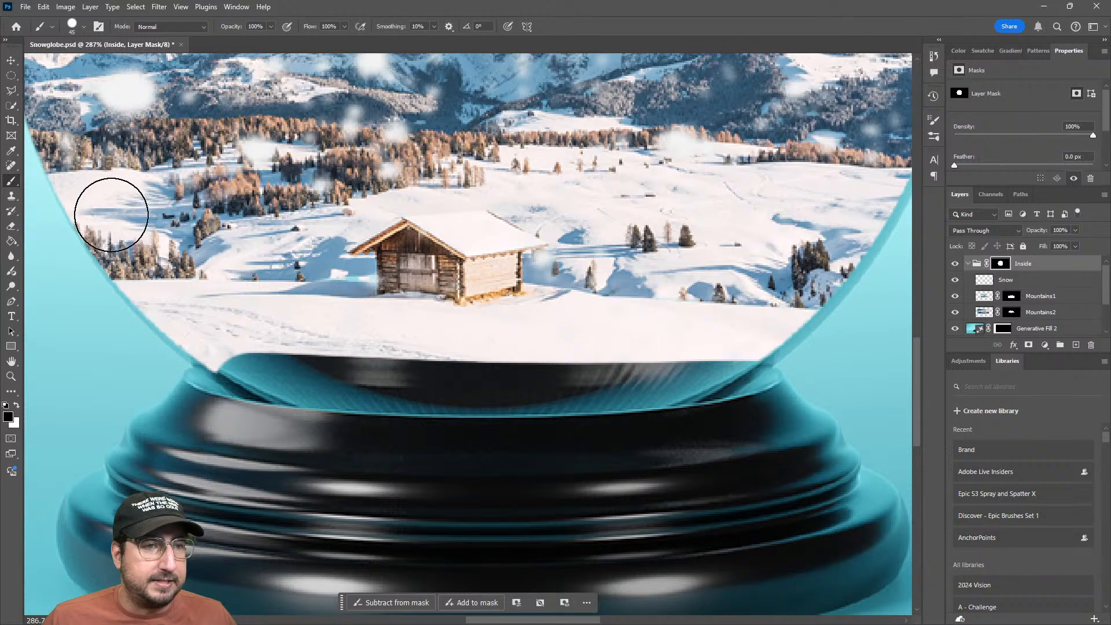
Paint white on the Inside group's mask to refine the scene along the globe's edges and down to the base's rim
mouse_move(113, 216)
mouse_down()
mouse_move(180, 305)
mouse_move(254, 365)
mouse_move(416, 381)
mouse_move(632, 377)
mouse_move(741, 354)
mouse_move(789, 318)
mouse_move(886, 164)
mouse_up()
key(x)
mouse_move(742, 276)
mouse_down()
mouse_move(668, 284)
mouse_move(618, 326)
mouse_move(623, 368)
mouse_up()
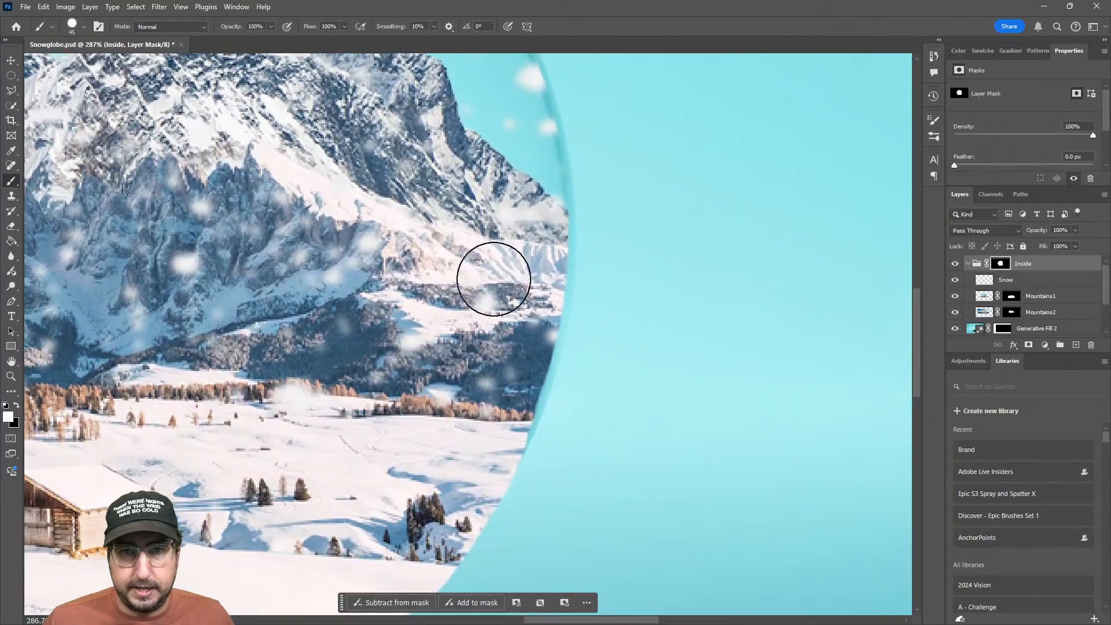
key(alt+space)
alt+click(422, 391)
alt+click(348, 387)
drag(313, 395, 390, 390)
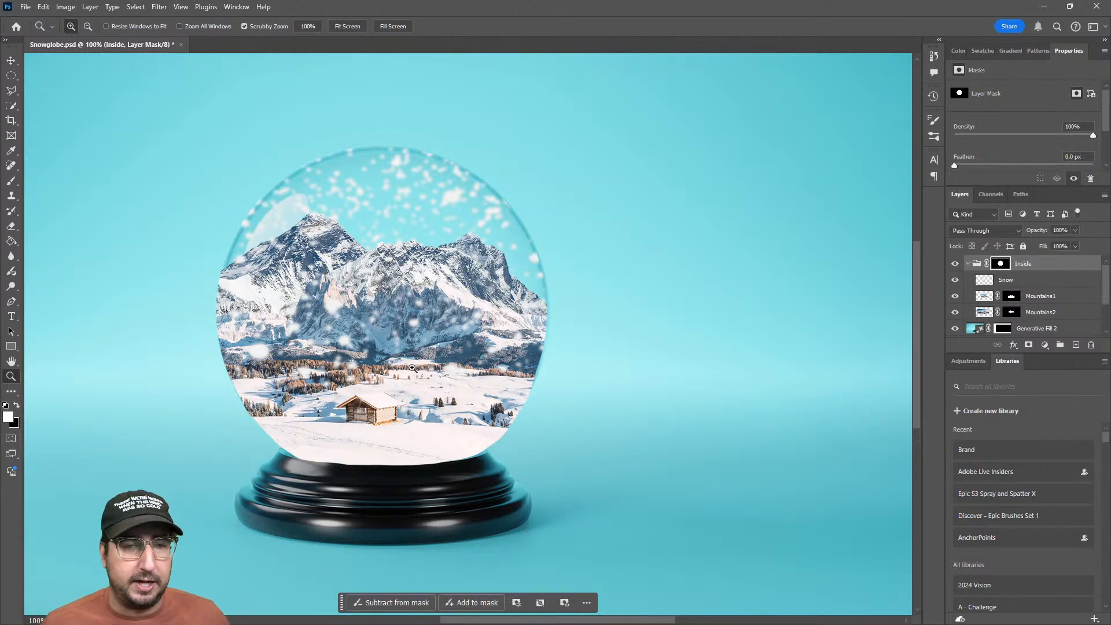
Hide the Inside group and load the Blue channel as a selection
click(956, 264)
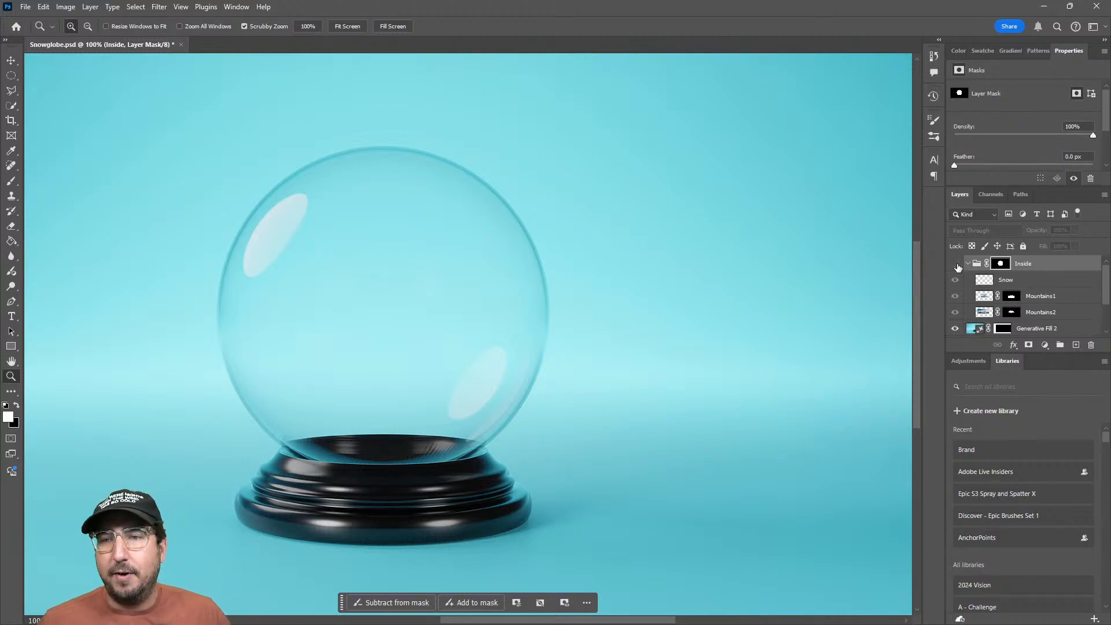
click(991, 195)
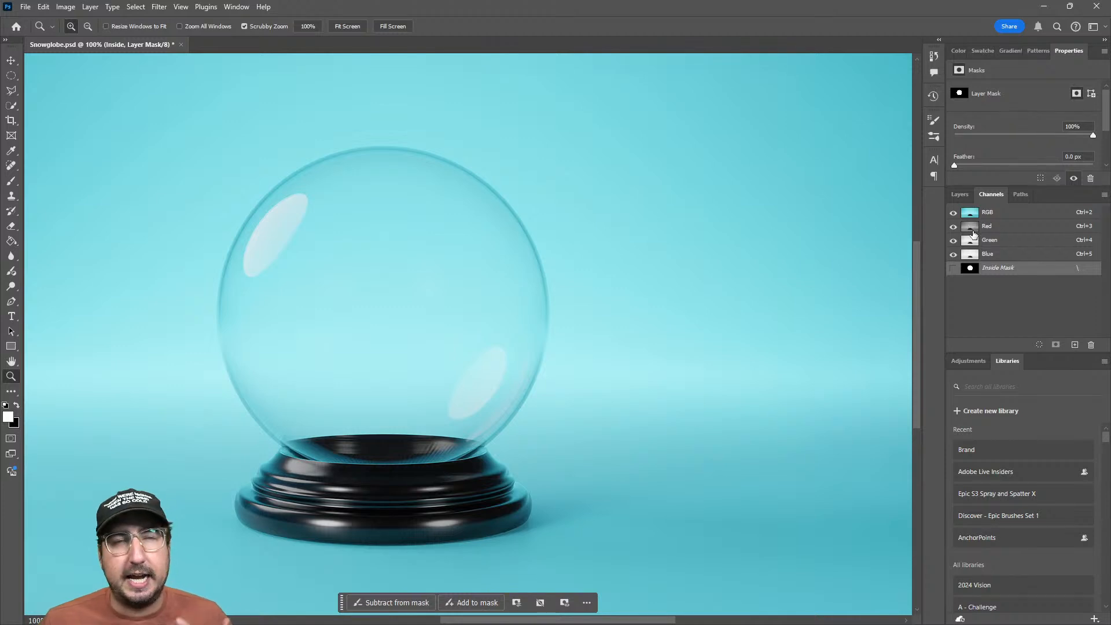
ctrl+click(970, 266)
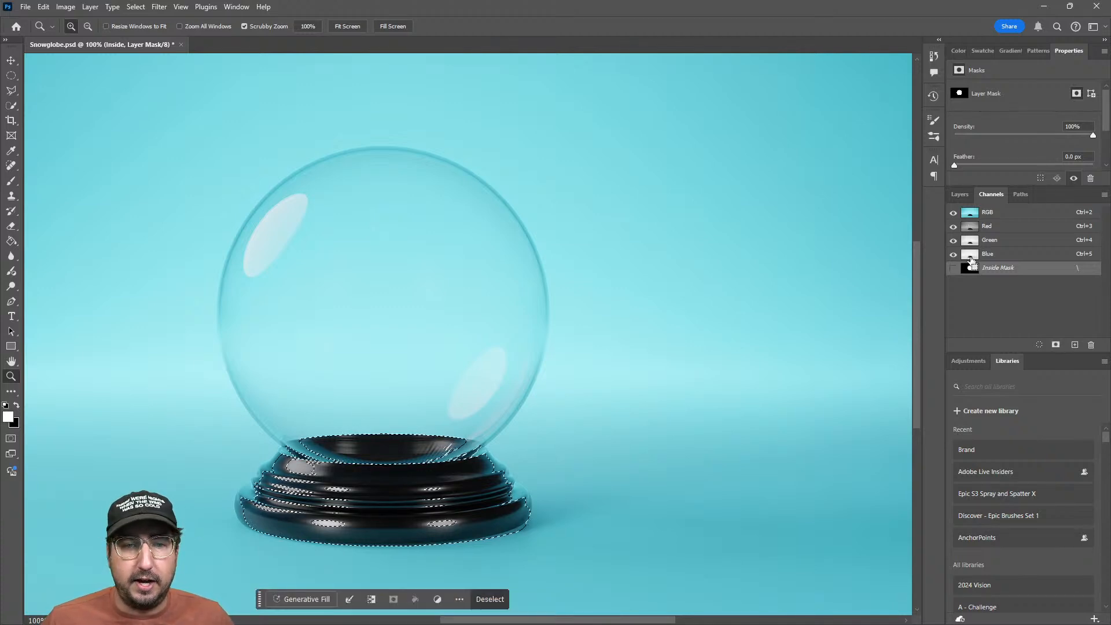
click(963, 195)
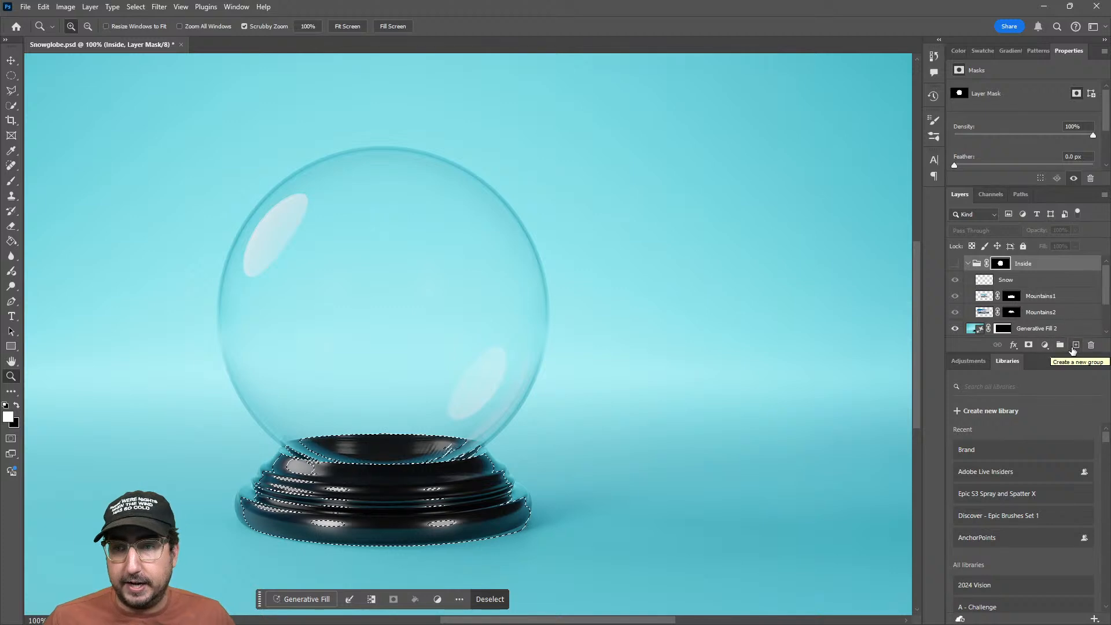
Add a new layer above the Inside group and show the group again
click(1076, 345)
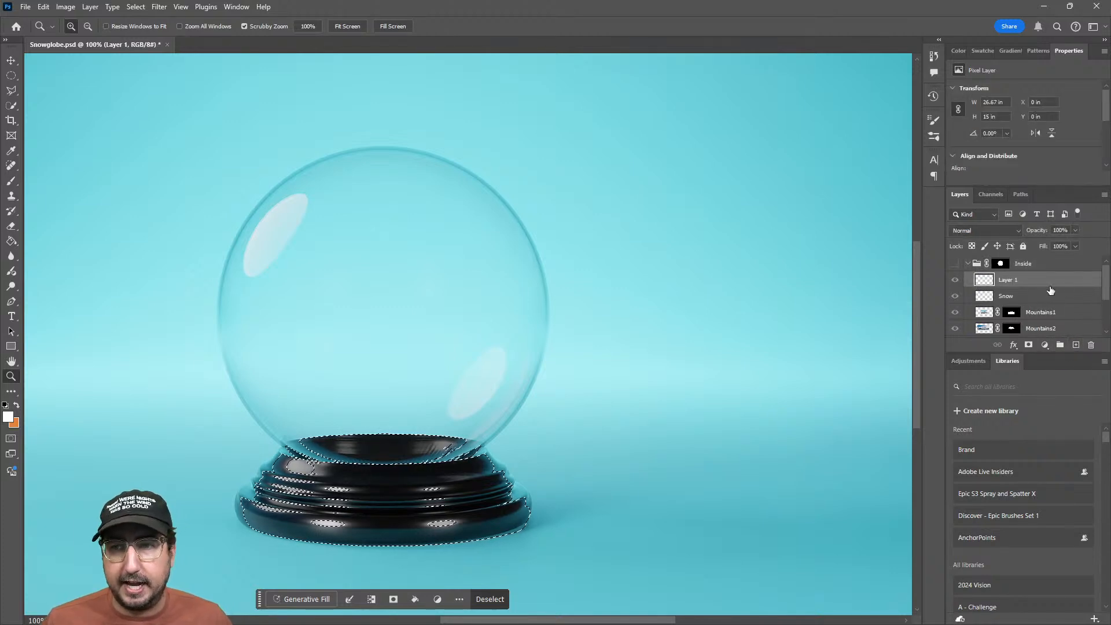
drag(1036, 280, 1035, 261)
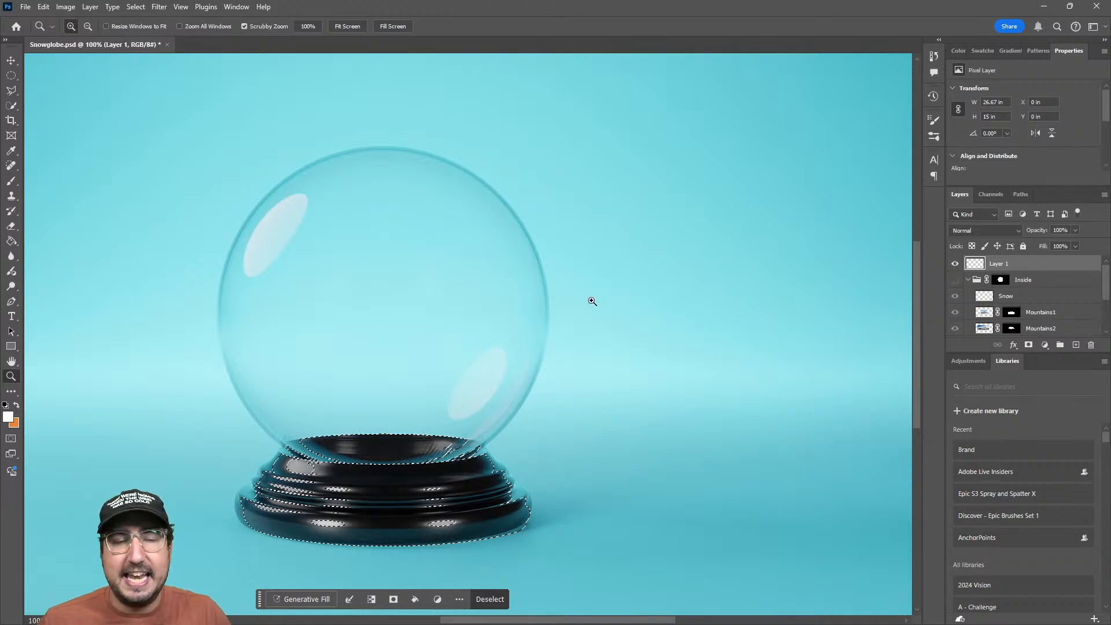
key(l)
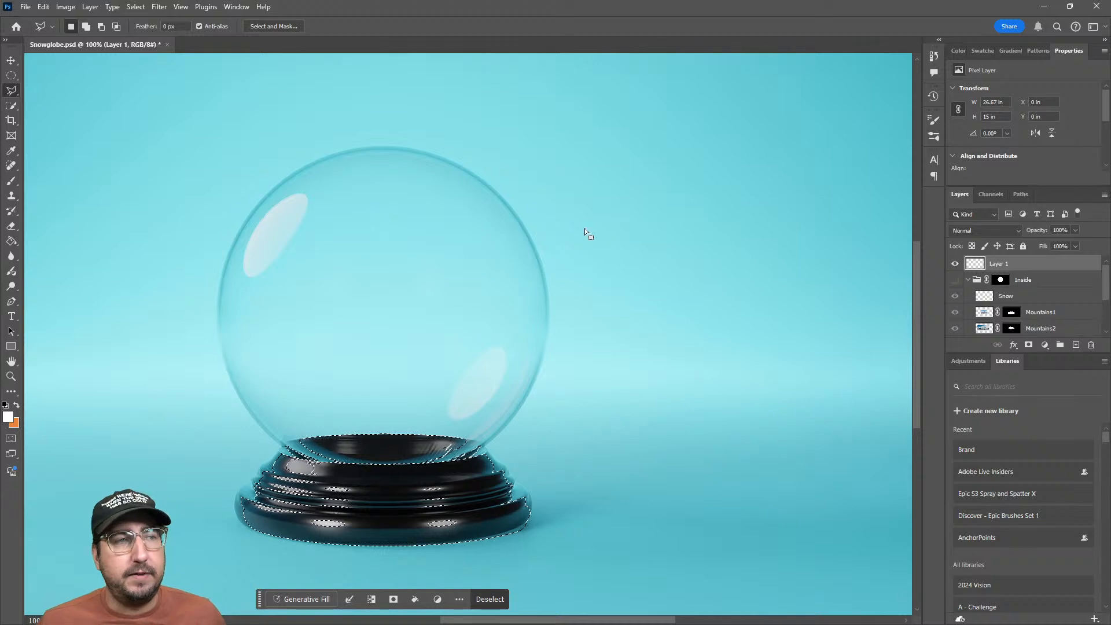
click(955, 280)
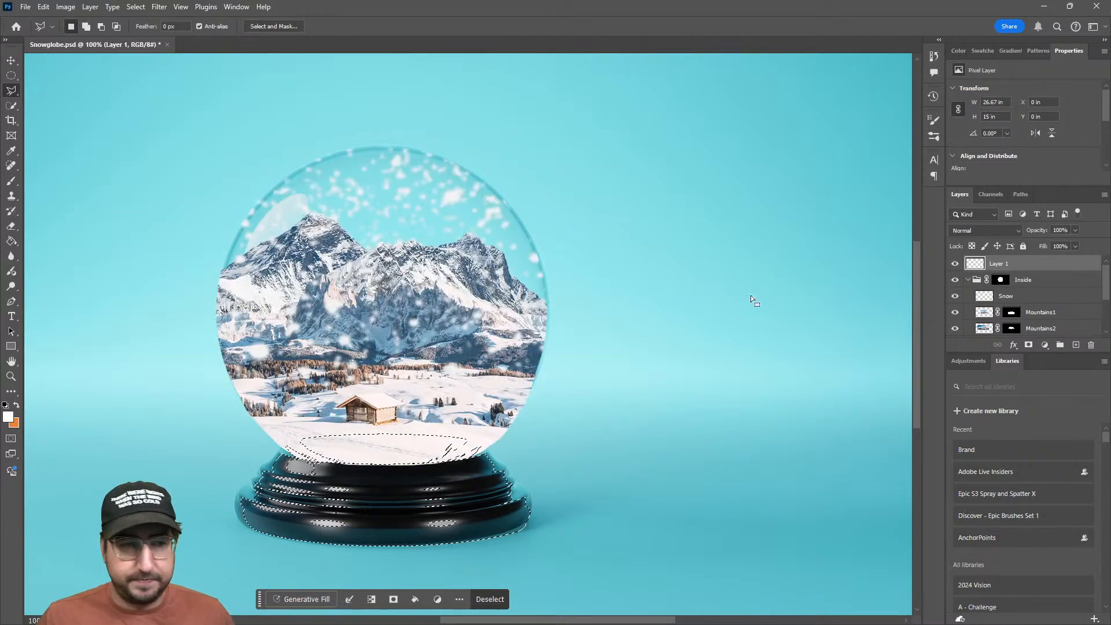
Paint soft white highlights over the globe on Layer 1 through the selection with 500 px and 300 px brushes, and deselect
key(b)
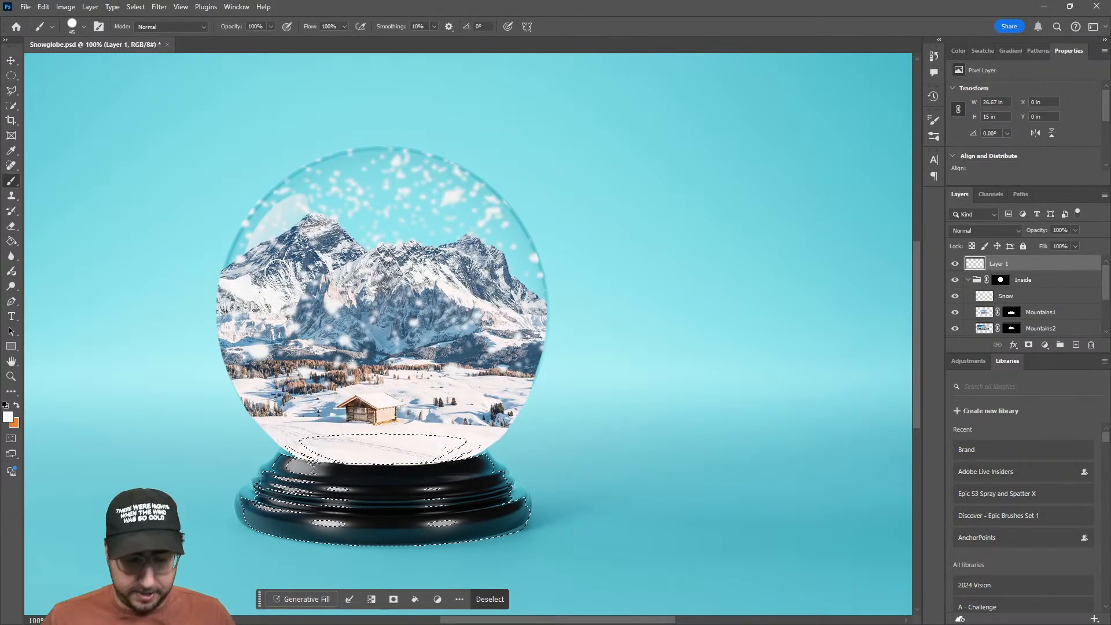
key(bracketright)
key(bracketright)
key(bracketright)
key(bracketright)
key(bracketright)
key(bracketright)
key(bracketright)
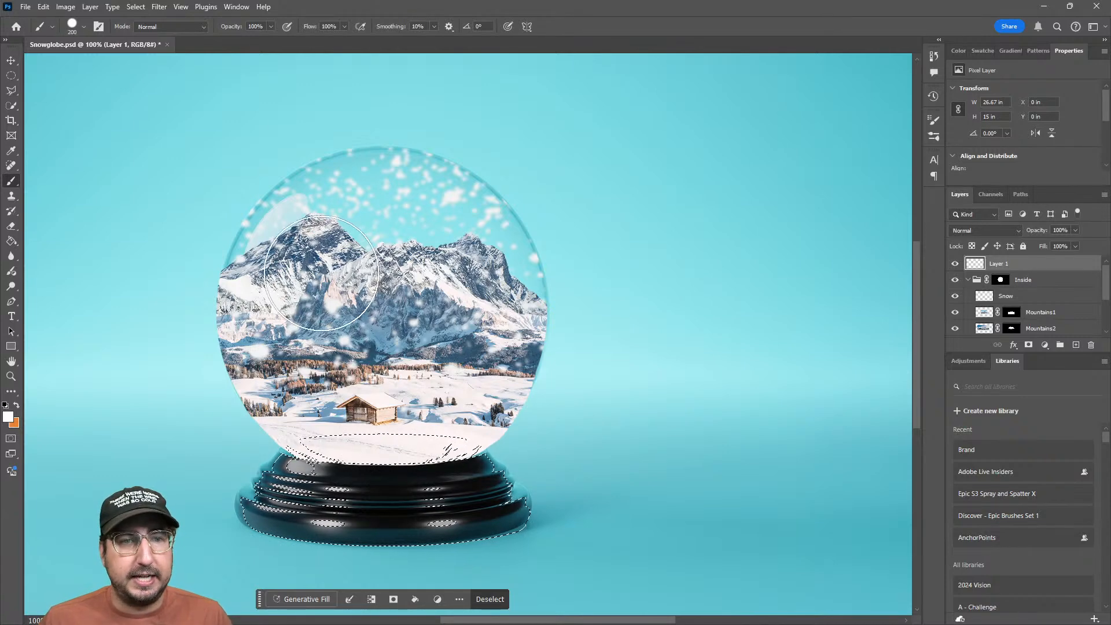
key(bracketright)
key(bracketright)
key(bracketright)
key(bracketright)
key(bracketright)
key(bracketright)
click(319, 223)
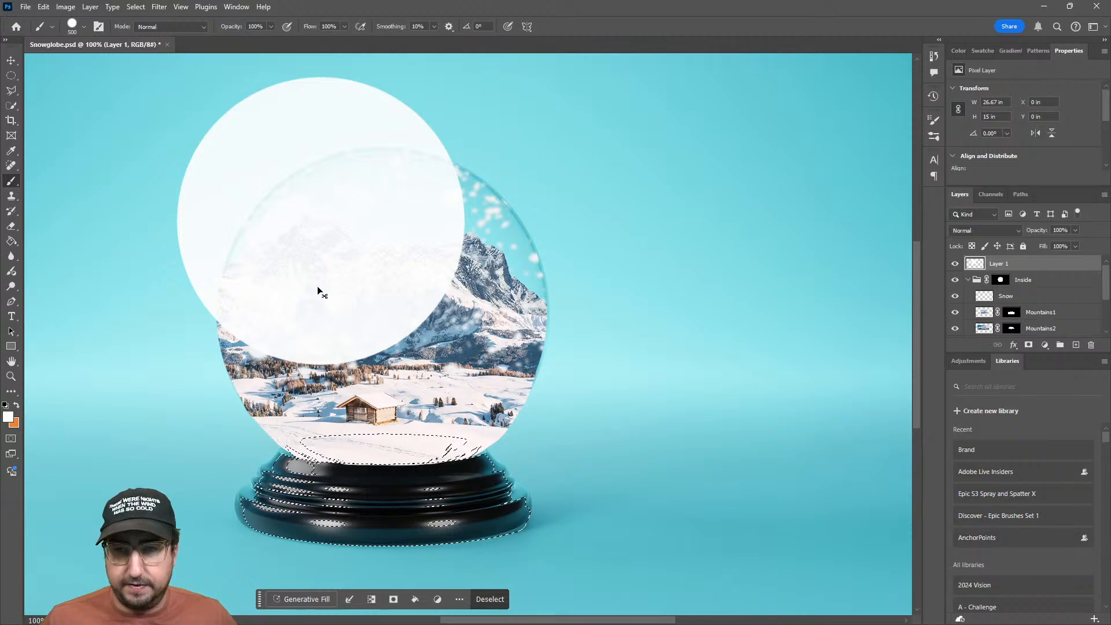
key(ctrl+z)
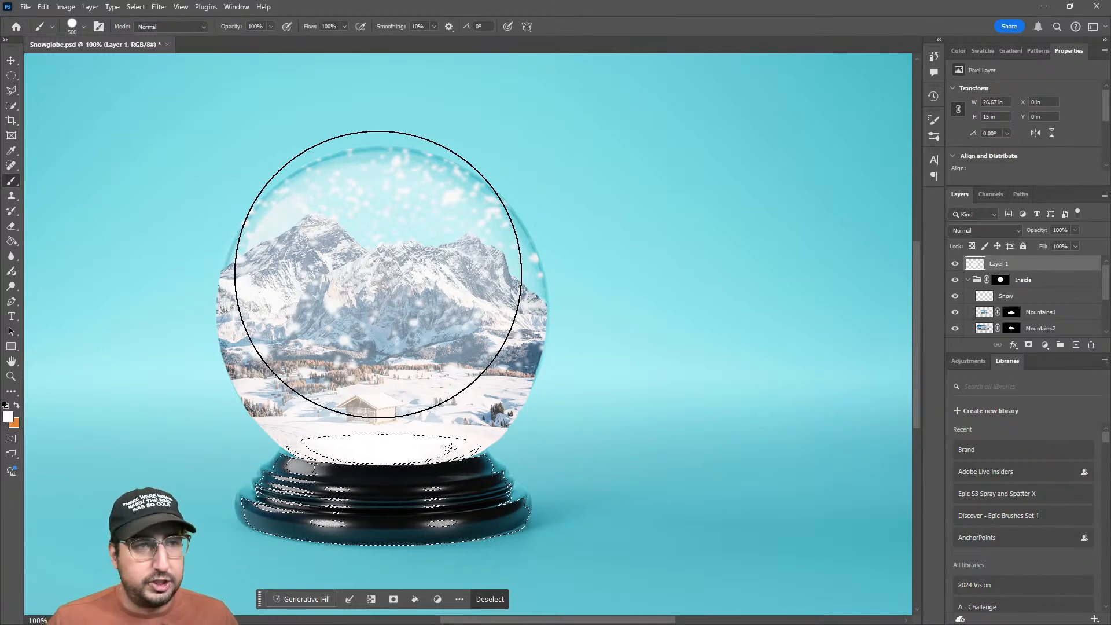
key(bracketleft)
key(bracketleft)
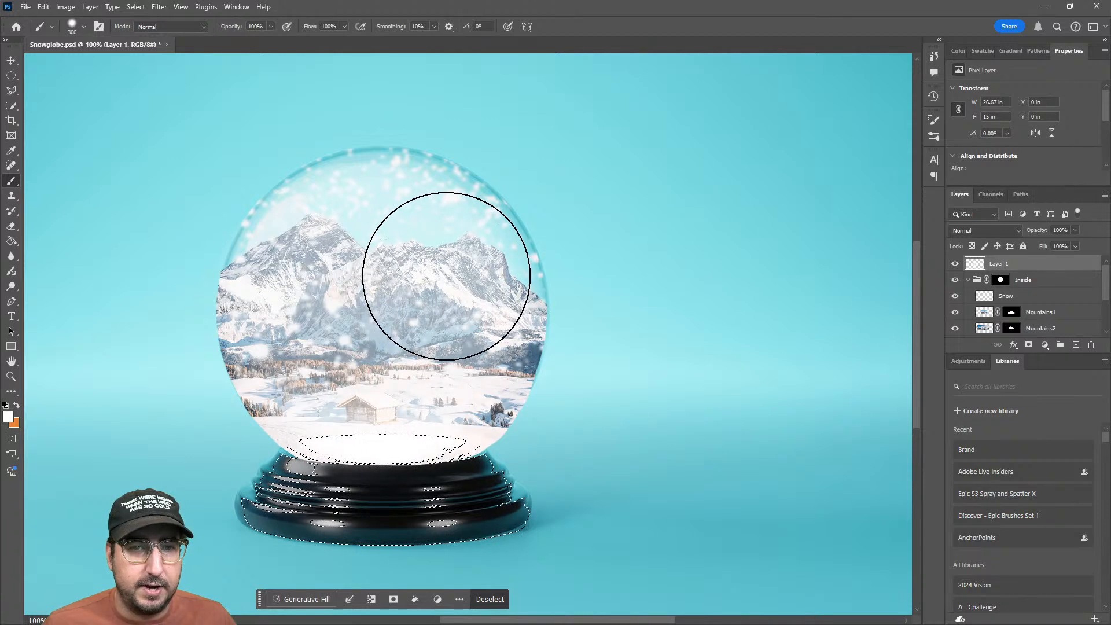
key(ctrl+d)
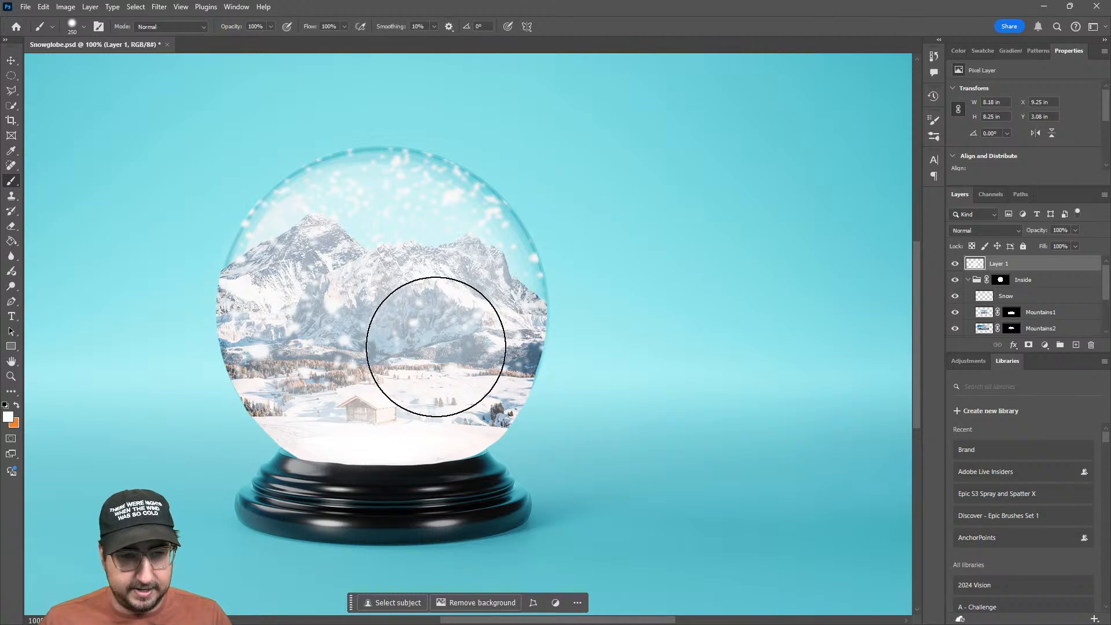
Try a 90 px white stroke across the snow at the globe's bottom without a selection, and undo it
key(bracketleft)
key(bracketleft)
key(bracketleft)
key(bracketleft)
key(bracketleft)
key(bracketleft)
key(bracketleft)
mouse_move(307, 426)
mouse_down()
mouse_move(330, 429)
mouse_move(439, 434)
mouse_up()
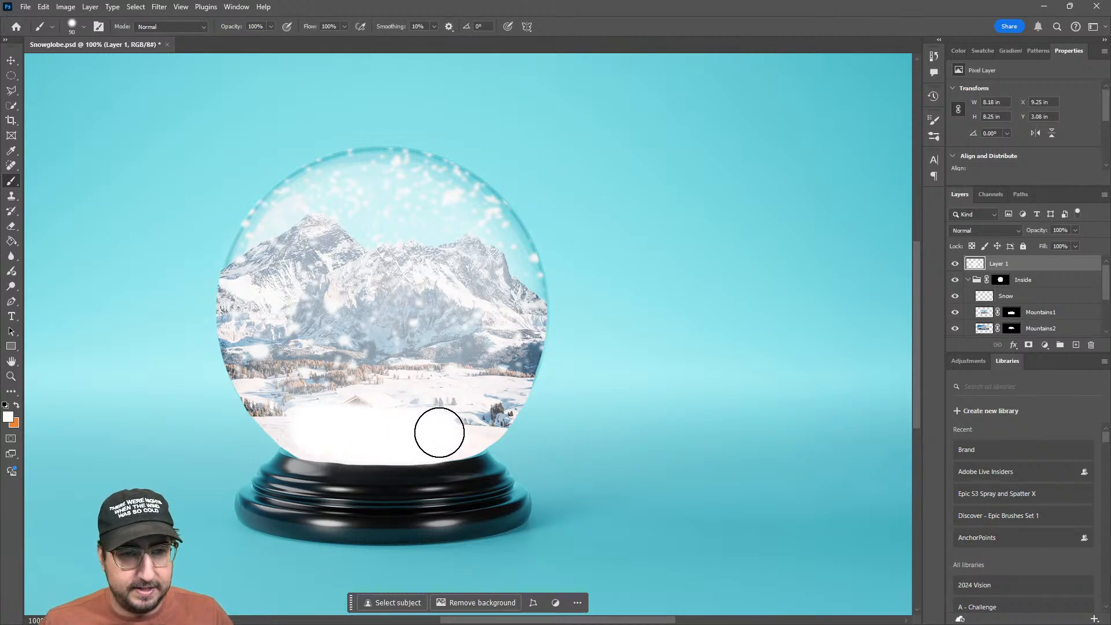
key(ctrl+z)
Load the Inside group's mask as a selection and deselect it again
alt+click(486, 340)
alt+click(486, 340)
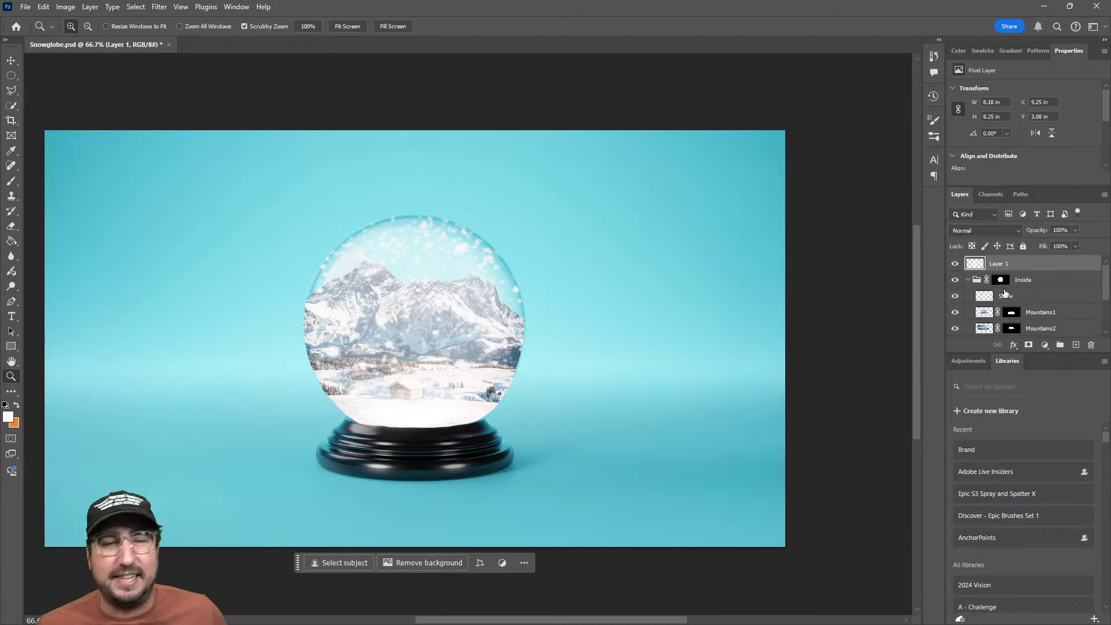
scroll(1006, 289, down, 4)
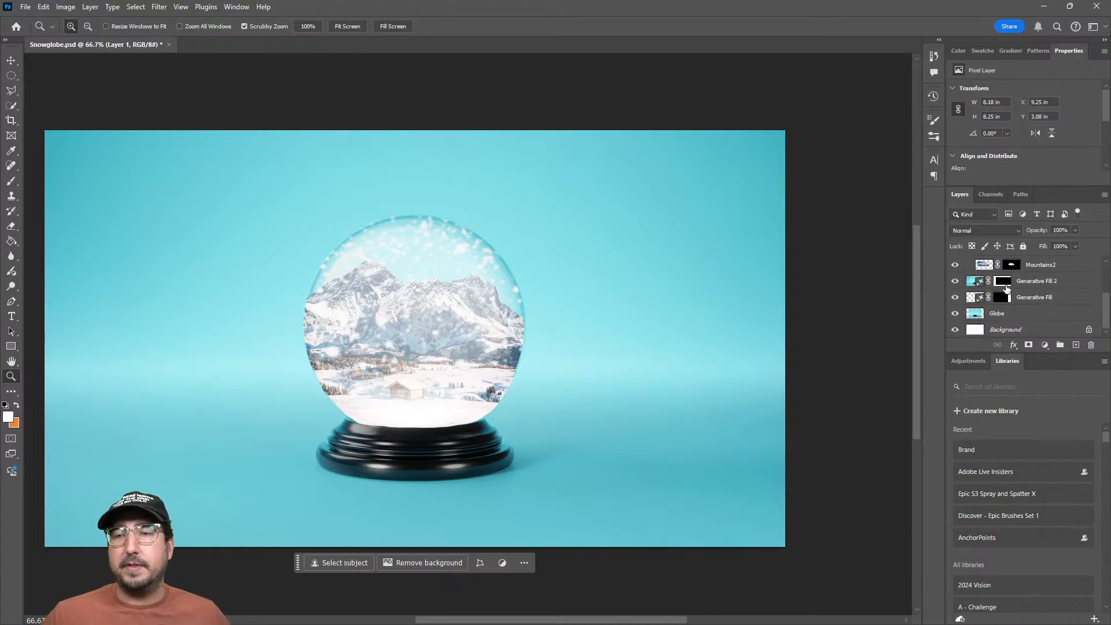
scroll(1007, 290, up, 4)
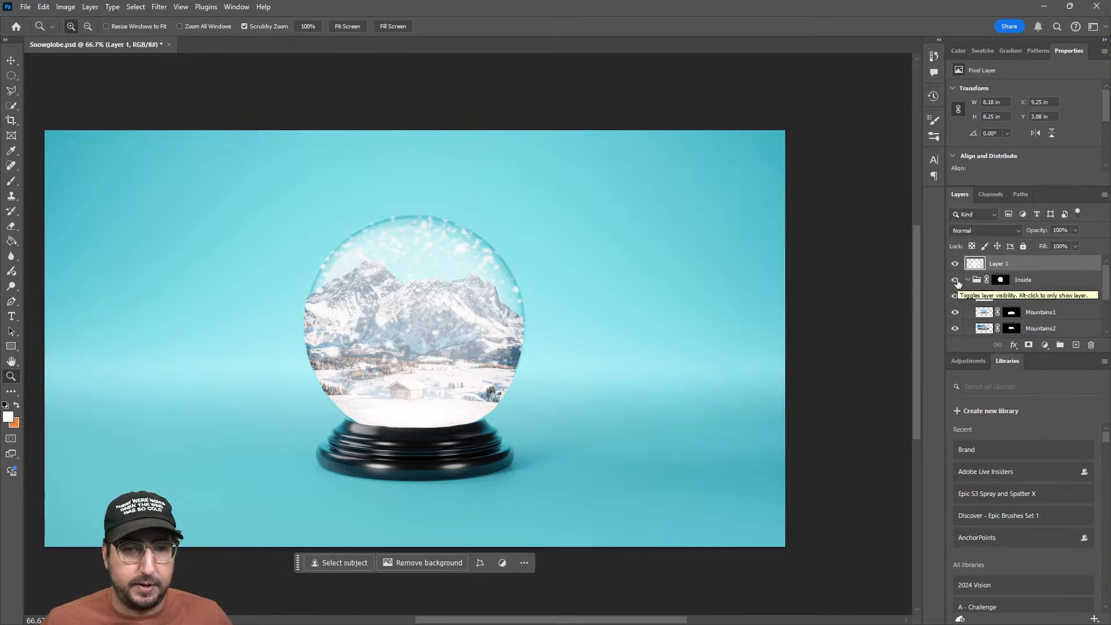
ctrl+click(1001, 279)
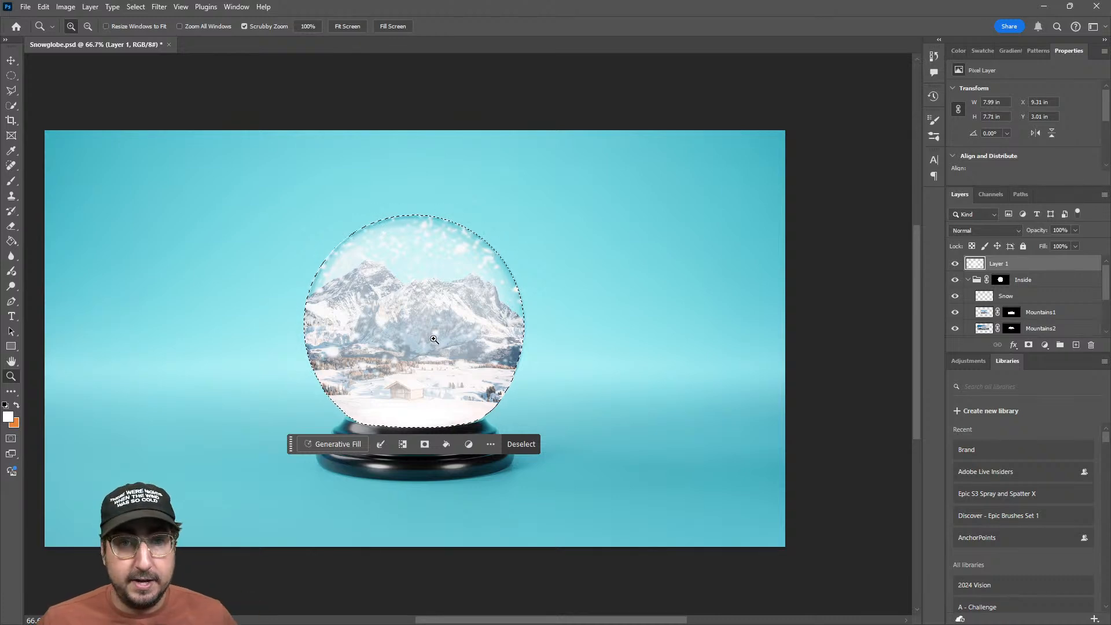
key(ctrl+d)
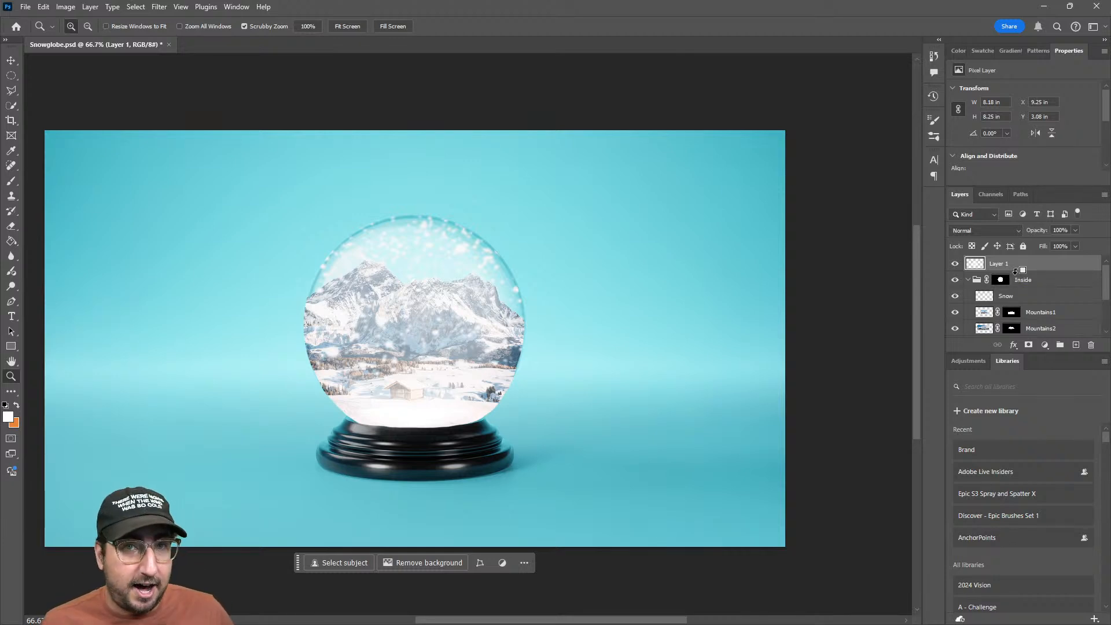
Stamp all visible layers onto a new layer and mask it with the selection from the Inside group's mask
key(ctrl+shift+alt+e)
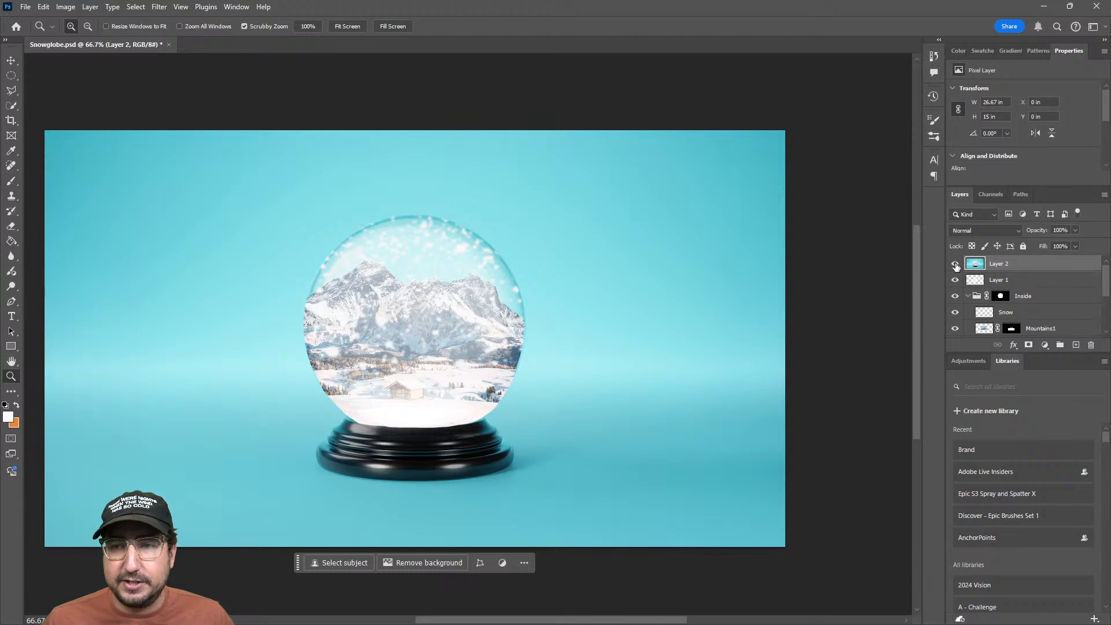
ctrl+click(1000, 298)
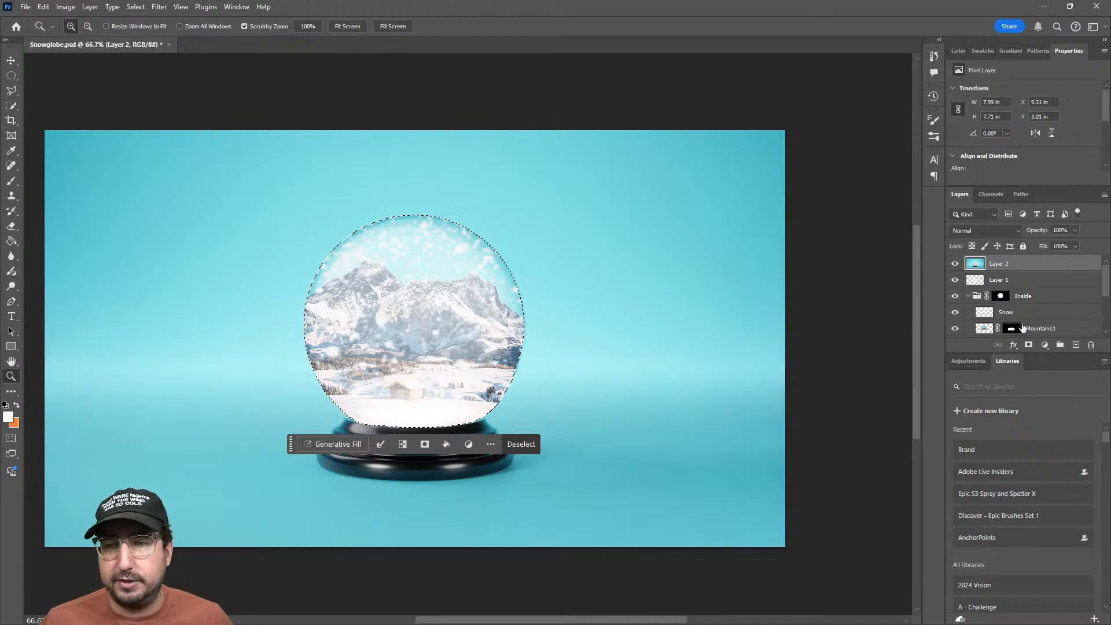
click(1029, 345)
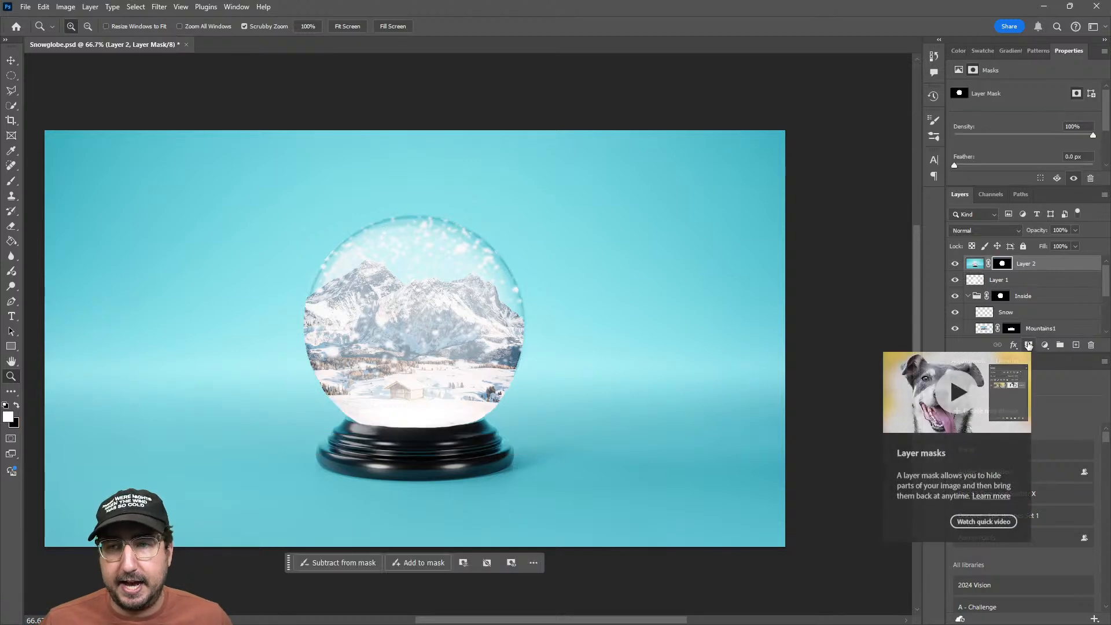
Hide Layer 1, the Inside group, both Generative Fill layers and Globe, and invert Layer 2's mask to cut out the glass
click(955, 280)
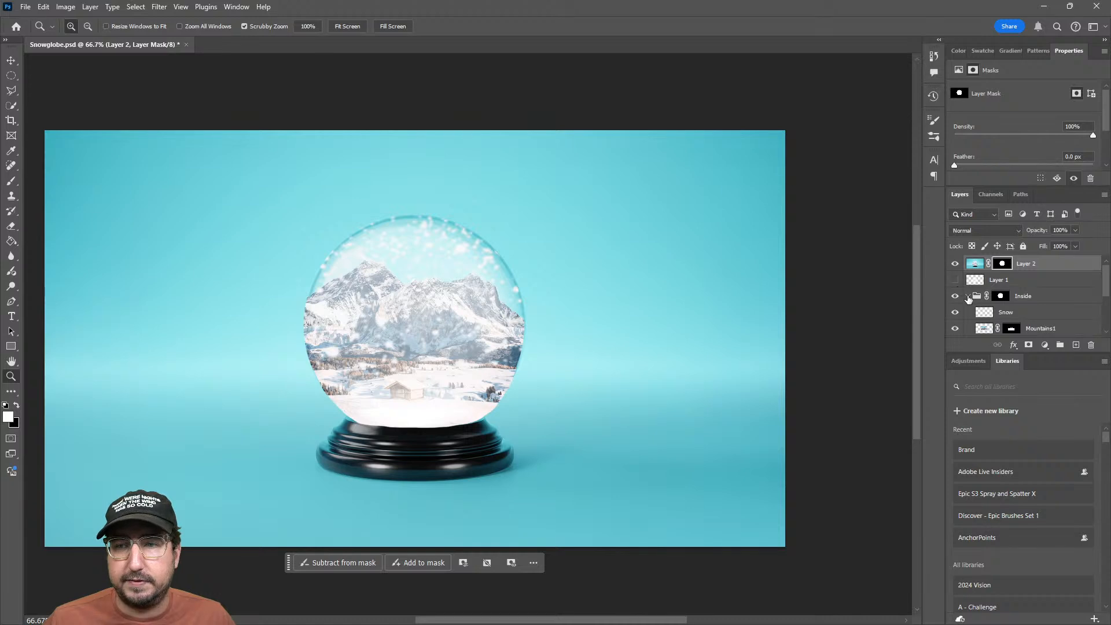
click(966, 300)
click(968, 296)
click(954, 296)
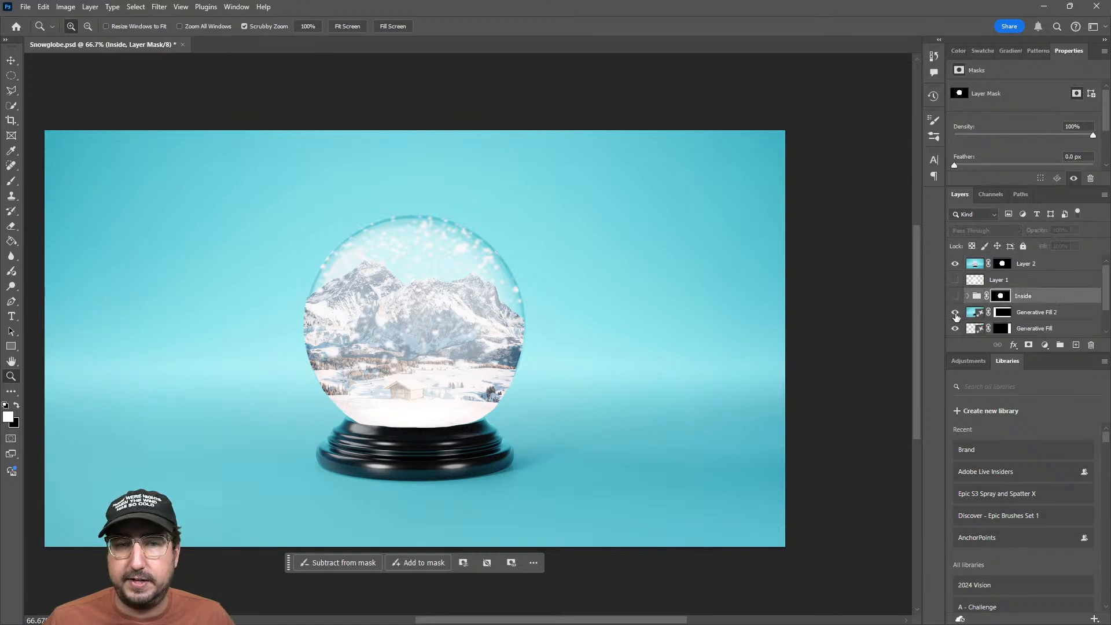
click(955, 312)
click(955, 328)
scroll(958, 329, down, 2)
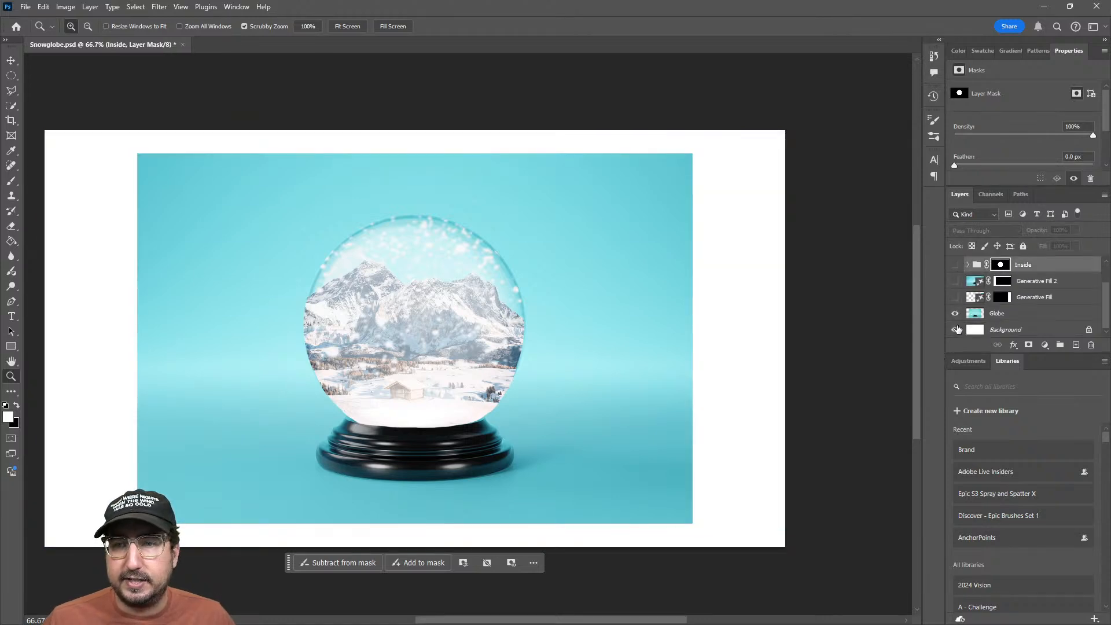
click(955, 313)
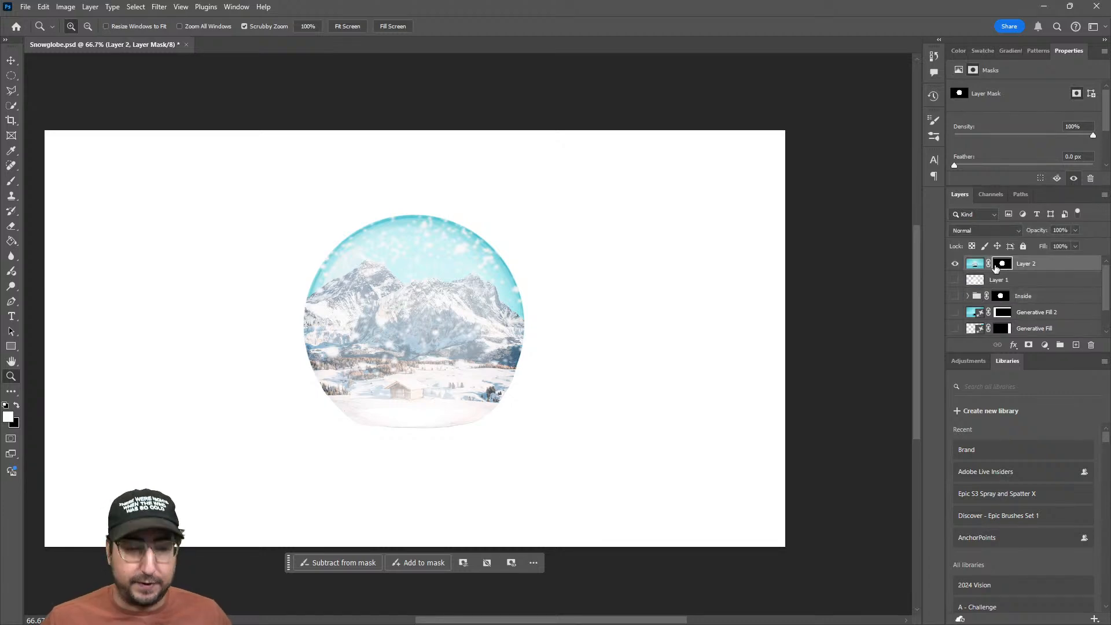
key(ctrl+i)
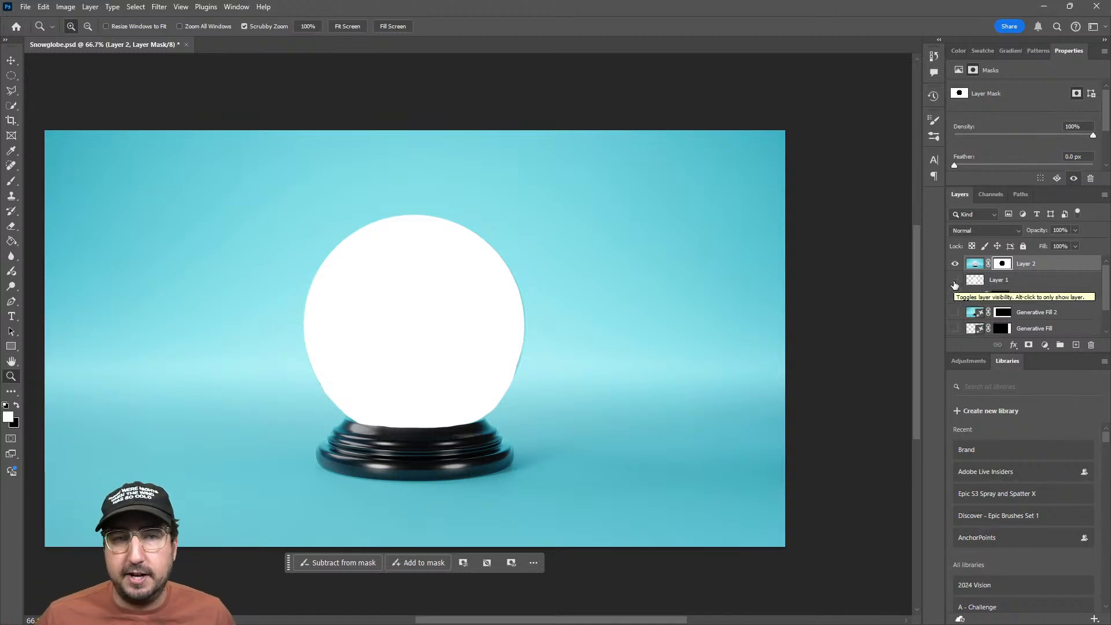
Try to set the foreground colour to red #aa2525
scroll(1085, 308, down, 2)
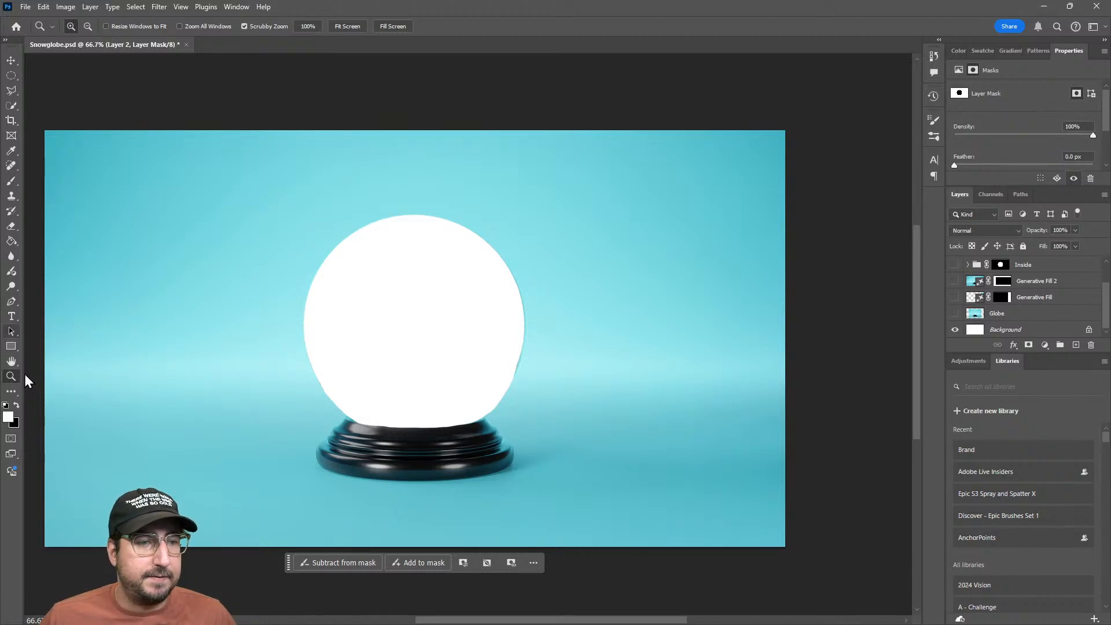
click(7, 421)
click(517, 196)
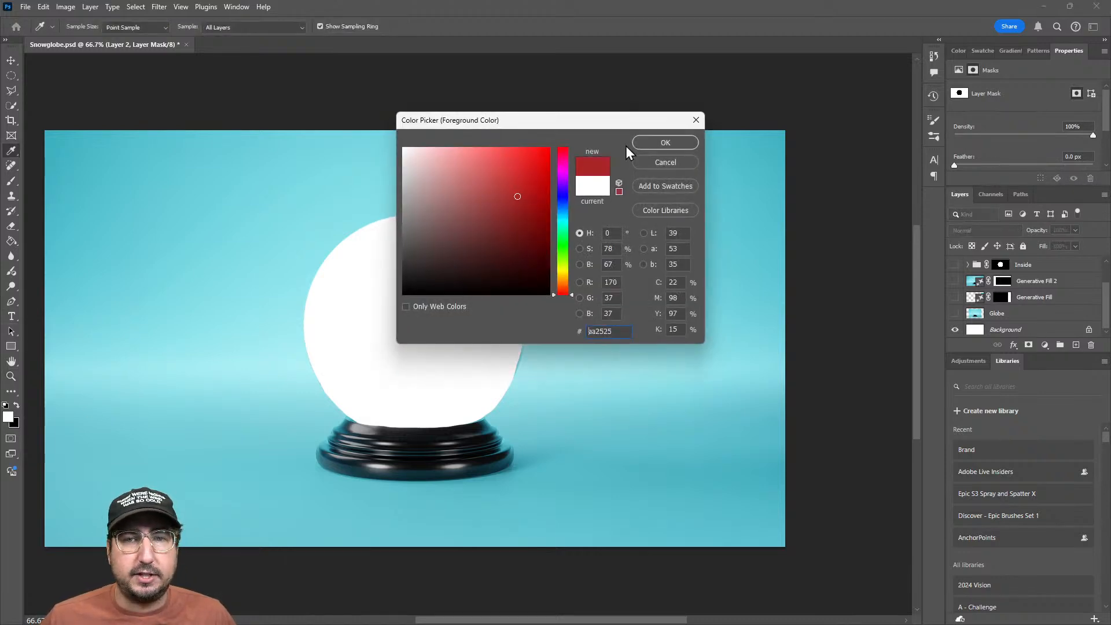
click(675, 138)
Add a new layer directly above Background and paint an orange test scribble inside the glass with a 90 px brush
click(1014, 335)
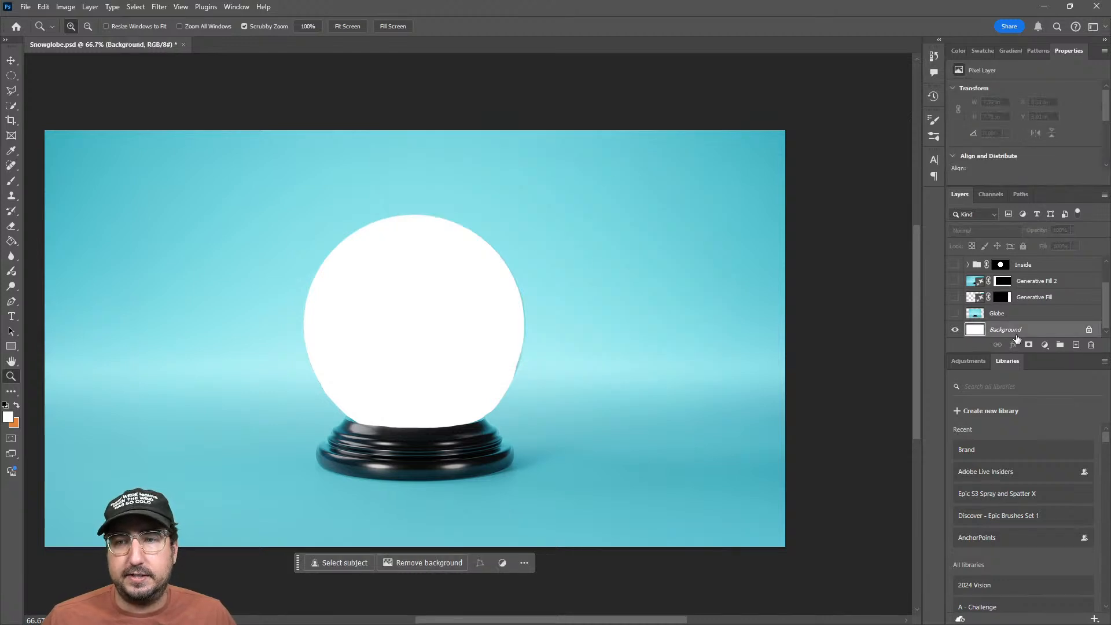
key(g)
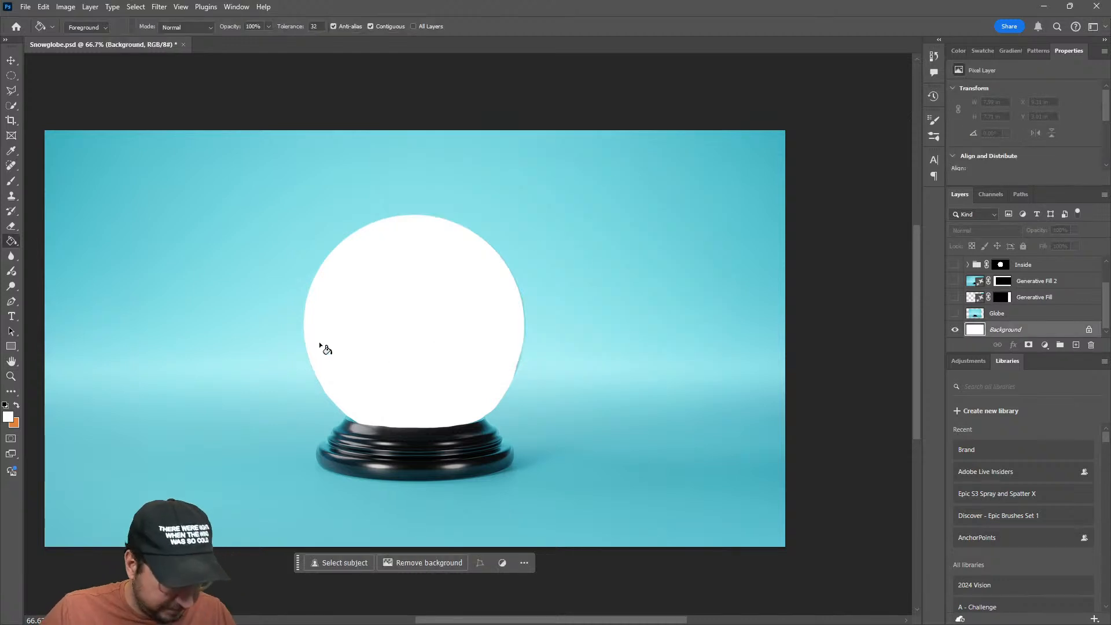
key(ctrl+shift+n)
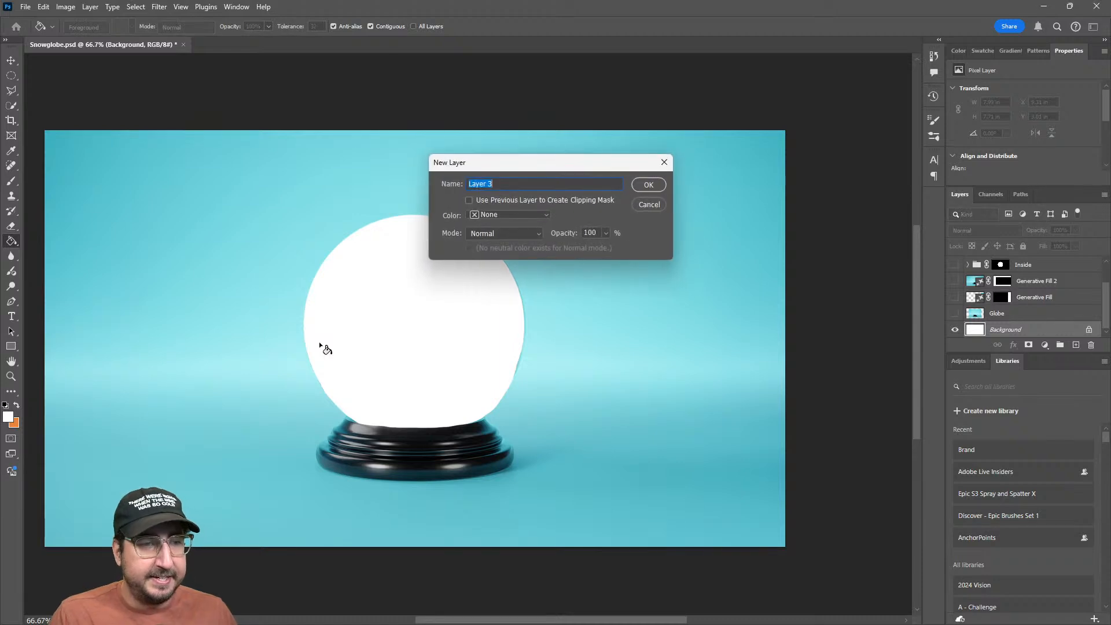
key(Return)
key(x)
key(b)
mouse_move(405, 235)
mouse_down()
mouse_move(400, 403)
mouse_move(384, 313)
mouse_move(467, 332)
mouse_move(523, 296)
mouse_move(494, 300)
mouse_move(530, 293)
mouse_up()
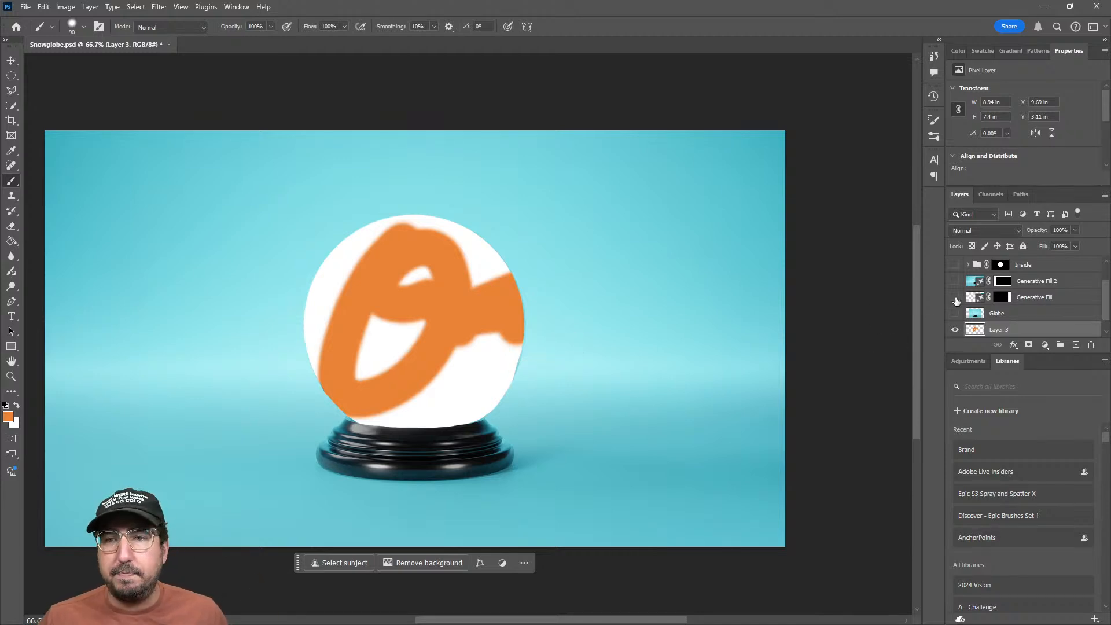
Show Layer 1 and move it above Layer 2
scroll(956, 301, up, 2)
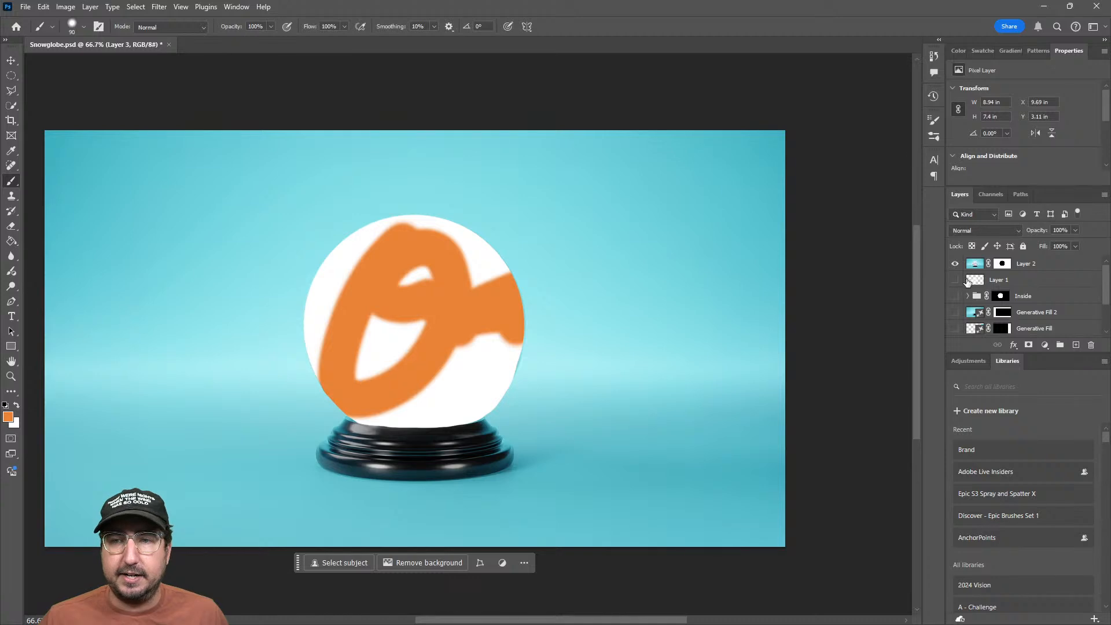
click(955, 280)
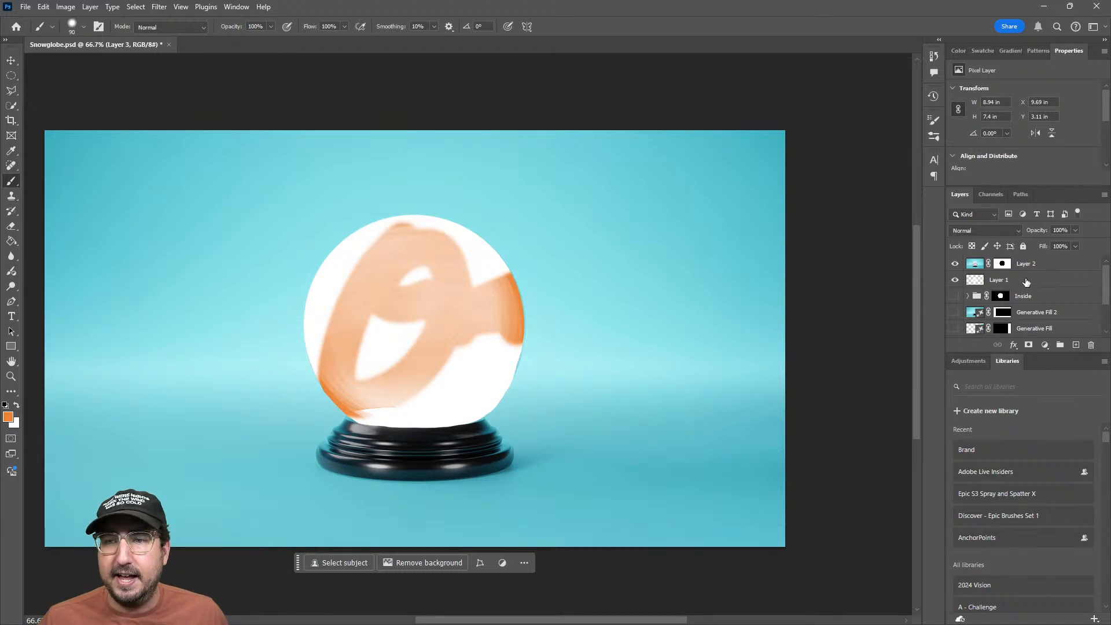
drag(1027, 282, 1024, 262)
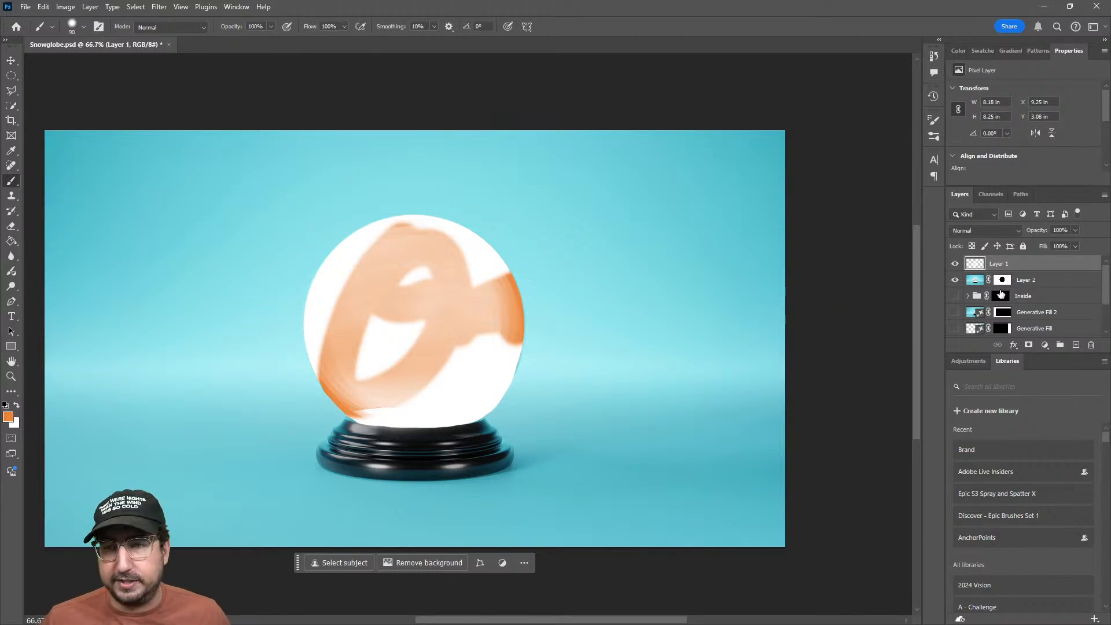
Hide the orange scribble layer and the Background layer
scroll(1015, 294, down, 1)
scroll(1015, 294, down, 2)
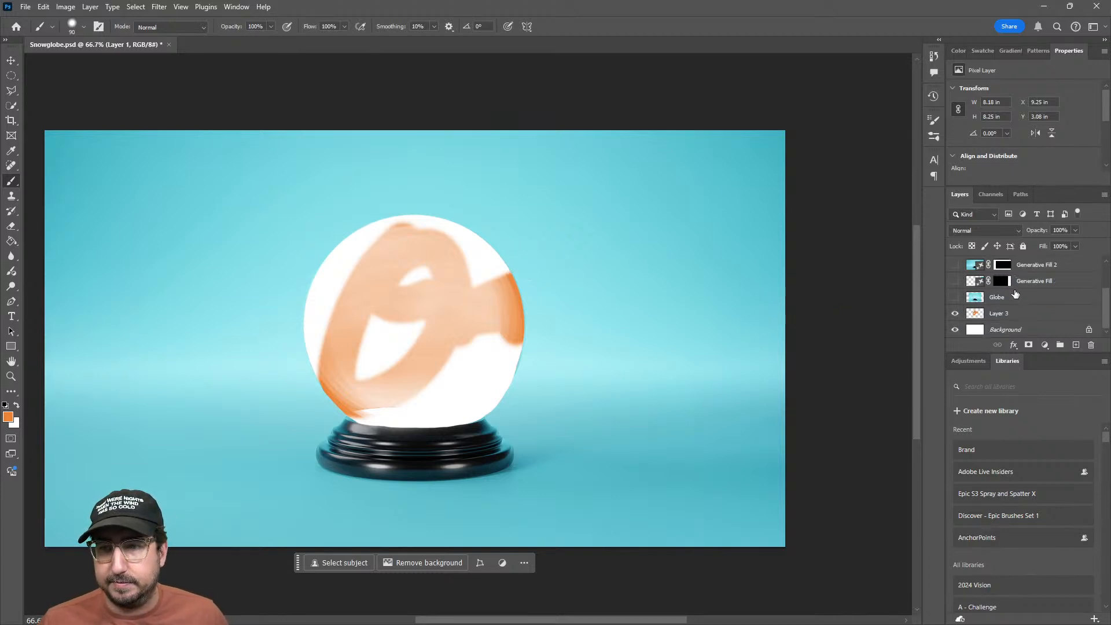
click(954, 314)
click(955, 330)
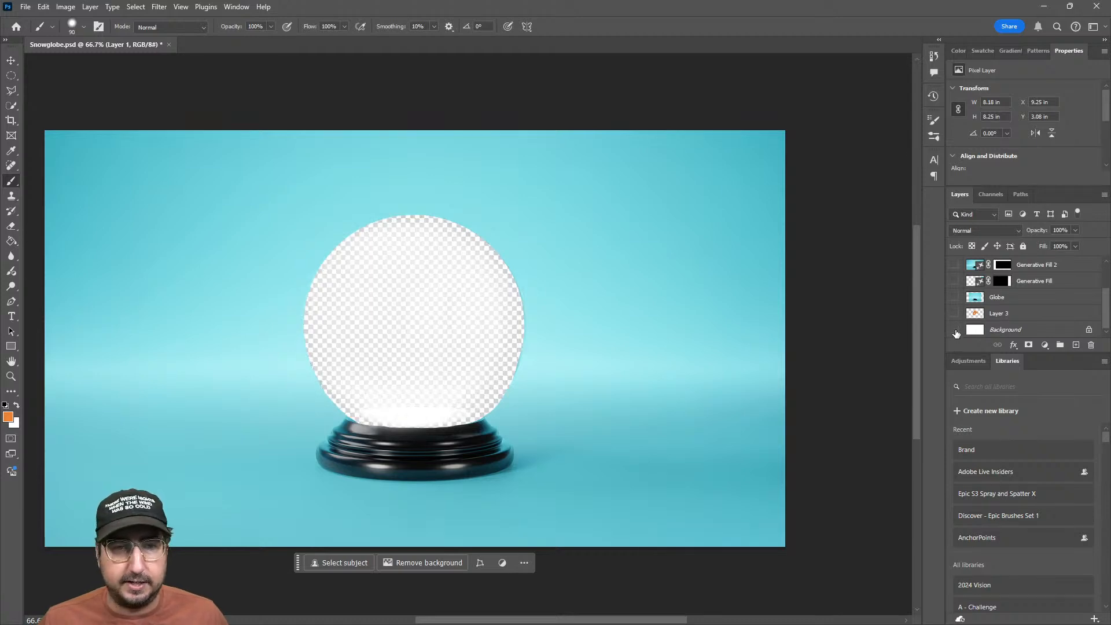
Apply the layer masks of Mountains1 and Mountains2 inside the Inside group and make the group visible
scroll(1006, 312, up, 3)
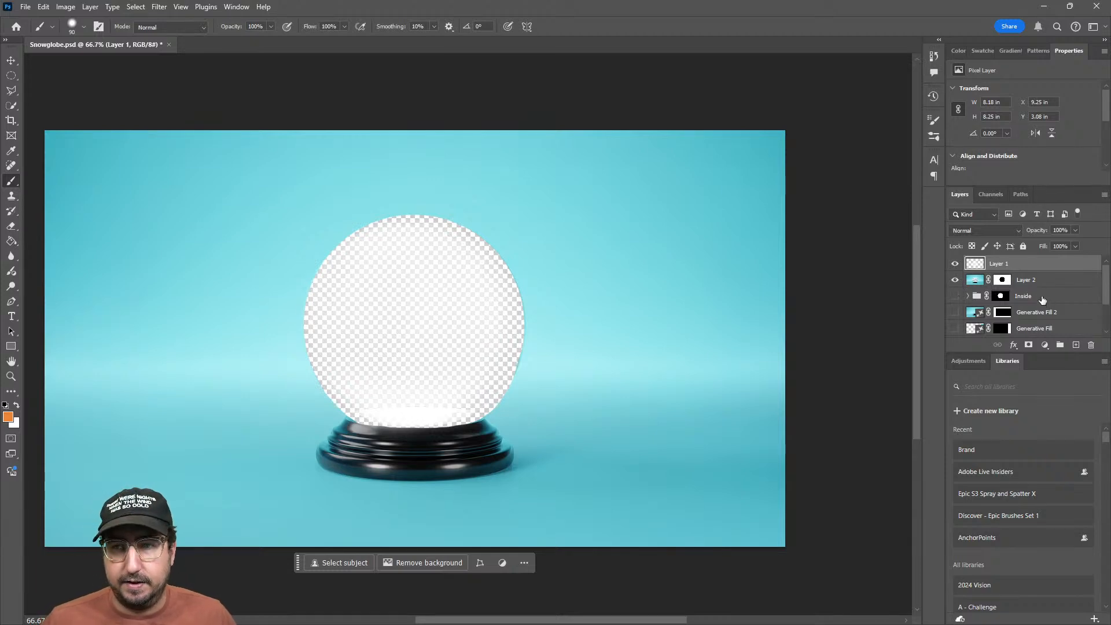
click(967, 297)
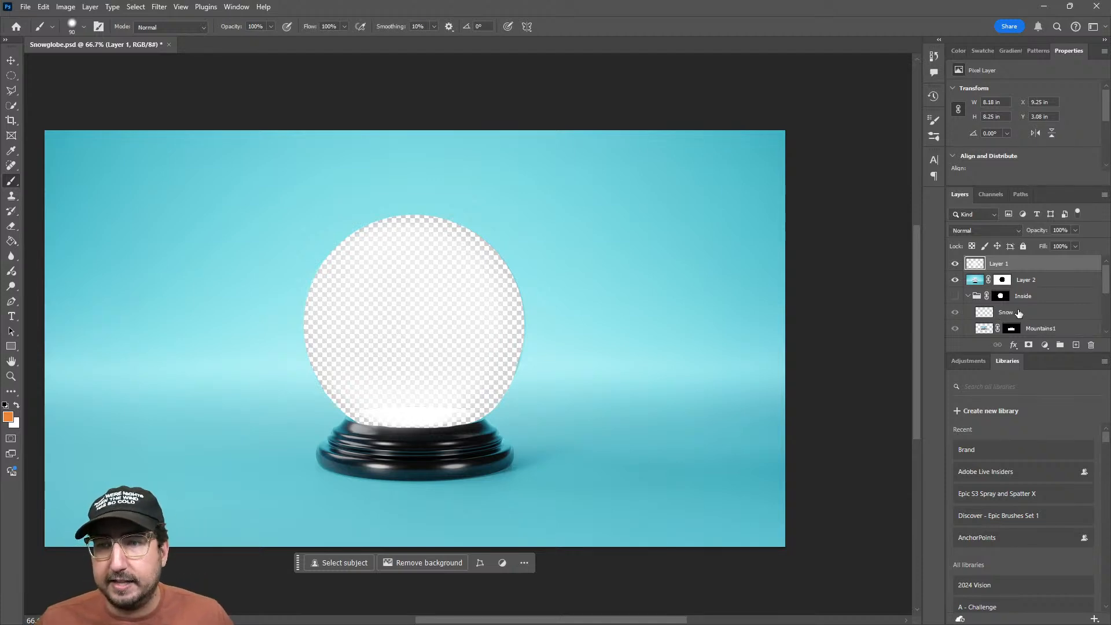
scroll(1018, 313, down, 1)
scroll(1012, 310, down, 1)
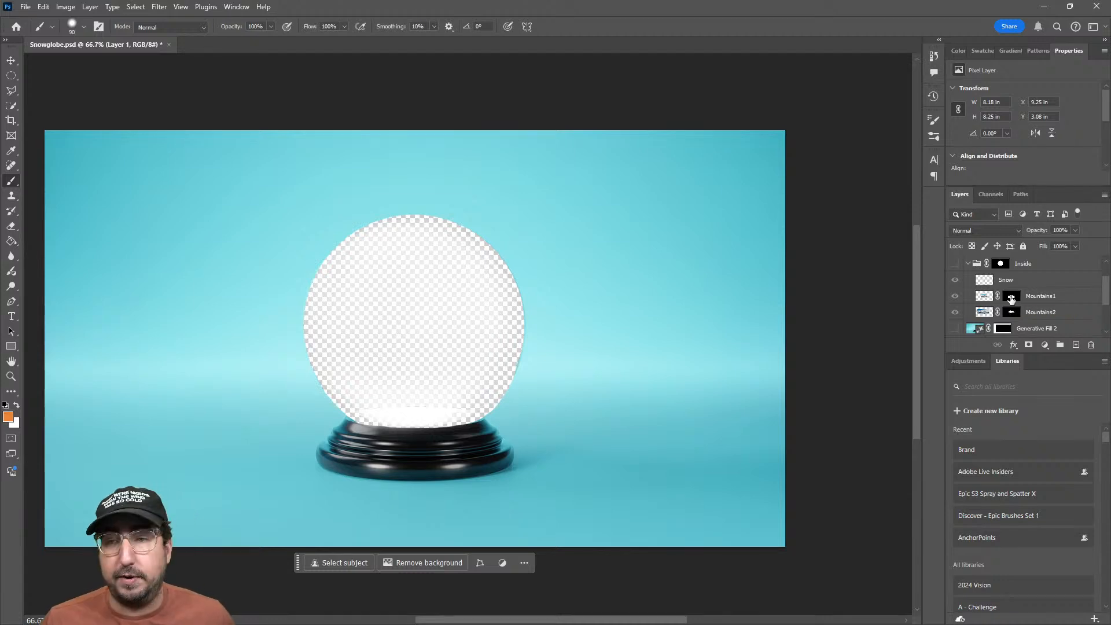
right_click(1010, 298)
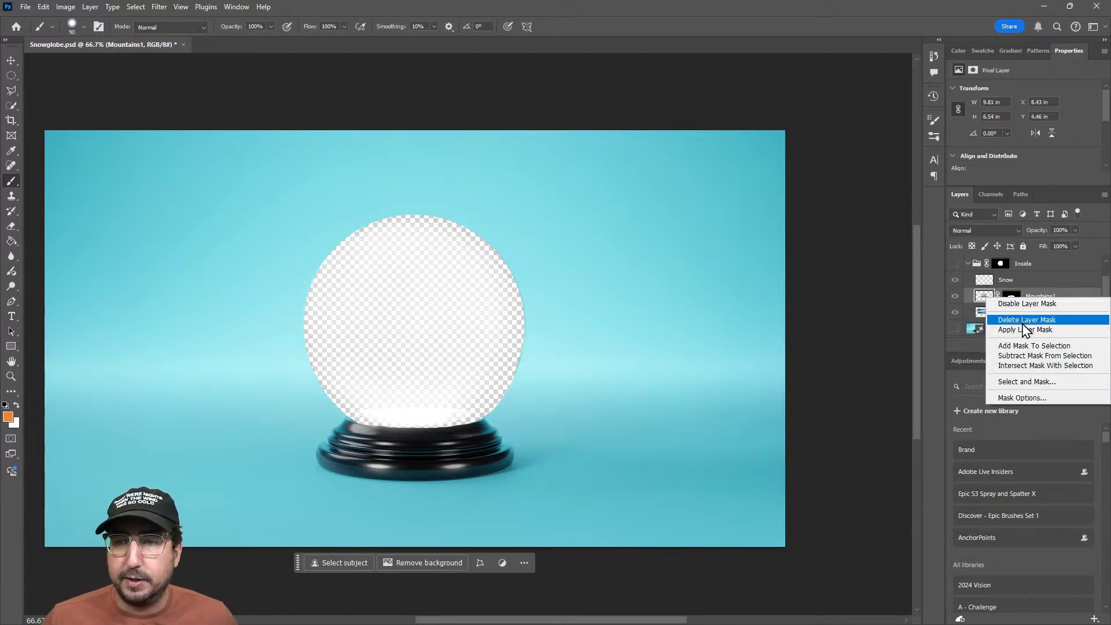
click(1022, 323)
right_click(1013, 317)
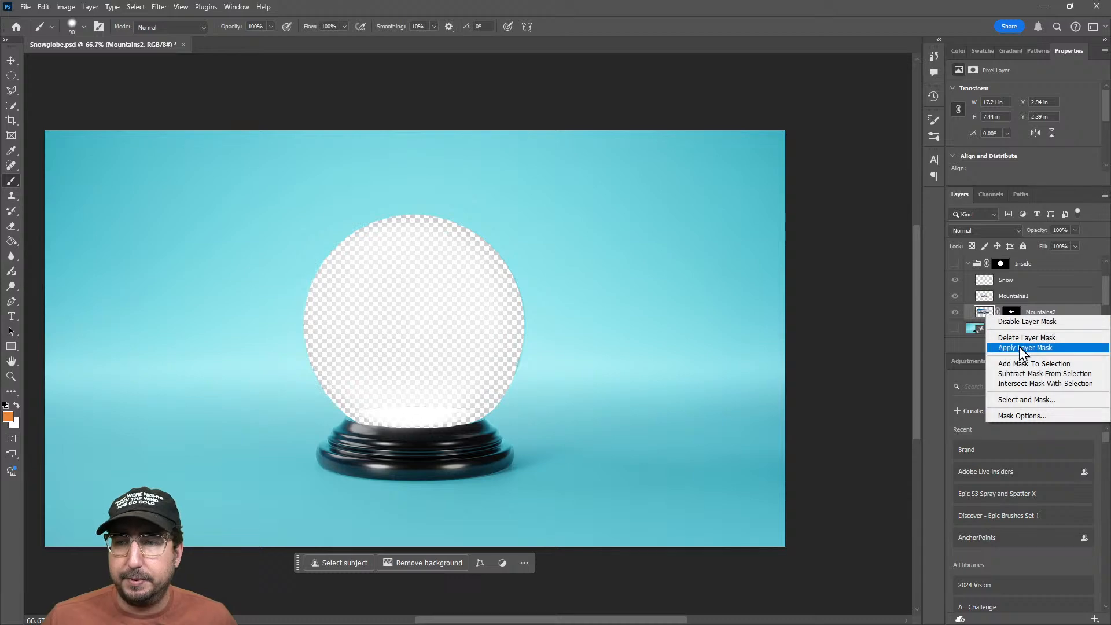
click(1012, 340)
click(956, 264)
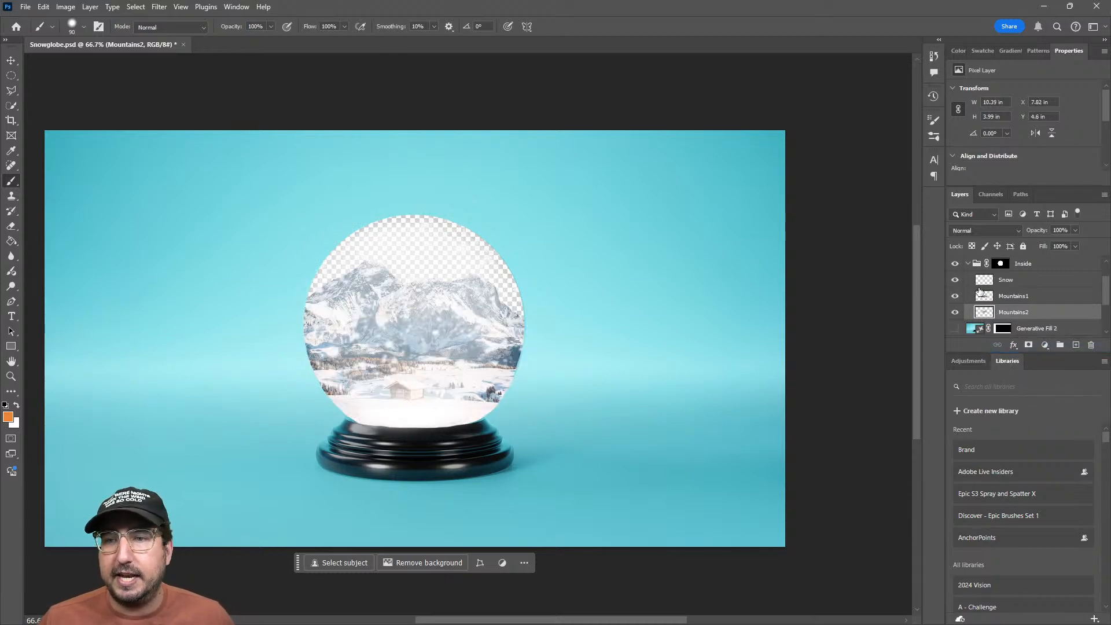
Delete the Generative Fill 2, Generative Fill, Globe, Layer 3 and Background layers
scroll(999, 306, down, 1)
scroll(999, 305, down, 1)
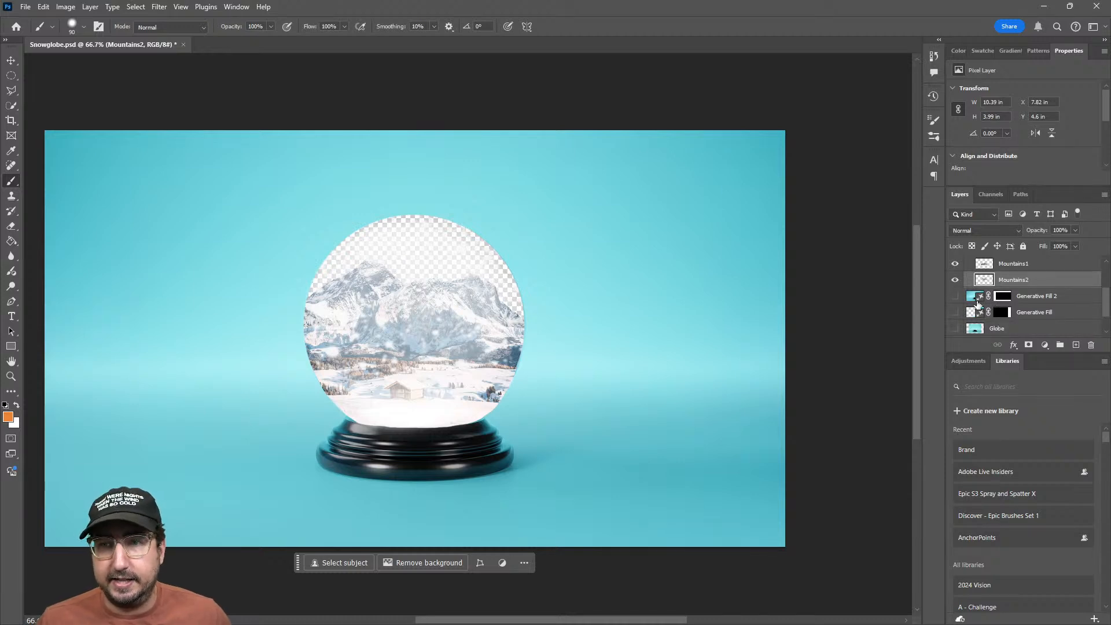
scroll(978, 304, down, 1)
scroll(977, 304, up, 1)
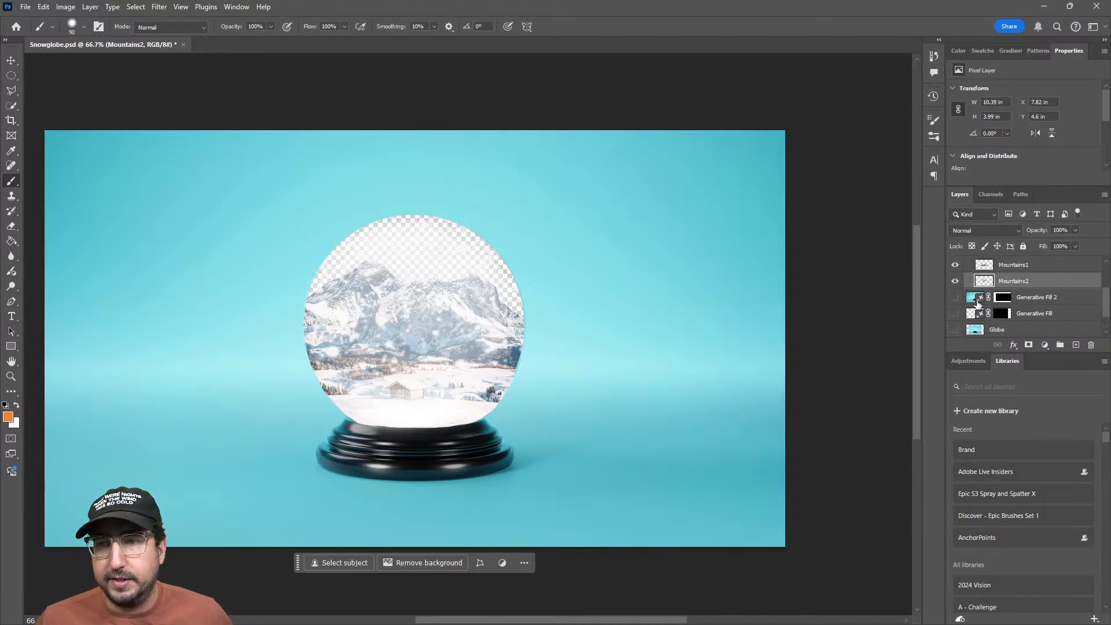
shift+click(1049, 302)
scroll(1030, 307, down, 2)
shift+click(1014, 313)
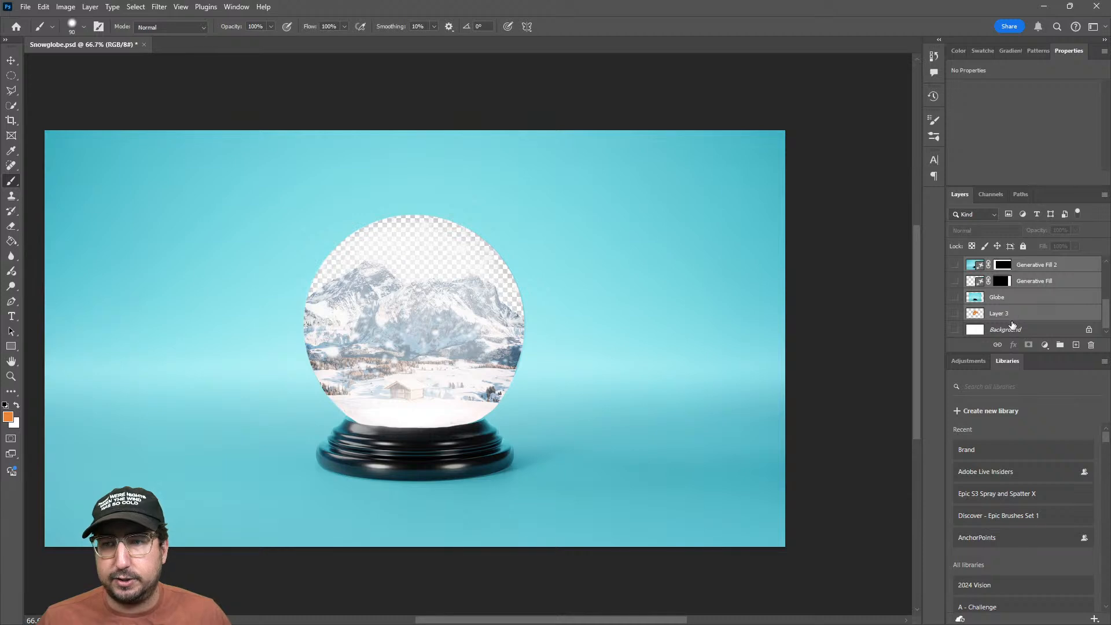
click(1091, 346)
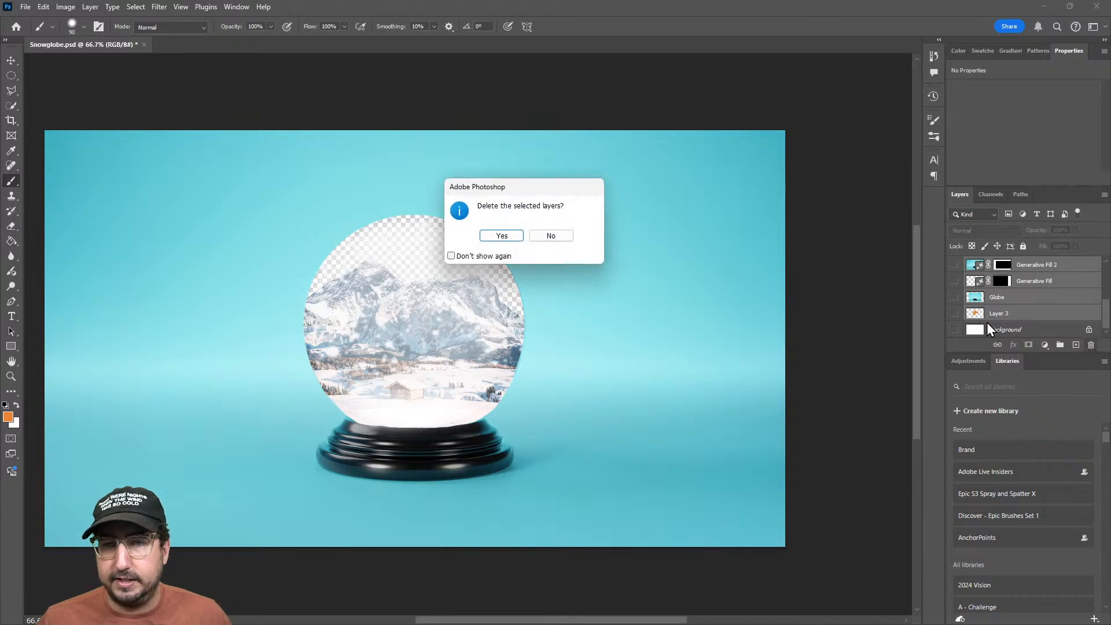
click(501, 236)
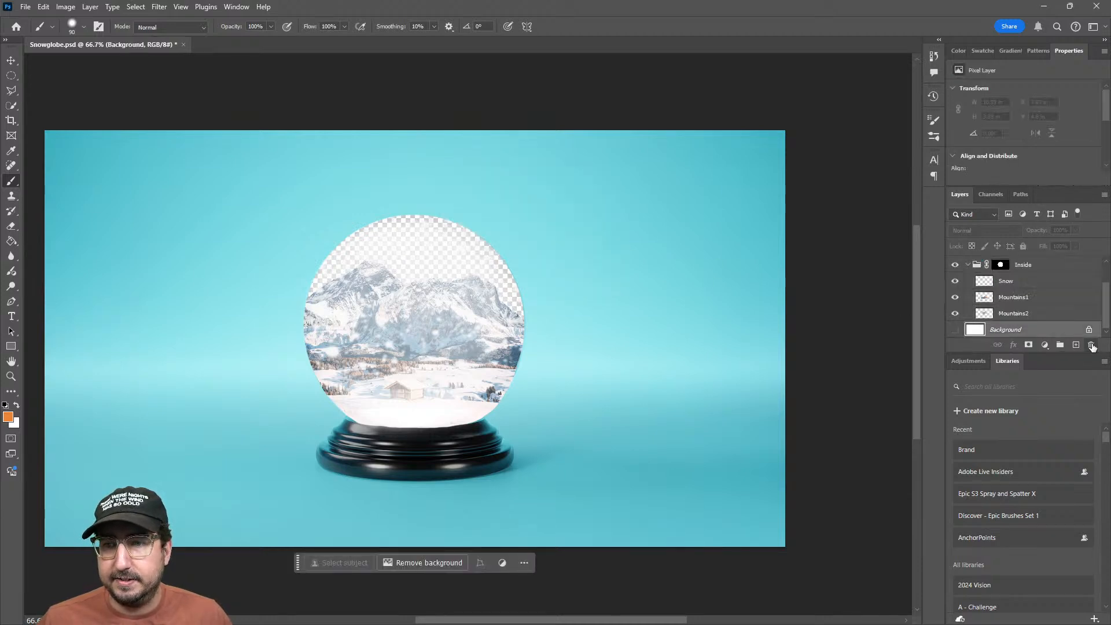
click(1091, 346)
click(503, 236)
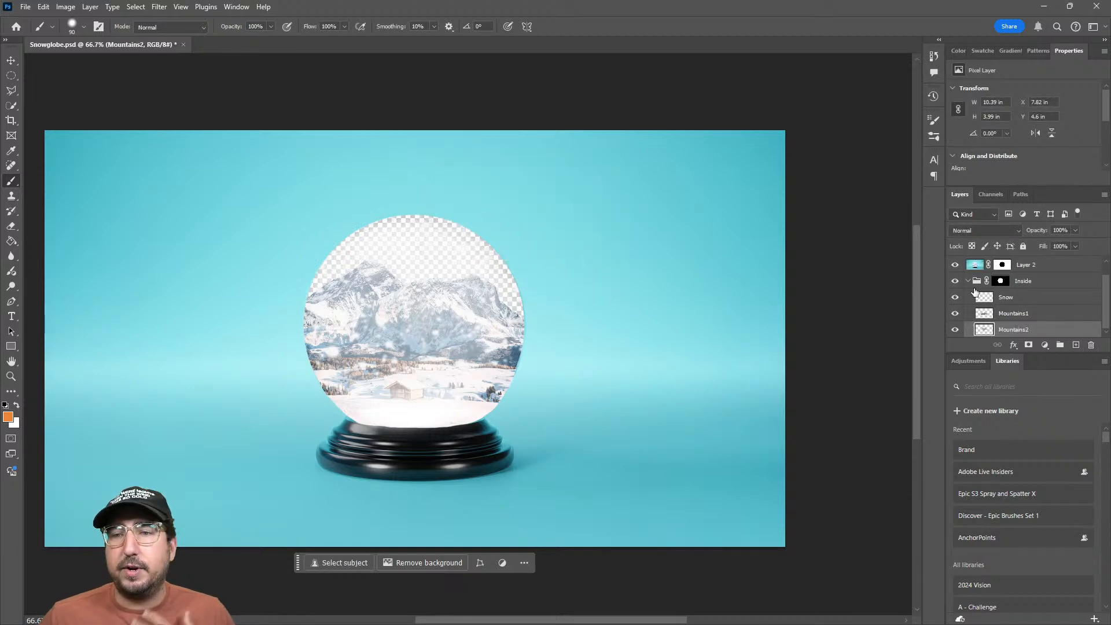
Apply the layer mask of Layer 2 and check the mask options of the Inside group
click(1001, 266)
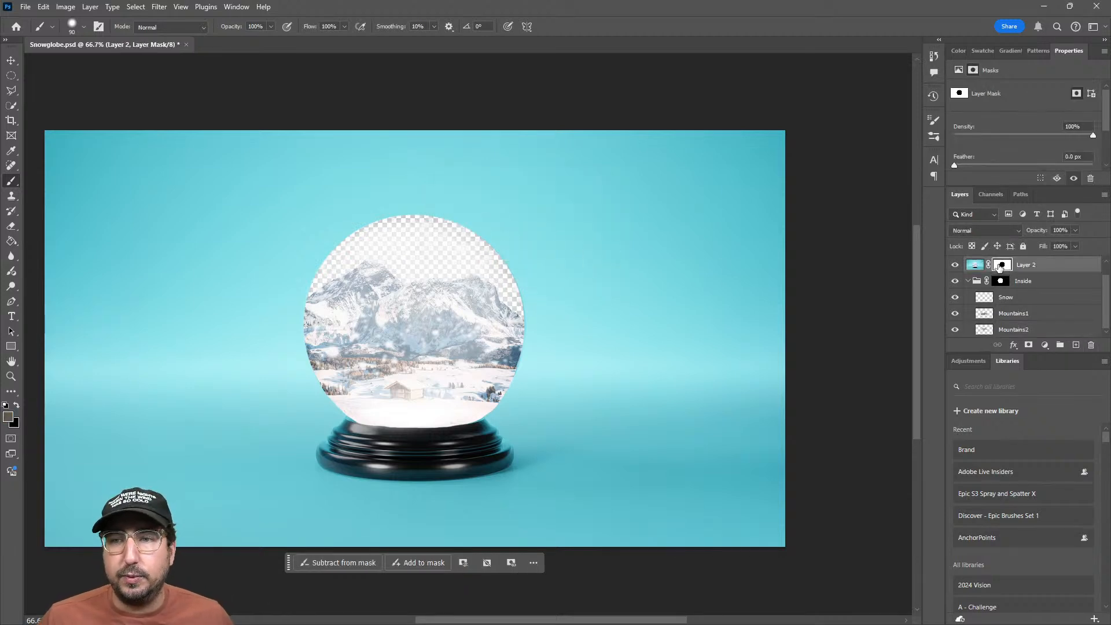
right_click(999, 267)
click(1002, 286)
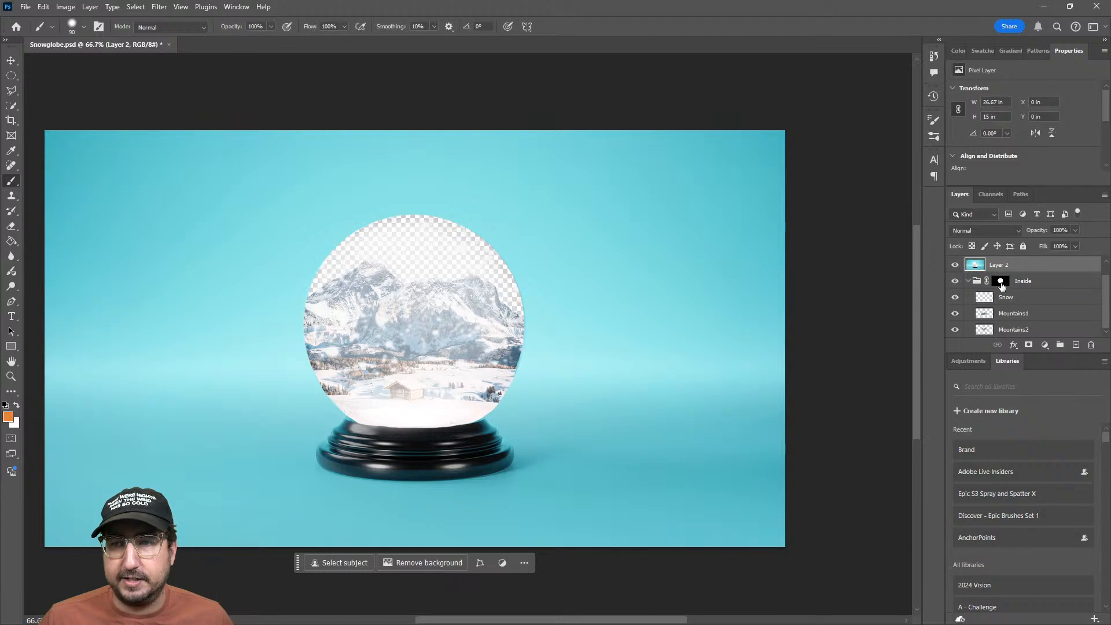
right_click(999, 283)
click(1024, 276)
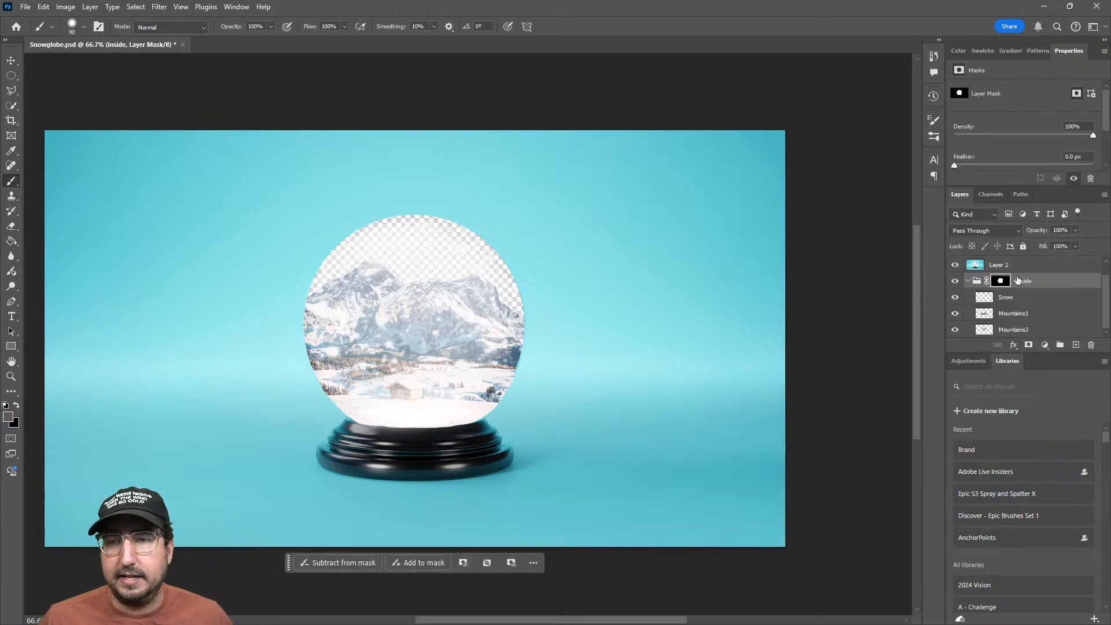
Move Snow, Mountains1 and Mountains2 out of the Inside group, above it, and delete the group's layer mask
click(1018, 297)
shift+click(1059, 330)
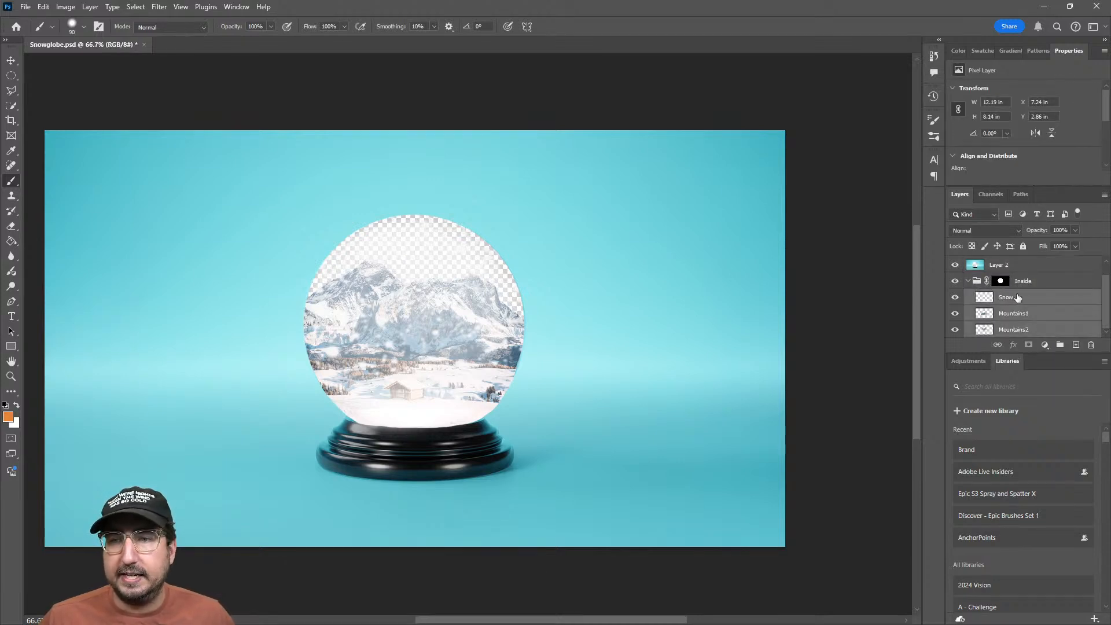
drag(1018, 297, 1019, 280)
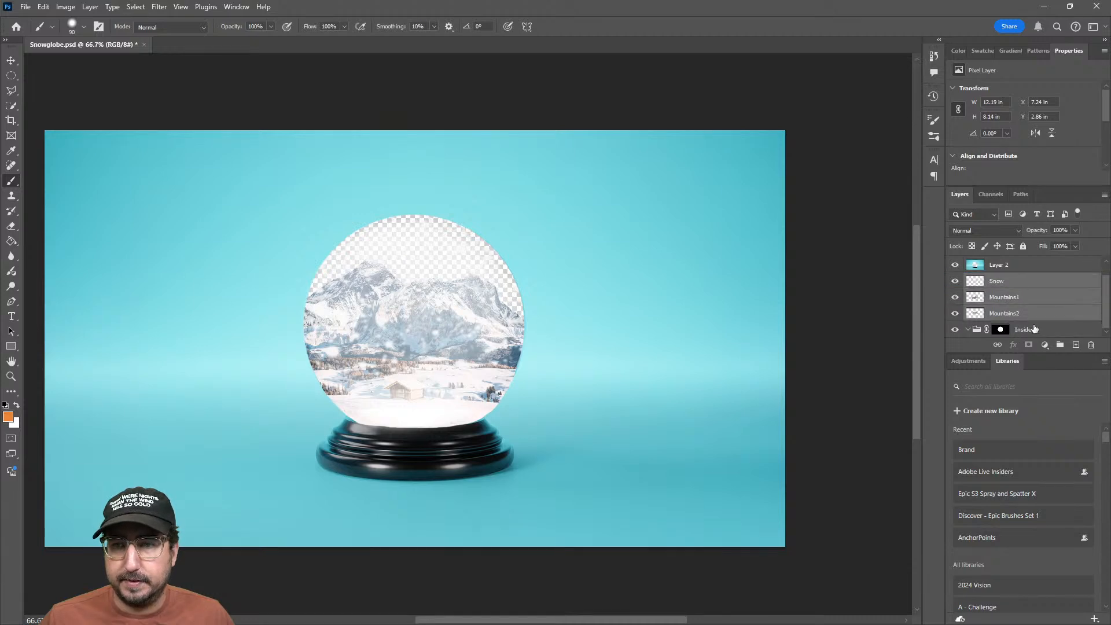
right_click(1034, 328)
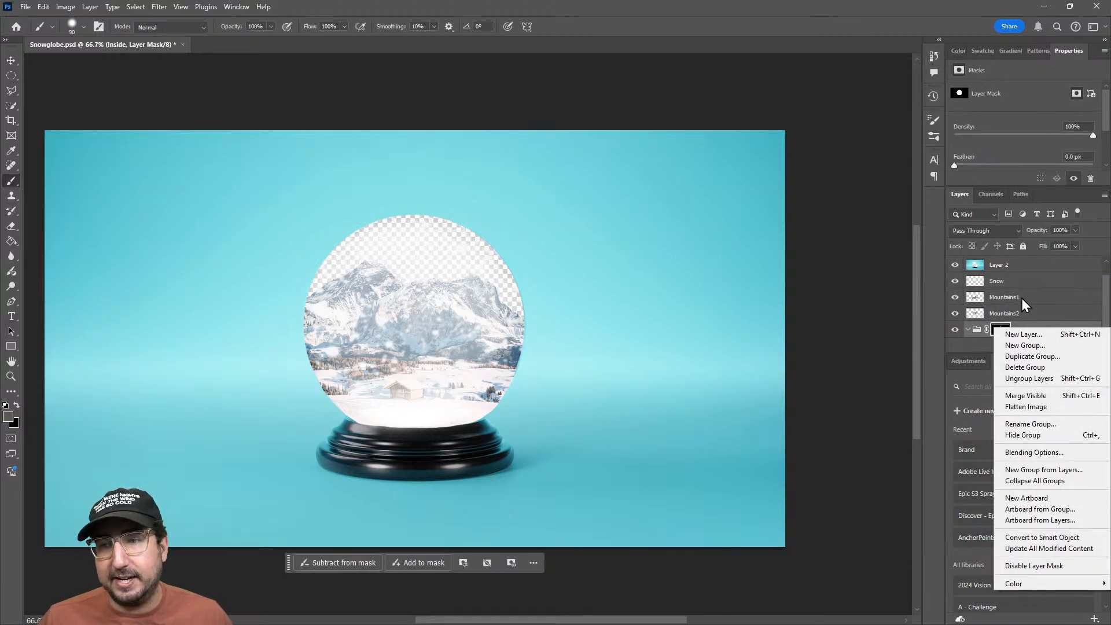
key(Escape)
click(1091, 345)
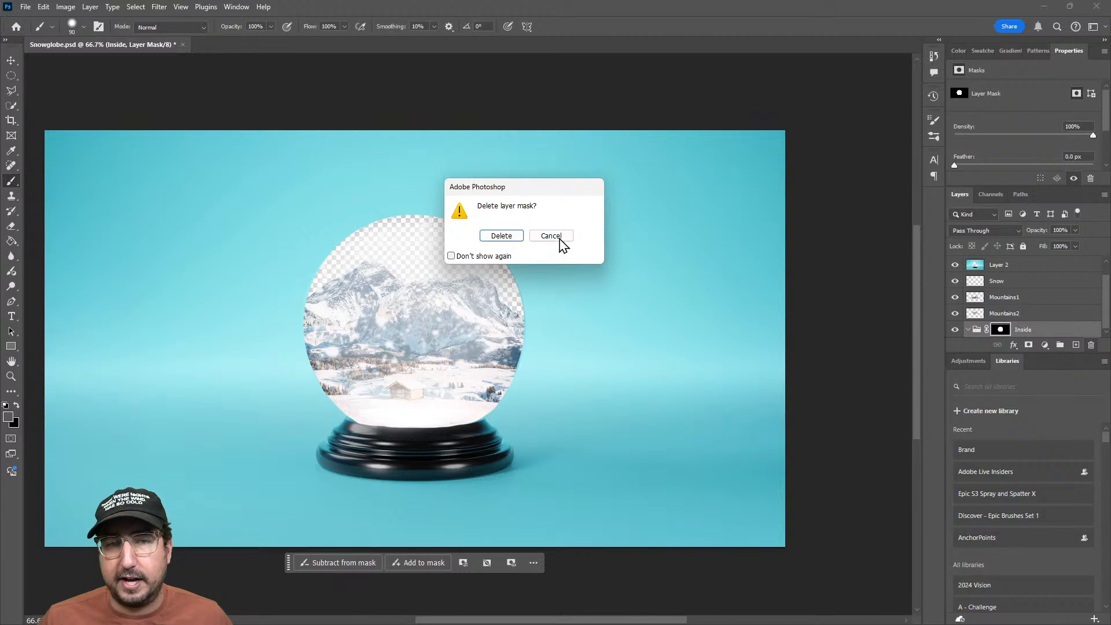
click(506, 237)
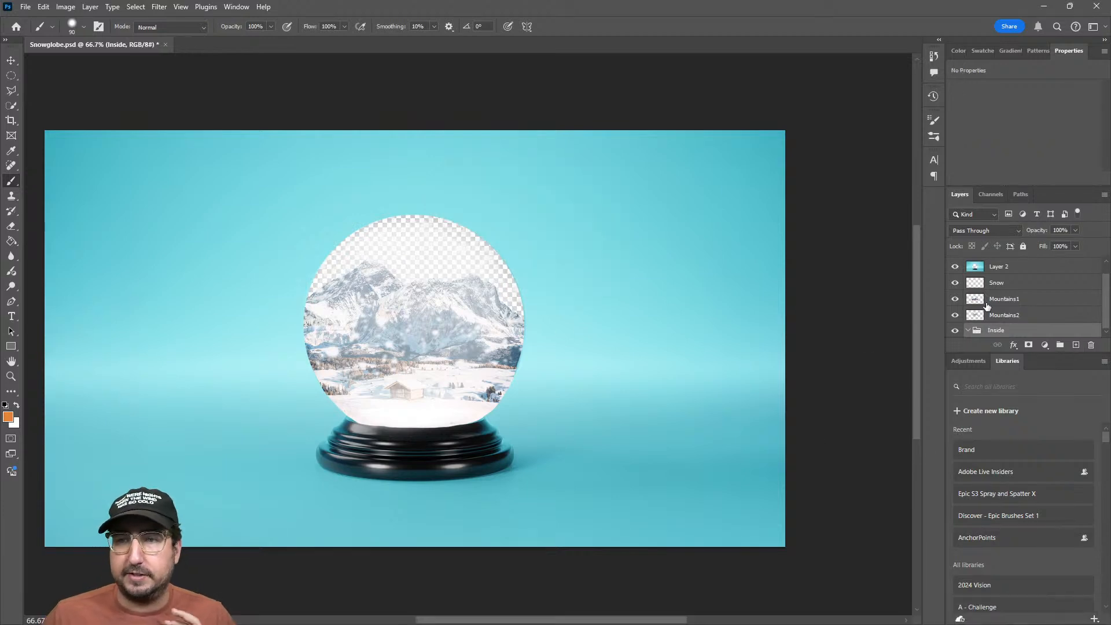
Examine the separated Snow, Mountains1, Mountains2 and Layer 1 contents by hiding and showing each layer in turn
click(955, 283)
click(955, 283)
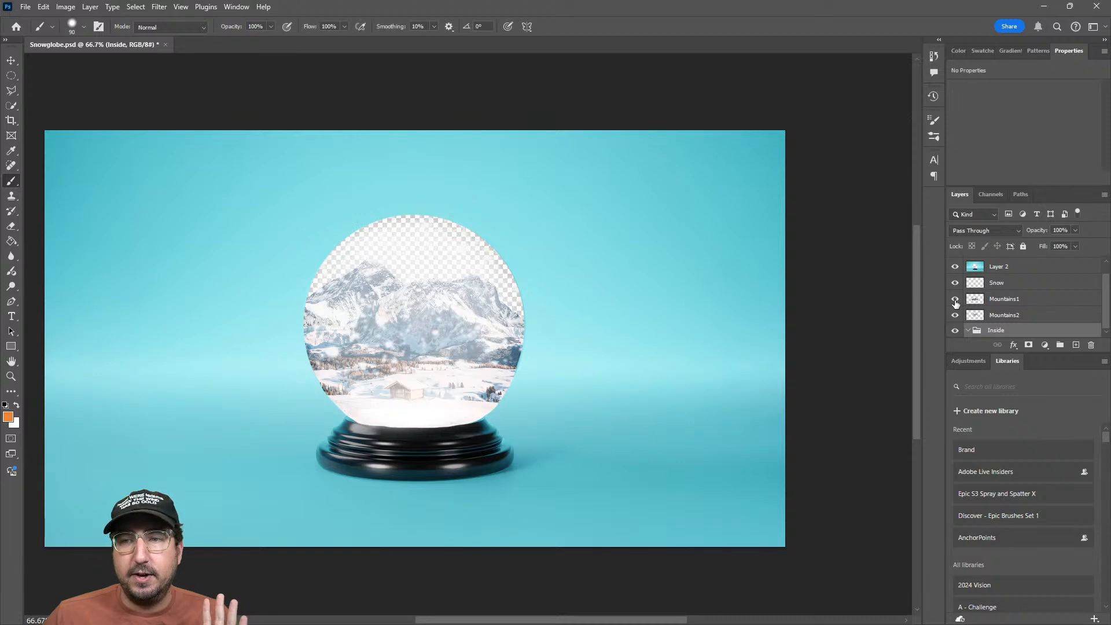
click(956, 301)
click(955, 301)
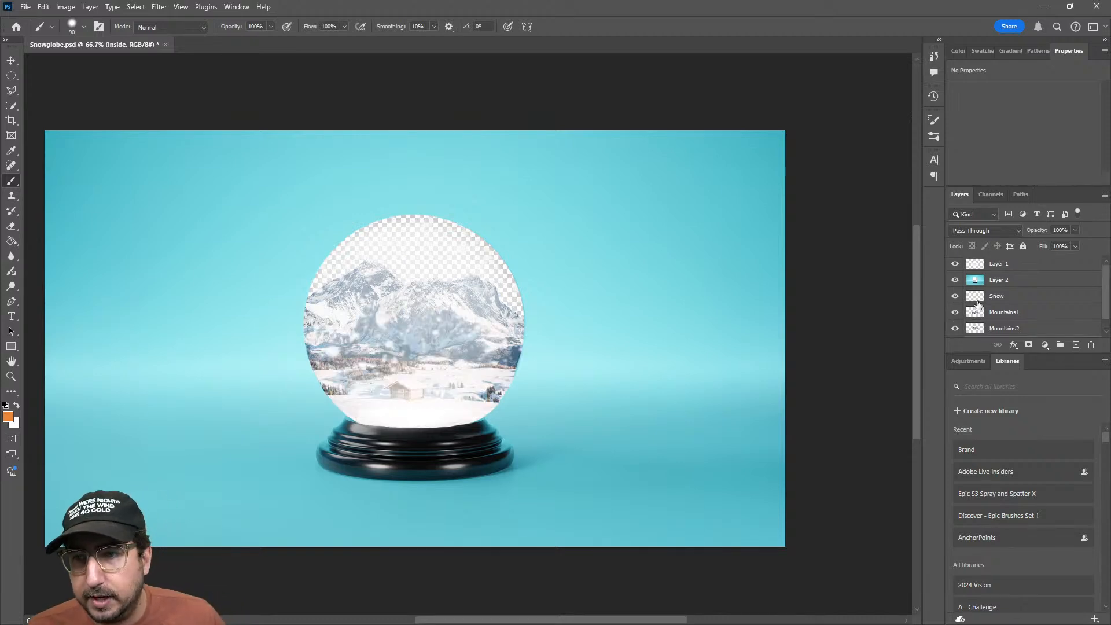
click(956, 316)
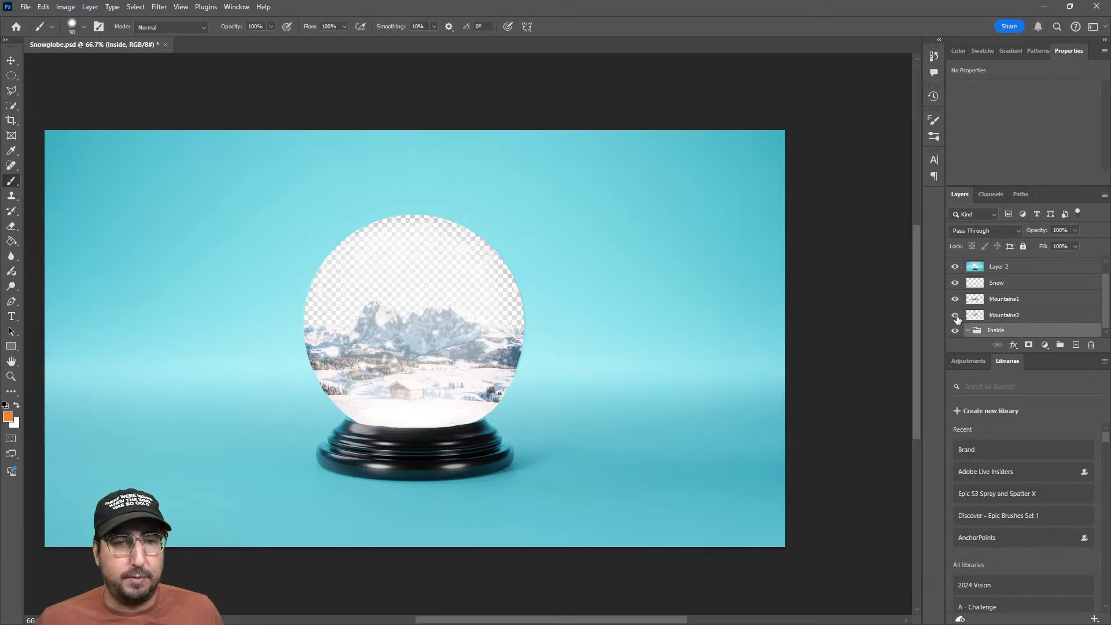
click(955, 316)
scroll(957, 289, up, 1)
click(955, 264)
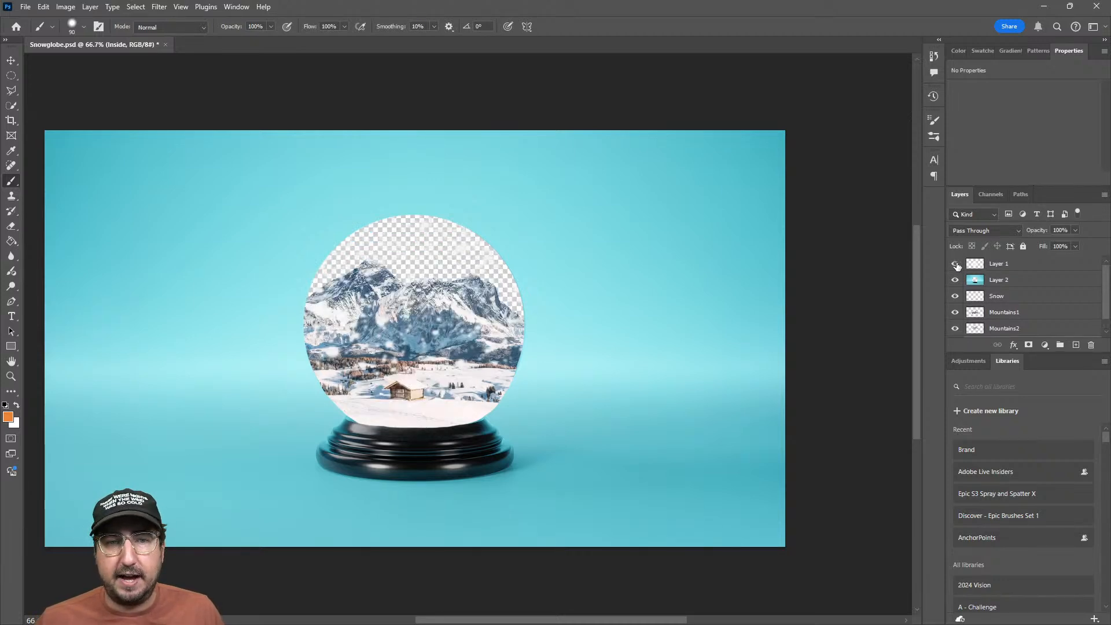
click(955, 264)
Rename Layer 1 as Shine
double_click(998, 263)
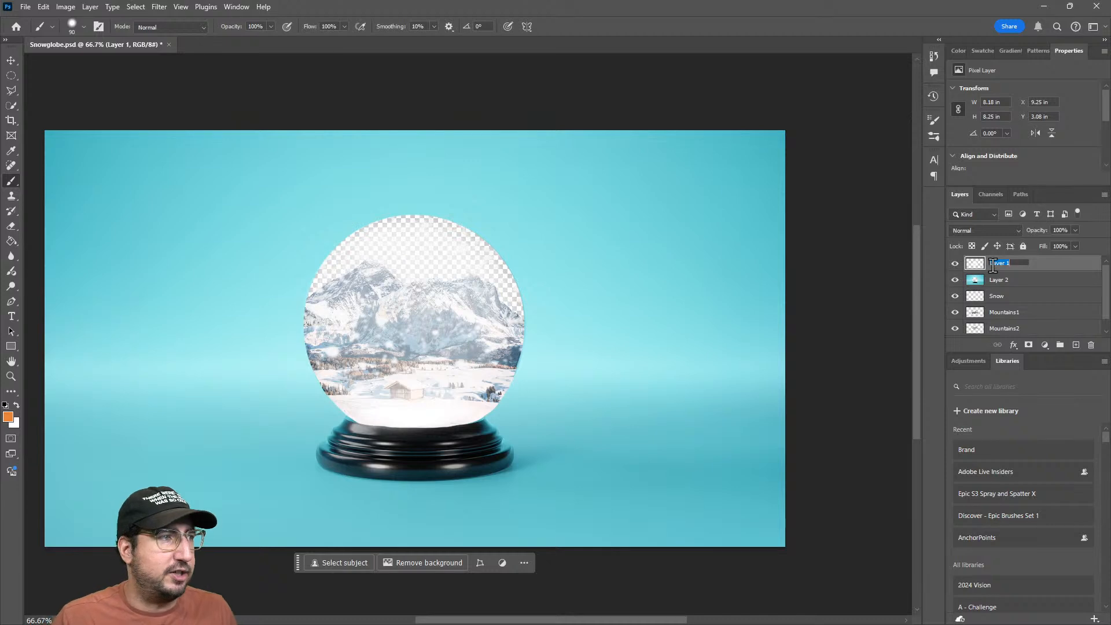
text(Shine)
key(Return)
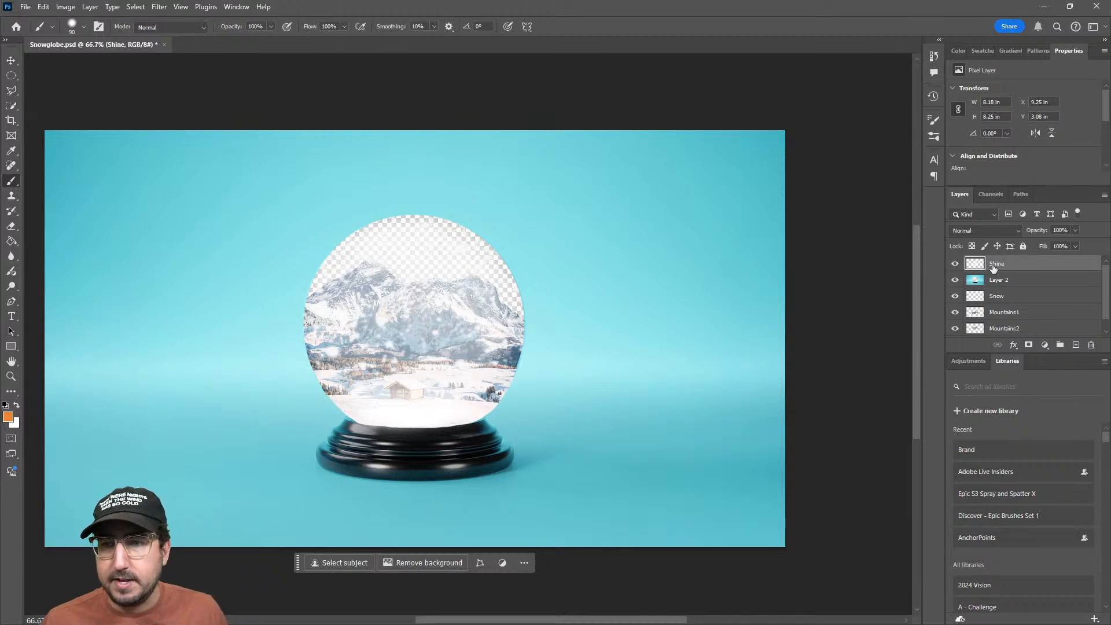
Delete the empty Inside group below the Mountains2 layer
scroll(993, 267, down, 1)
scroll(1008, 334, up, 1)
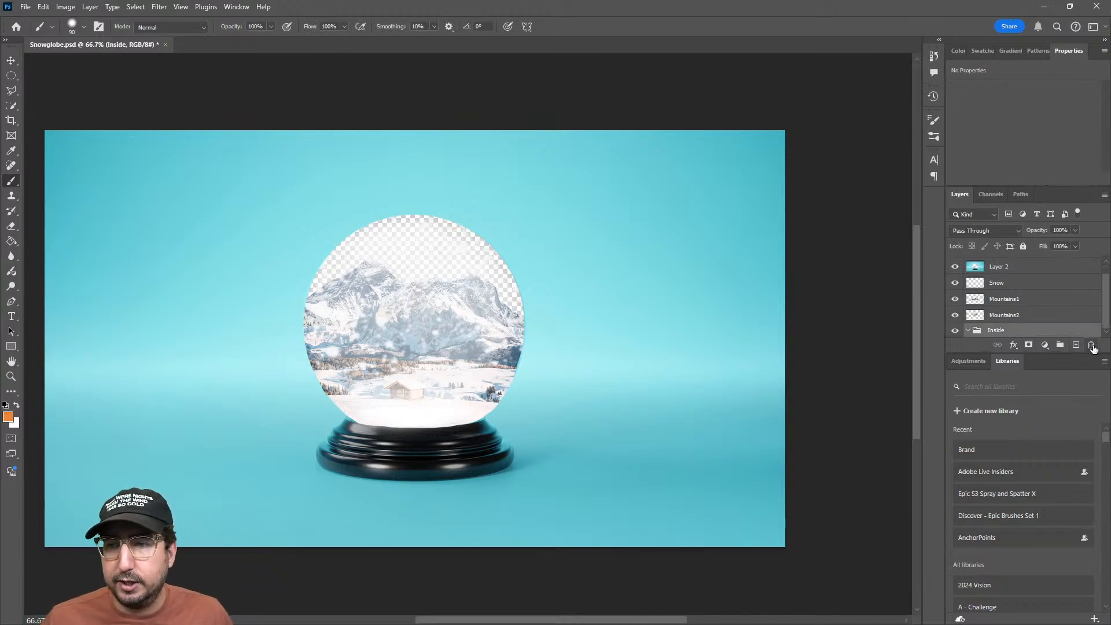
click(1059, 329)
Save the document under the name SnowglobeAnimated in Photoshop format, in Downloads, with Maximize Compatibility on
click(25, 7)
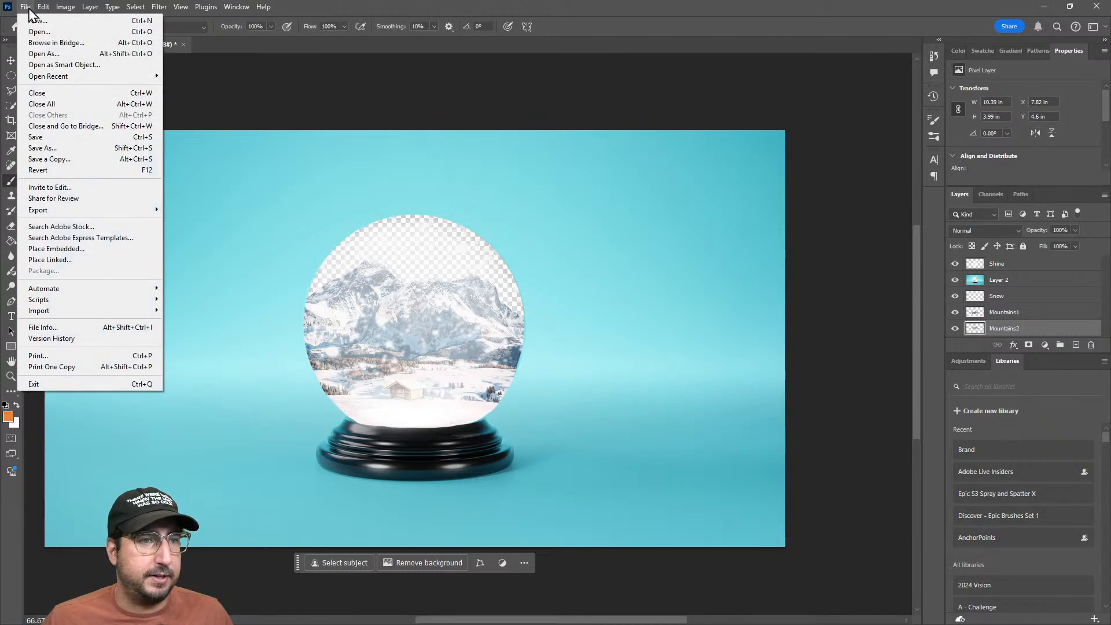
click(93, 148)
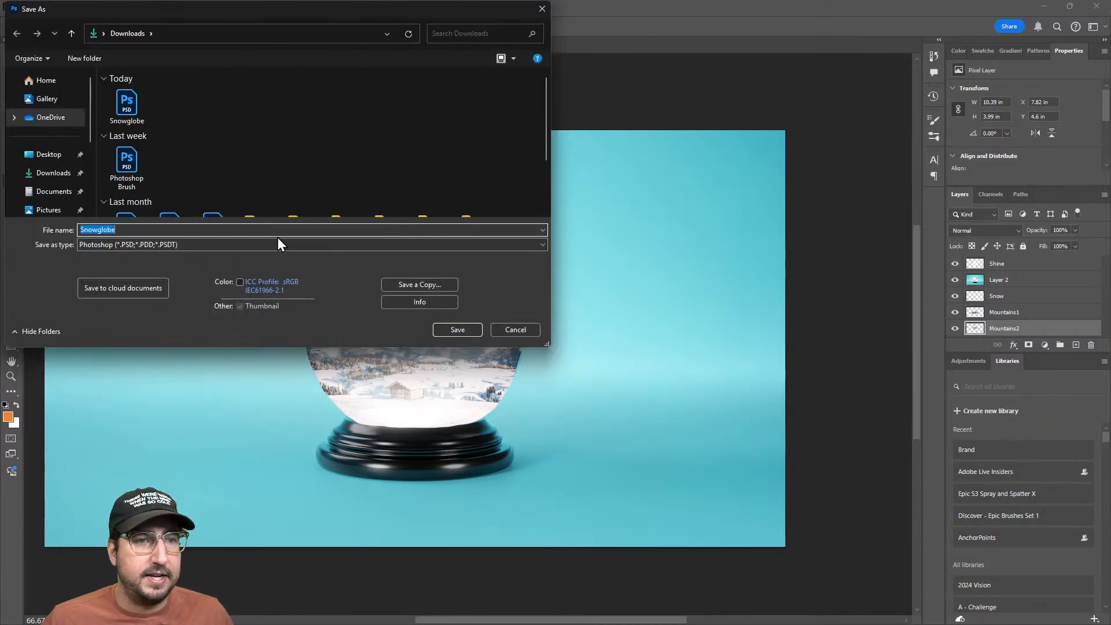
click(257, 230)
text(Animat)
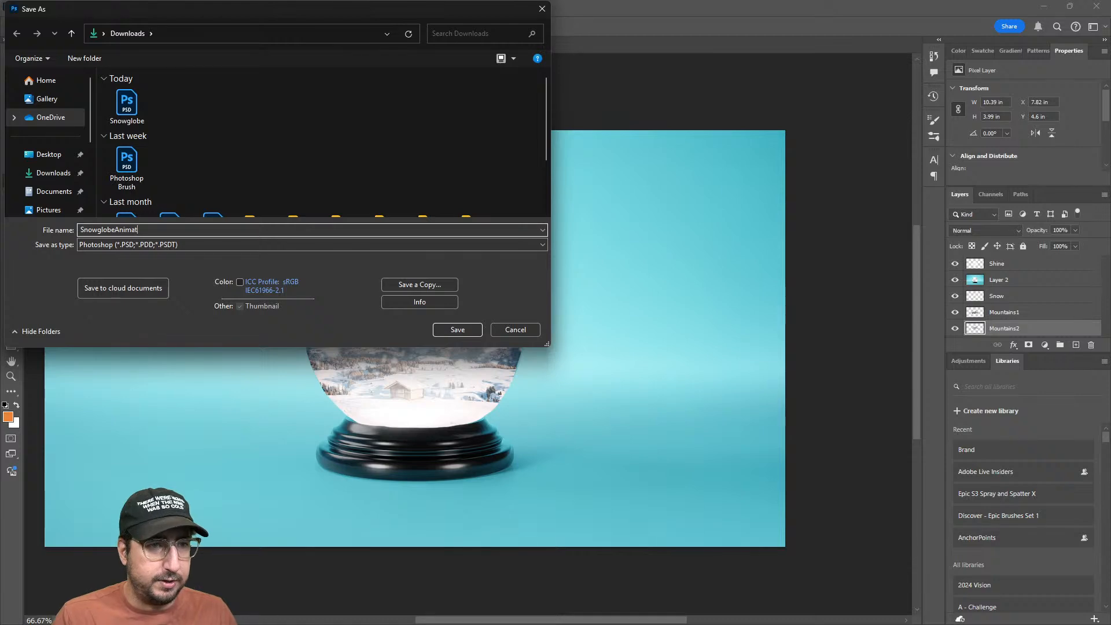
text(ed)
key(Return)
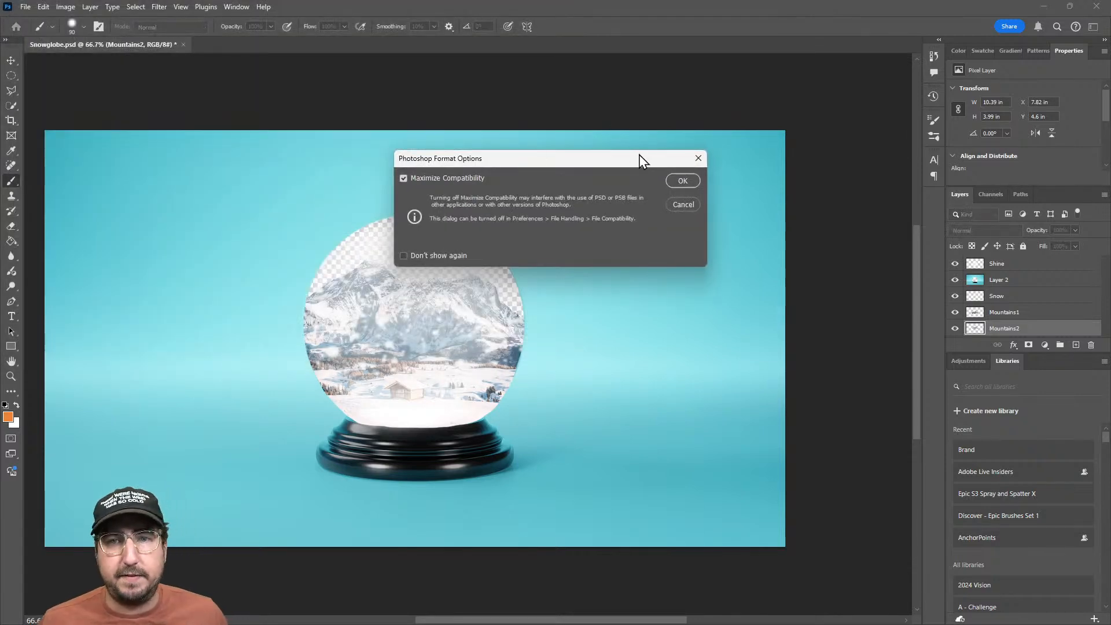
click(681, 182)
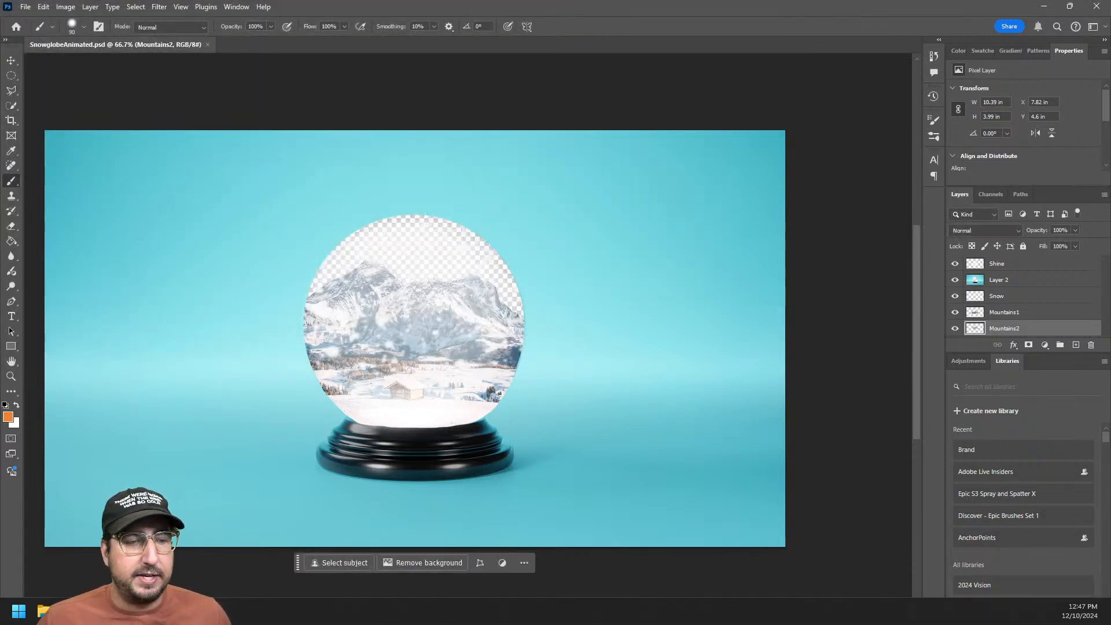
Switch to the Chrome browser and open Adobe Express at express.adobe.com in the Google tab
click(69, 612)
click(79, 577)
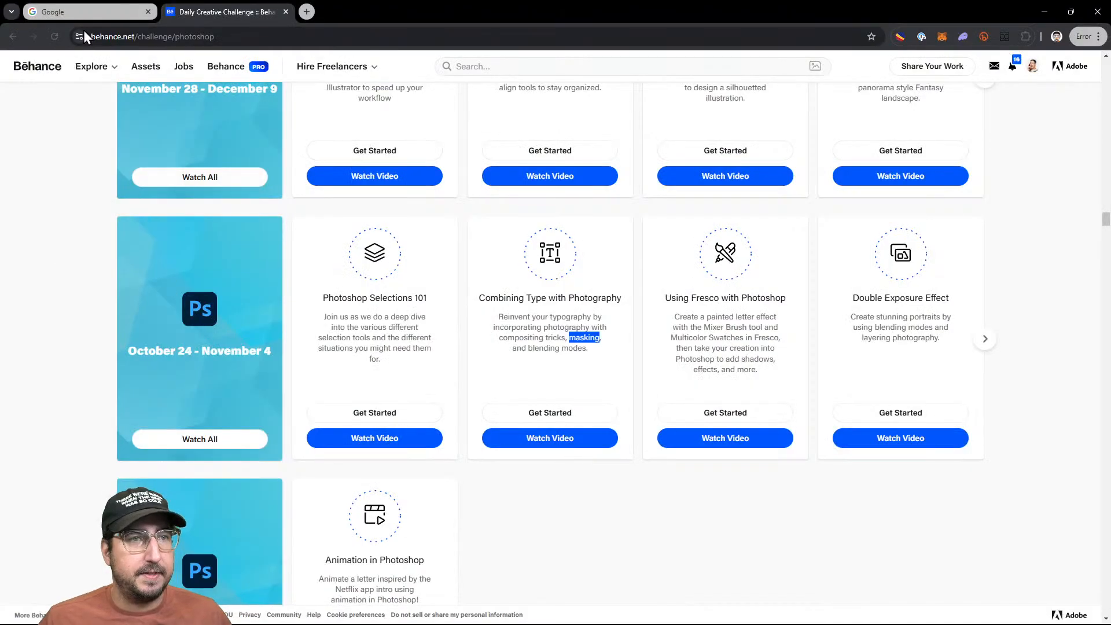
click(81, 5)
click(119, 34)
text(ex)
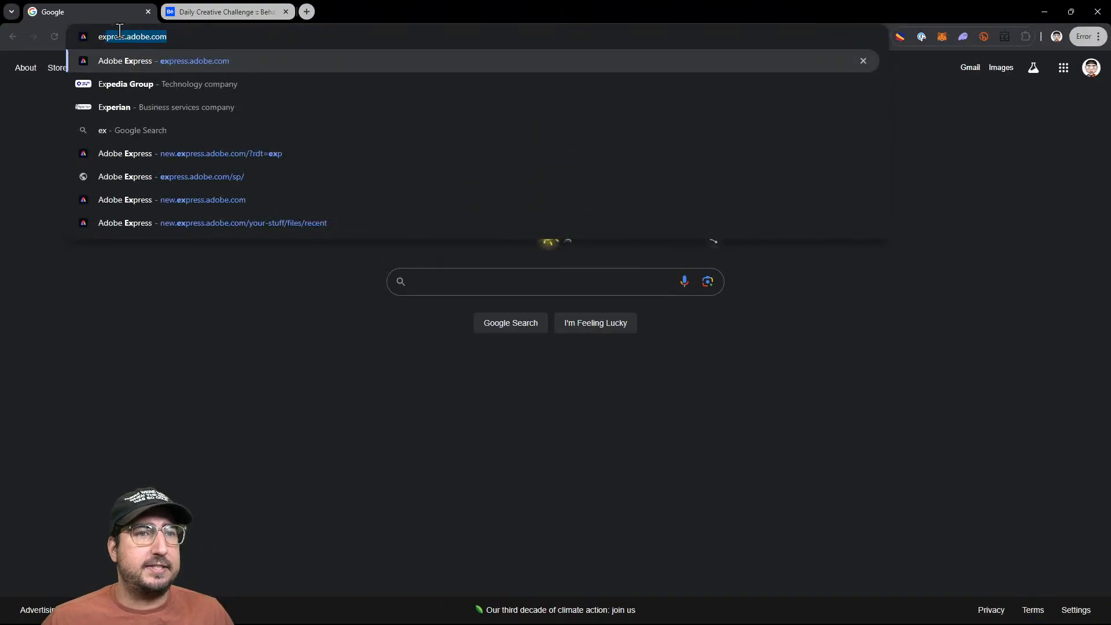
key(Return)
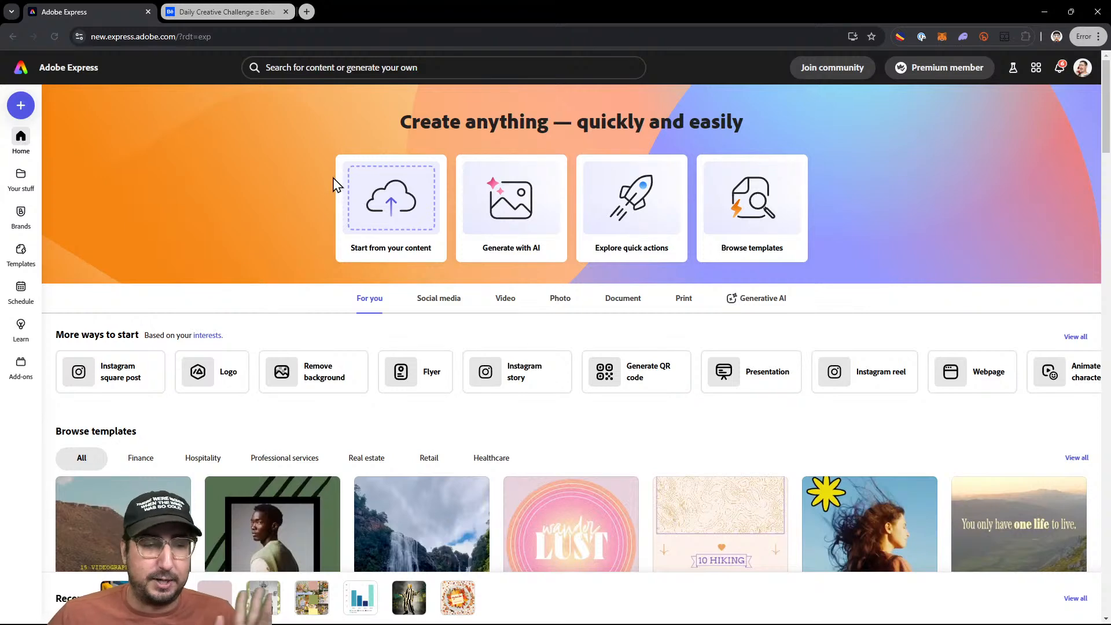
Import the SnowglobeAnimated PSD from Downloads, convert it to an Adobe Express file, and open the converted design
click(397, 206)
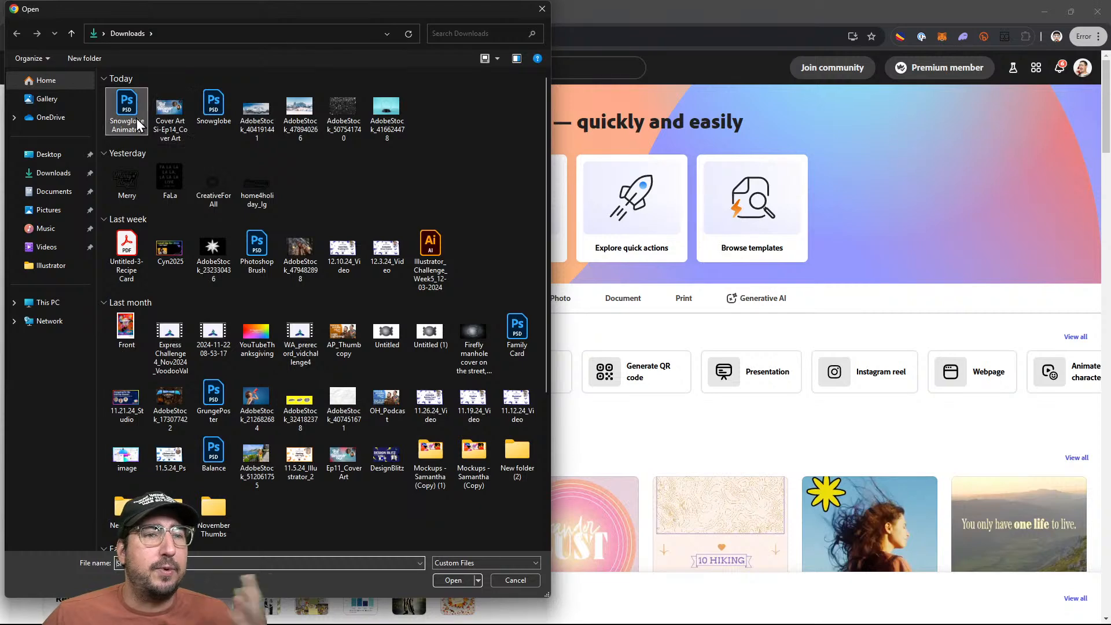
click(137, 118)
click(453, 580)
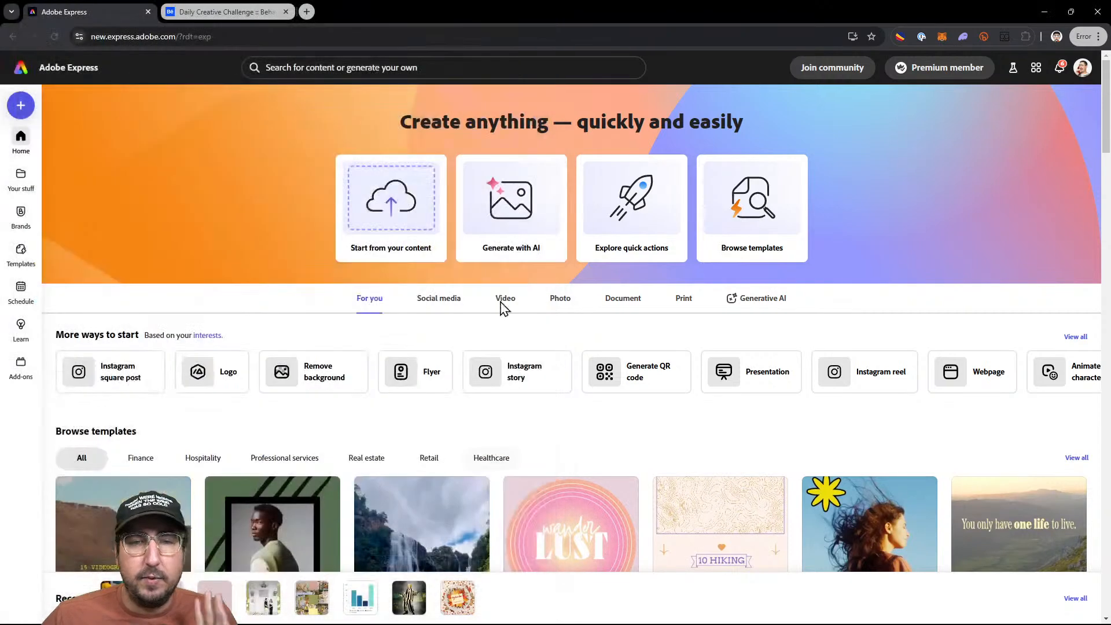
click(809, 263)
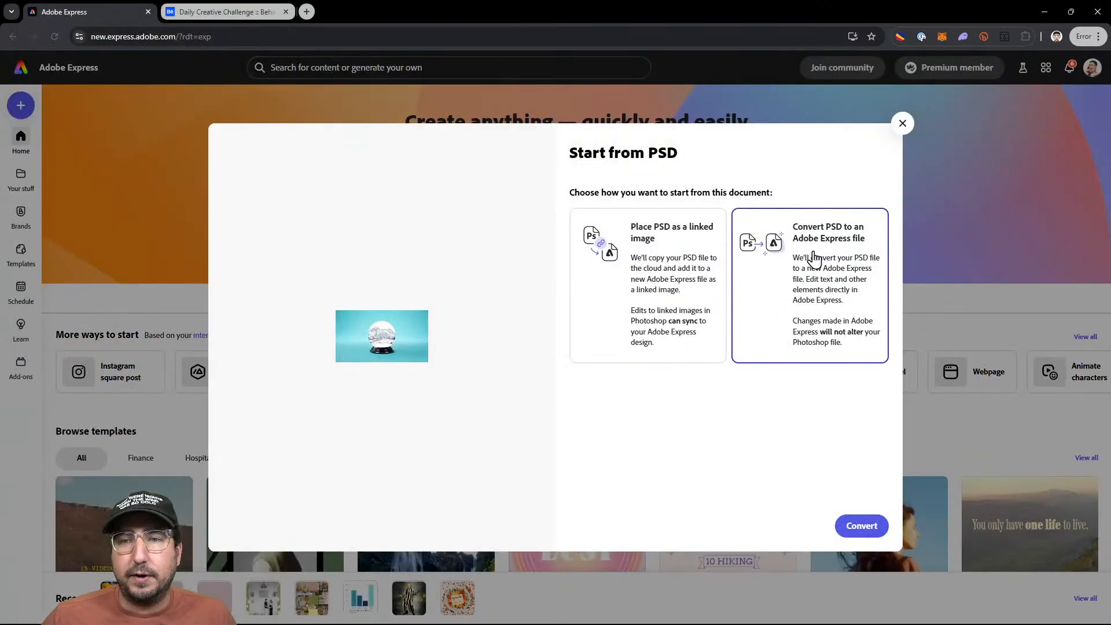
click(862, 526)
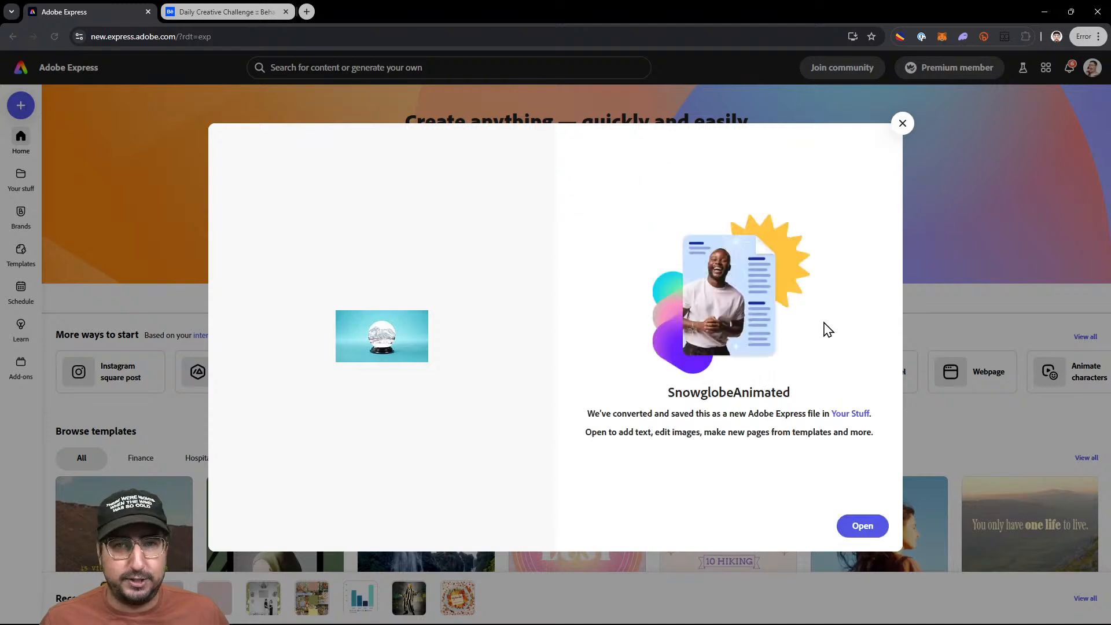
click(862, 527)
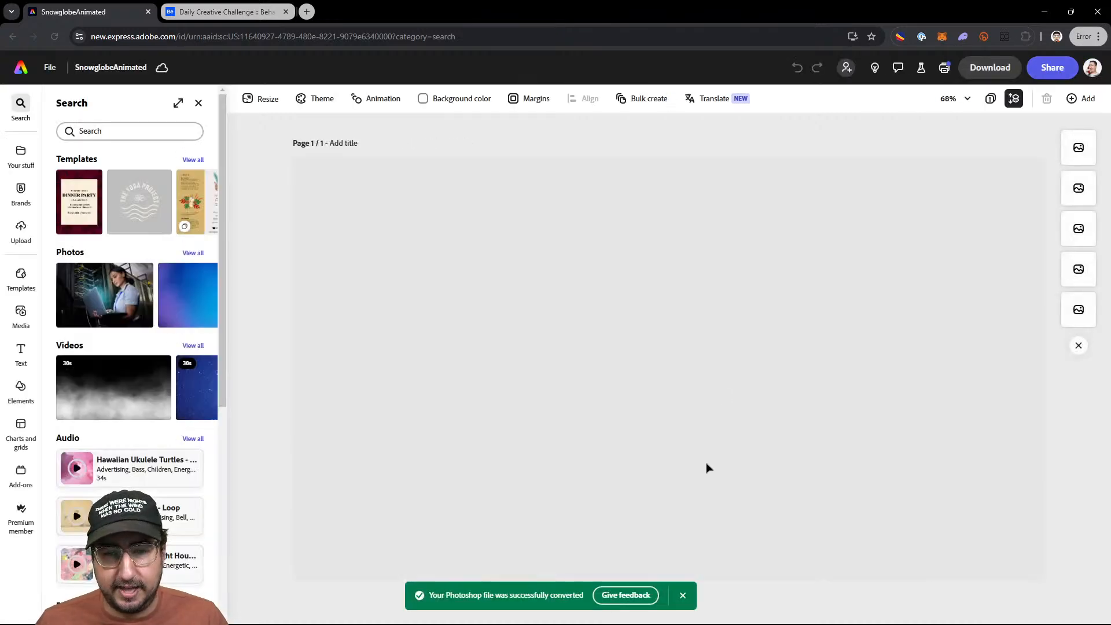
click(682, 595)
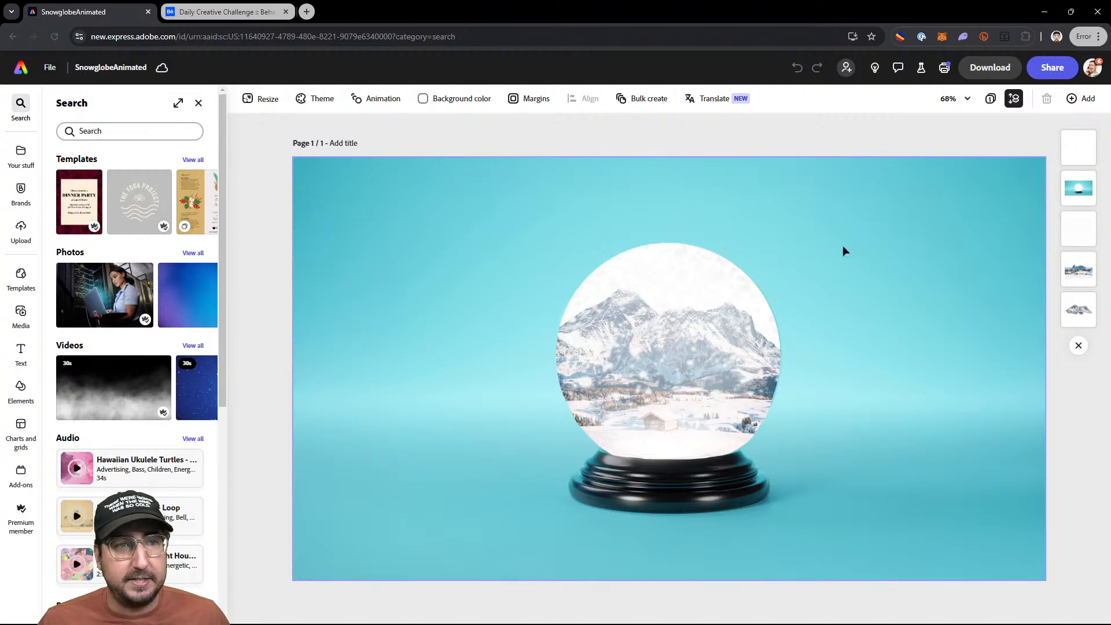
Try the Sunrise animation on all text and objects of the page
click(198, 103)
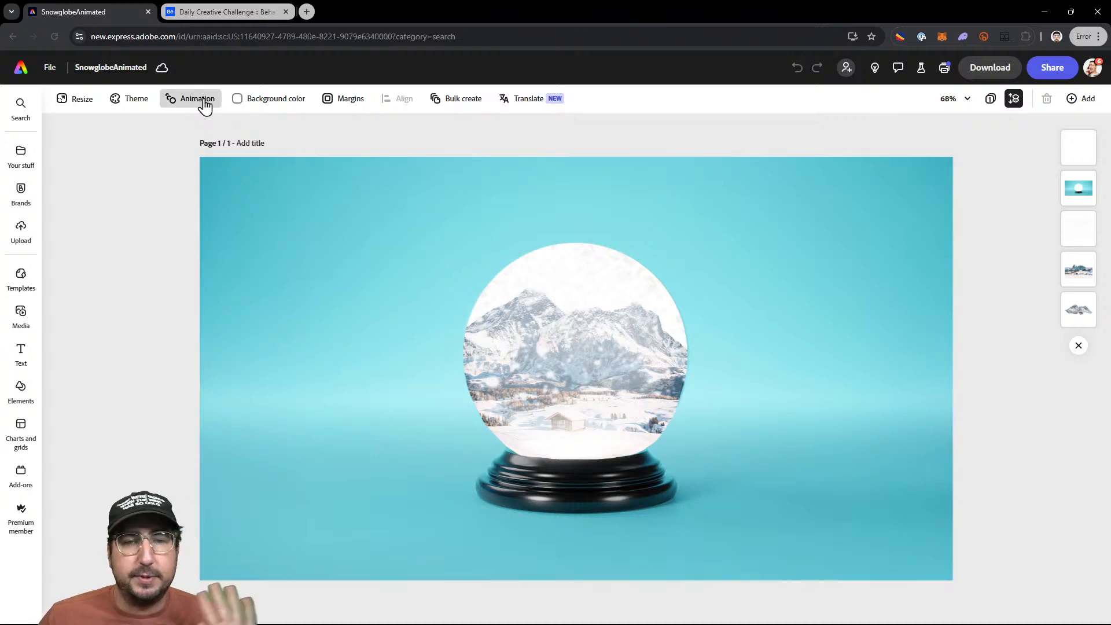
click(204, 106)
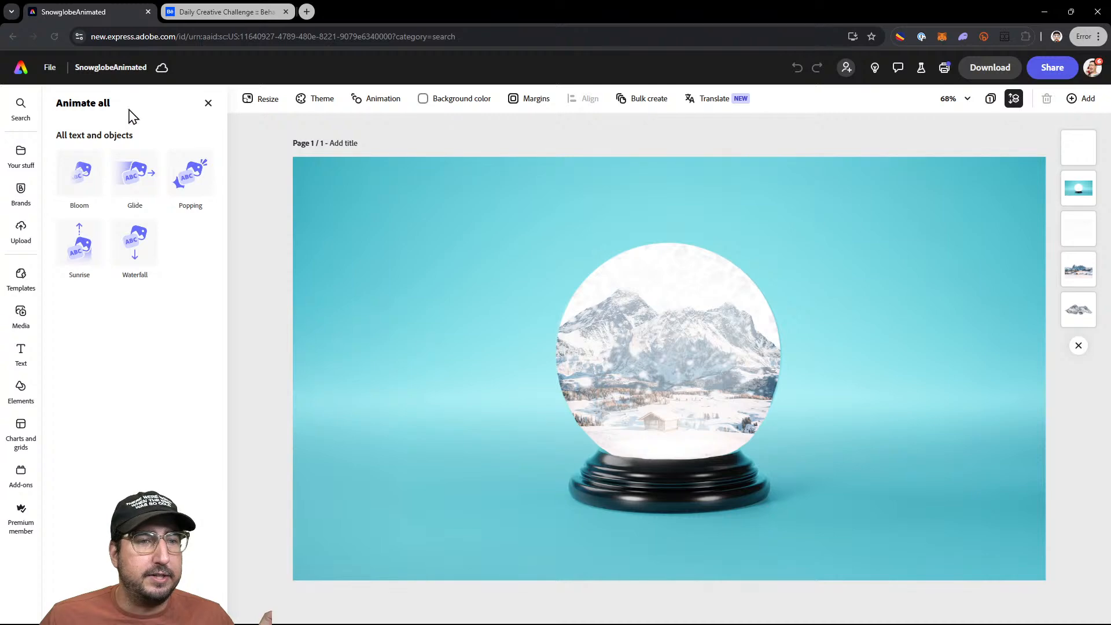
click(80, 246)
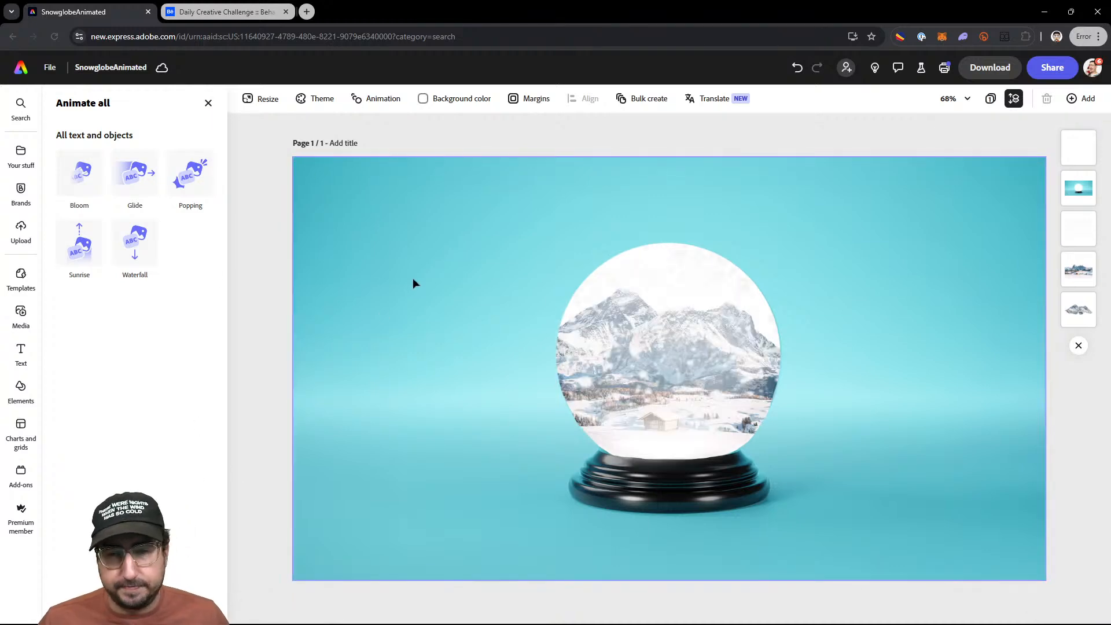
Set the page background color to a light teal sampled from the backdrop just outside the globe
click(693, 296)
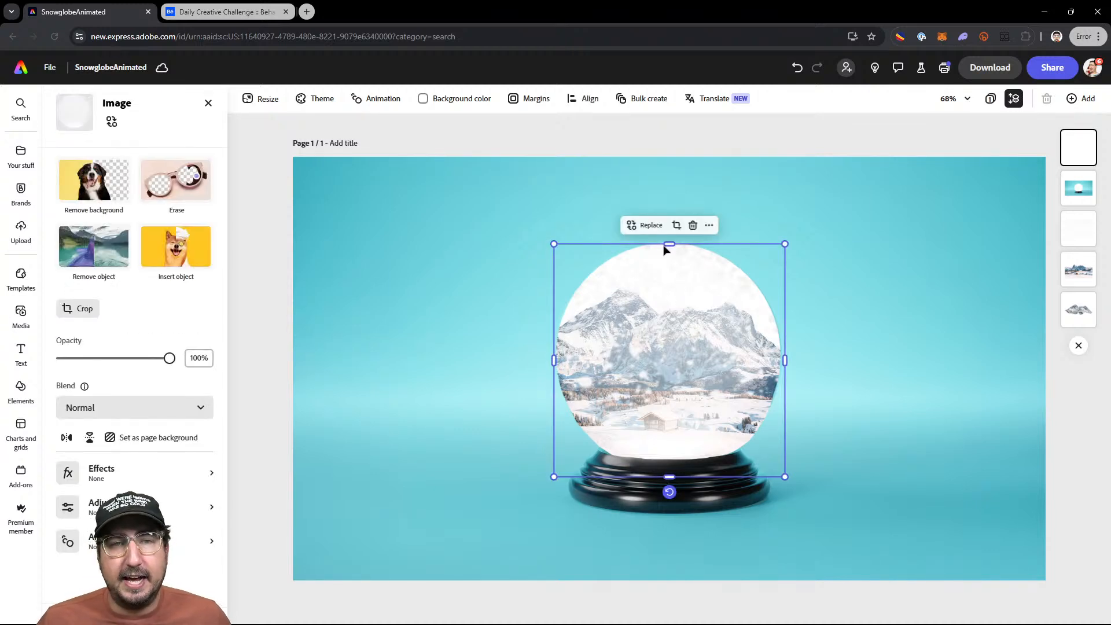
click(443, 101)
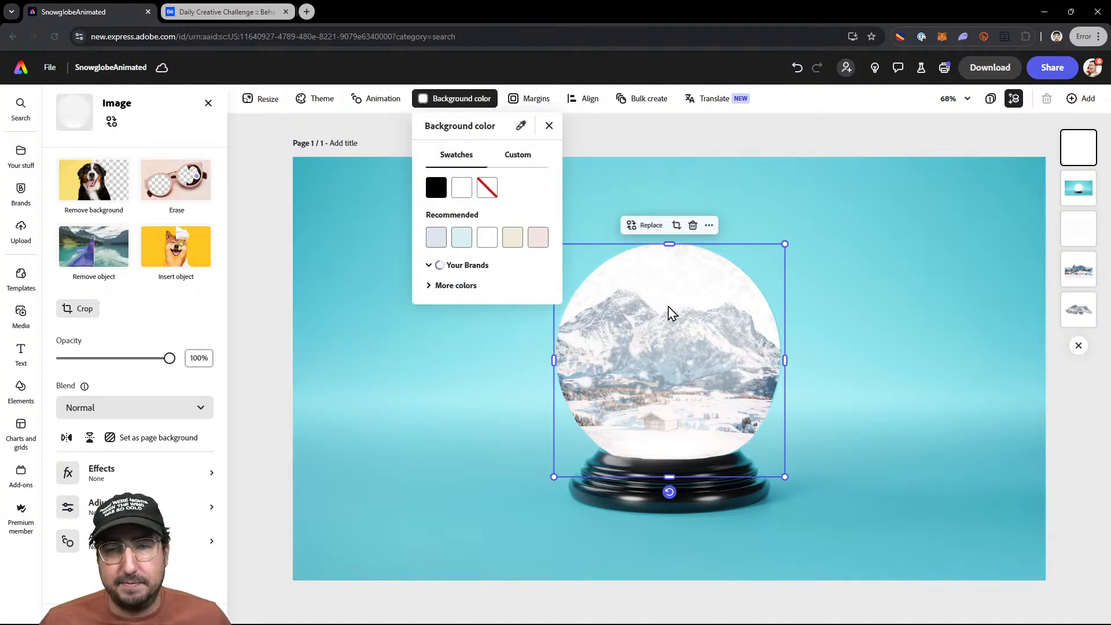
click(521, 127)
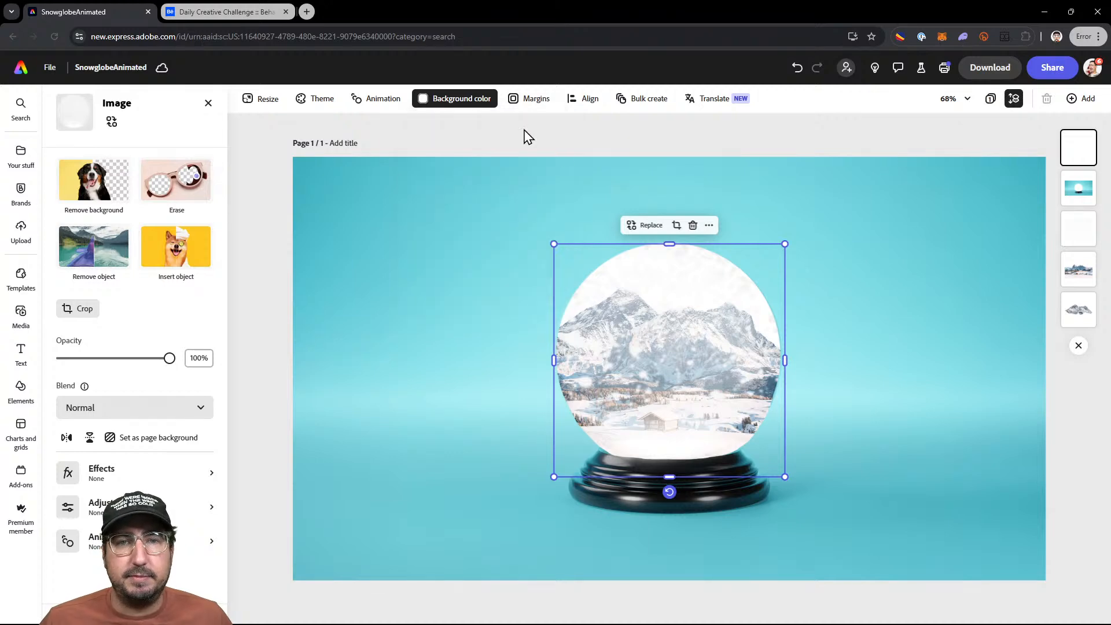
click(595, 233)
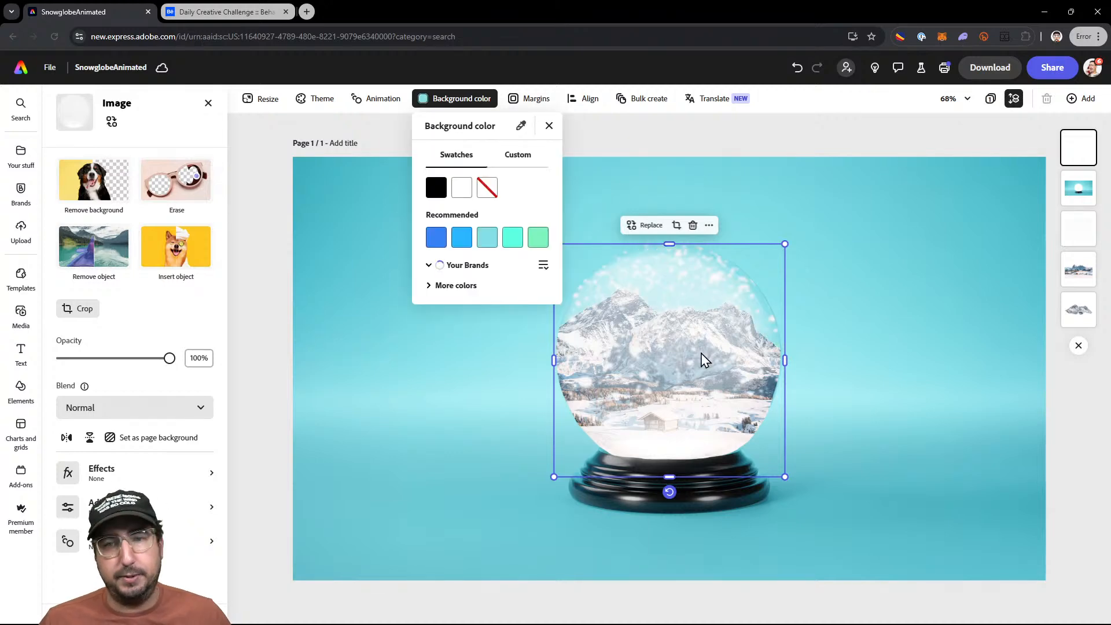
click(549, 126)
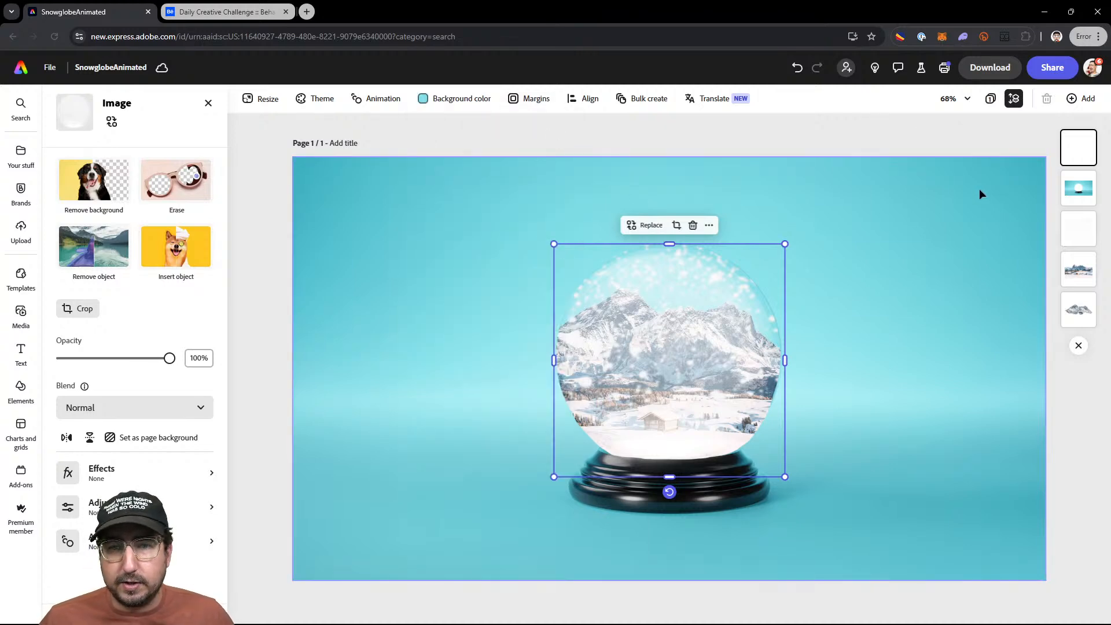
Delete the static snow layer and add a snowfall clip found by searching videos for "falling snow on black background"
click(1078, 231)
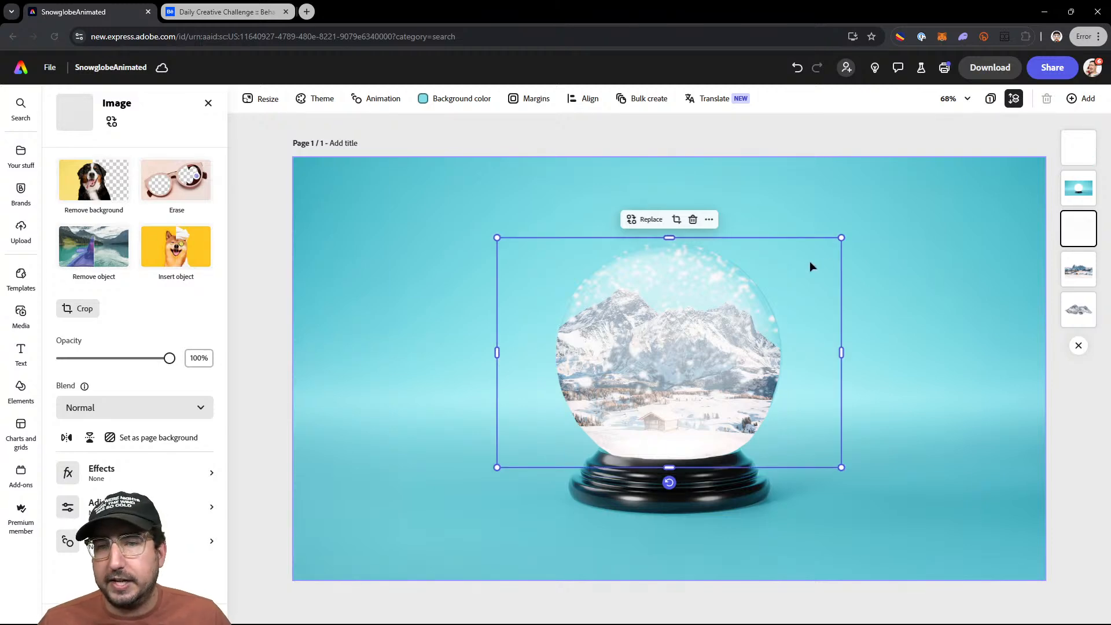
key(Delete)
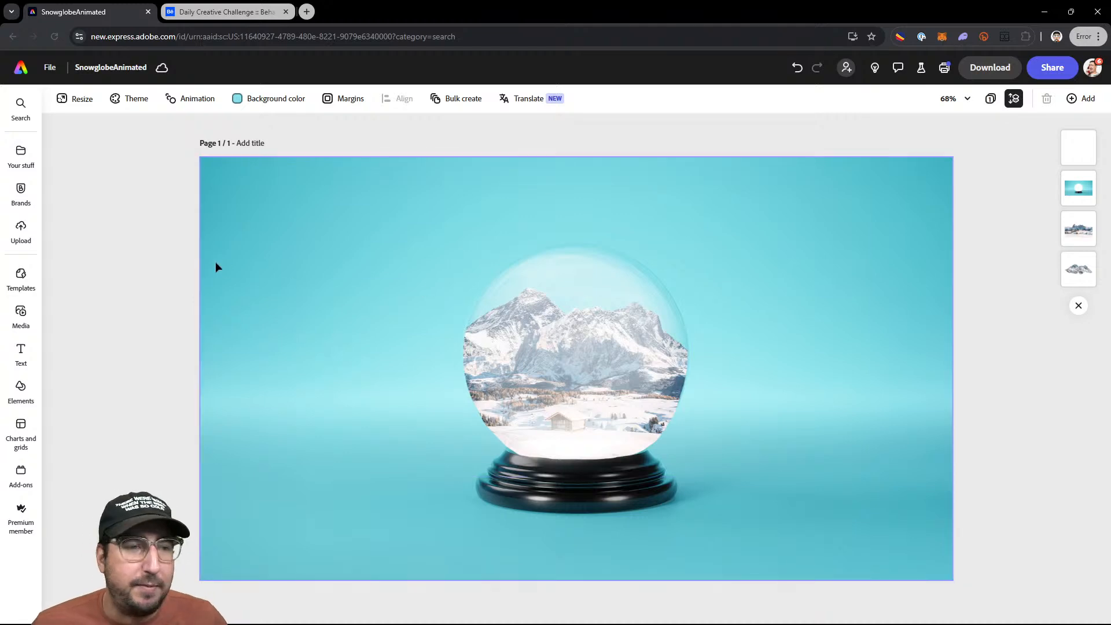
click(20, 316)
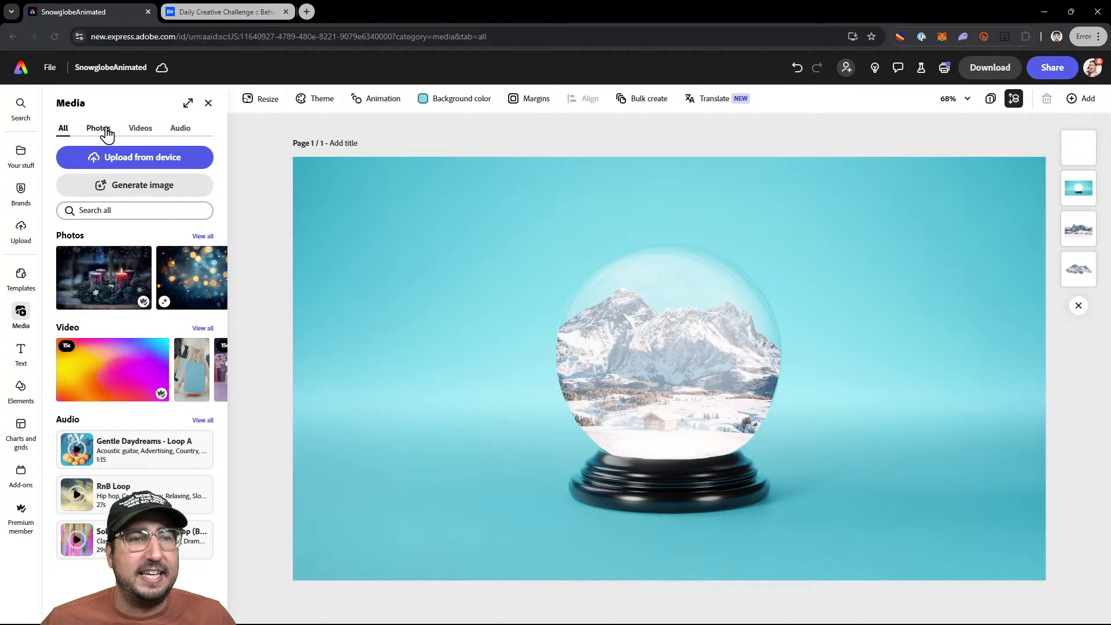
click(140, 128)
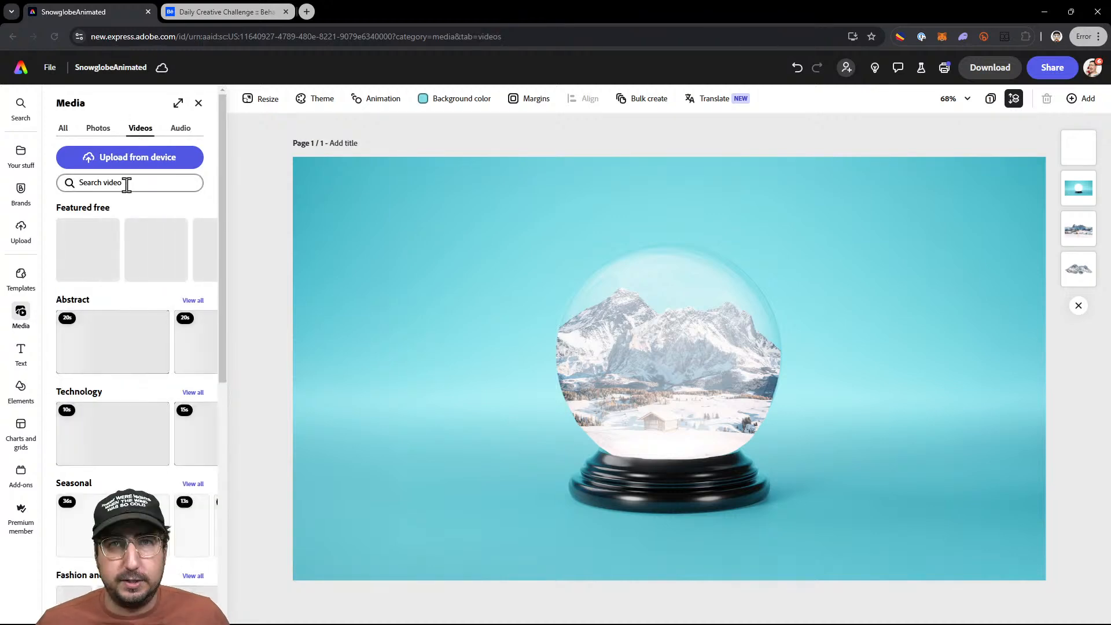
click(127, 183)
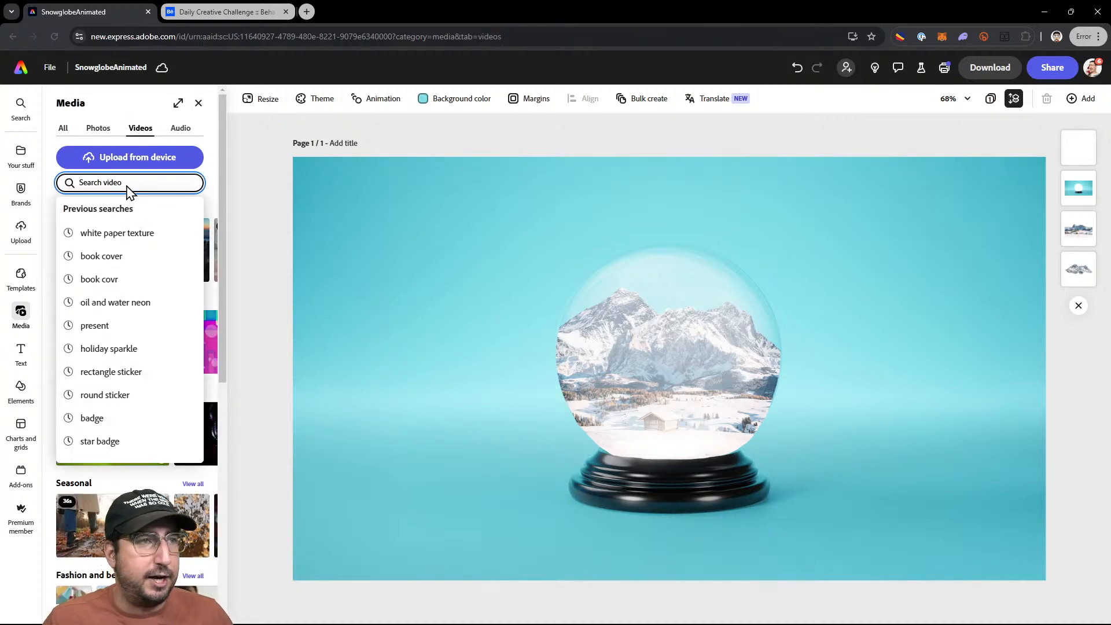
text(falling snow on bla)
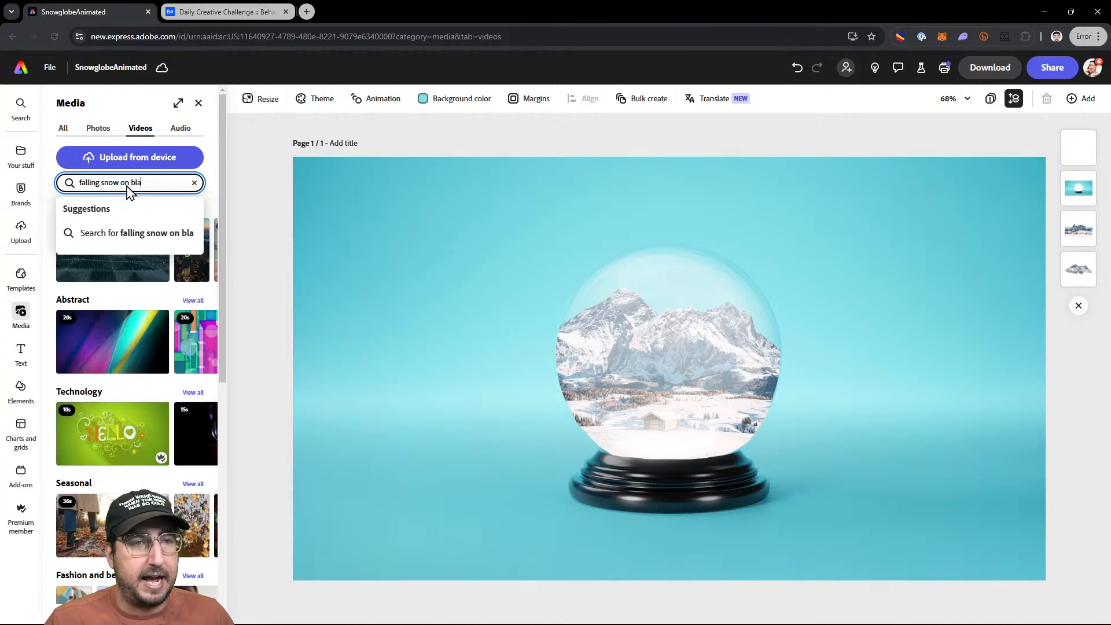
text(ck background)
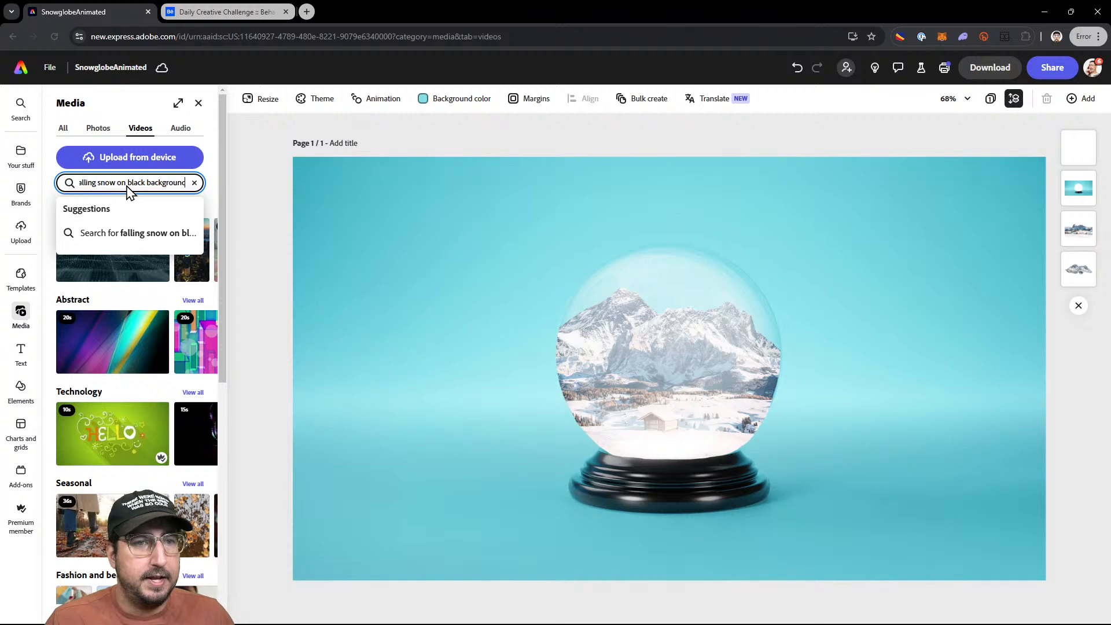
key(Return)
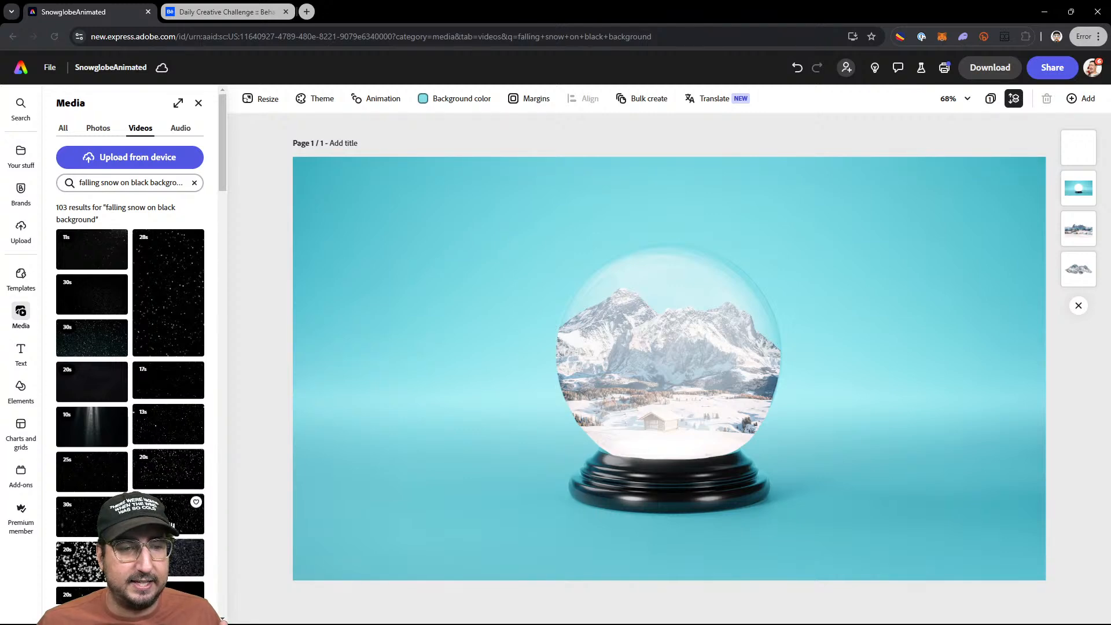
click(166, 514)
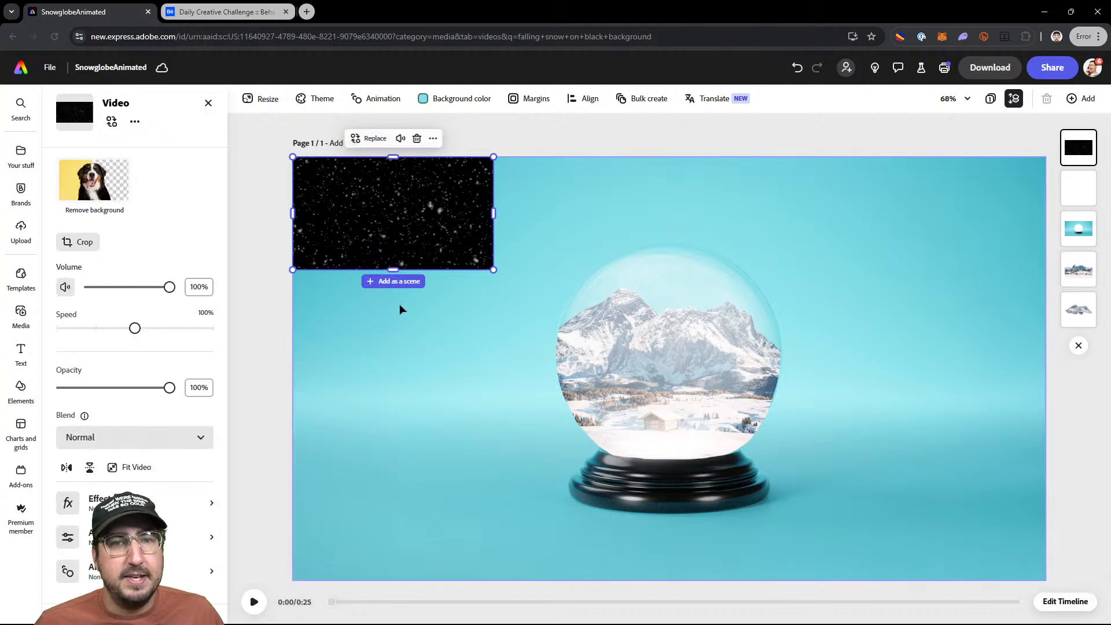
Set the snow video's blend mode to Screen and enlarge it, centered over the whole glass globe
drag(495, 273, 680, 375)
click(110, 439)
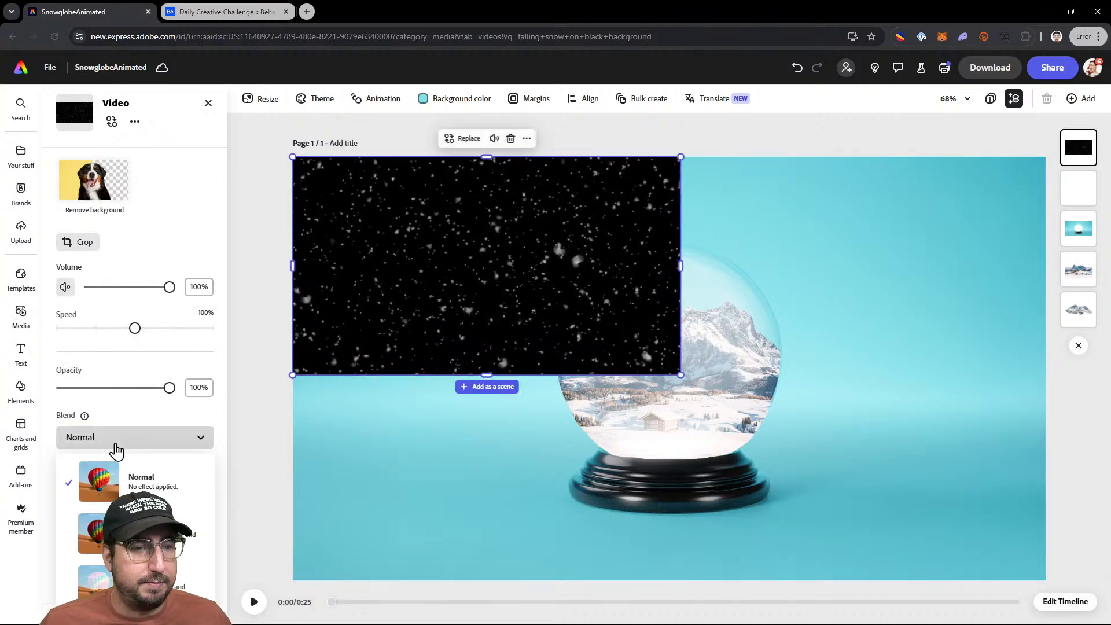
click(145, 586)
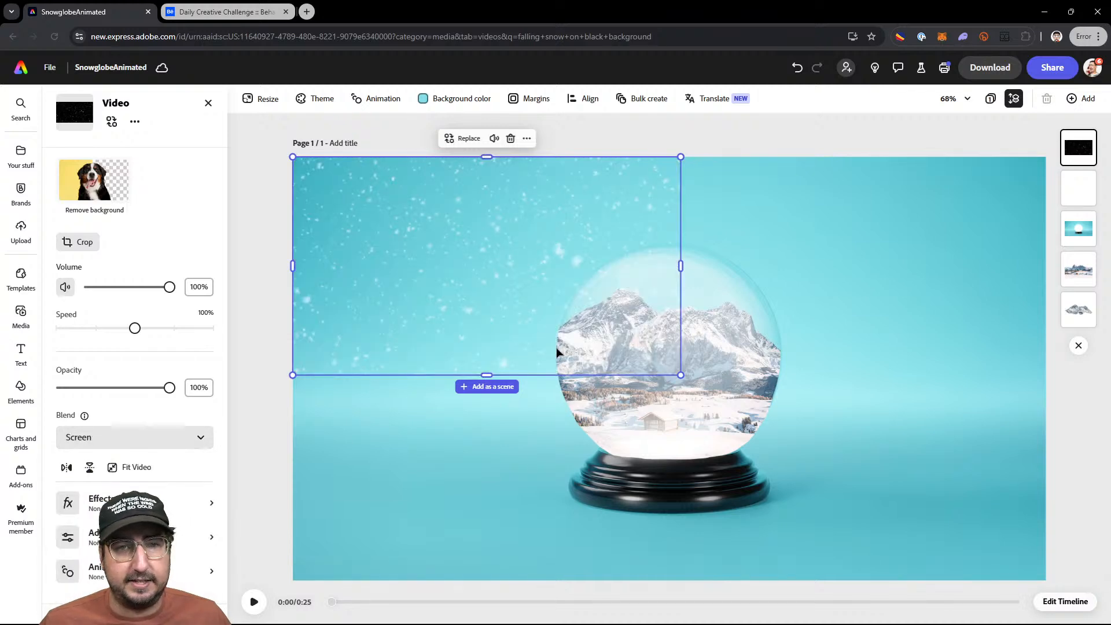
drag(466, 278, 627, 360)
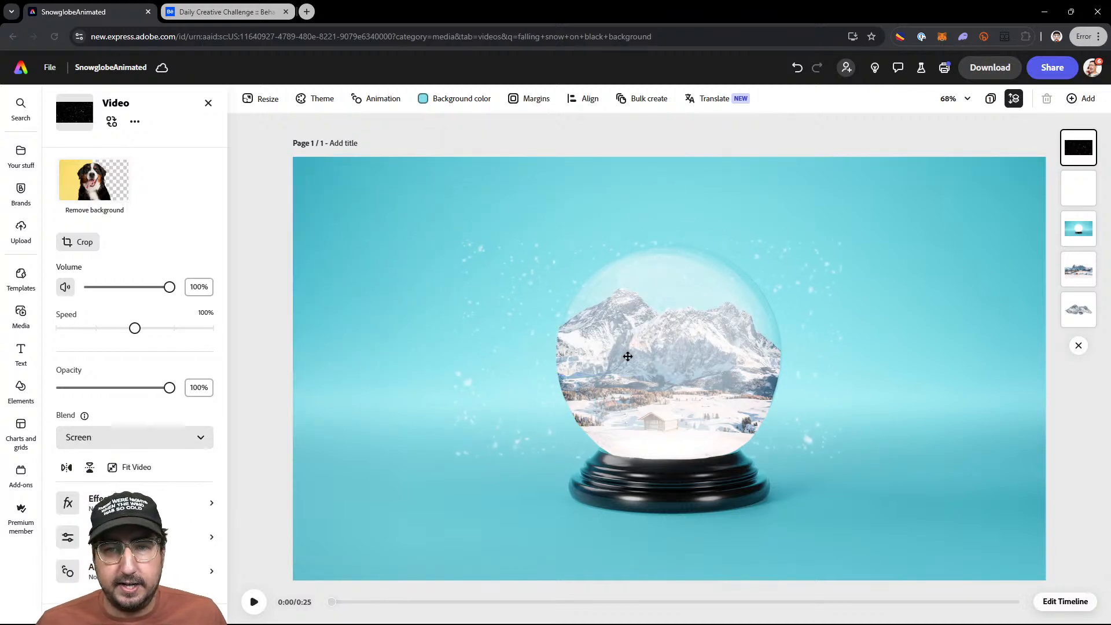
mouse_move(842, 460)
mouse_down()
mouse_move(901, 491)
mouse_move(824, 459)
mouse_up()
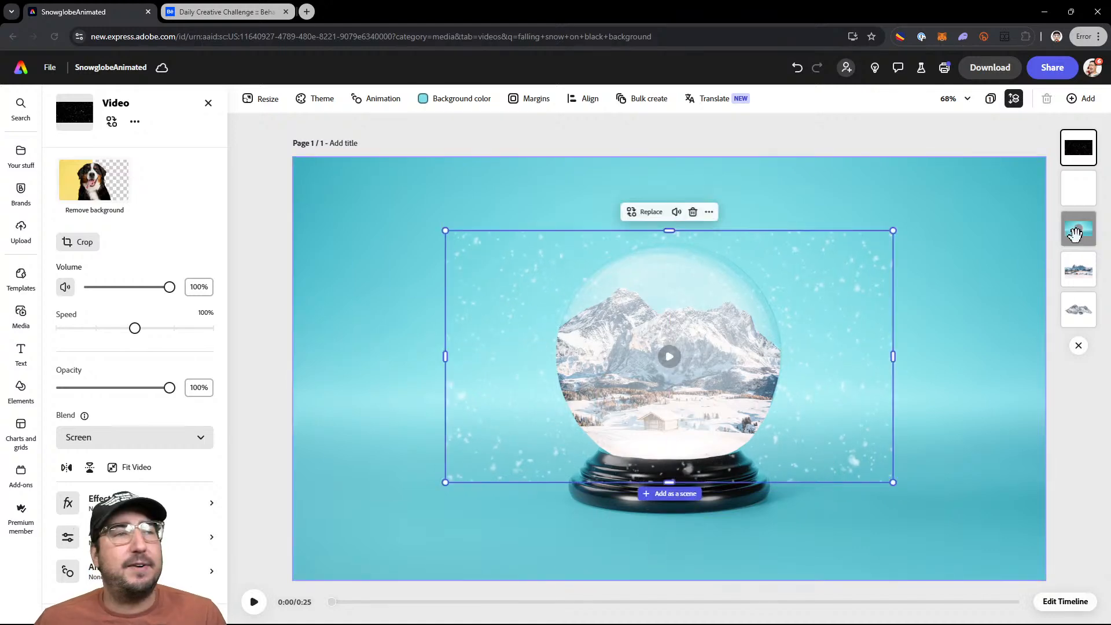
Reorder the layers so the globe backdrop is topmost, with the glass shine directly below it and above the snow video
drag(1075, 233, 1075, 135)
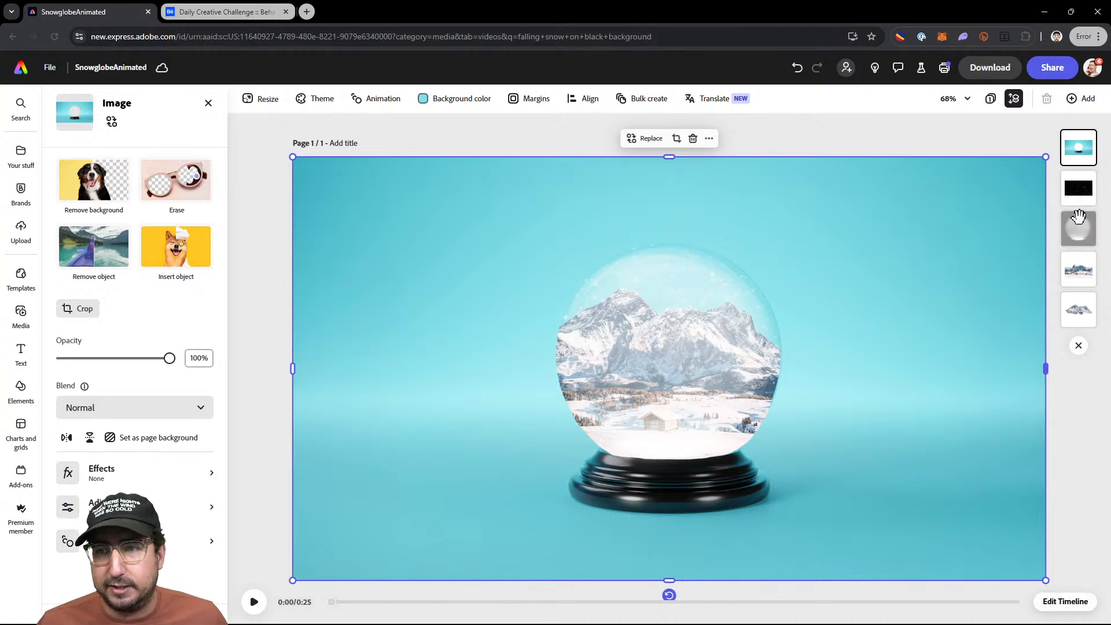
drag(1081, 242, 1078, 178)
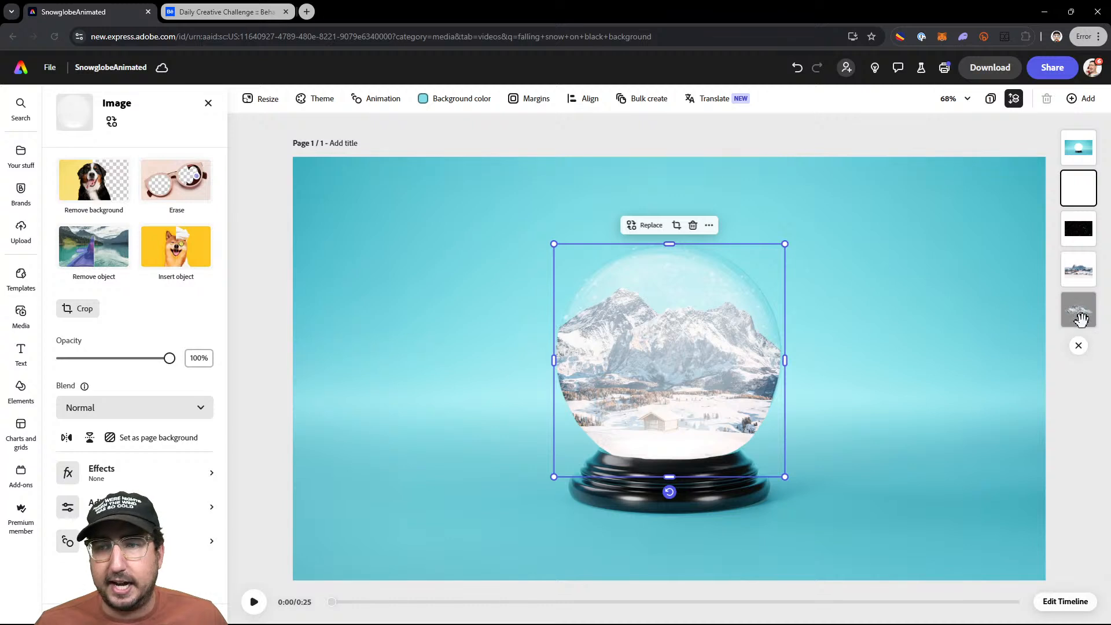
Apply the Rise entrance animation to the front mountain layer with the cabin, with Fade turned off
click(1077, 276)
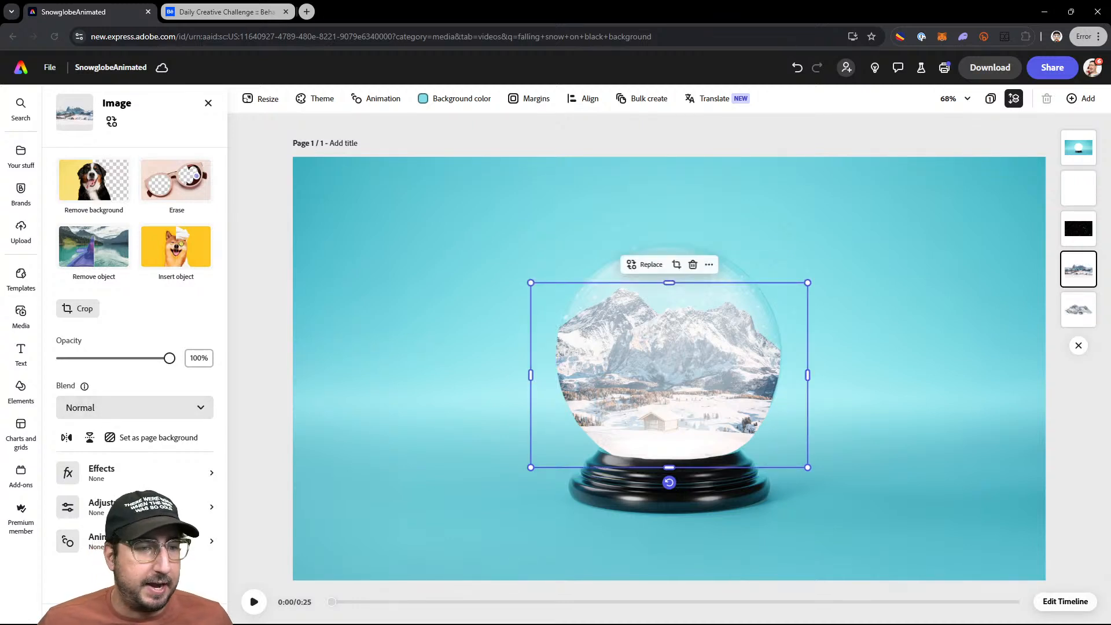
click(140, 541)
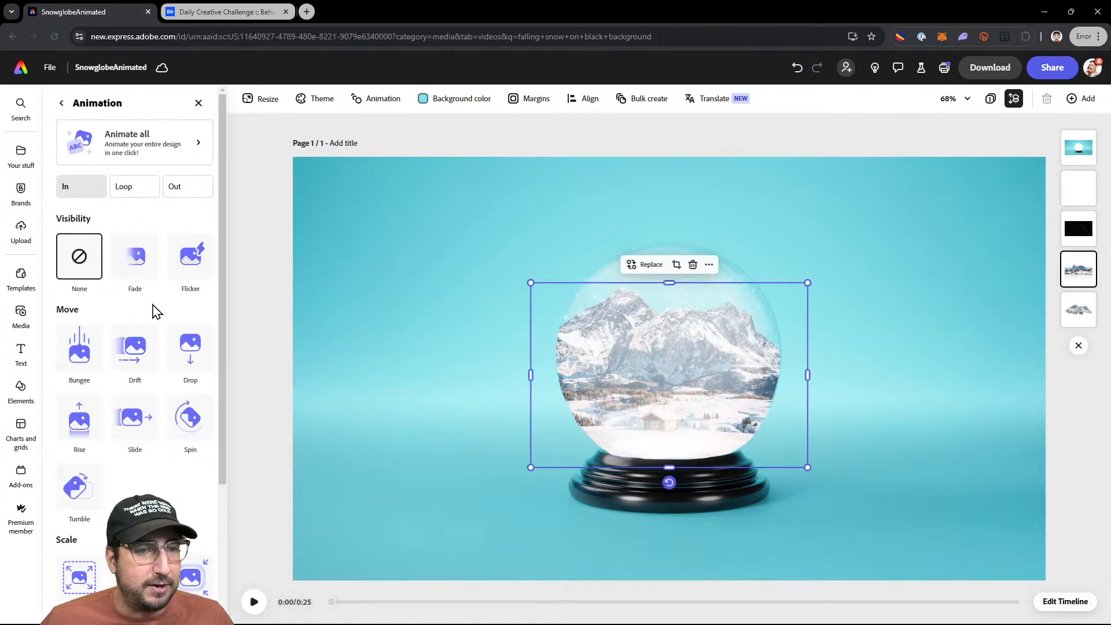
click(84, 427)
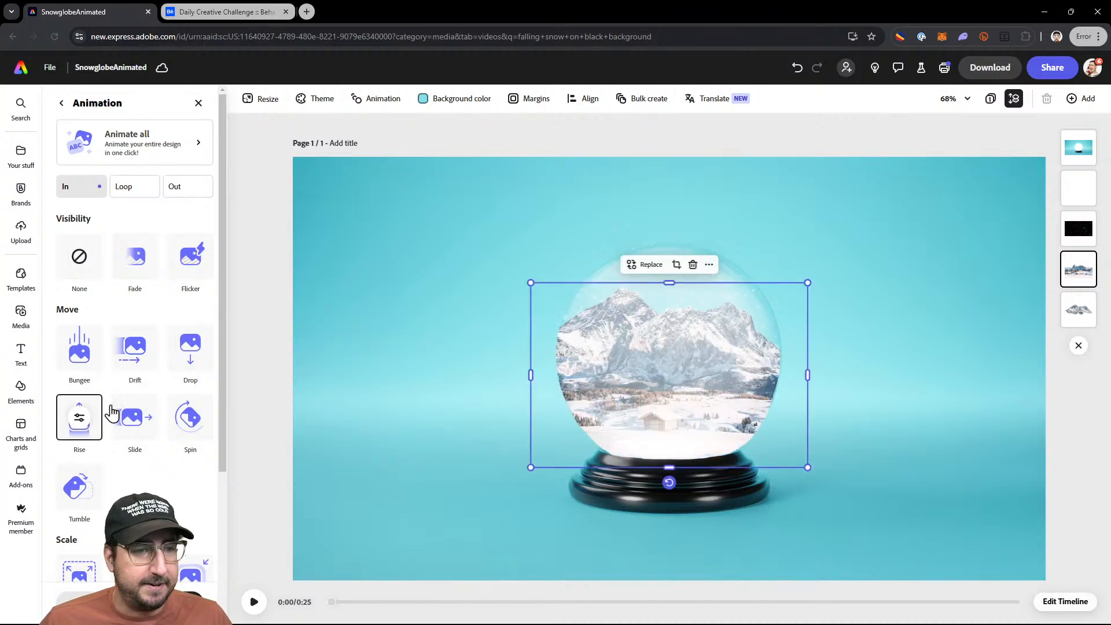
click(79, 421)
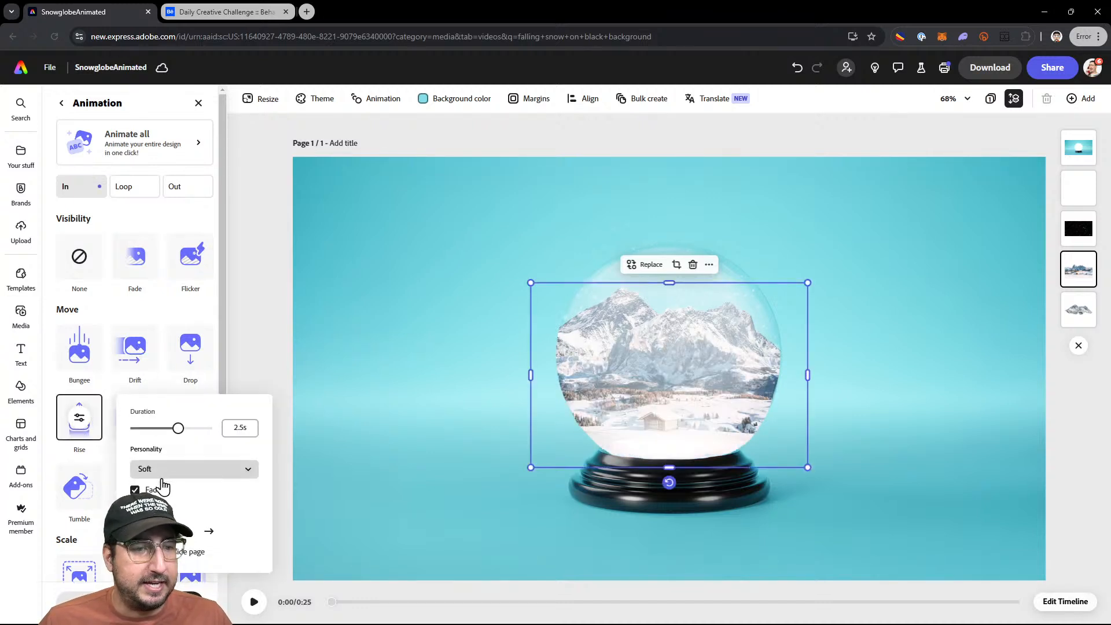
click(135, 489)
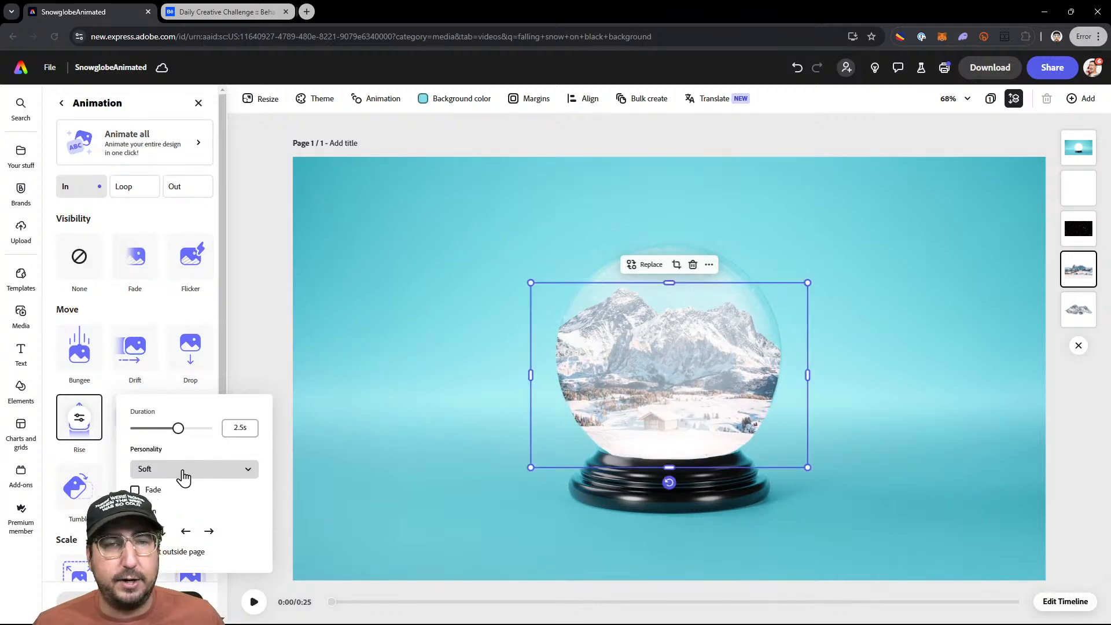
Apply the Rise entrance animation to the rear mountain layer and shorten its duration slightly
click(1076, 313)
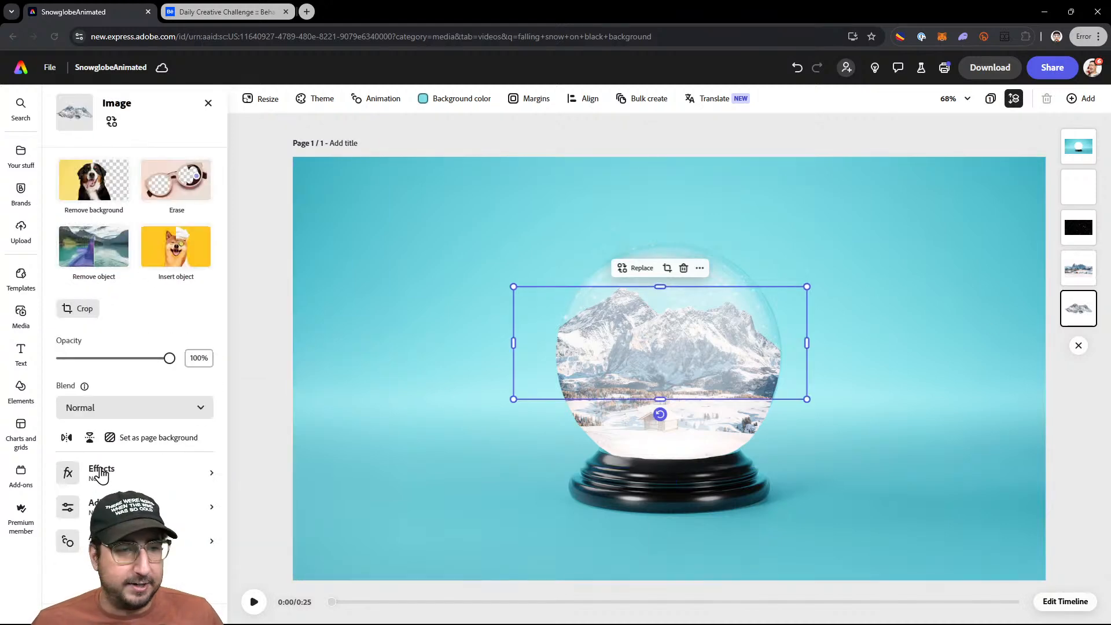
click(139, 541)
click(81, 426)
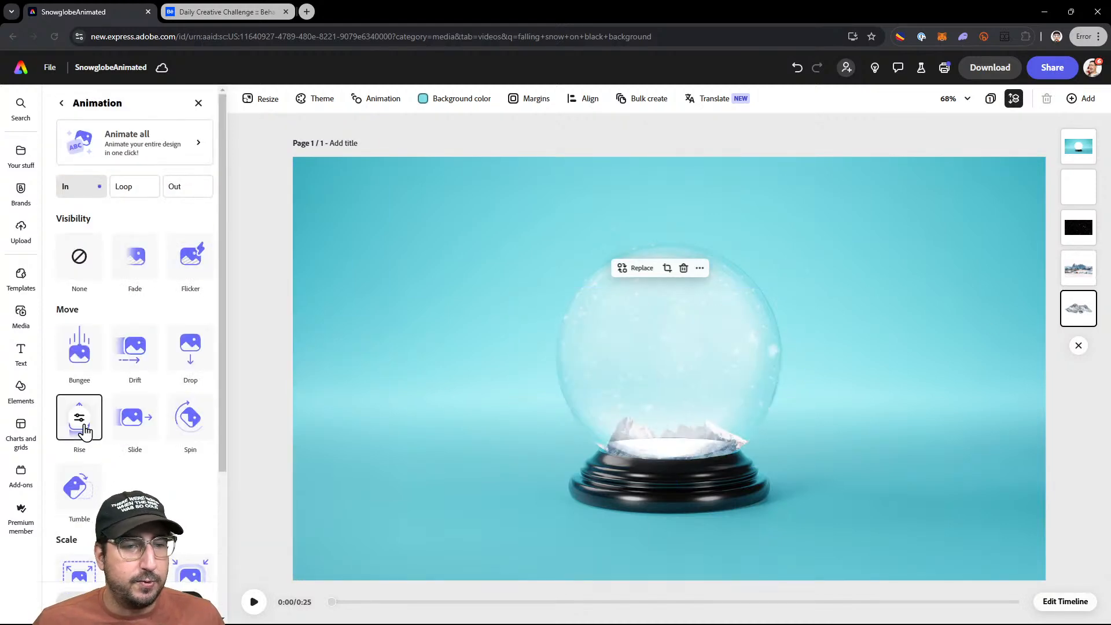
click(79, 419)
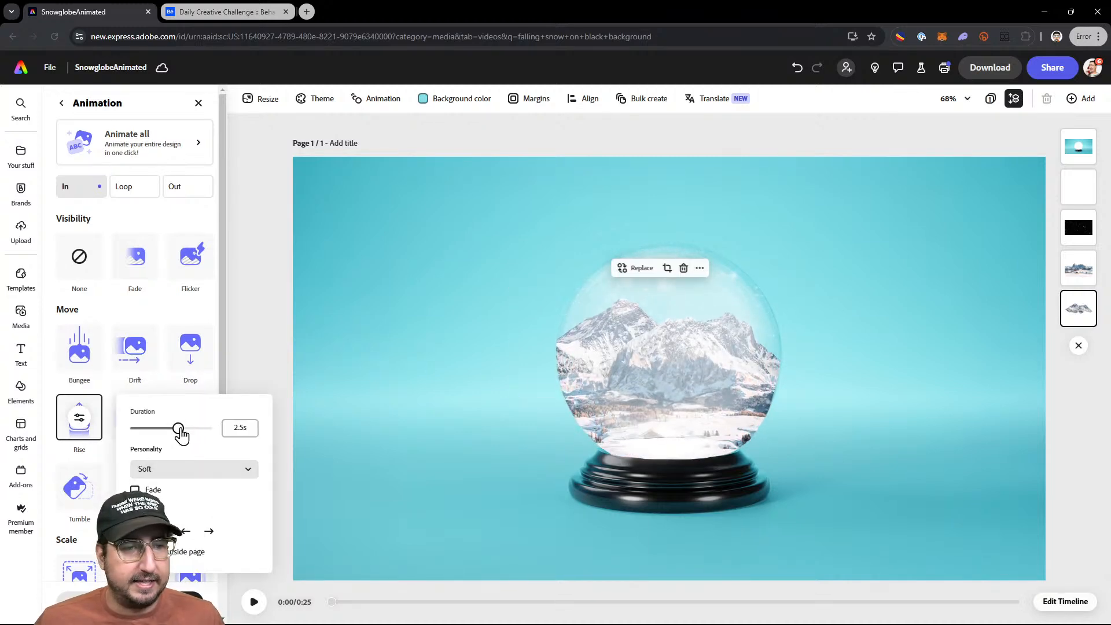
drag(178, 428, 166, 429)
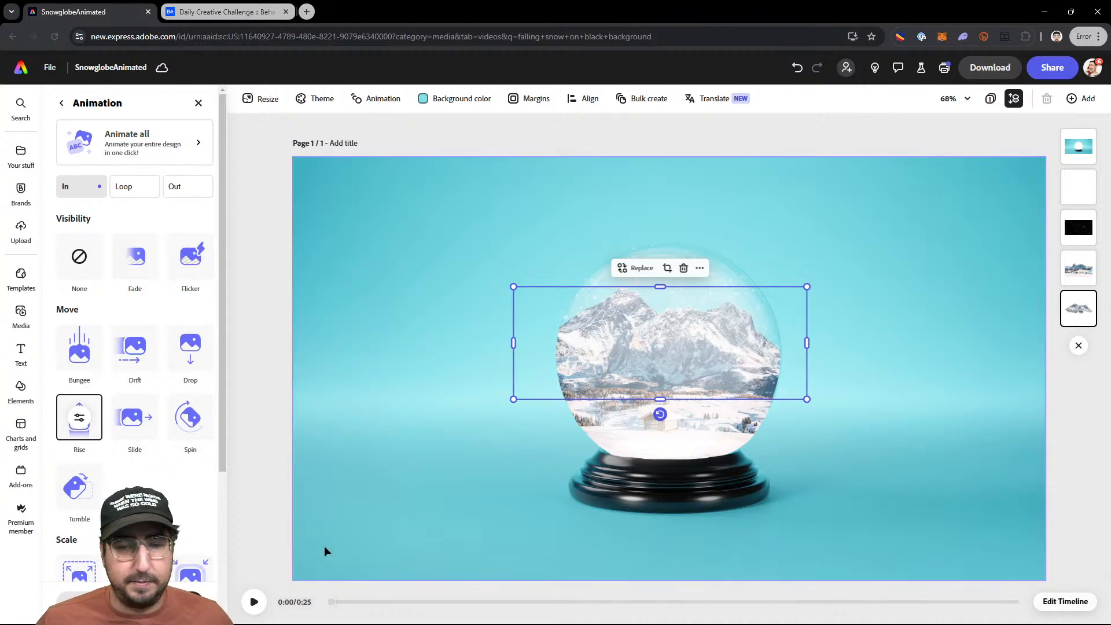
Show the editing timeline, trim the rear mountain layer to start about 1 second in, and play the result
click(1077, 608)
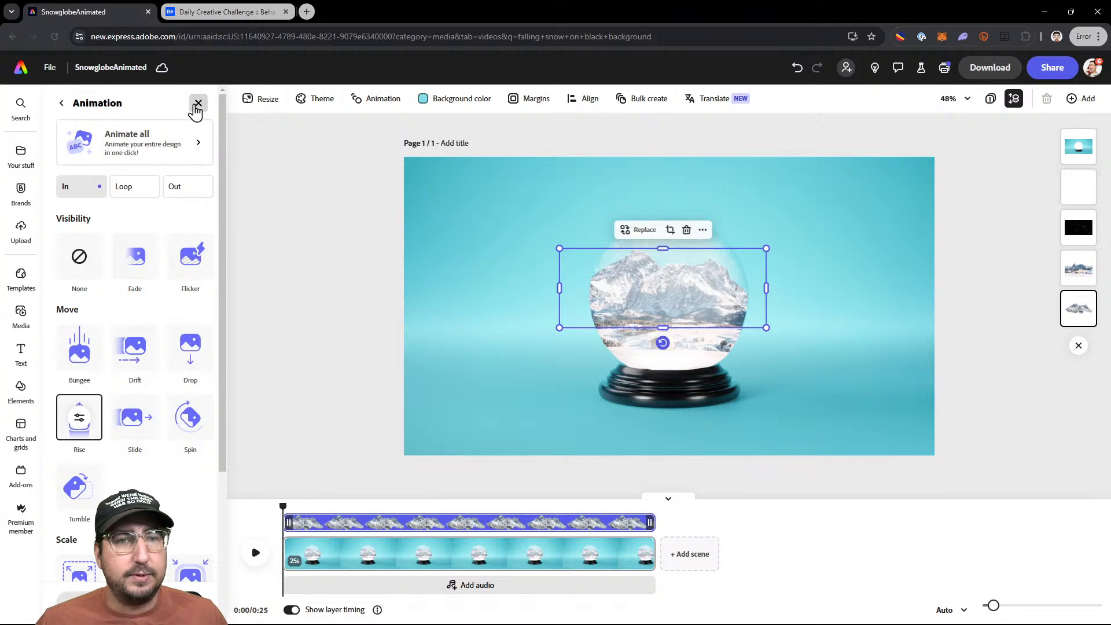
click(198, 104)
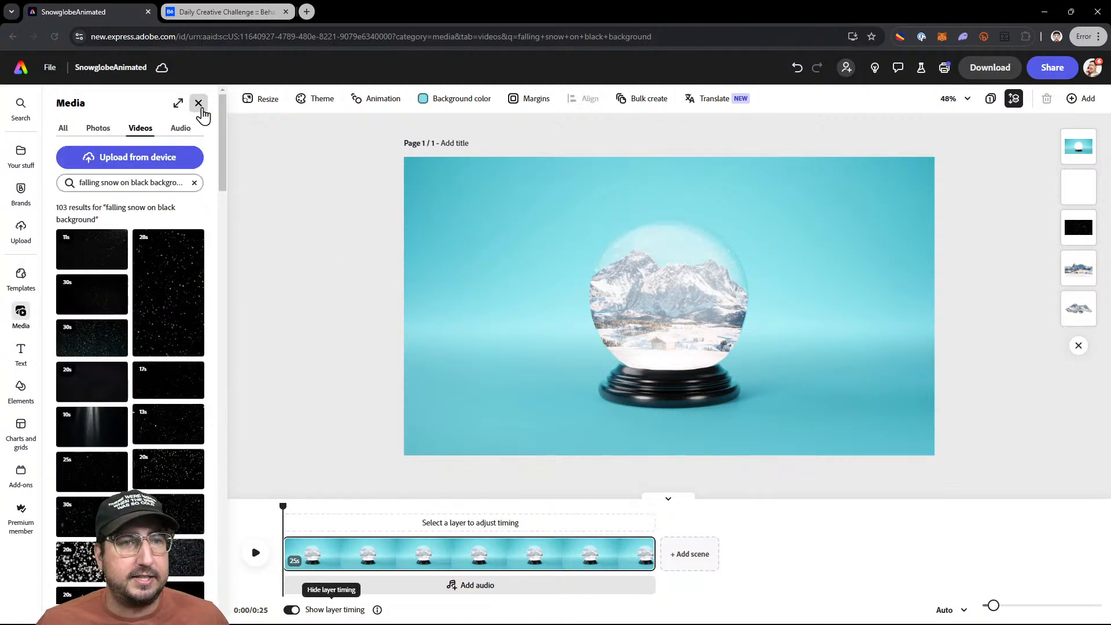
click(199, 104)
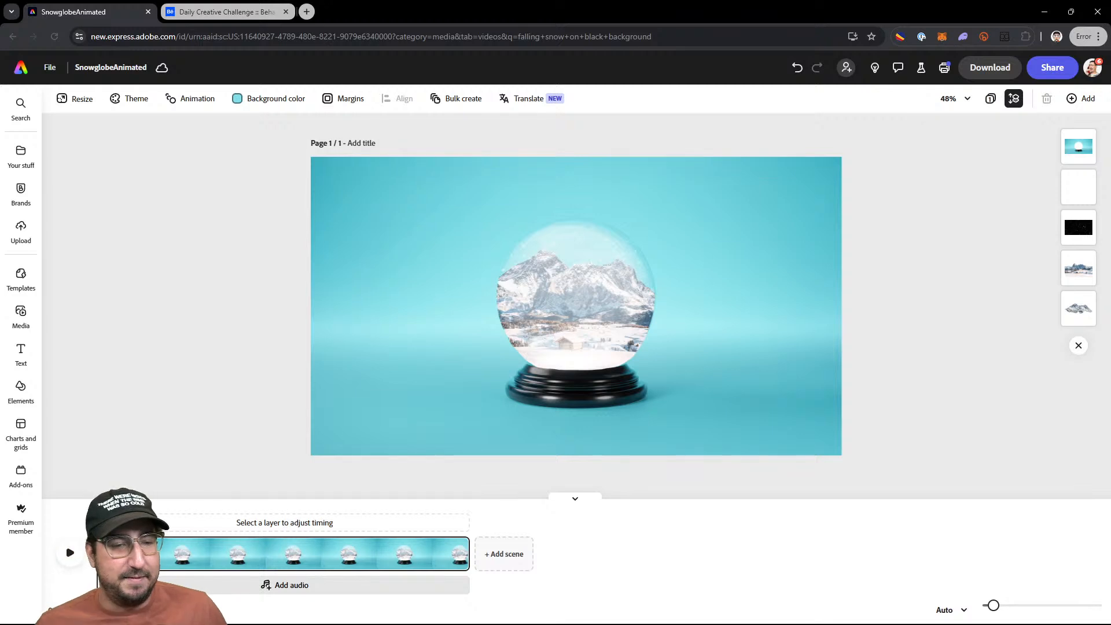
click(1073, 311)
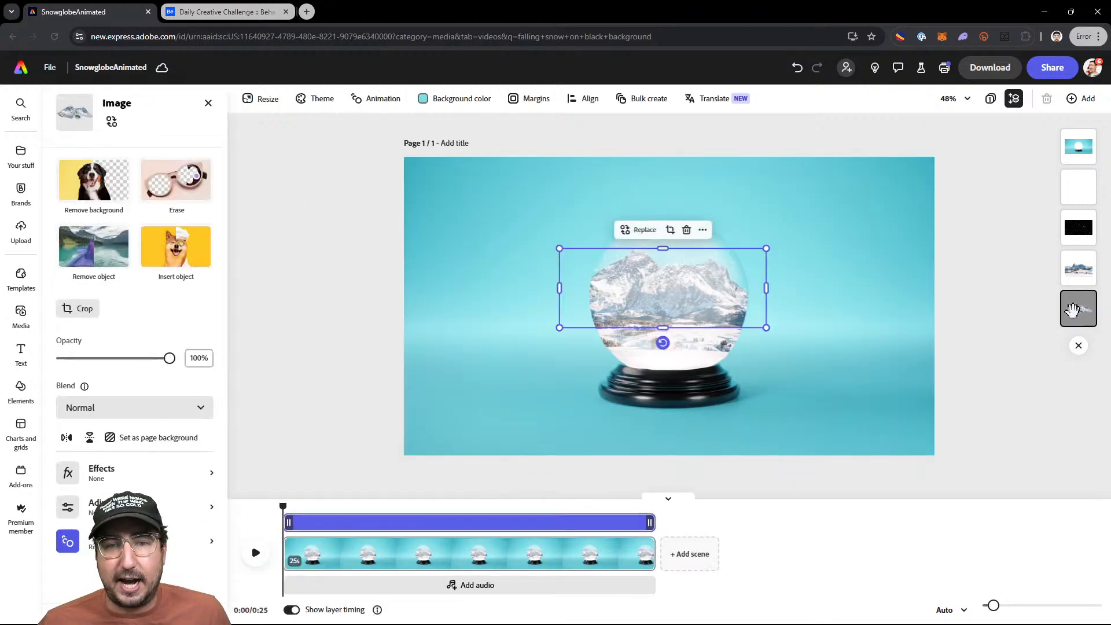
mouse_move(289, 522)
mouse_down()
mouse_move(314, 524)
mouse_move(303, 523)
mouse_up()
click(255, 556)
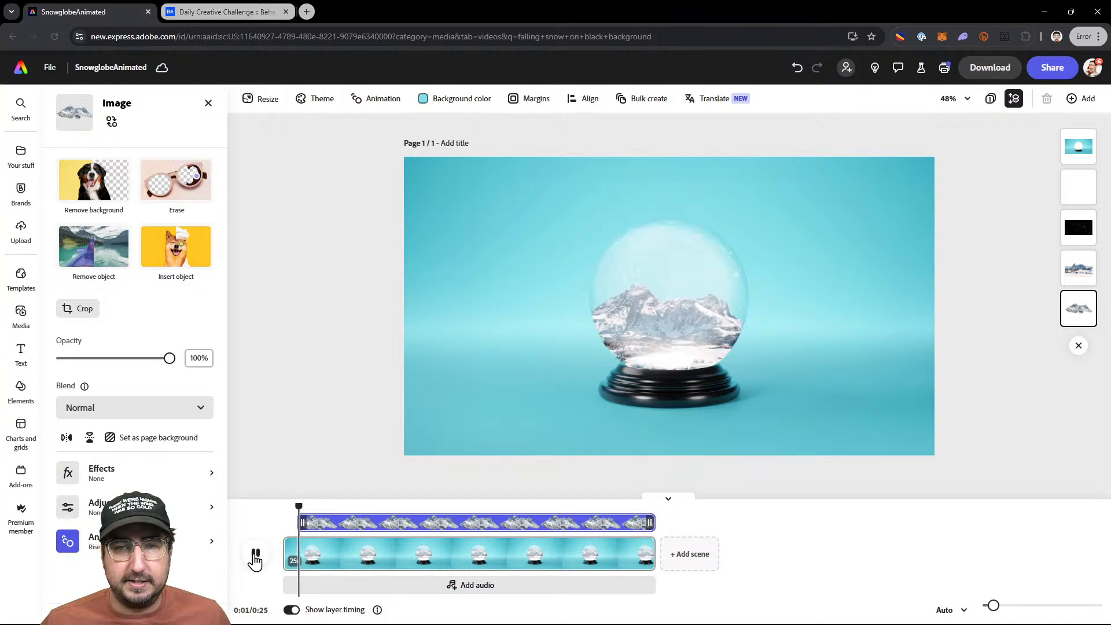
Try starting the rear mountain layer about 3 seconds in and preview the timing
drag(299, 528, 332, 524)
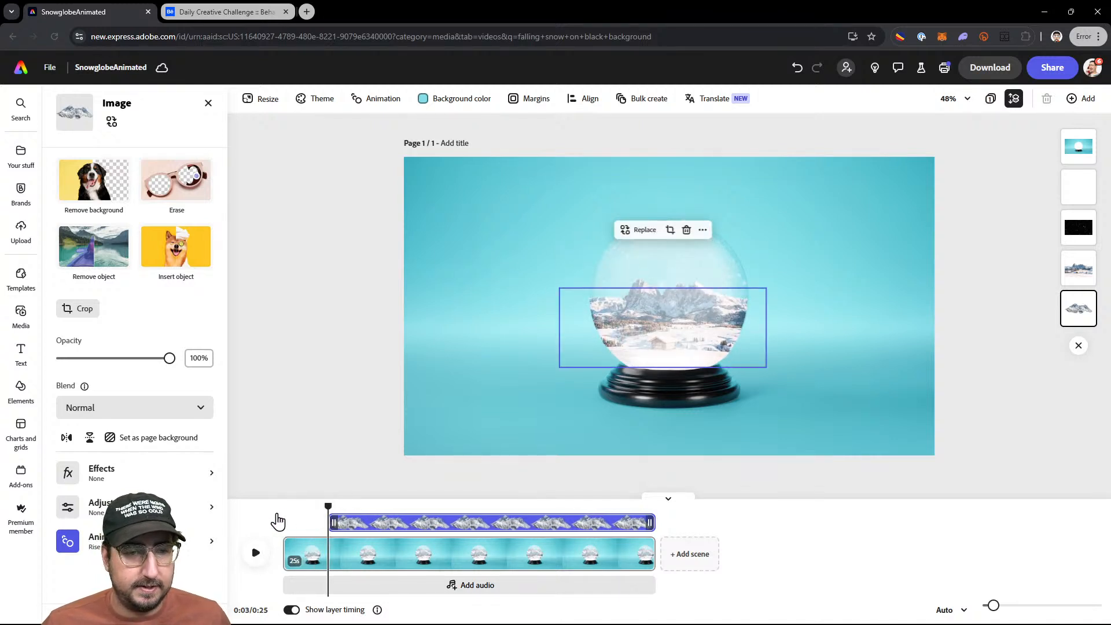
click(253, 553)
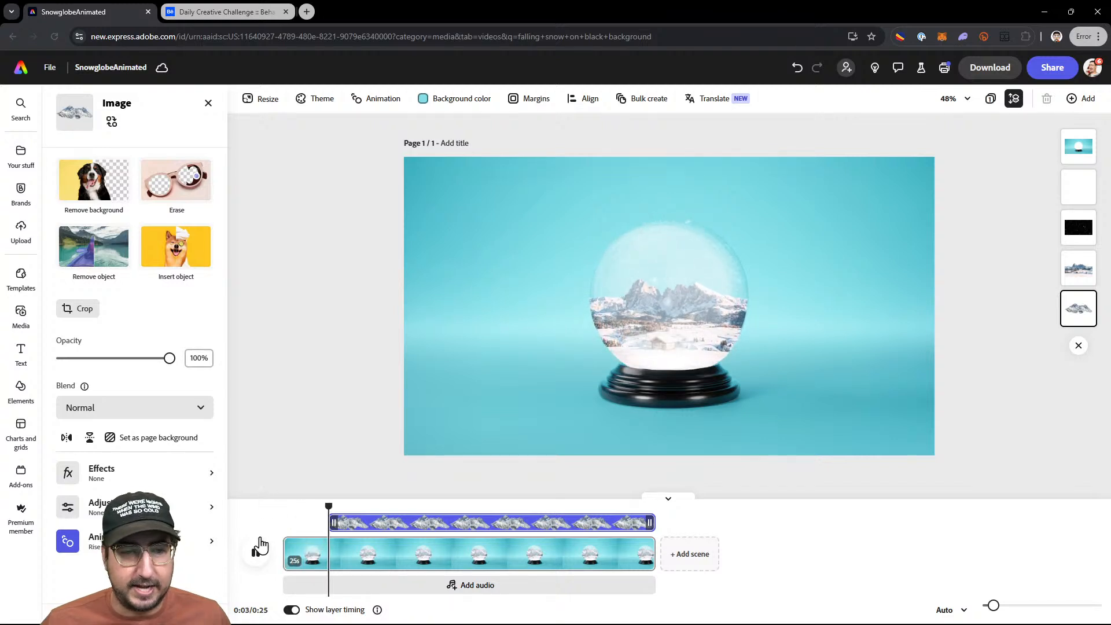
click(258, 549)
Set the rear mountain layer to start about 2 seconds in and play the animation from the beginning
click(310, 506)
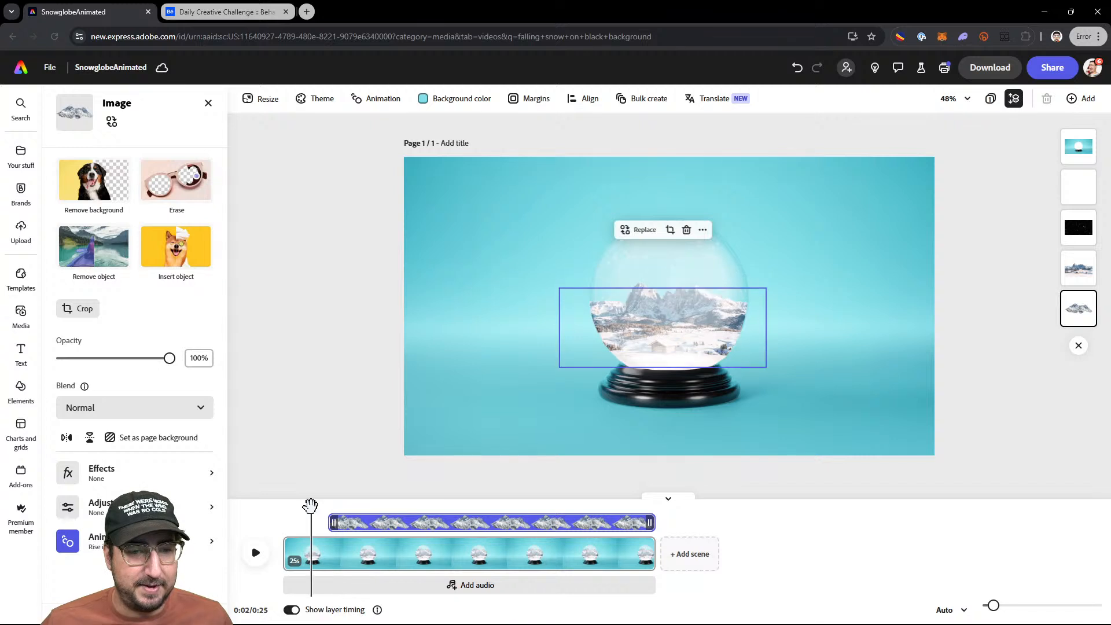
drag(328, 520, 313, 522)
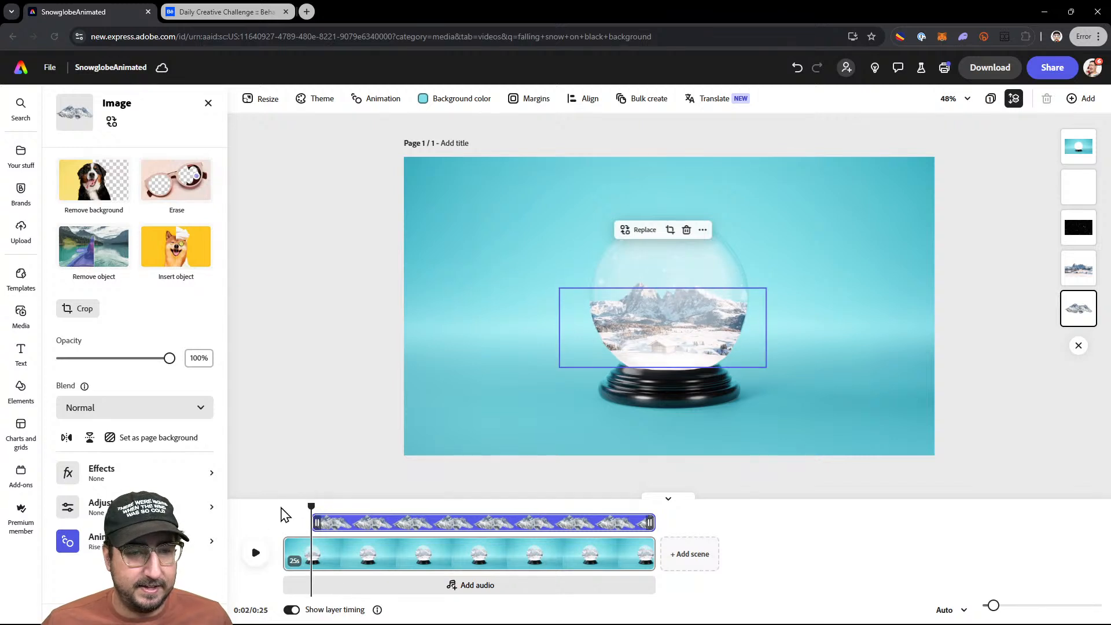
click(286, 505)
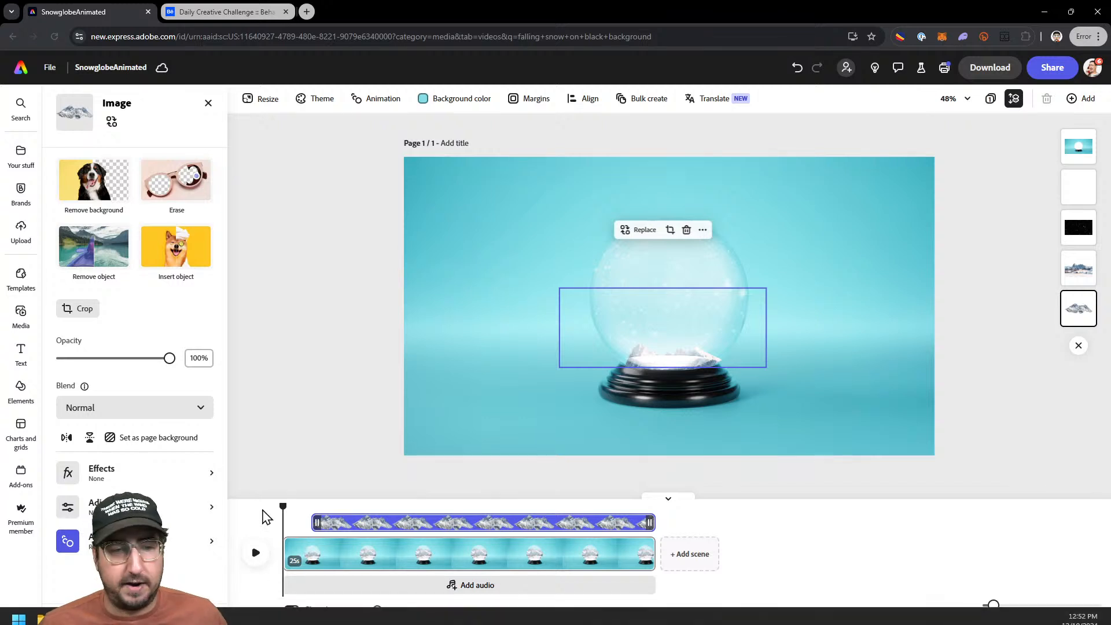
click(257, 551)
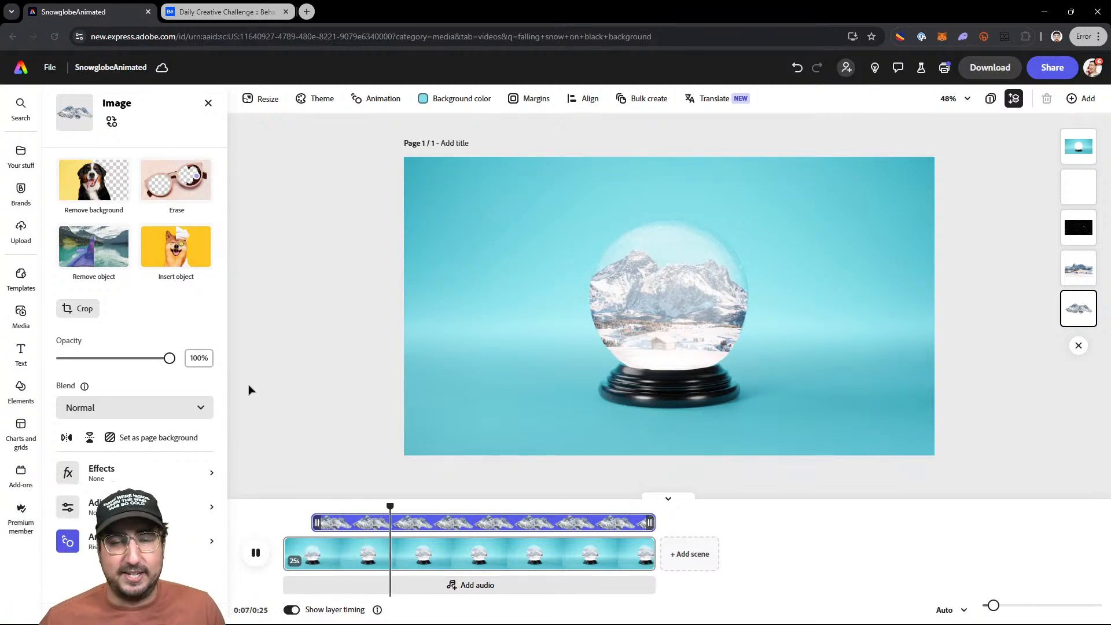
click(255, 552)
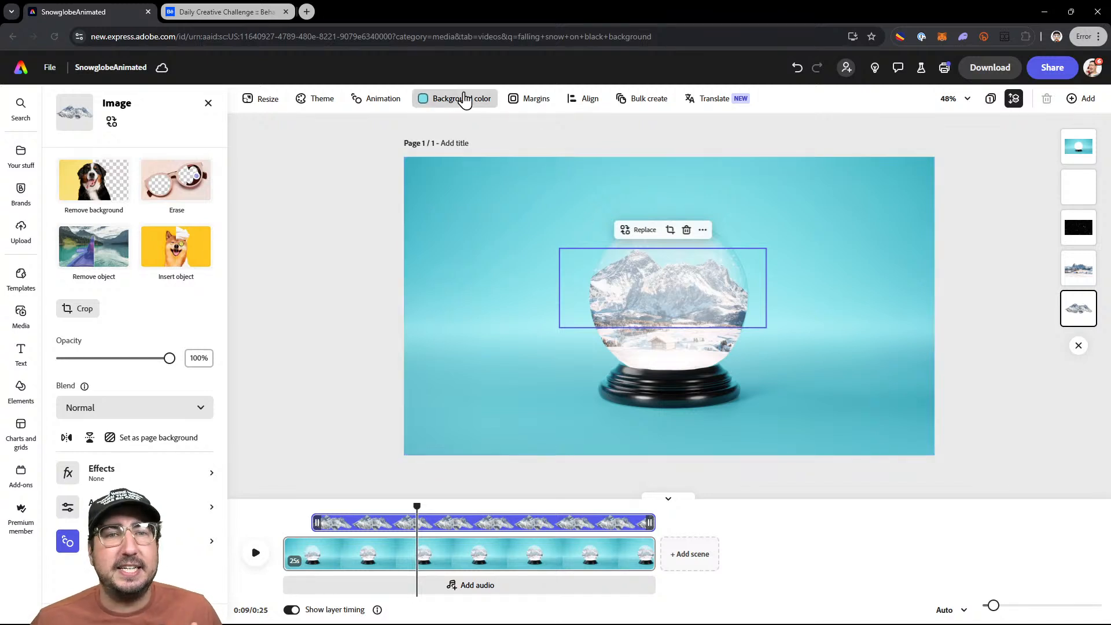
Change the page's background color to the custom dark blue #071C24
click(458, 99)
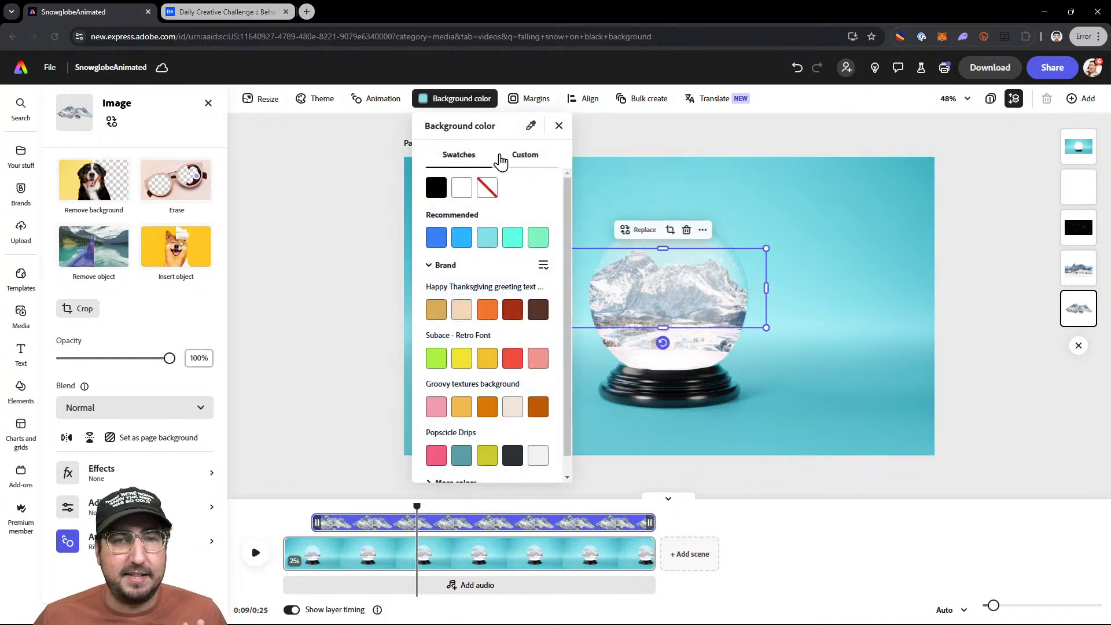
click(520, 164)
click(525, 184)
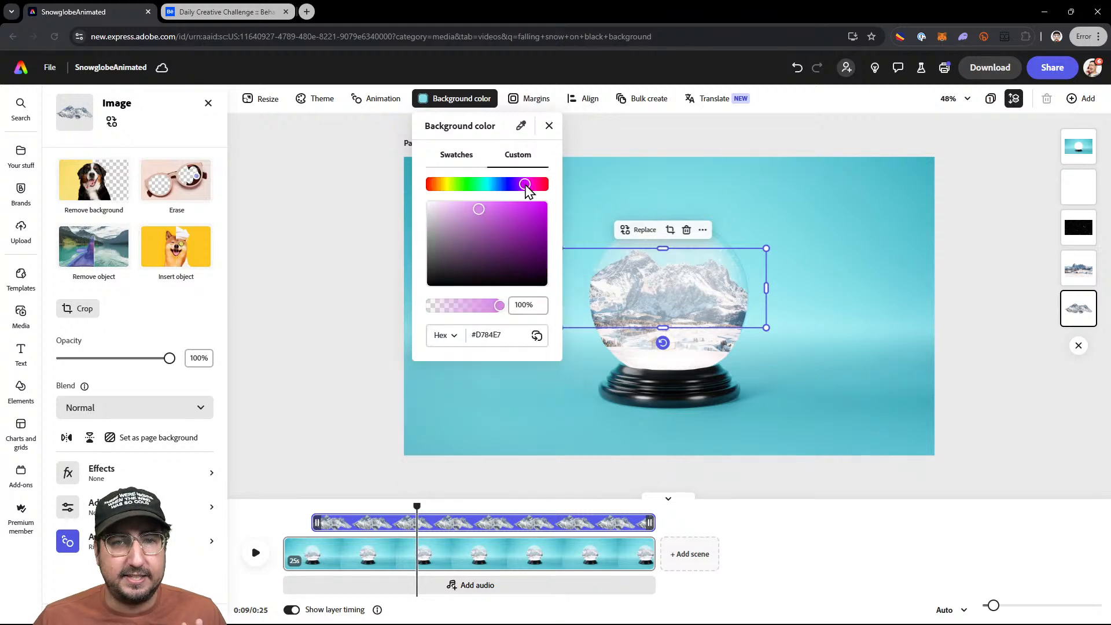
click(493, 184)
drag(500, 275, 528, 281)
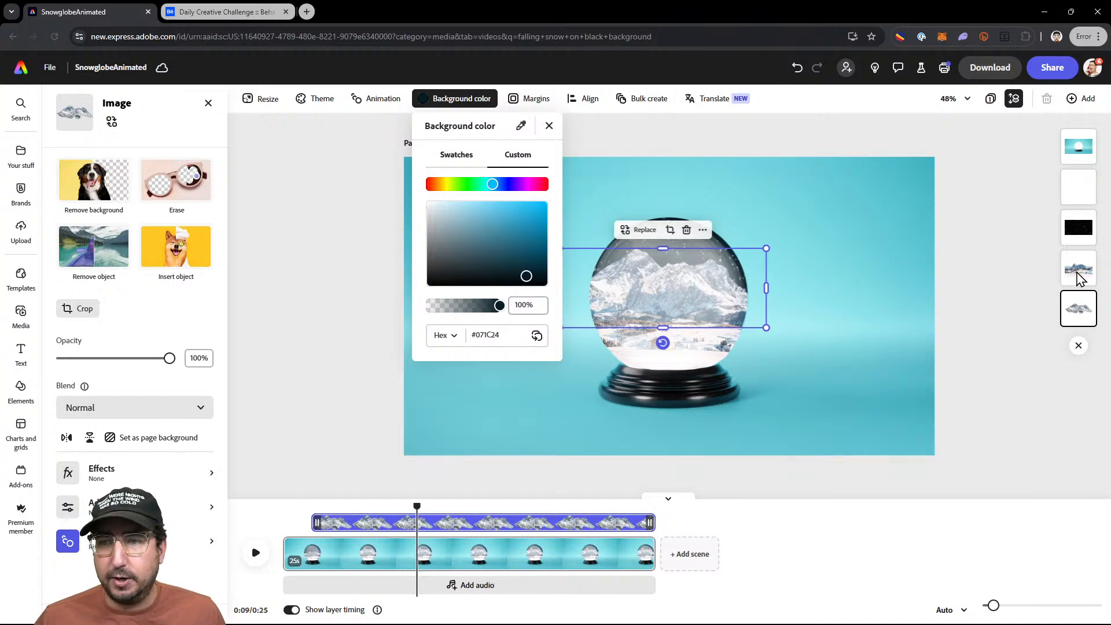
Darken and cool the front mountain layer with contrast 33, brightness -43, highlights -99, shadows -48 and warmth -36
click(1080, 278)
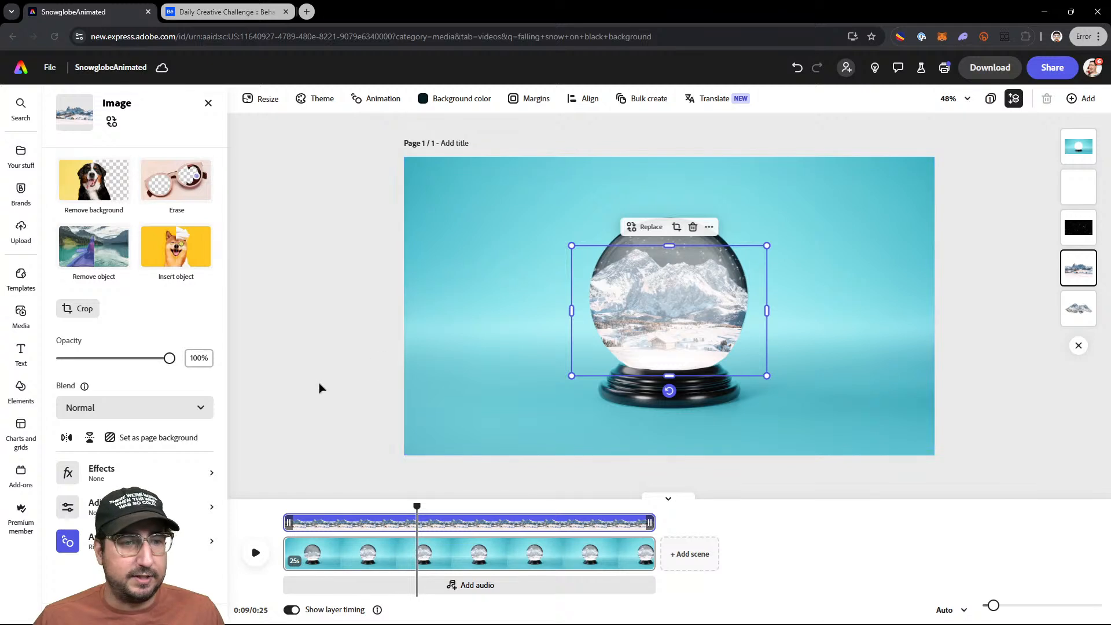
click(133, 507)
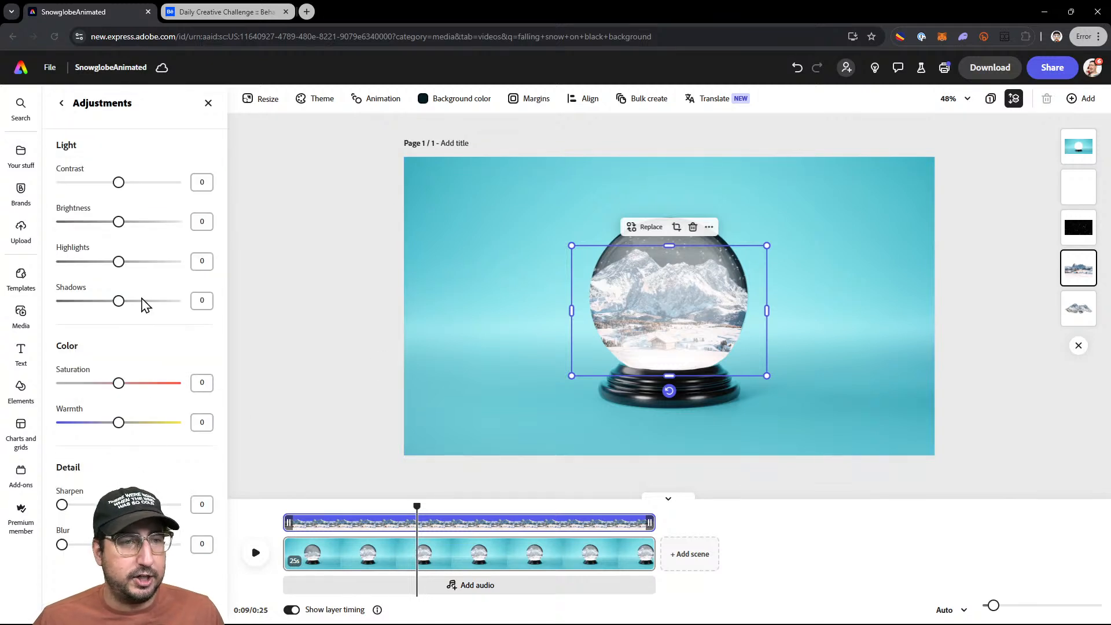
drag(121, 186, 95, 226)
drag(118, 263, 55, 272)
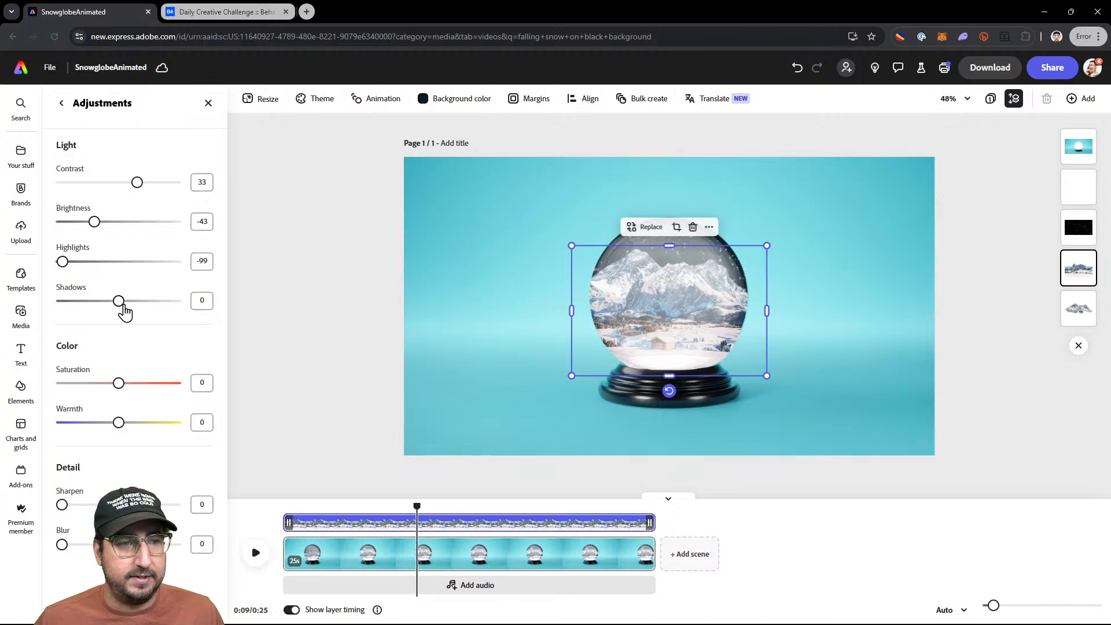
drag(124, 311, 92, 311)
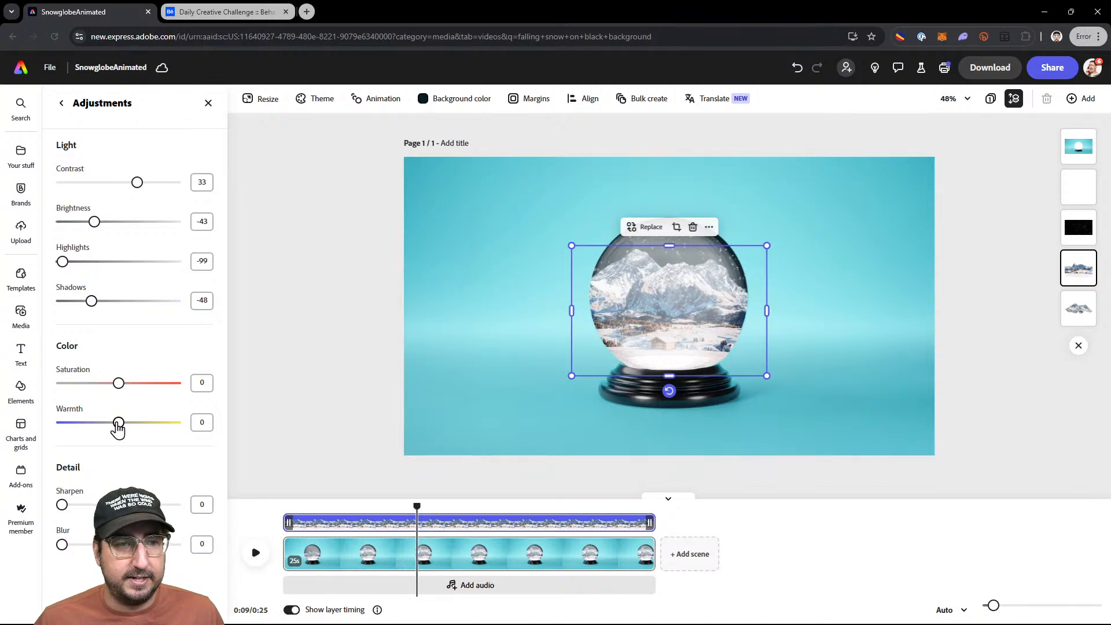
drag(118, 426, 97, 433)
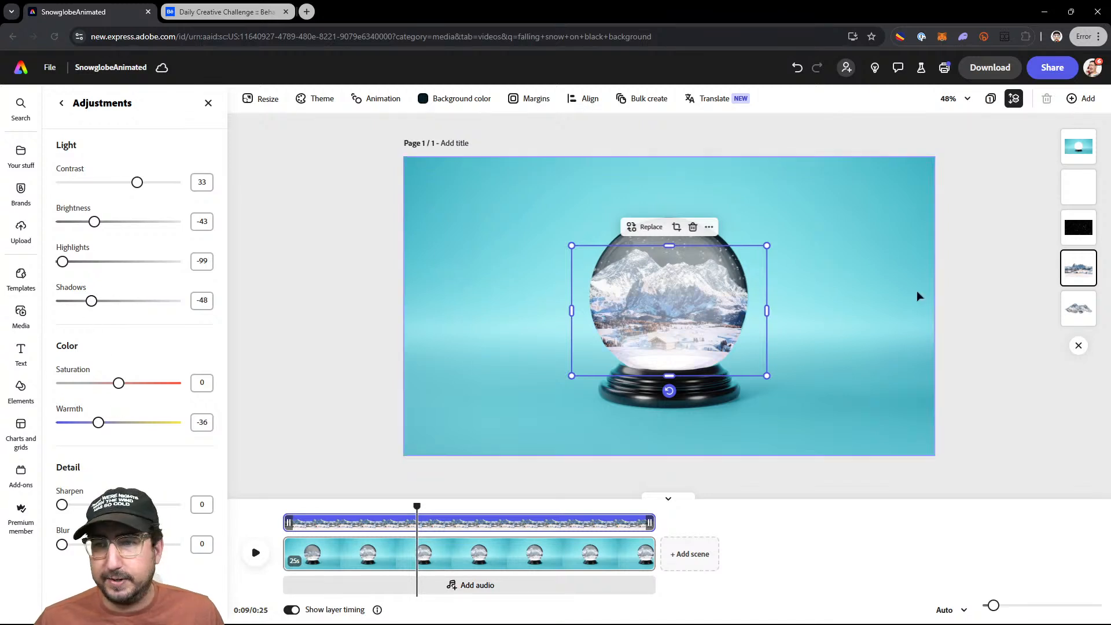
Adjust the rear mountain layer to contrast 42 and brightness -48, then deselect it
click(1080, 309)
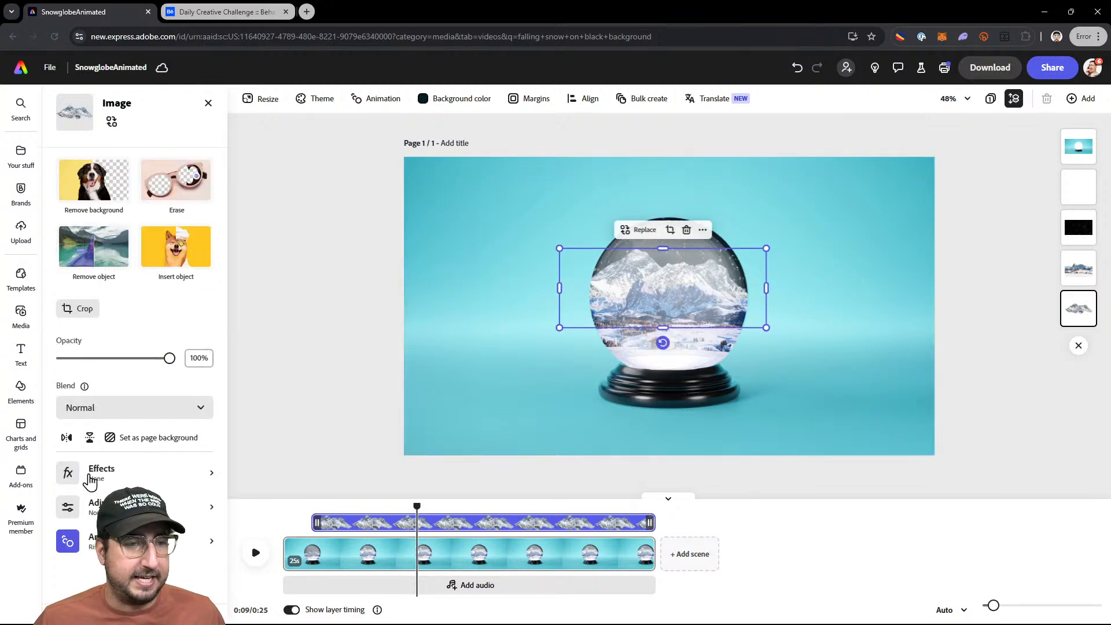
click(127, 507)
drag(115, 190, 143, 184)
drag(119, 222, 91, 235)
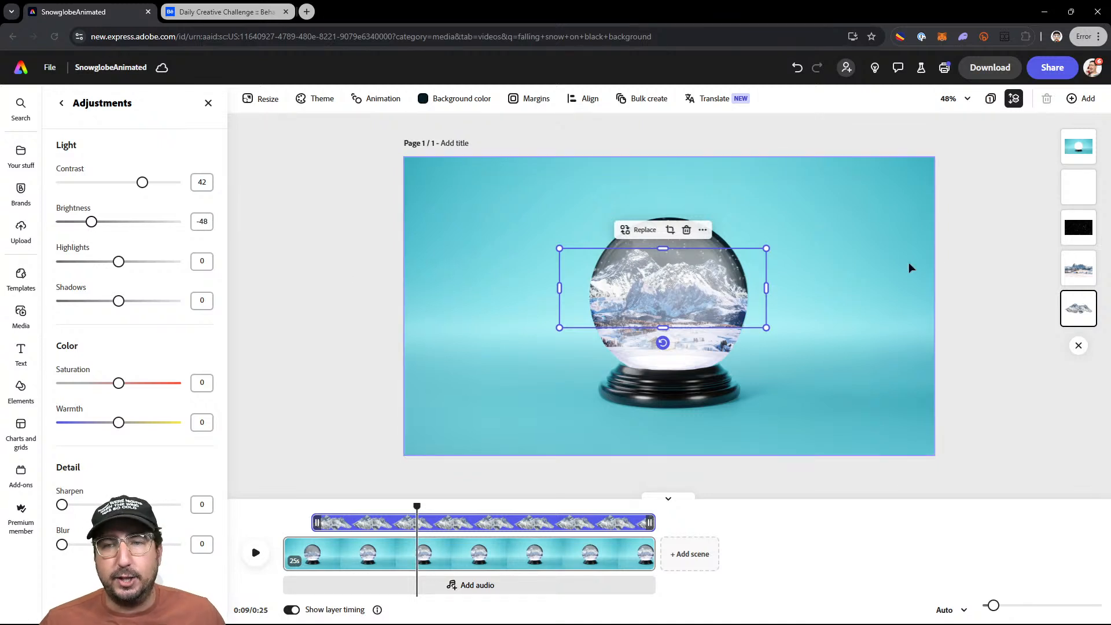
click(989, 255)
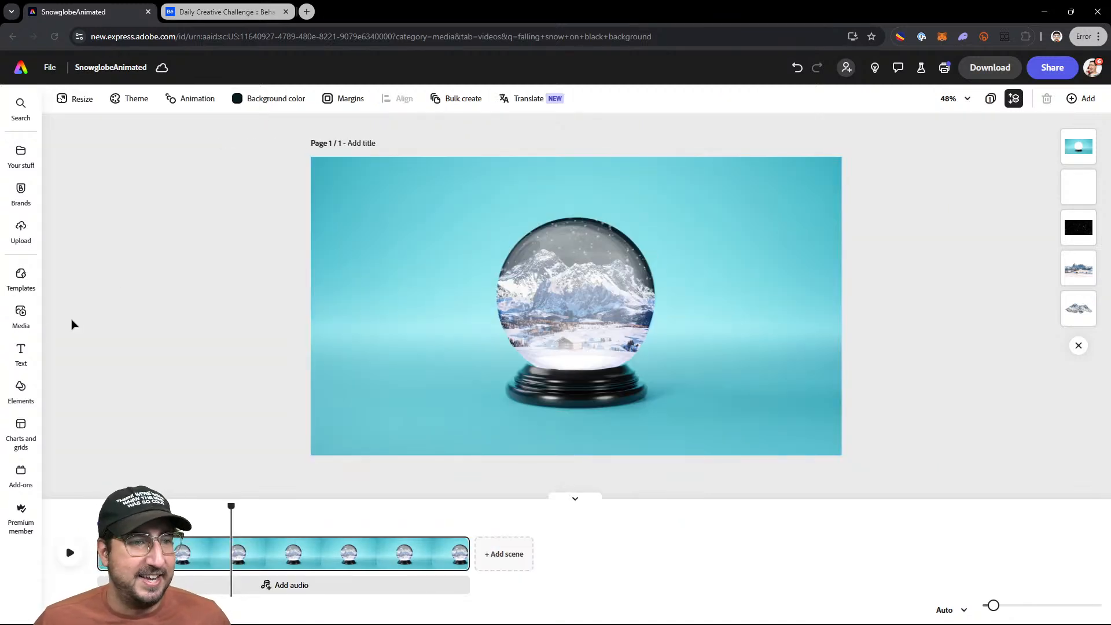
Search the videos for "glowing star on black background" and add the 15-second clip with the single bluish-white star
click(21, 316)
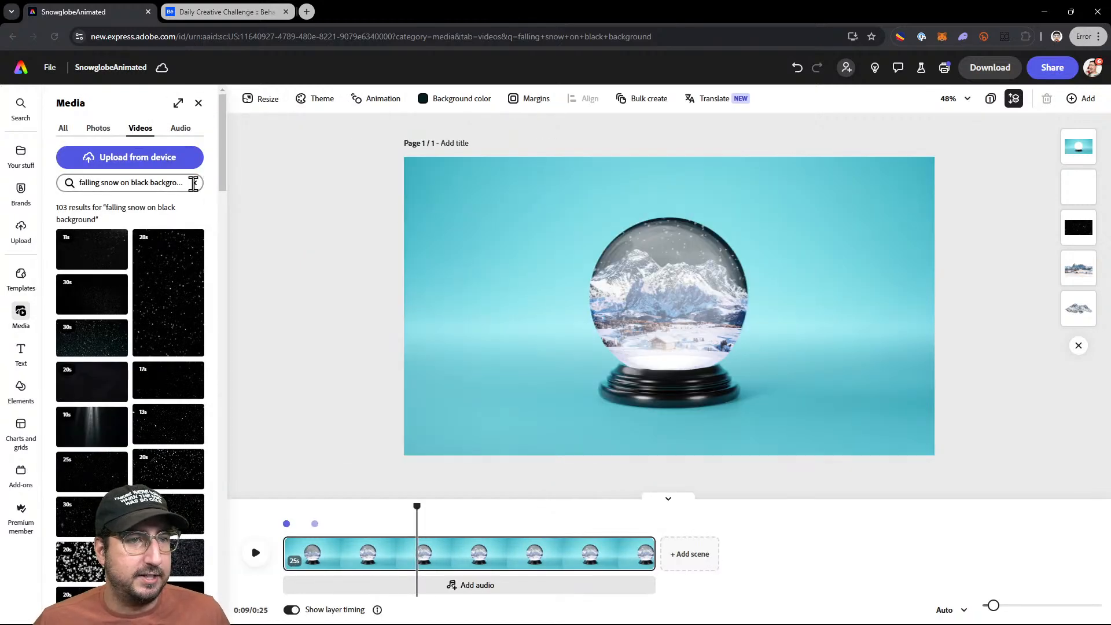
click(194, 183)
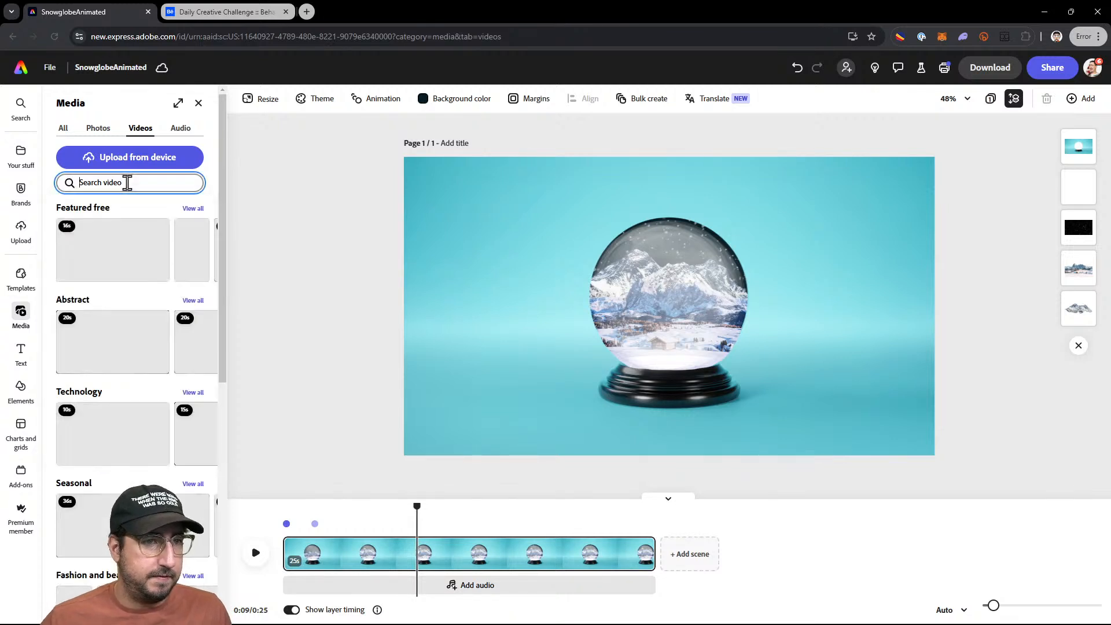
click(127, 182)
text(glowing star on black bac)
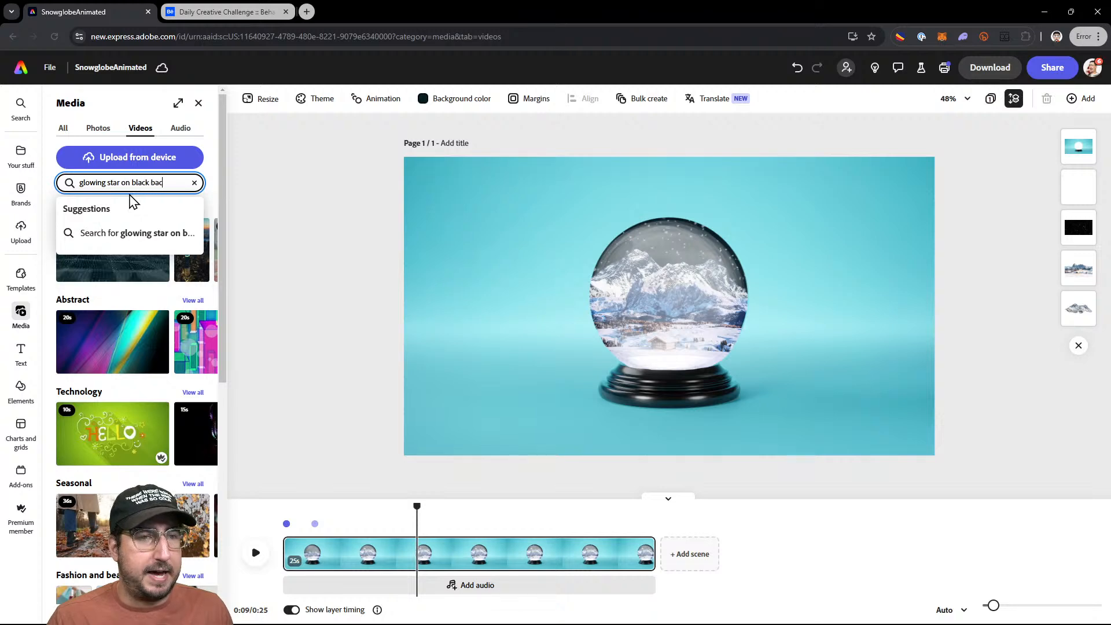
text(kground)
key(Return)
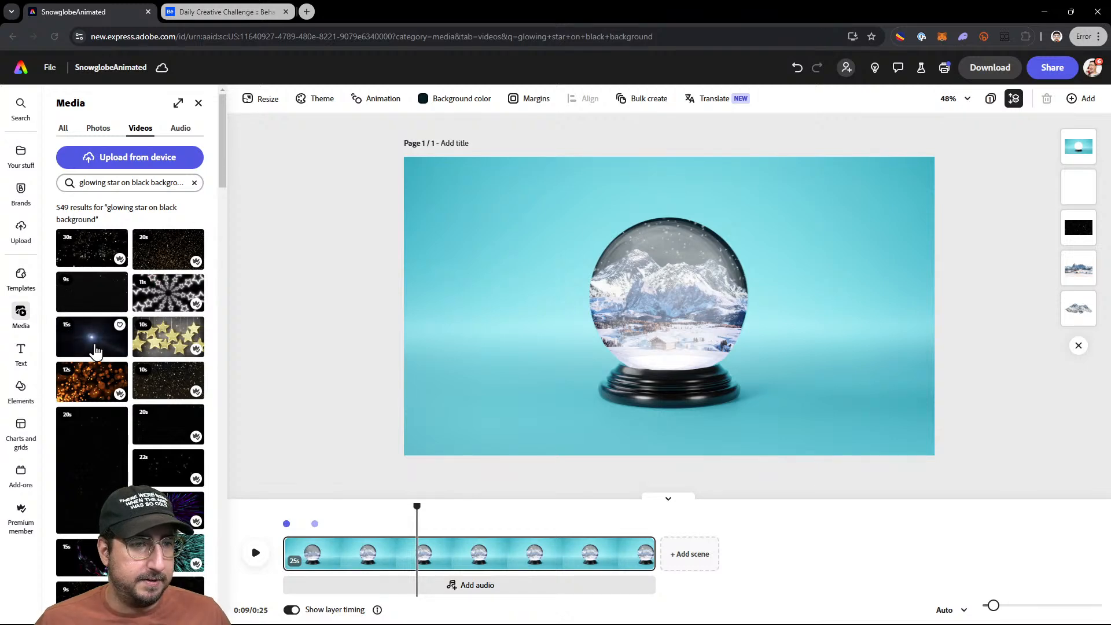
click(94, 347)
Place the star video over the snow globe and send it to the bottom of the layer stack, behind the mountains
drag(521, 213, 781, 333)
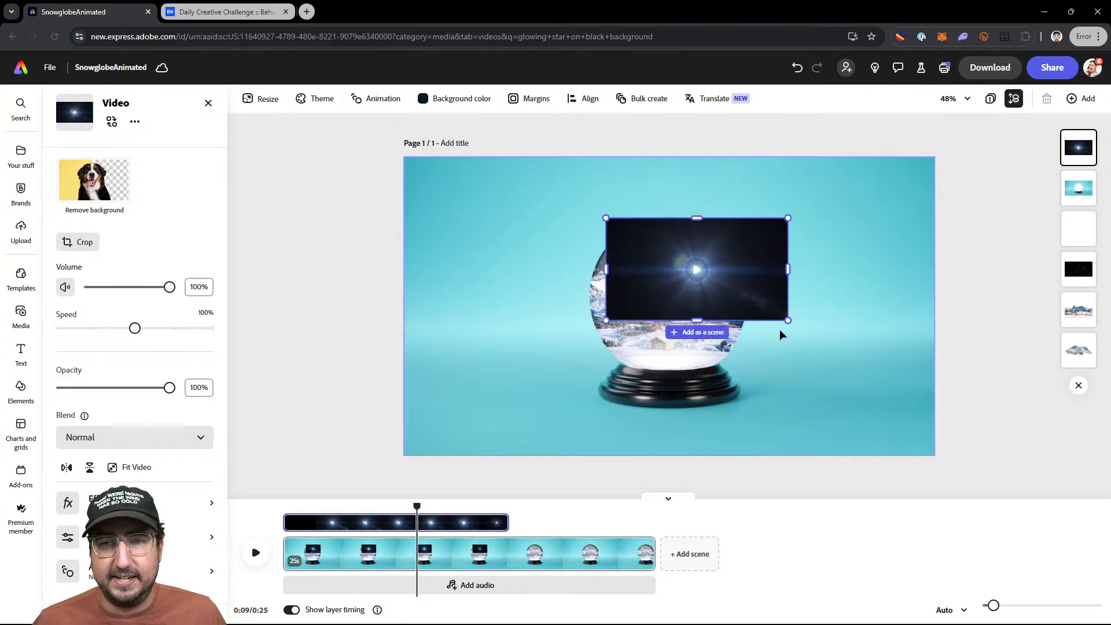
drag(738, 292, 710, 283)
drag(1078, 137, 1081, 354)
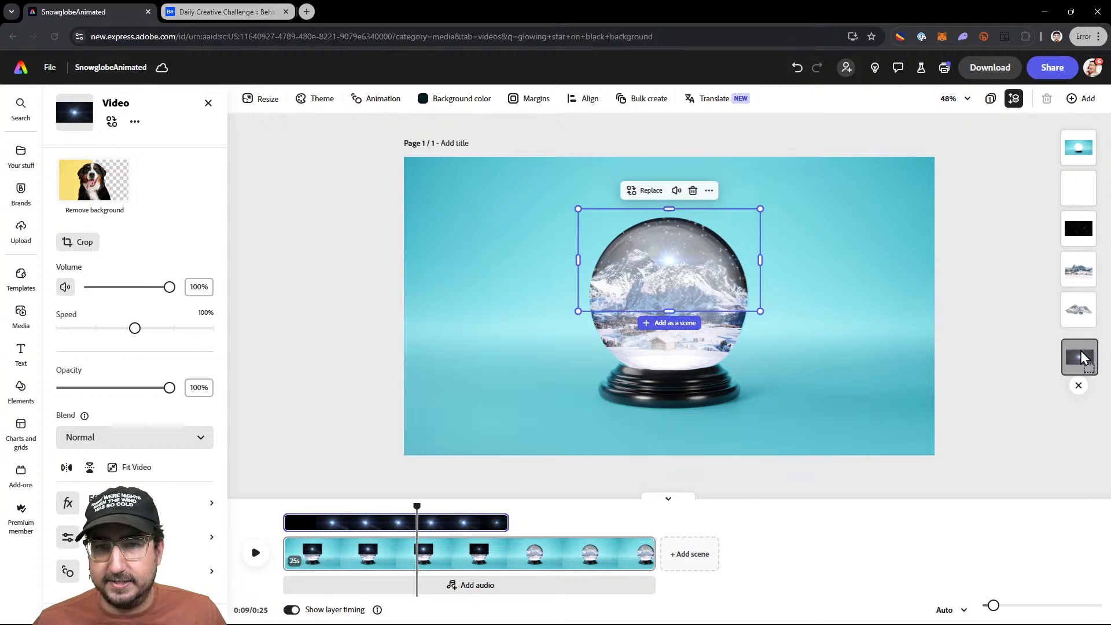
Enlarge the star video beyond the globe's width, position its glow just above the mountain peaks, then deselect it and collapse the timeline
drag(716, 235, 724, 222)
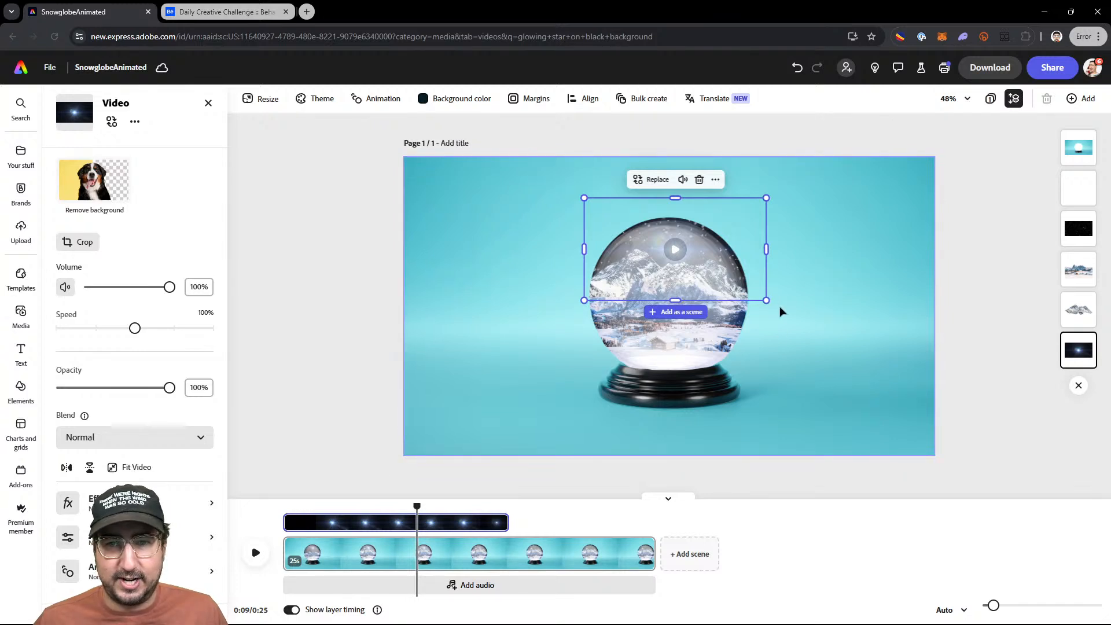
drag(769, 301, 820, 359)
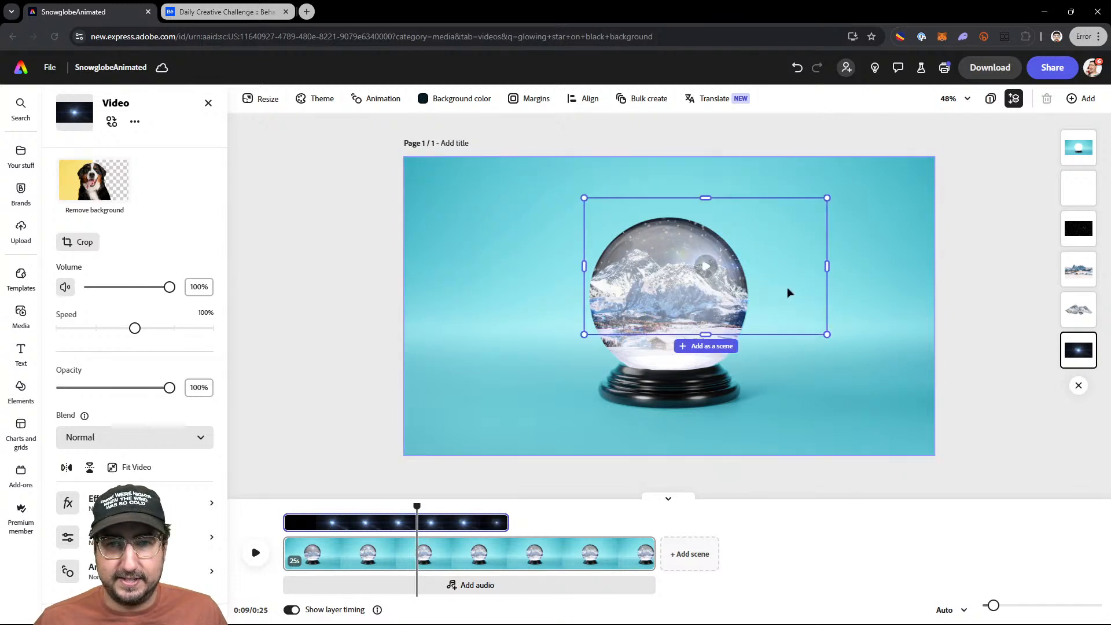
drag(770, 284, 776, 288)
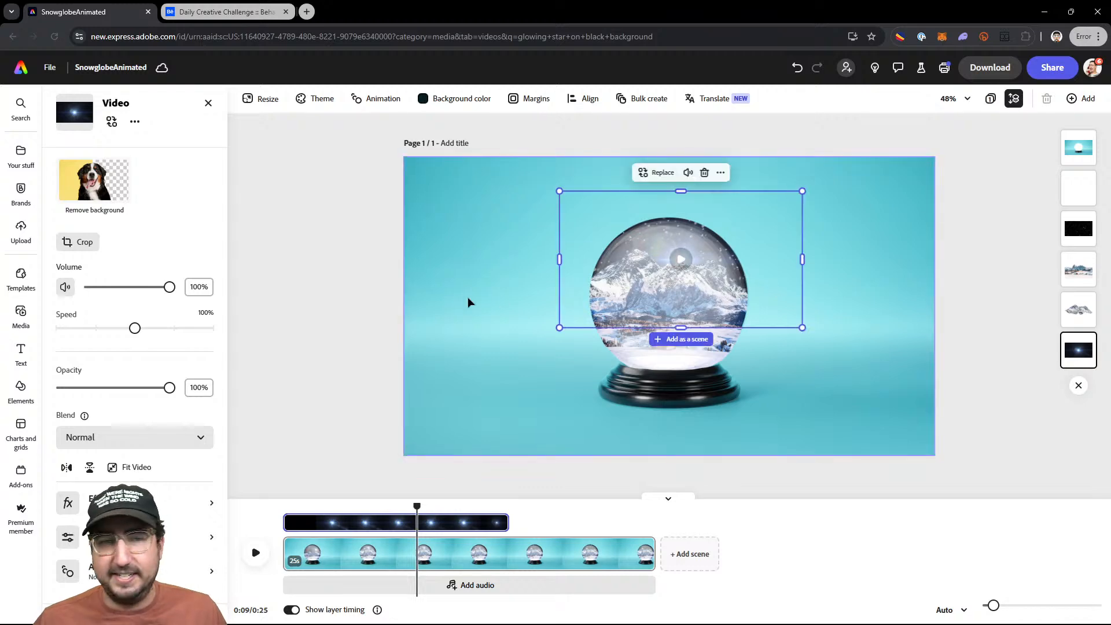
click(369, 310)
click(210, 102)
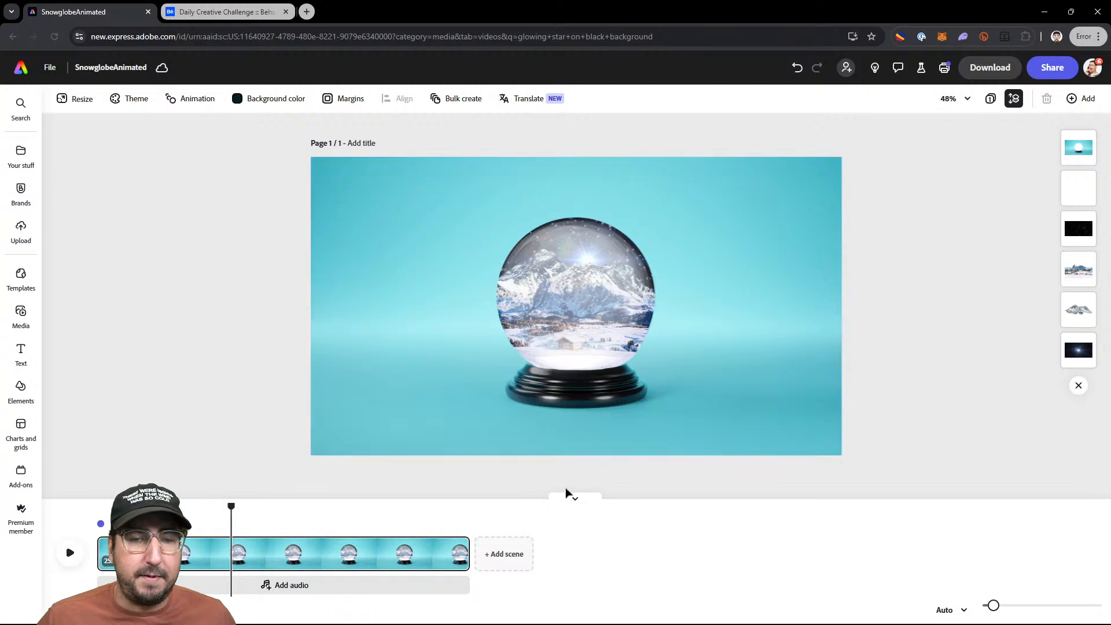
click(573, 500)
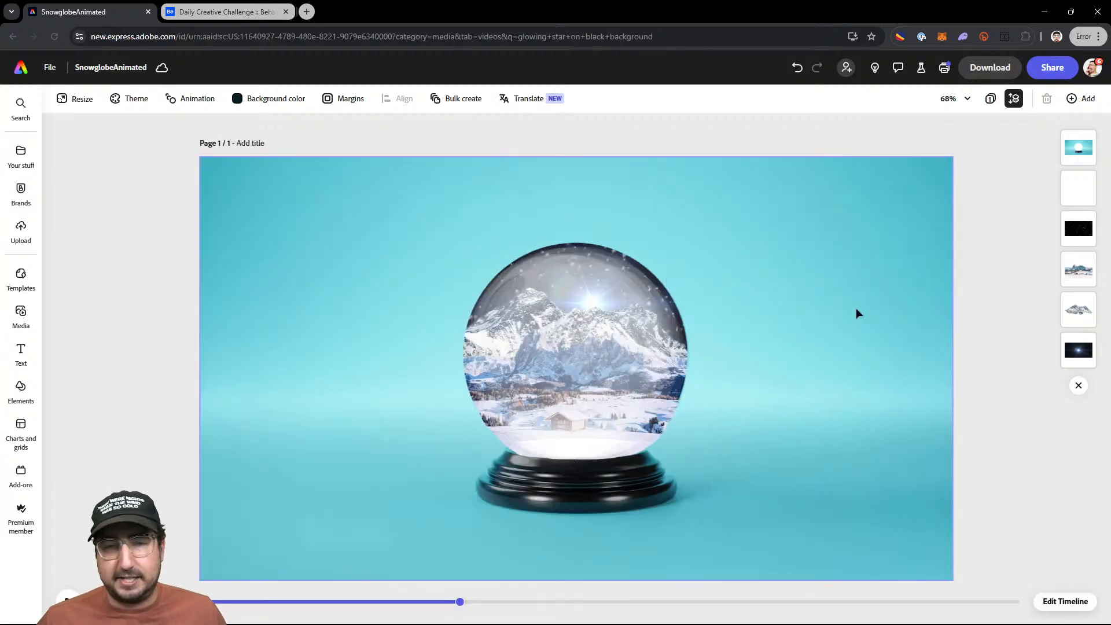
Switch to Photoshop to view the layered SnowglobeAnimated.psd, then return to the Adobe Express project in the browser
mouse_move(266, 616)
click(121, 611)
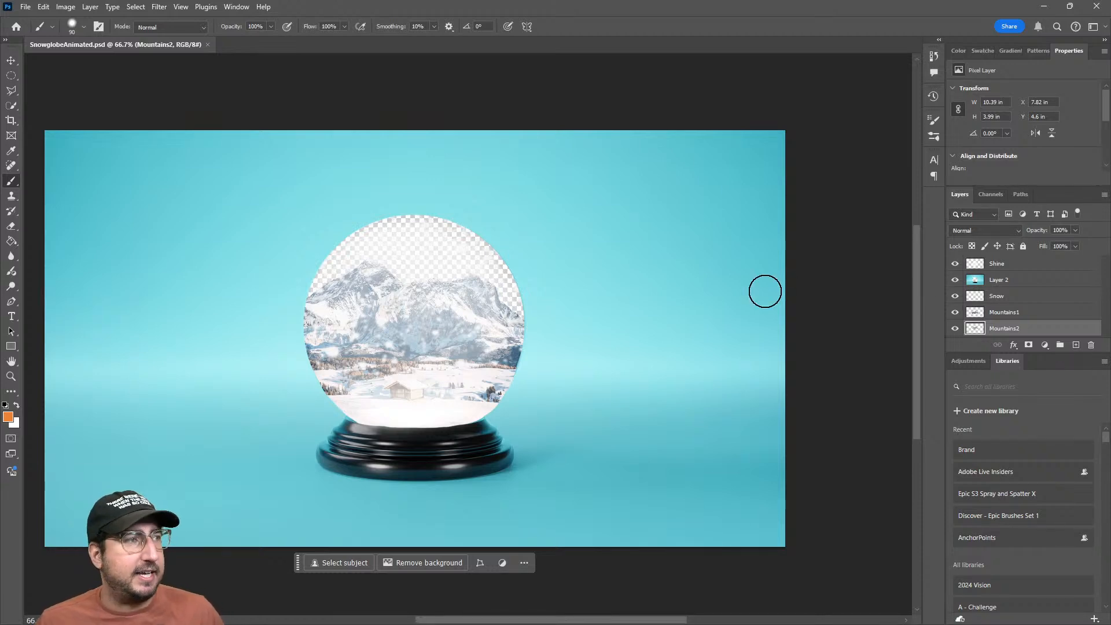
mouse_move(139, 619)
click(96, 611)
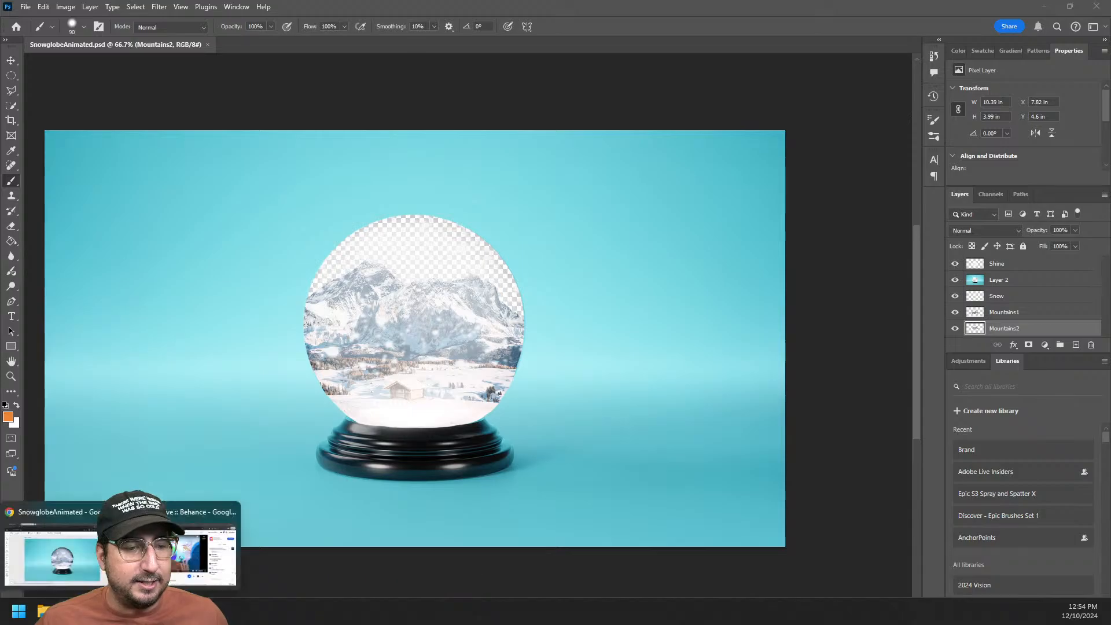
click(79, 572)
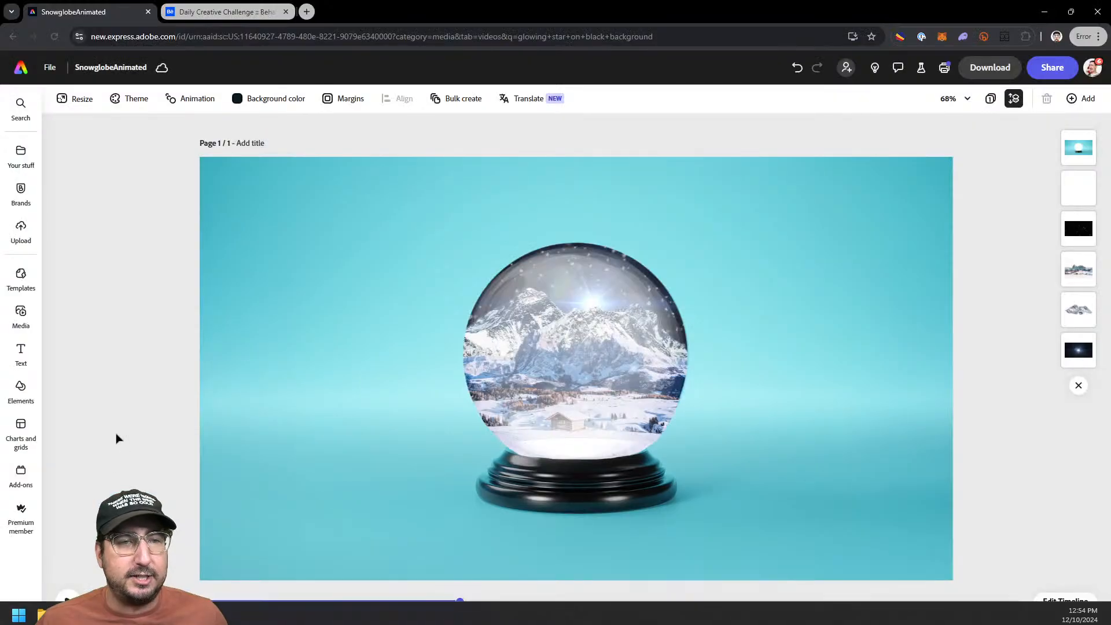
Change the page's background color to black #000000, preview the animation from the start and deselect the globe image
click(1086, 339)
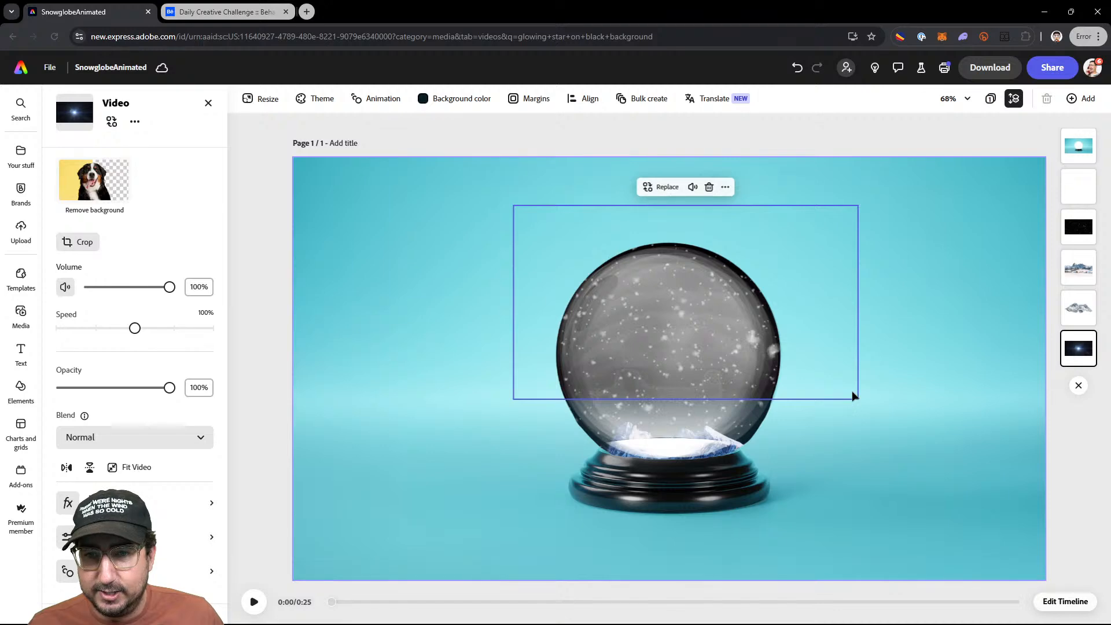
click(853, 387)
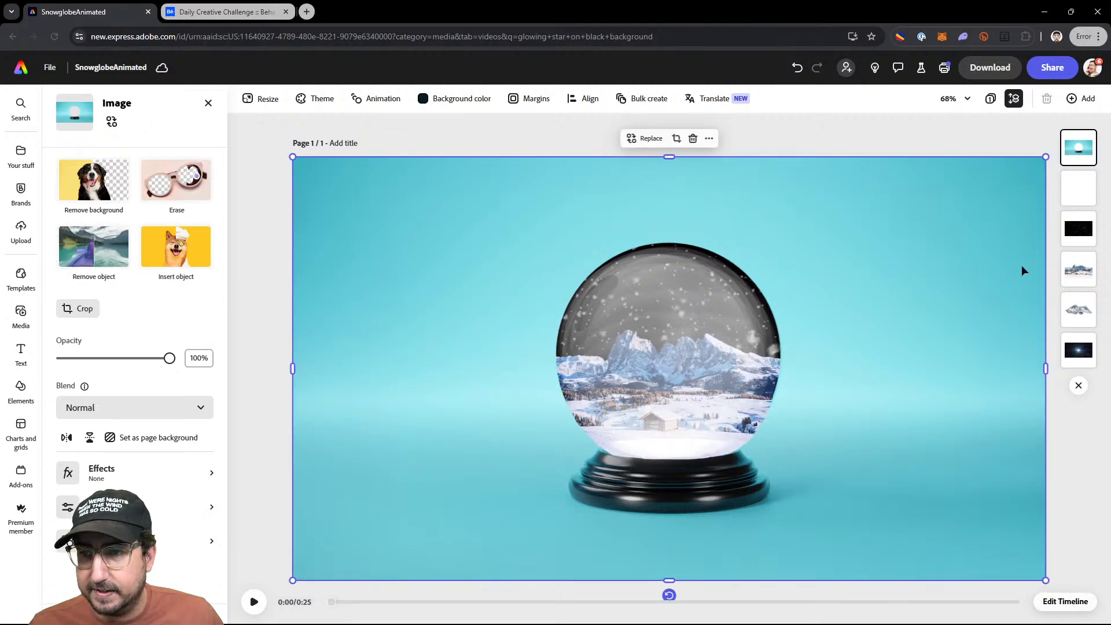
click(481, 100)
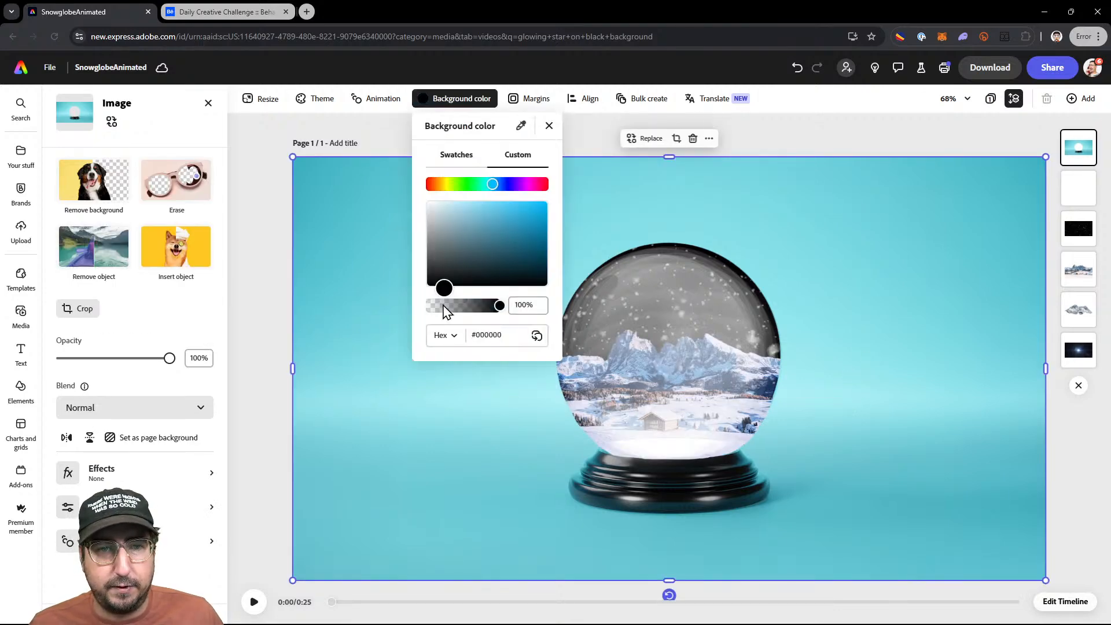
click(761, 162)
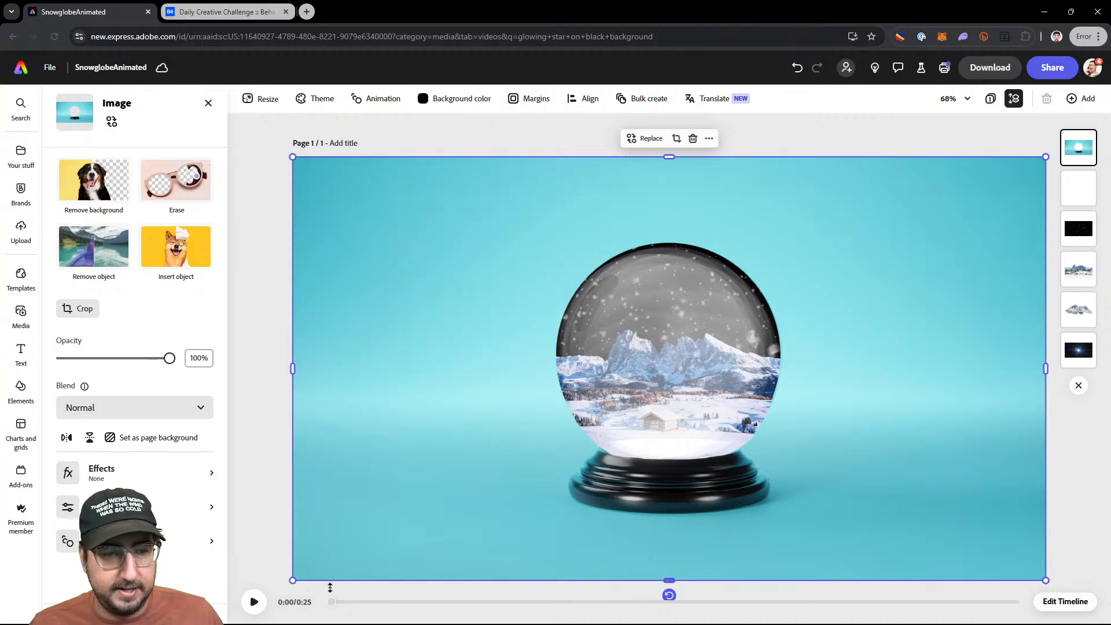
mouse_move(338, 609)
mouse_down()
mouse_move(354, 605)
mouse_move(325, 602)
mouse_up()
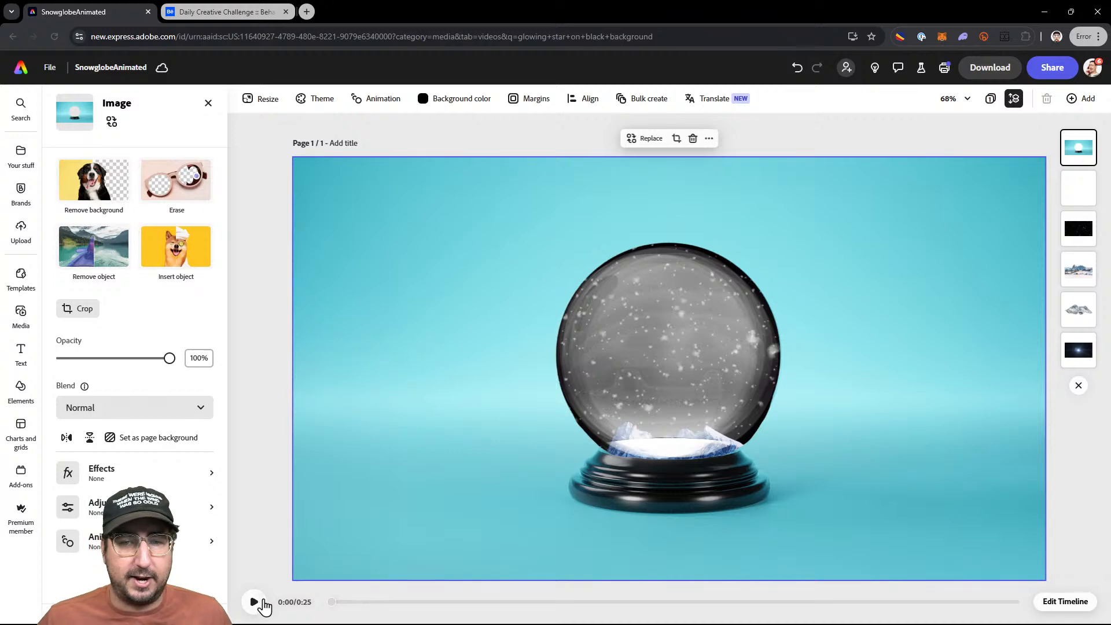
click(209, 103)
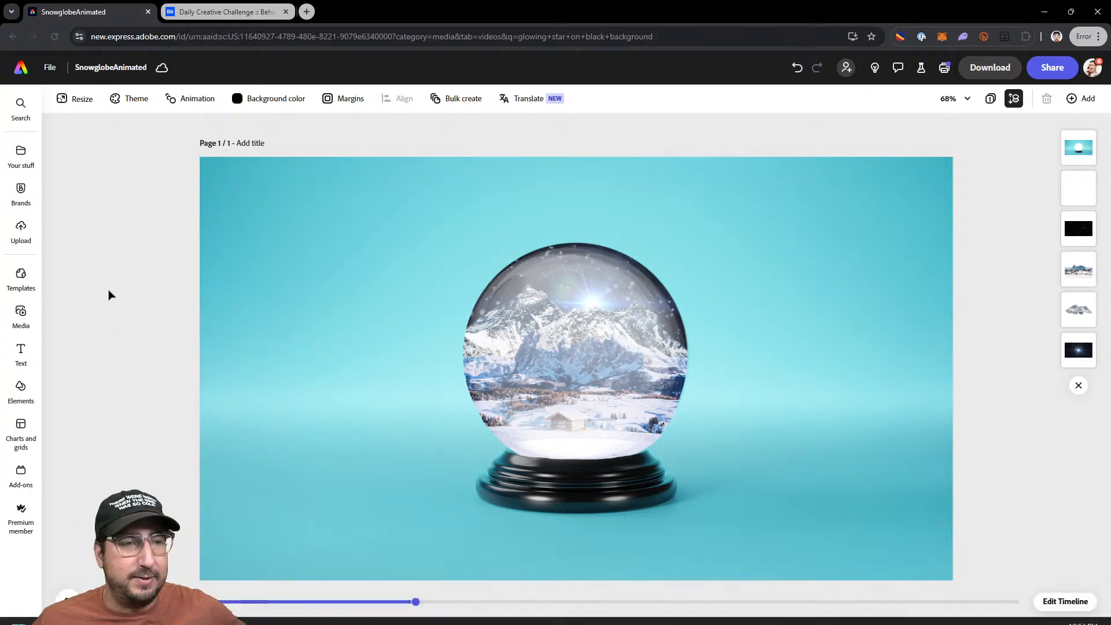
Search the audio library for "holiday" and add the "Charming christmas (Loop B)" track to the scene
click(25, 316)
click(179, 128)
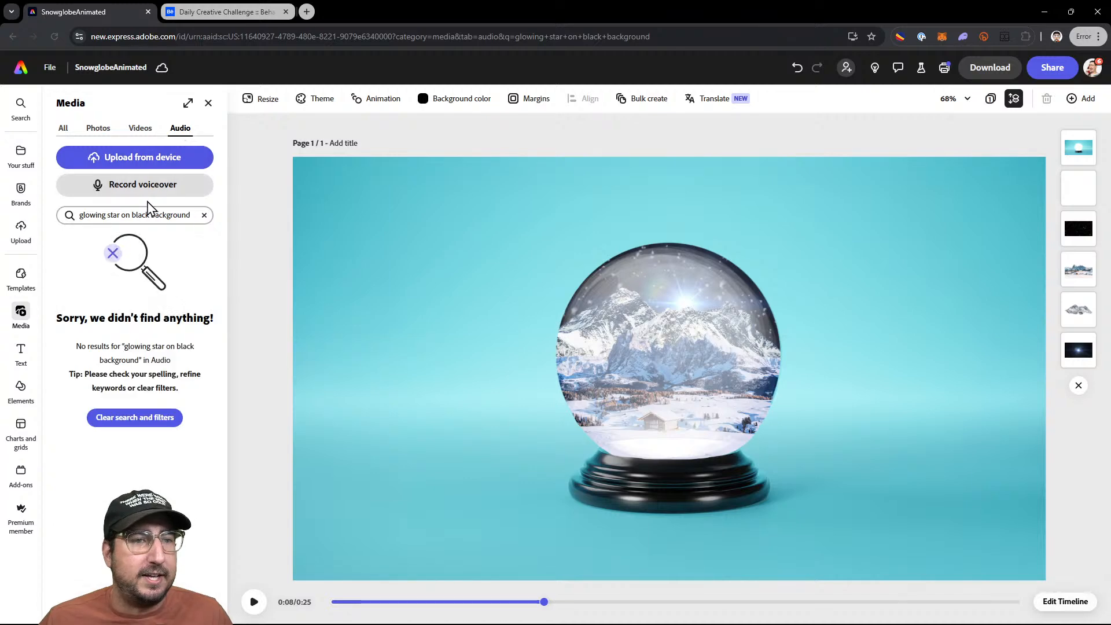
click(194, 215)
click(146, 220)
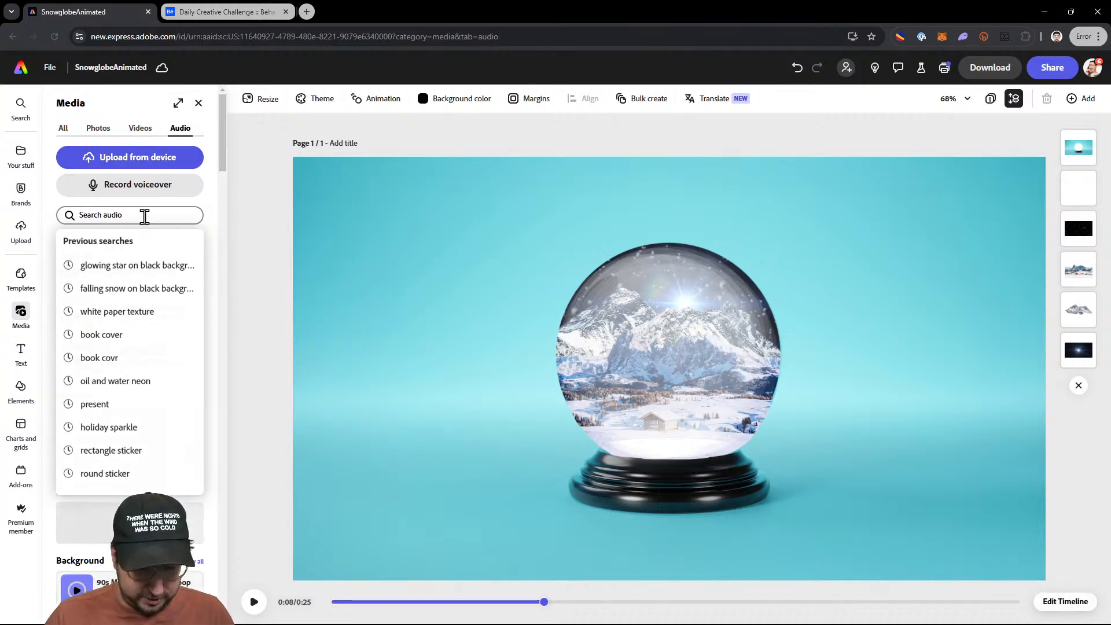
click(145, 217)
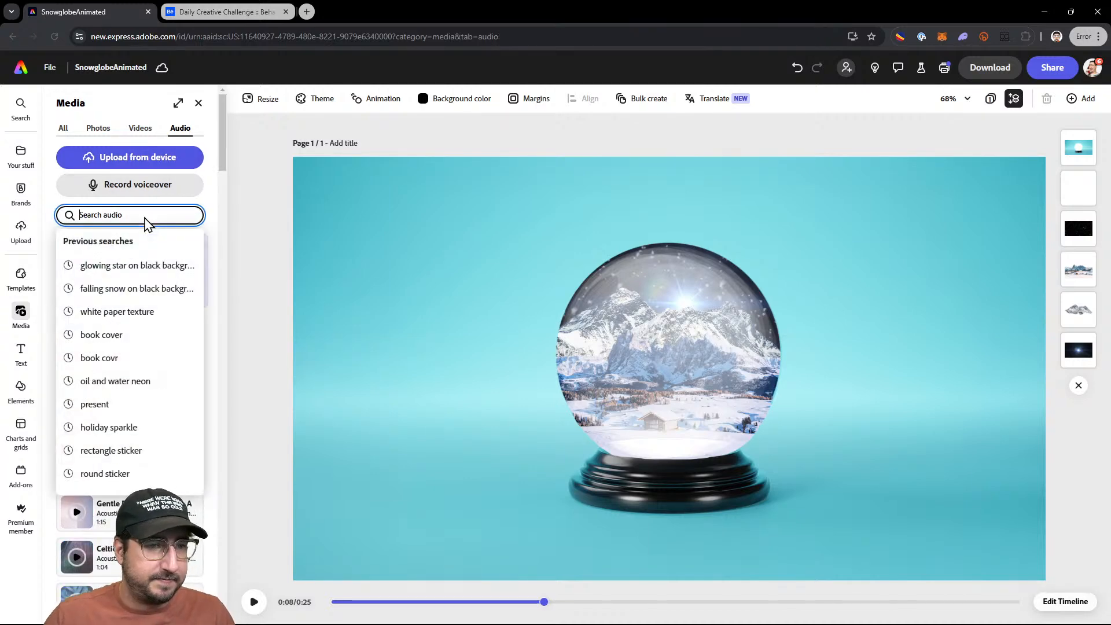
text(holiday)
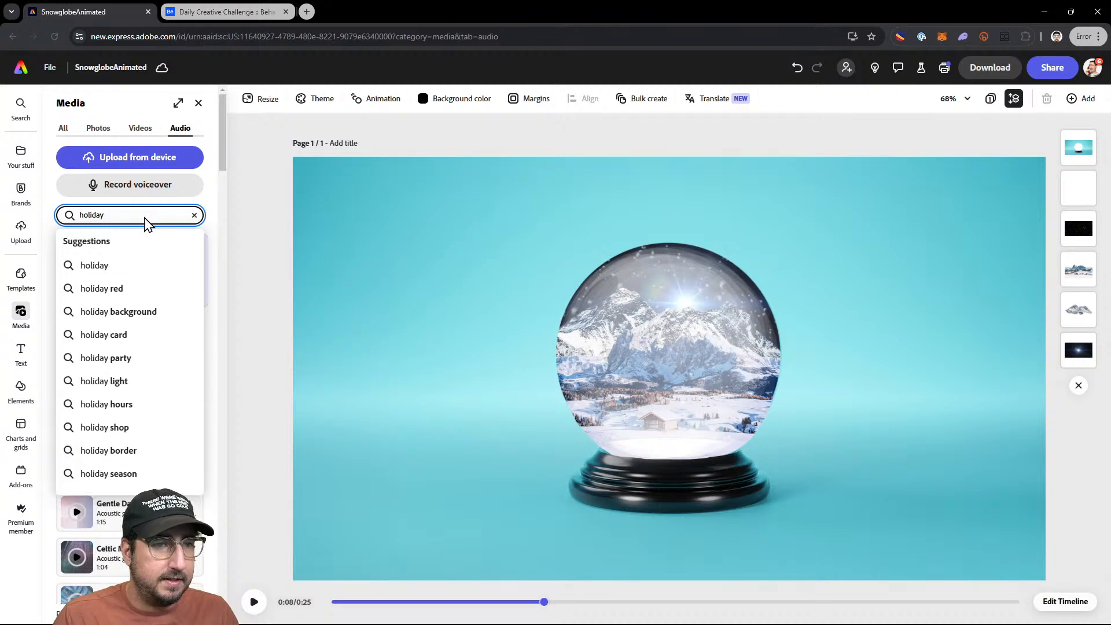
key(Return)
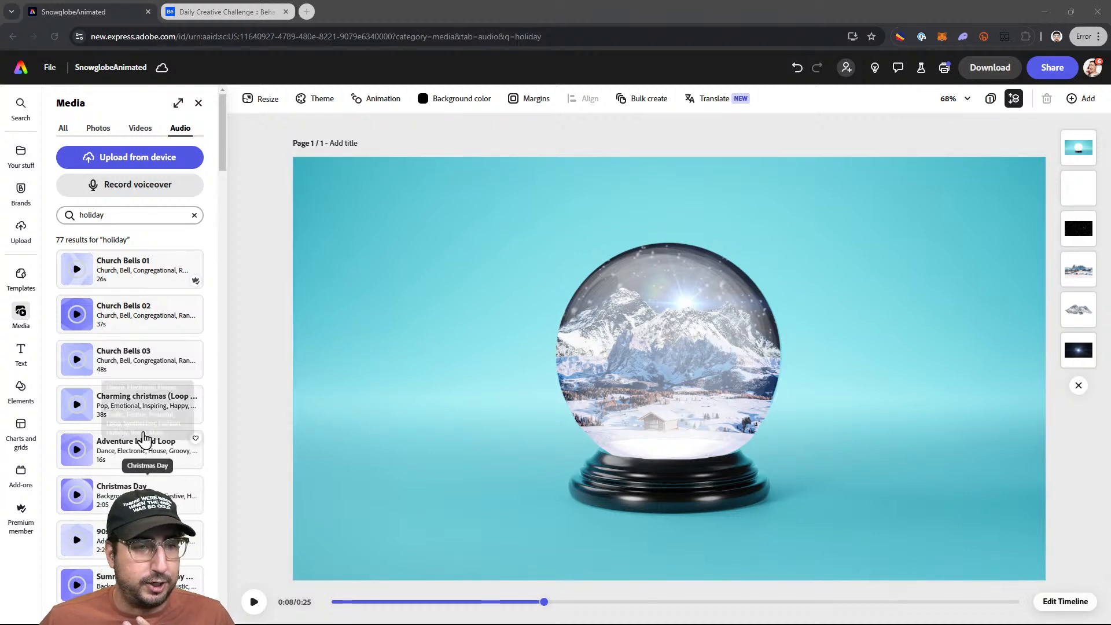
click(136, 408)
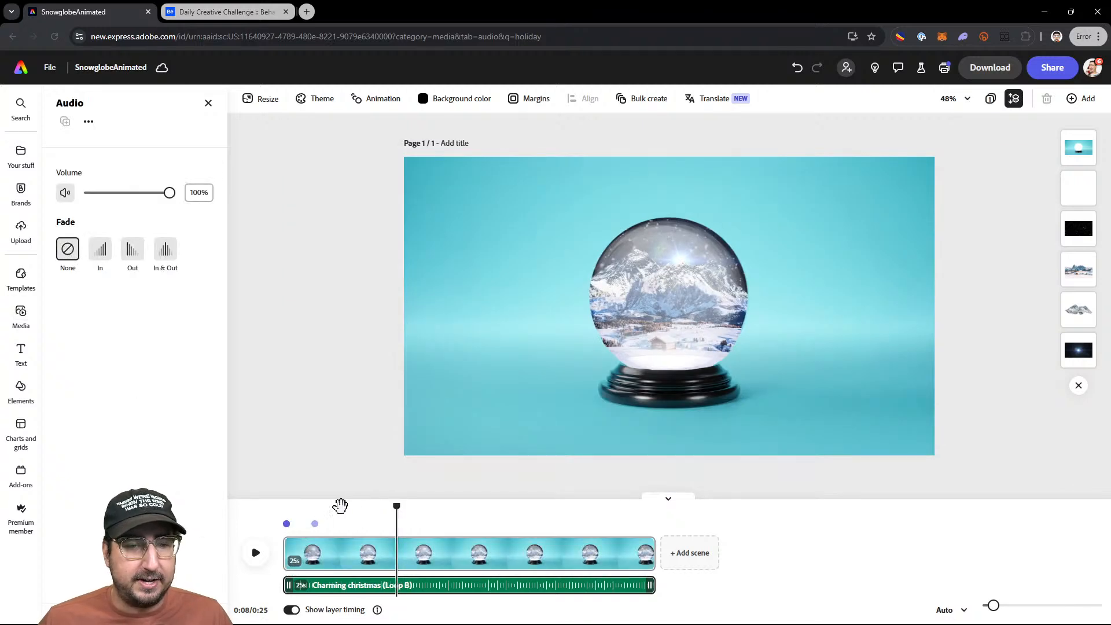
Close the audio settings and media library, then play the animation with its music from the start and pause it
click(283, 508)
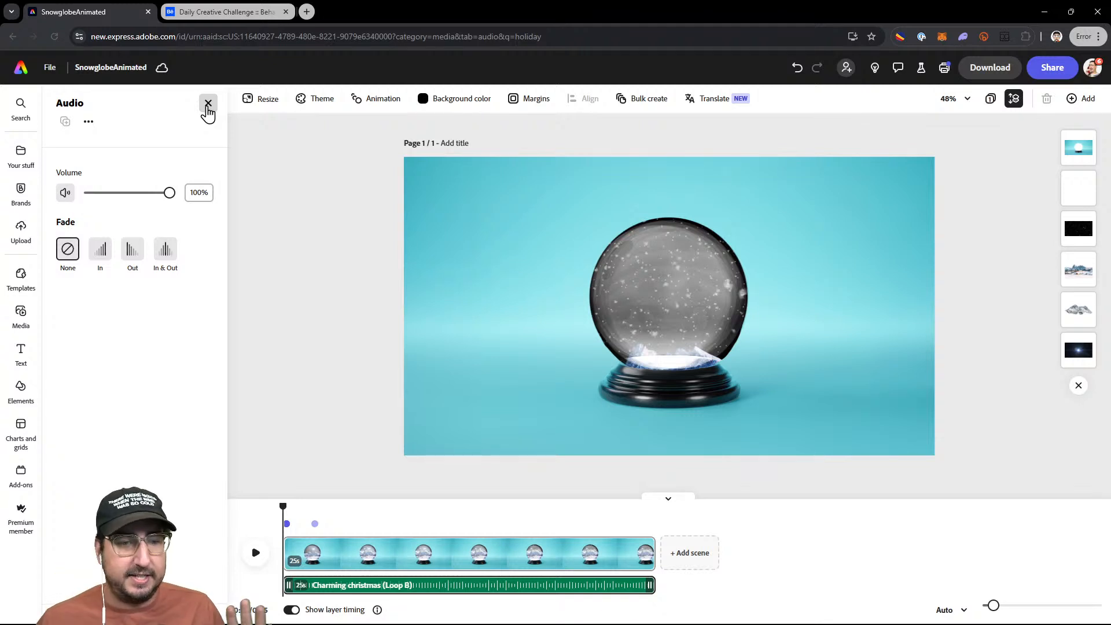
click(208, 104)
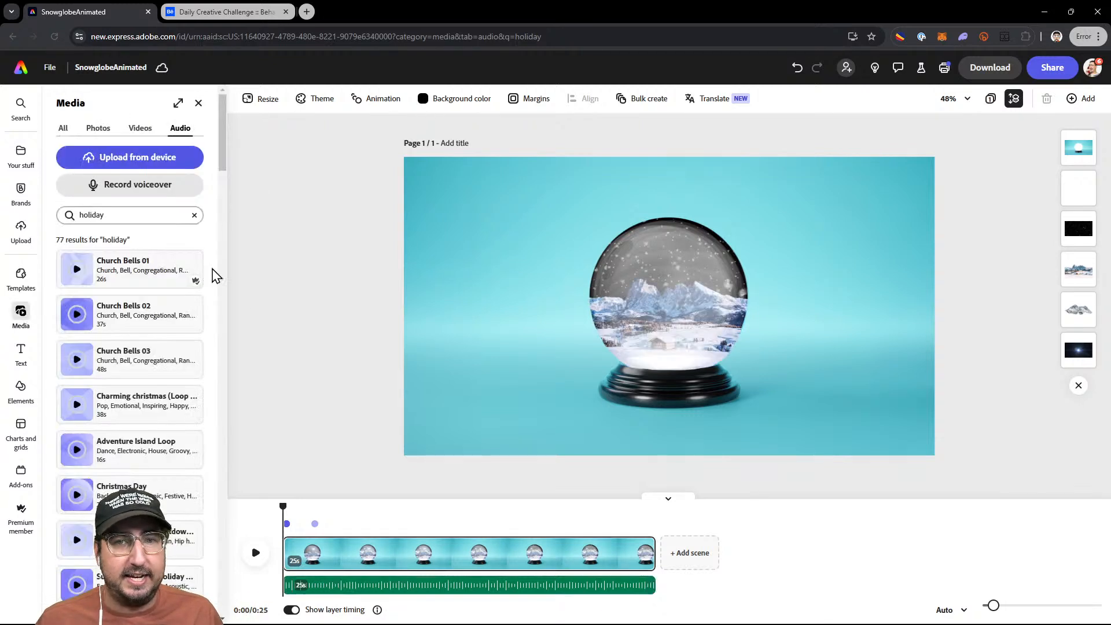
click(198, 103)
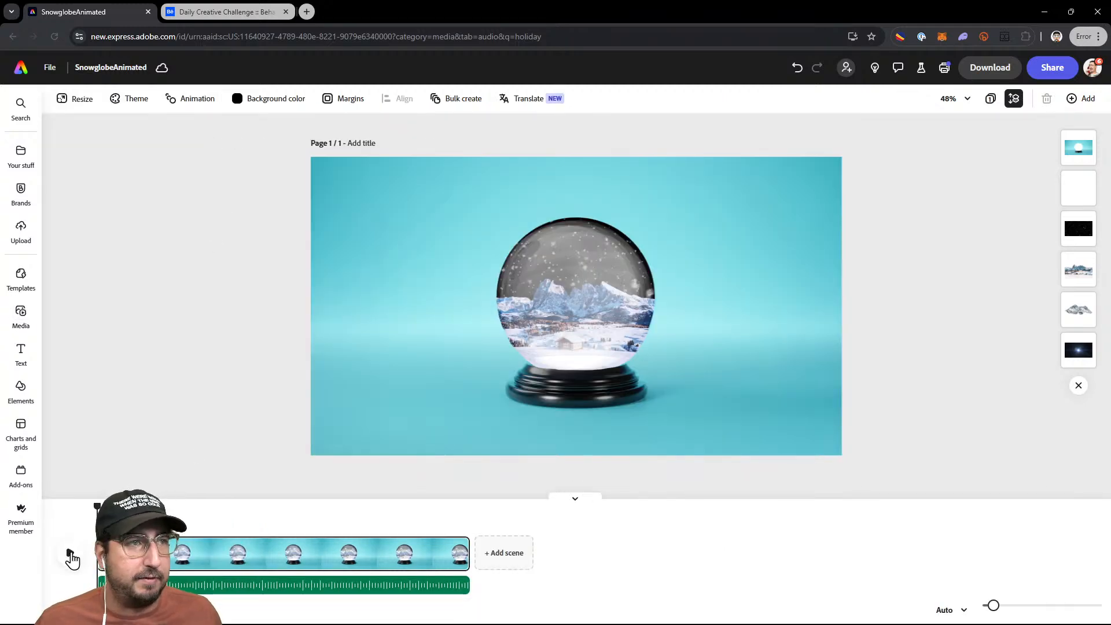
click(69, 557)
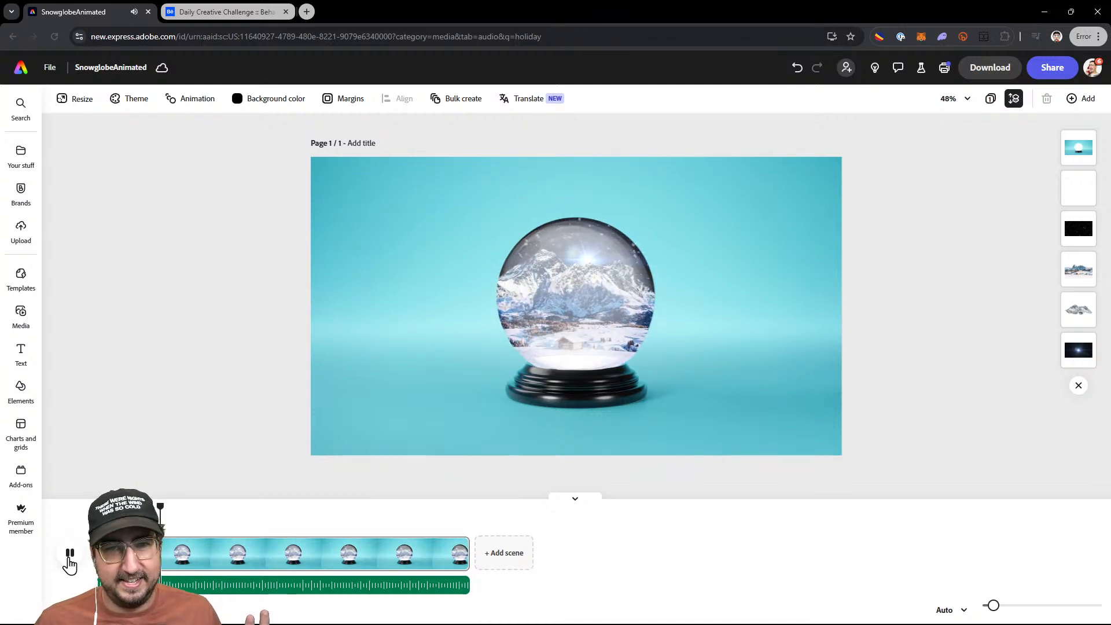
click(69, 559)
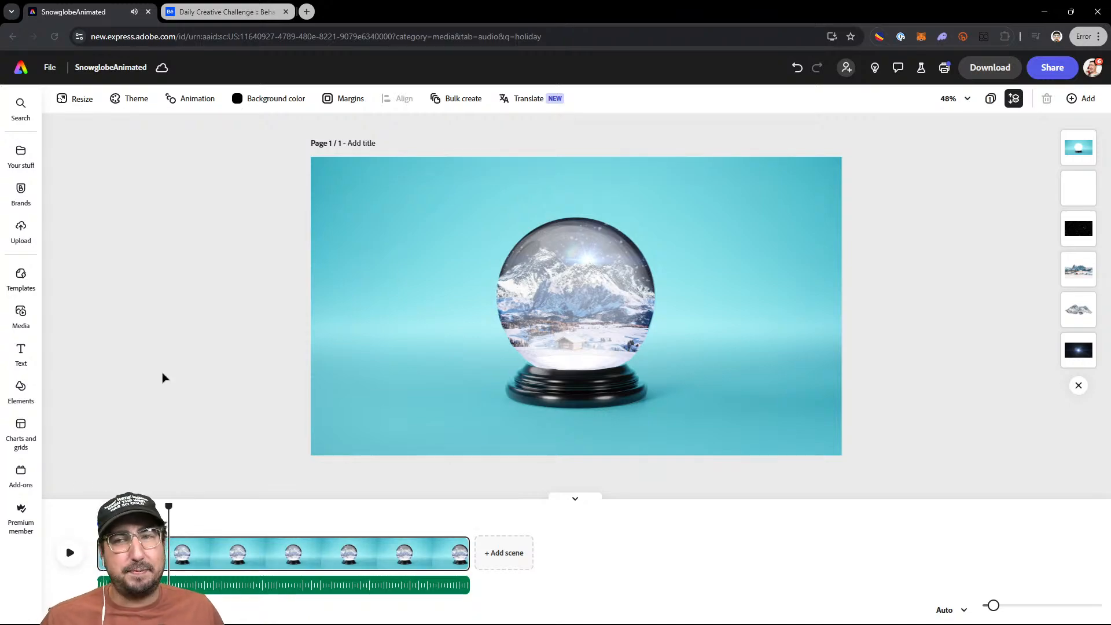